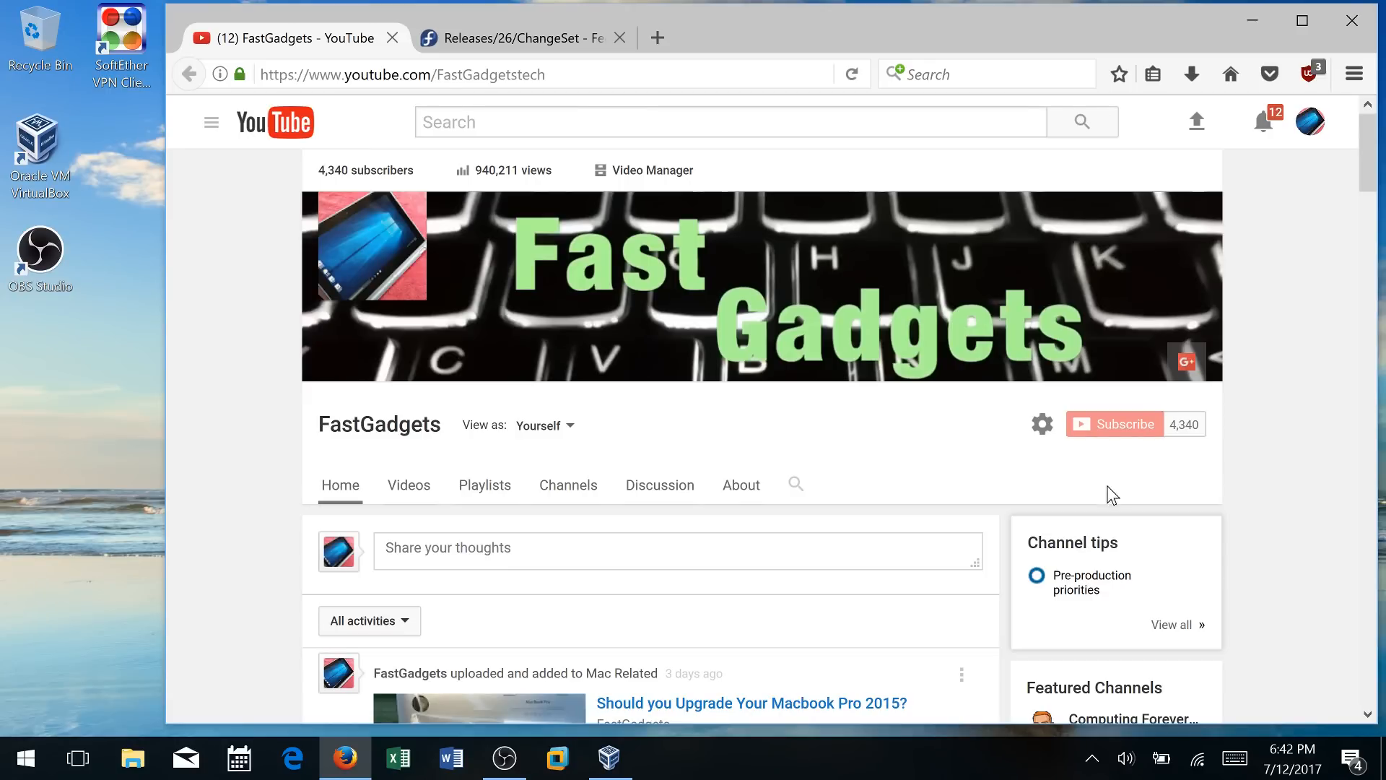
# Examine the accepted system-wide changes listed in the contents of the Fedora 26 ChangeSet wiki page
pyautogui.click(540, 43)
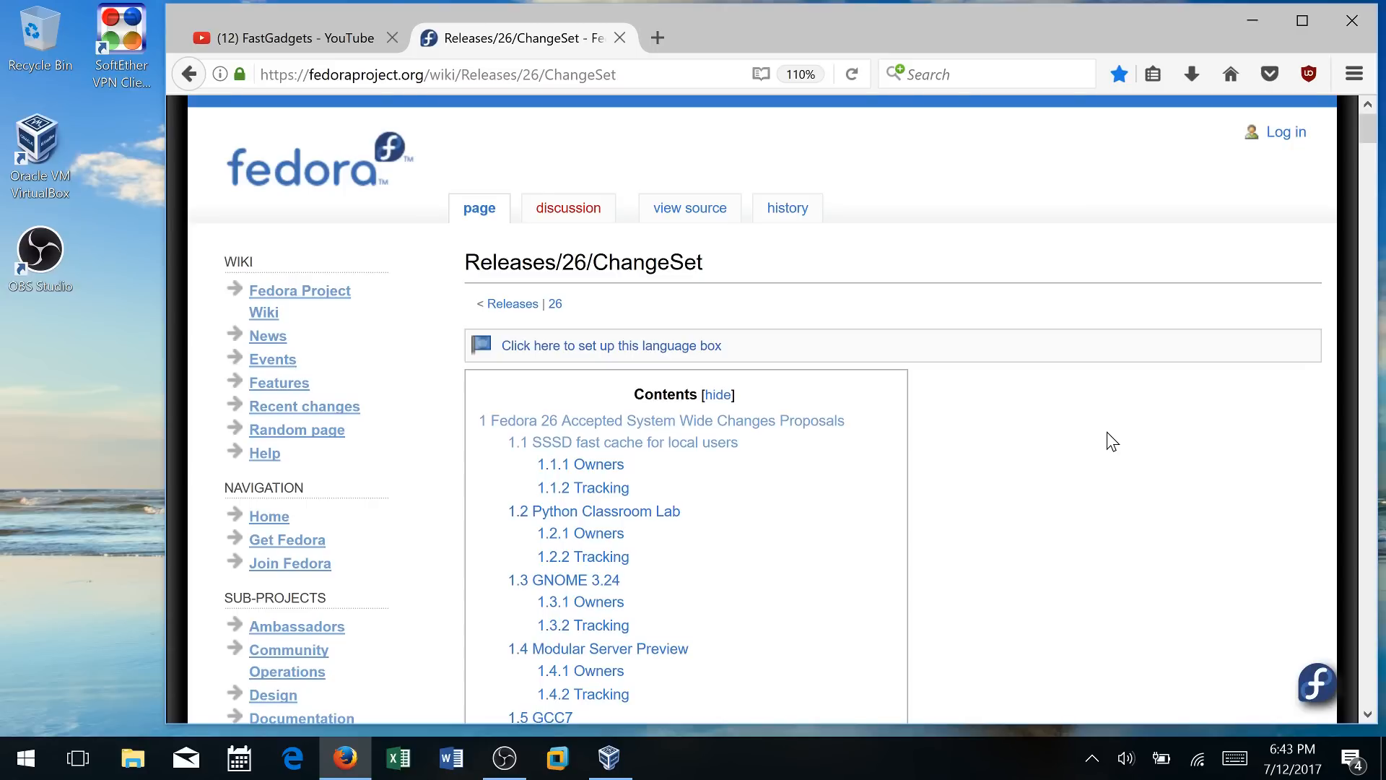
pyautogui.scroll(-3, 1105, 487)
pyautogui.scroll(3, 1104, 487)
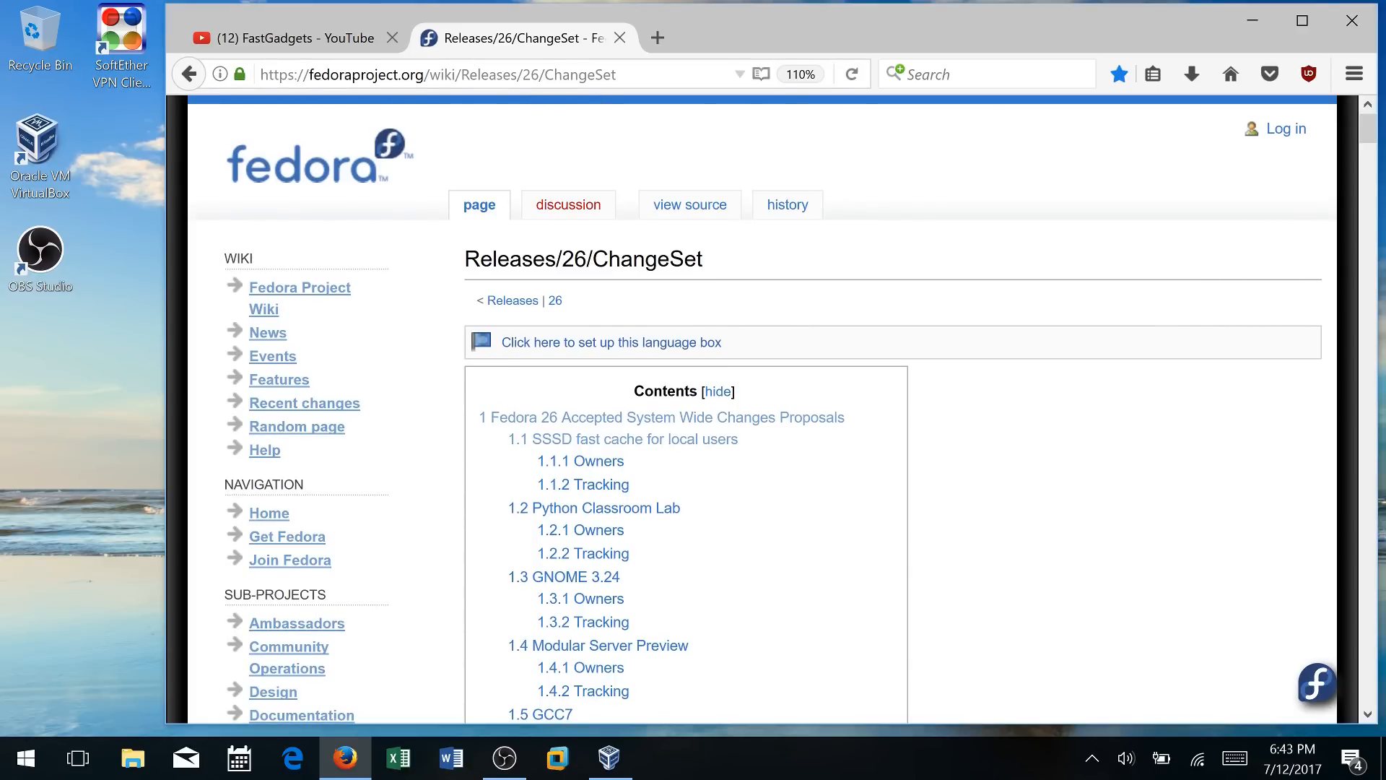
pyautogui.scroll(-3, 869, 279)
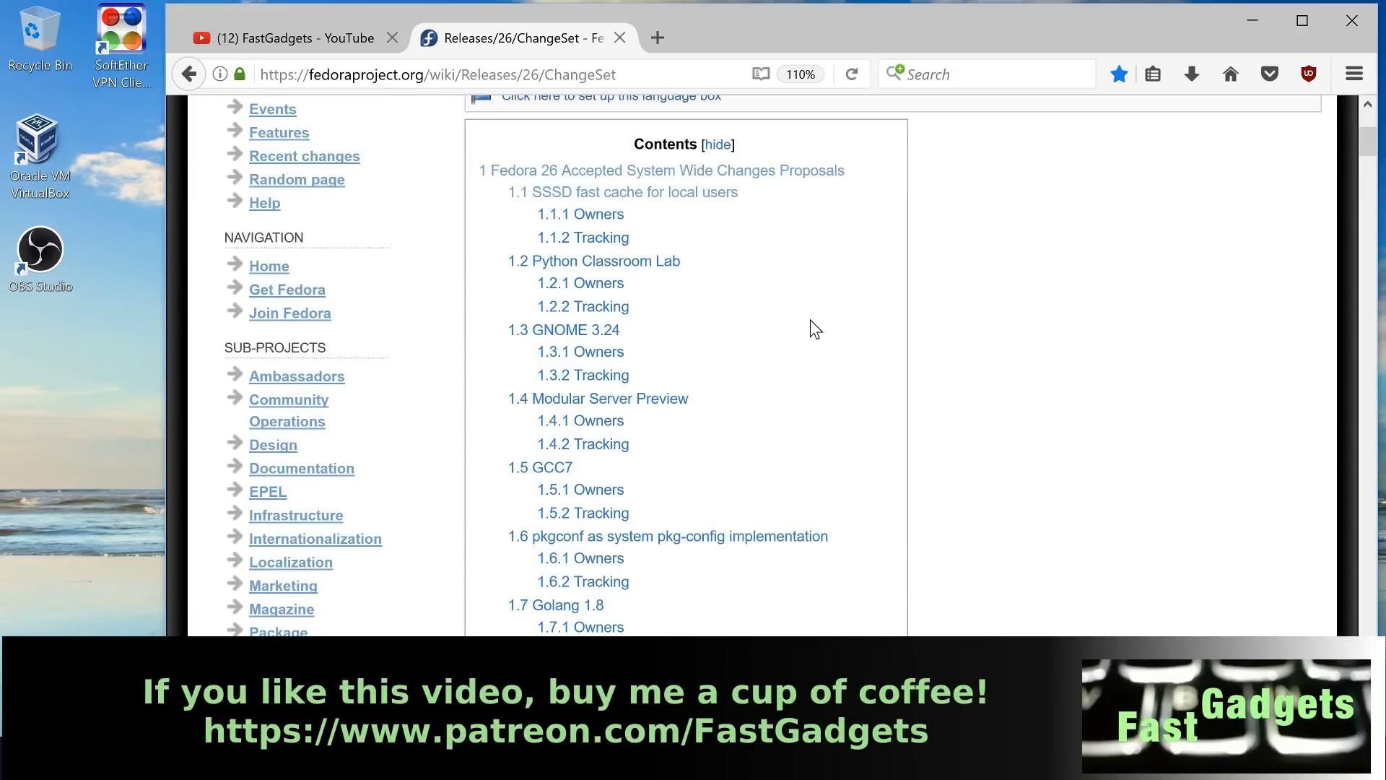
pyautogui.scroll(-1, 810, 321)
pyautogui.scroll(2, 810, 321)
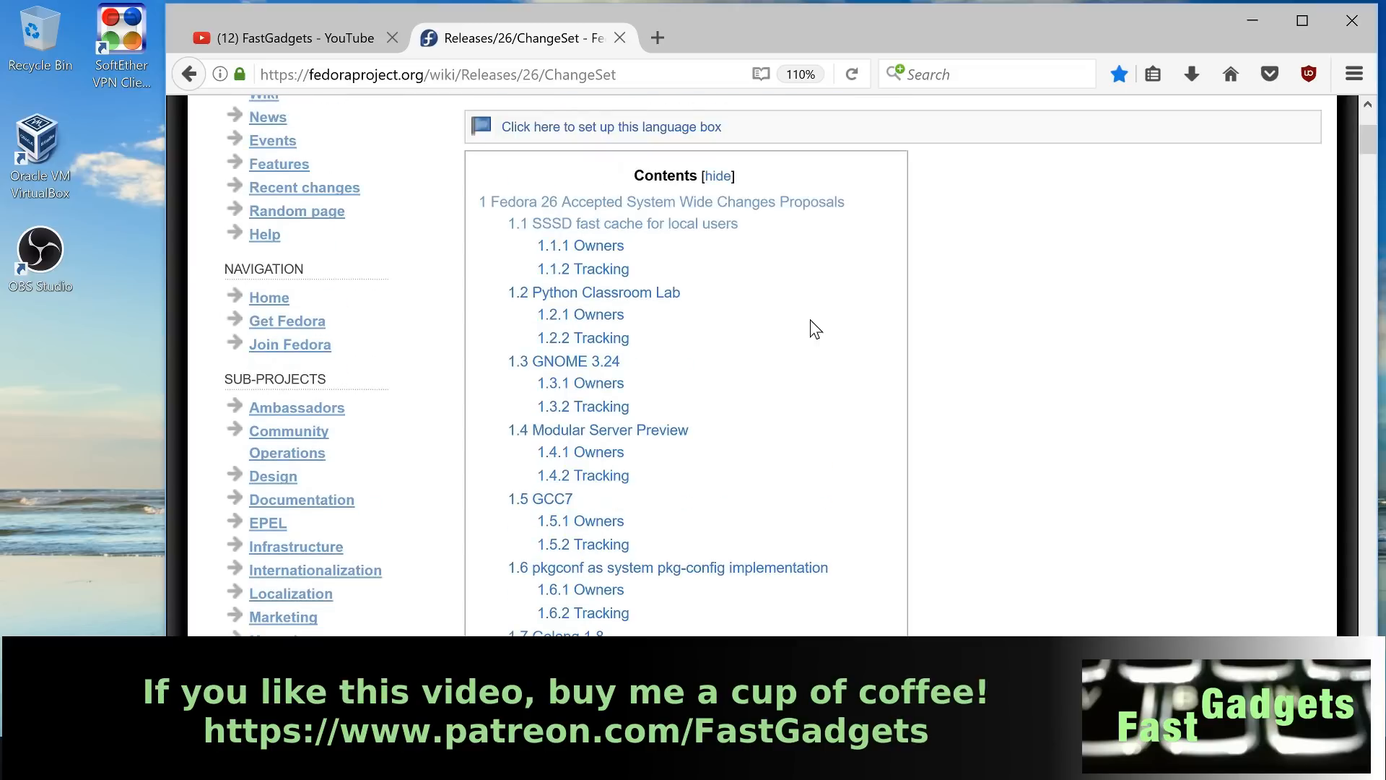
pyautogui.scroll(-1, 809, 321)
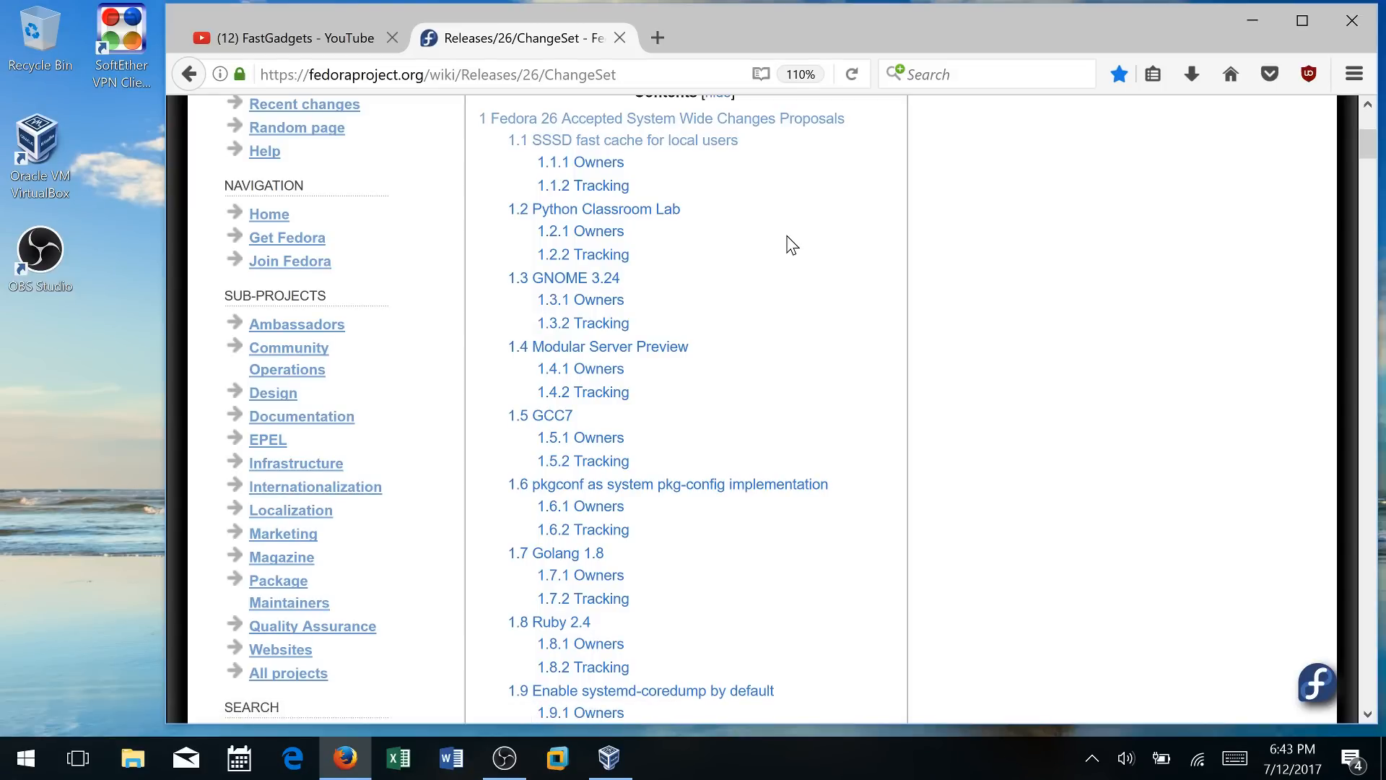
pyautogui.scroll(-3, 788, 242)
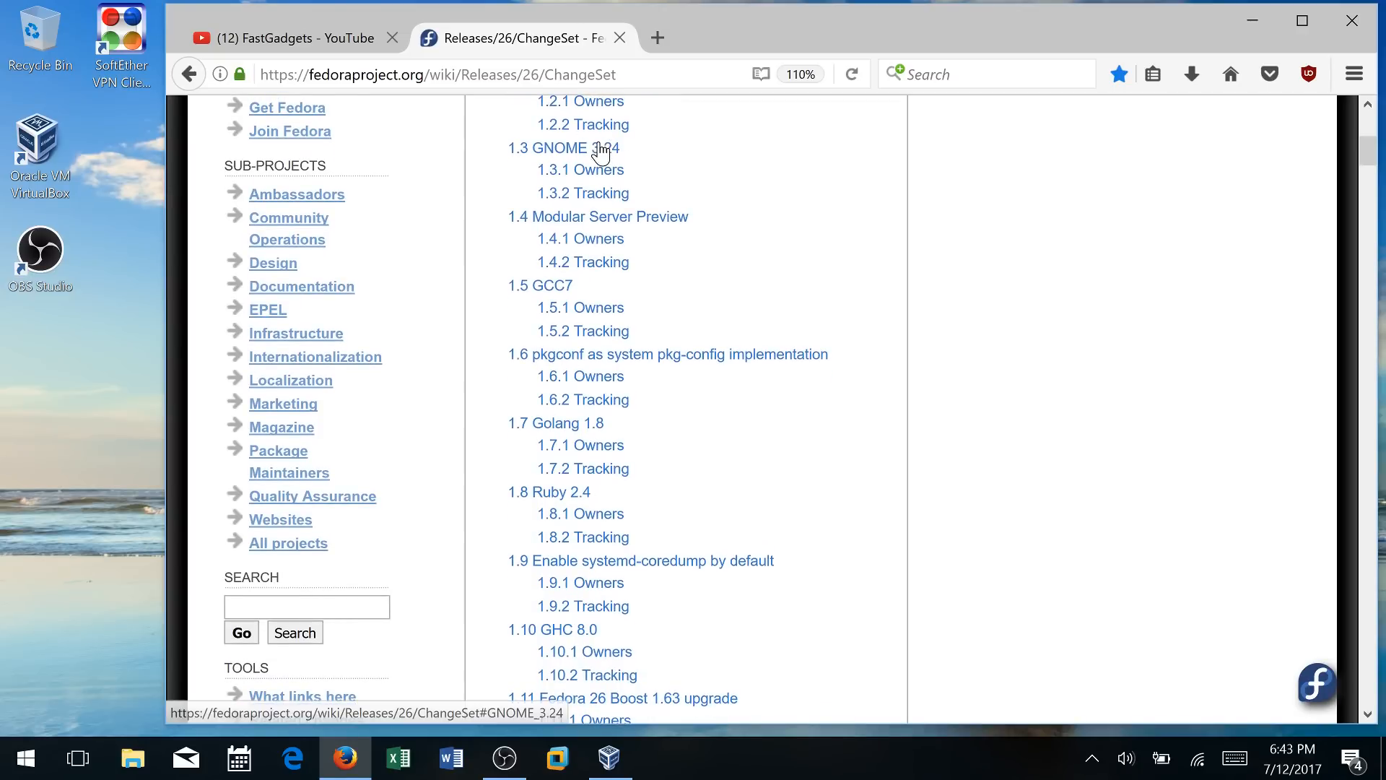
pyautogui.scroll(-5, 698, 231)
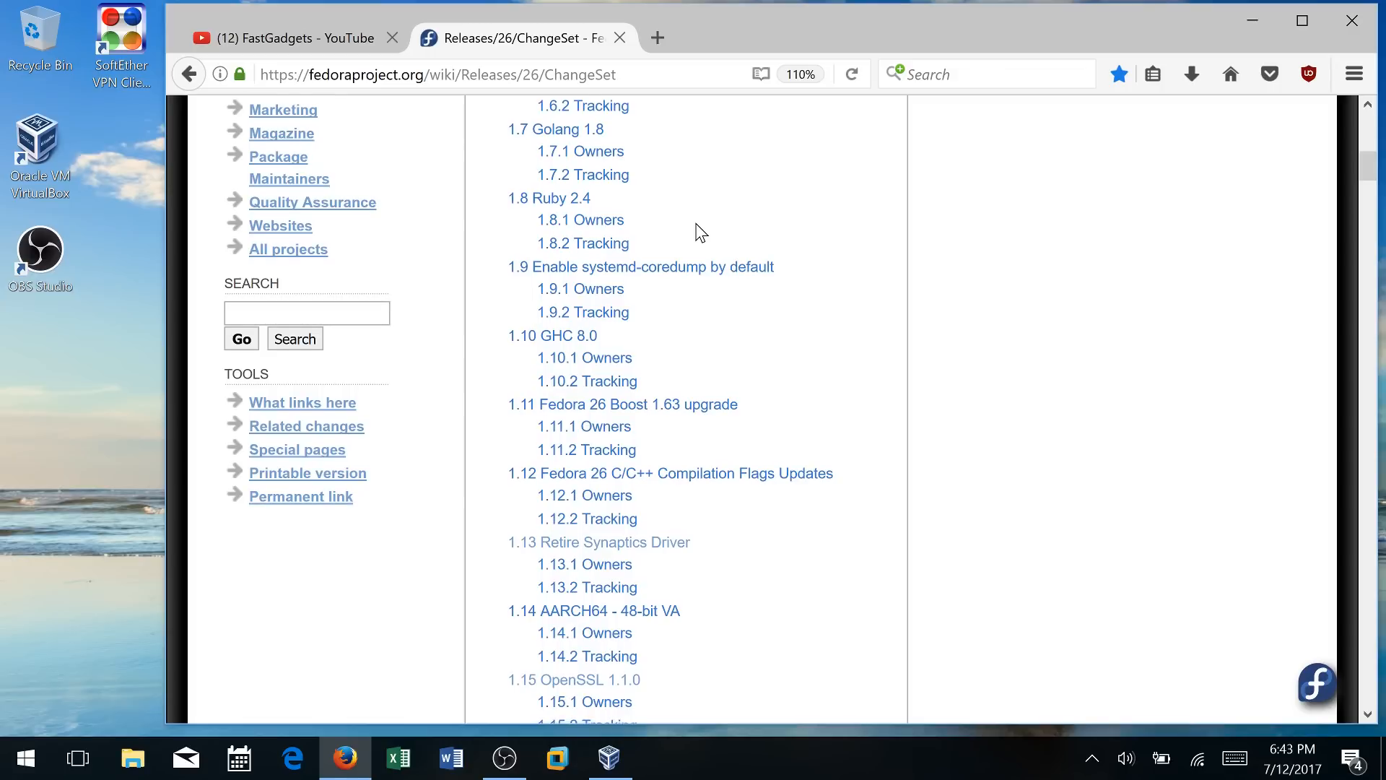
pyautogui.scroll(-1, 699, 231)
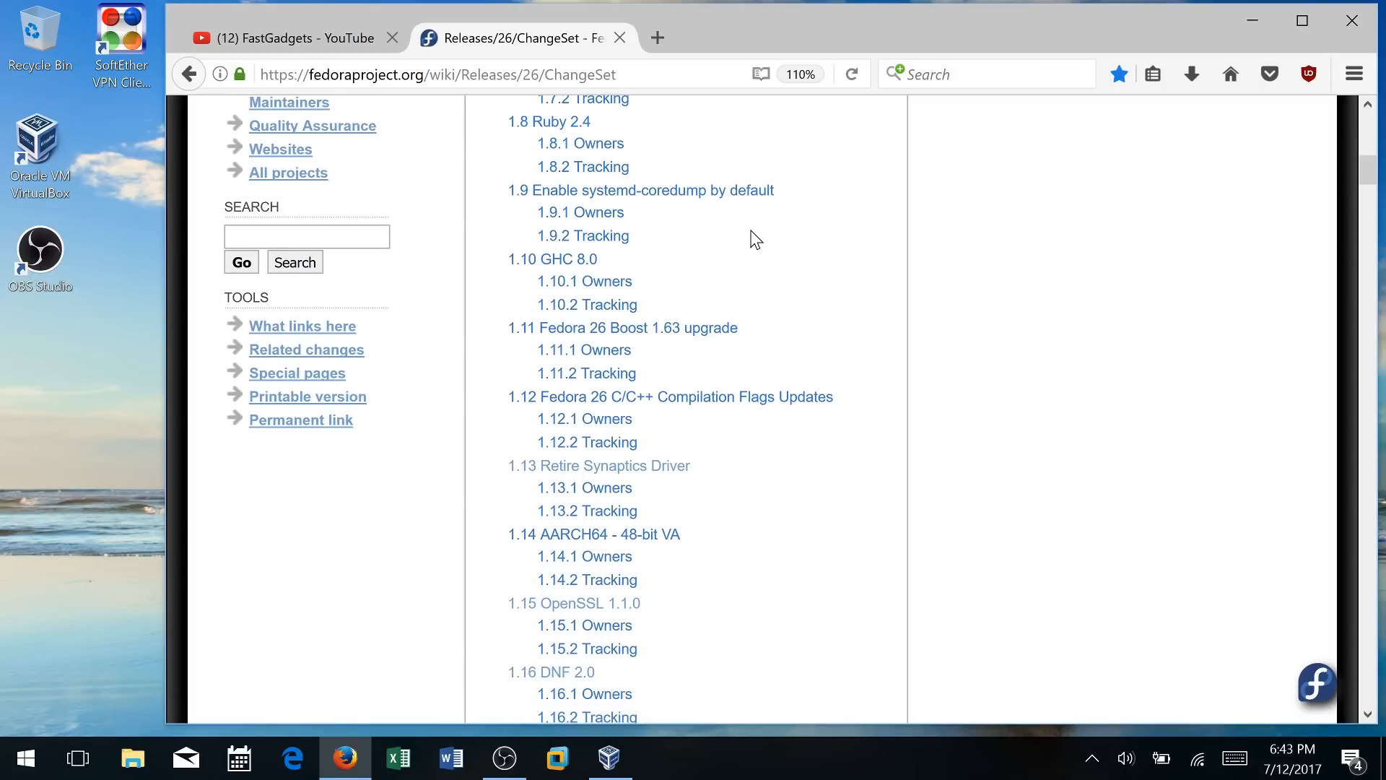
pyautogui.scroll(-2, 755, 238)
pyautogui.scroll(-3, 756, 239)
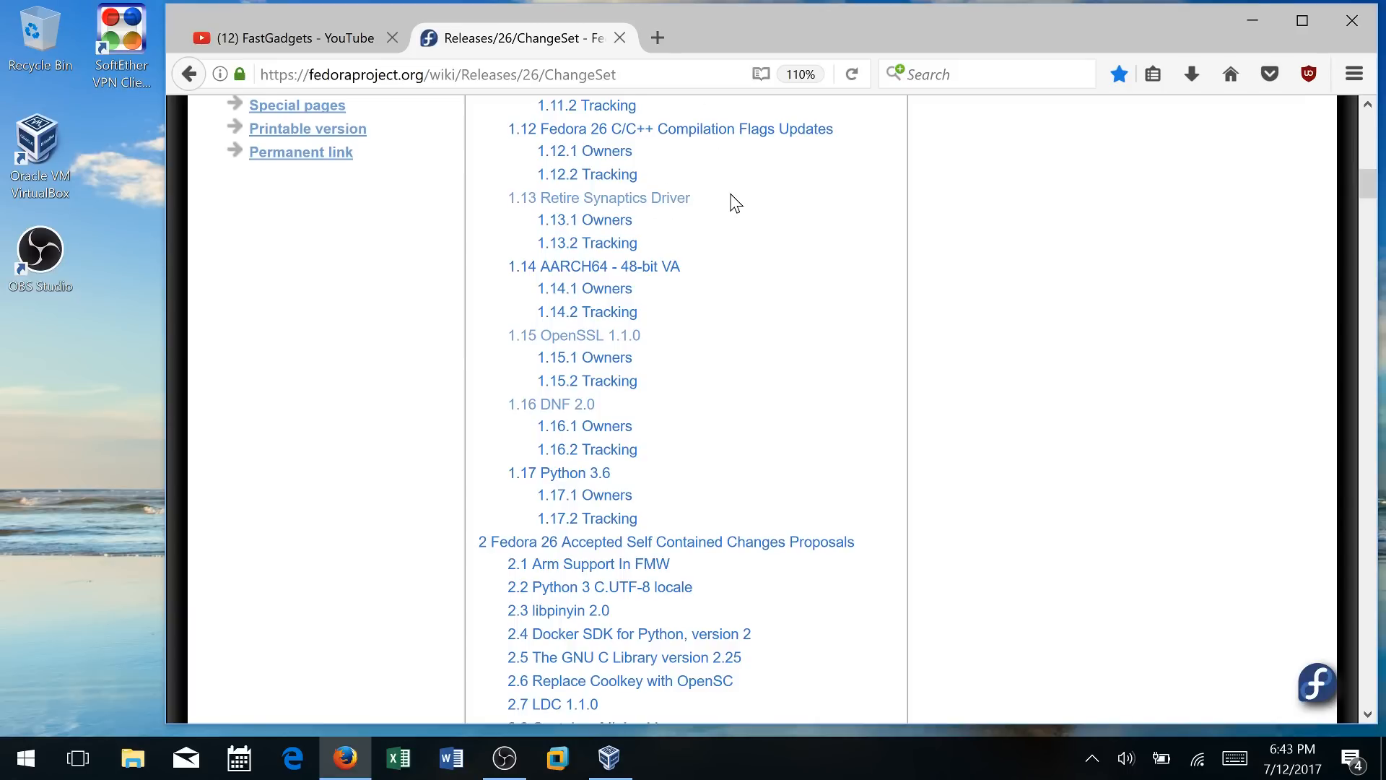
pyautogui.scroll(-3, 734, 202)
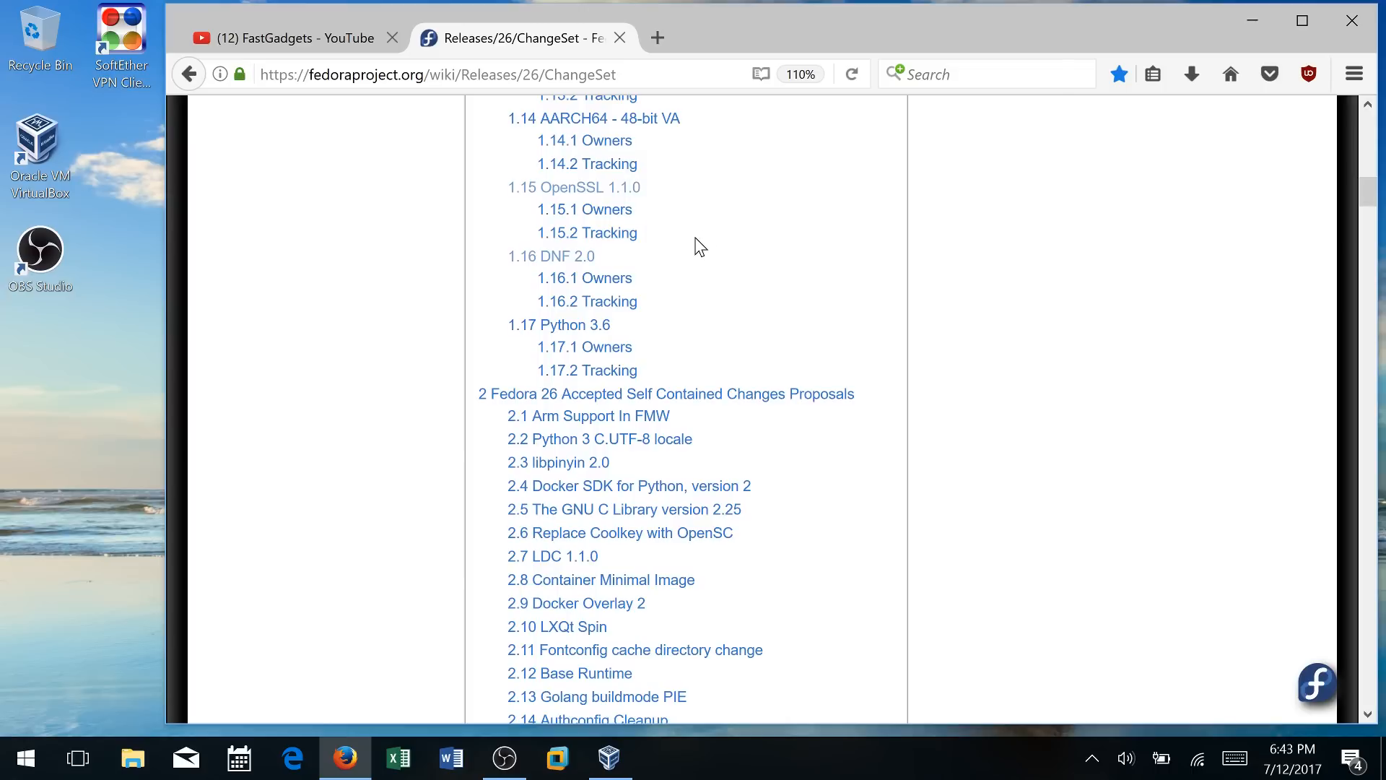
pyautogui.scroll(-1, 696, 244)
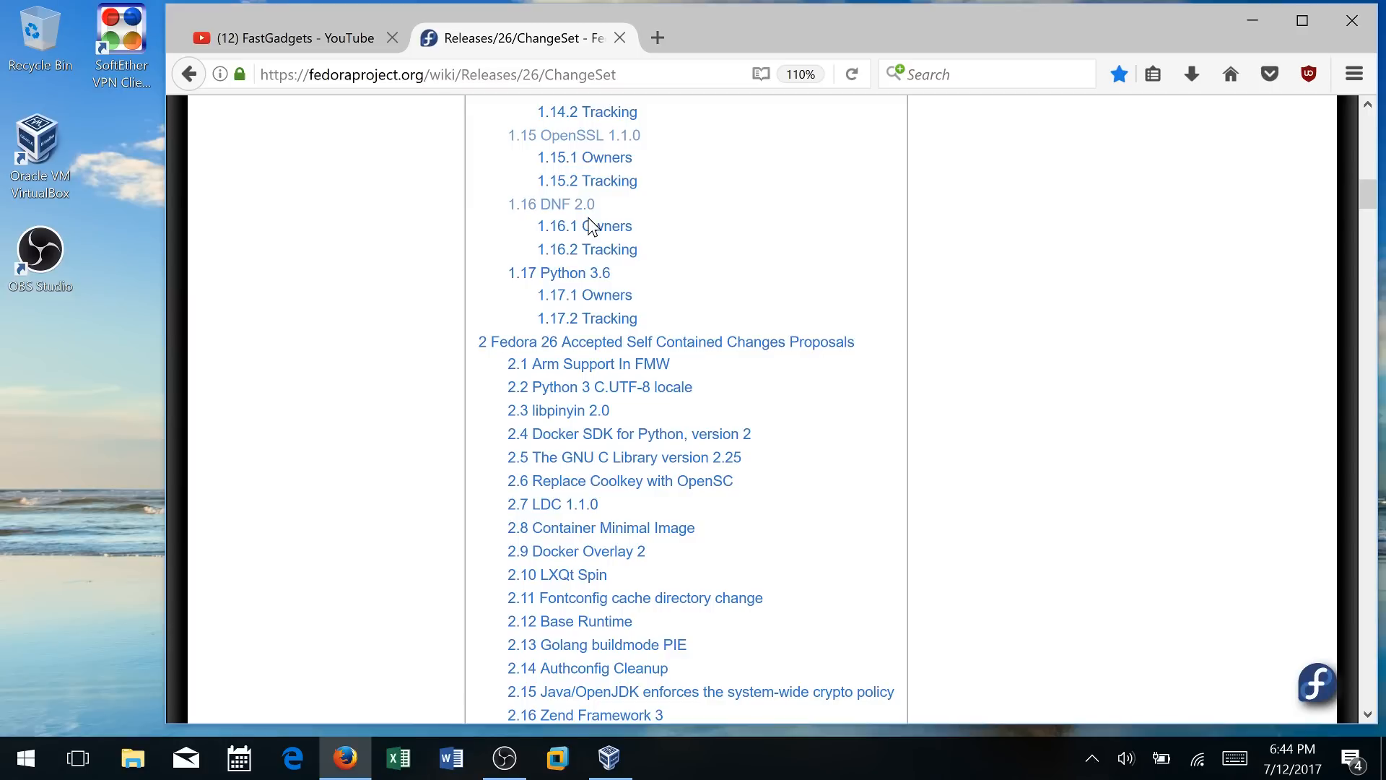
# Examine the accepted self-contained changes in the Fedora 26 contents list and the first system-wide proposal descriptions below it
pyautogui.scroll(-3, 590, 226)
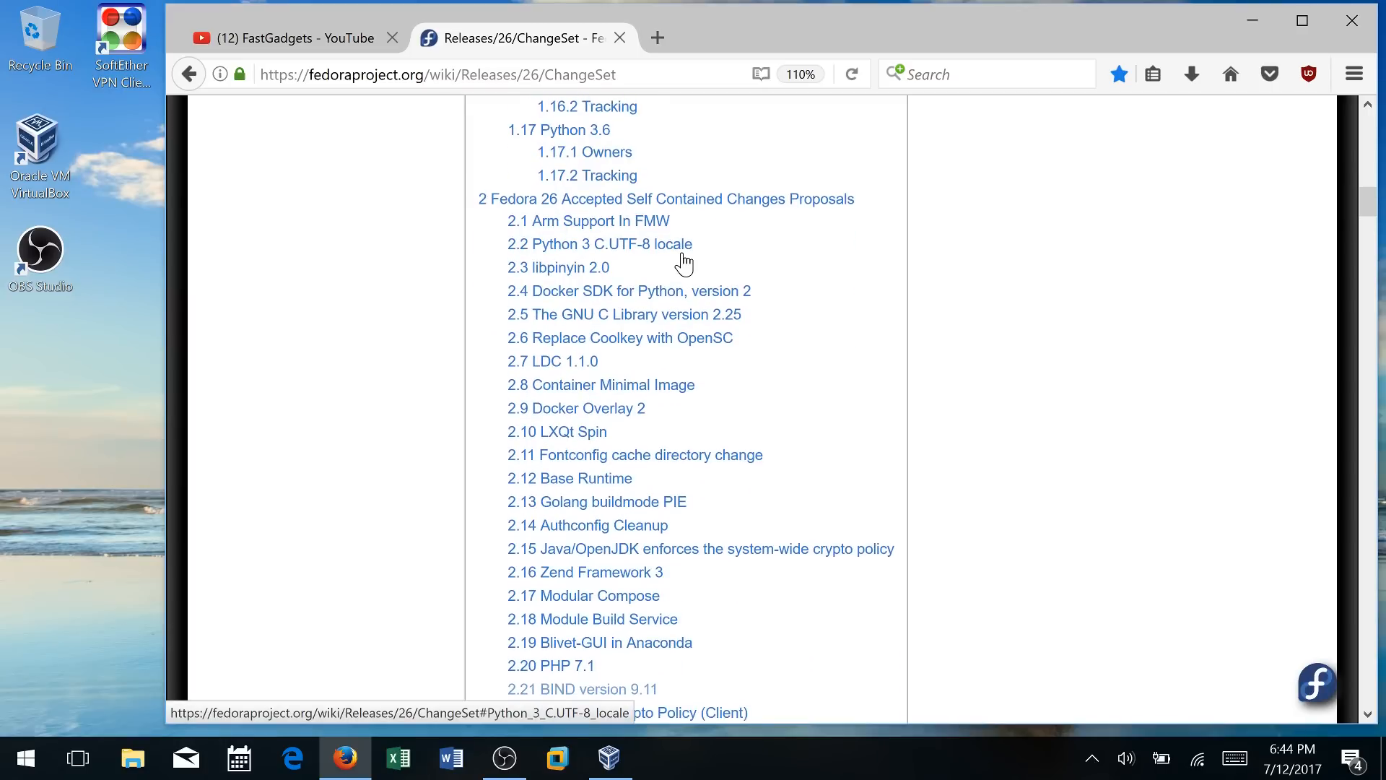
pyautogui.scroll(-2, 684, 263)
pyautogui.scroll(-2, 684, 264)
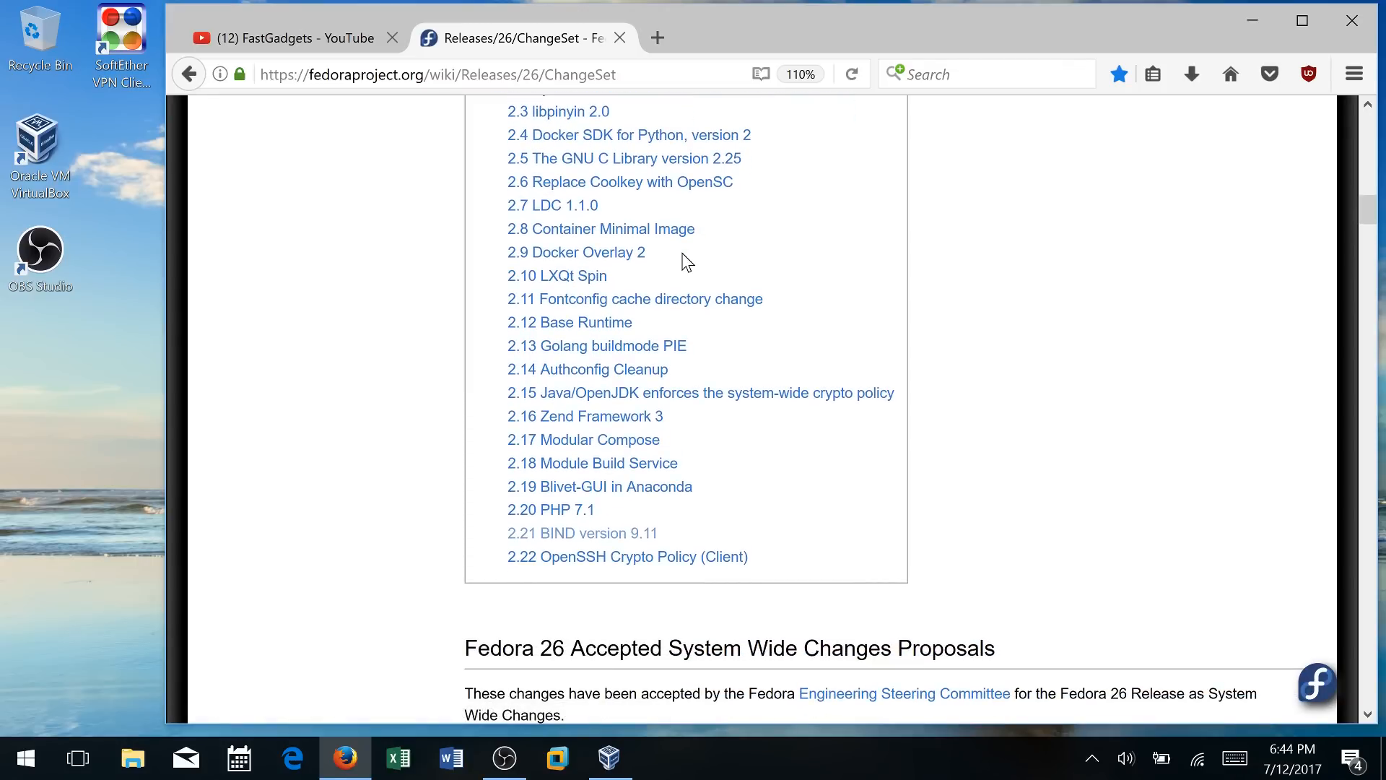
pyautogui.scroll(-8, 686, 261)
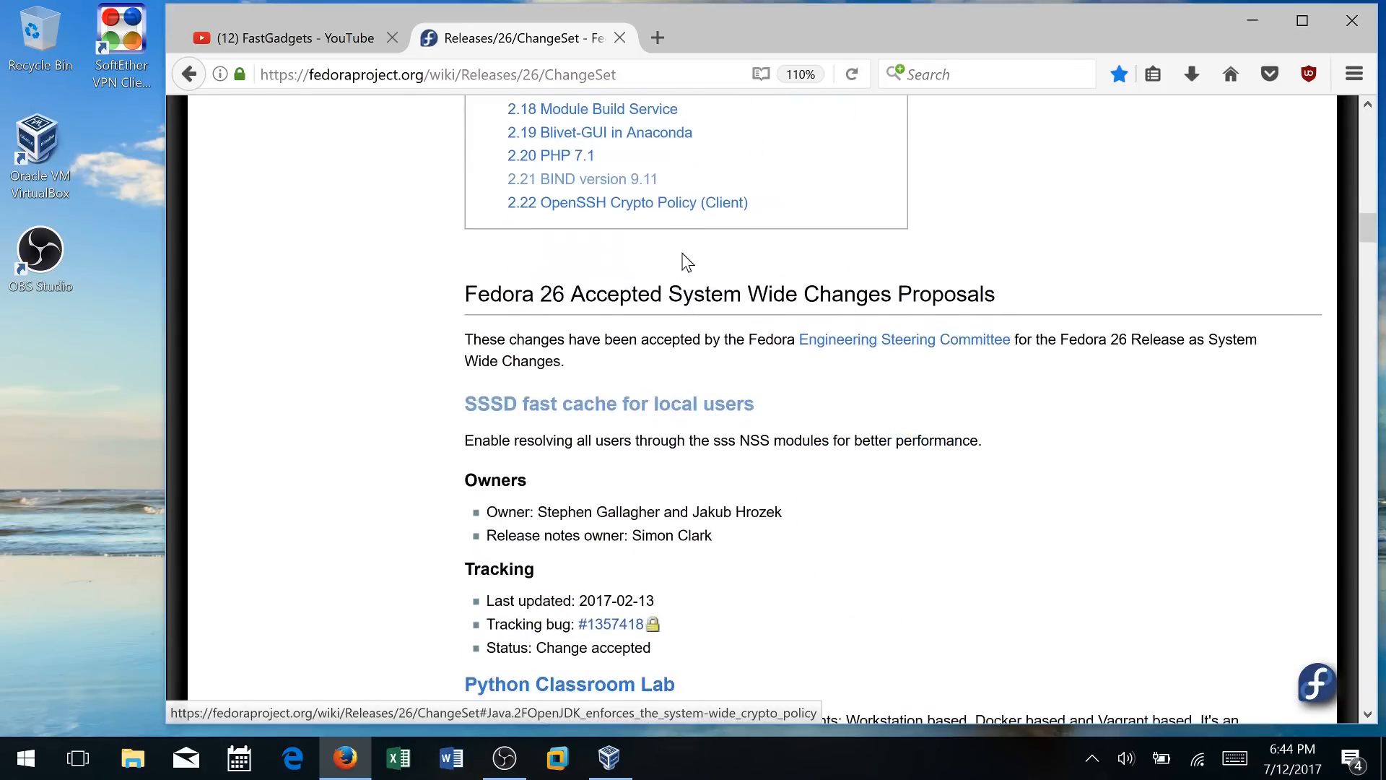
pyautogui.scroll(7, 684, 260)
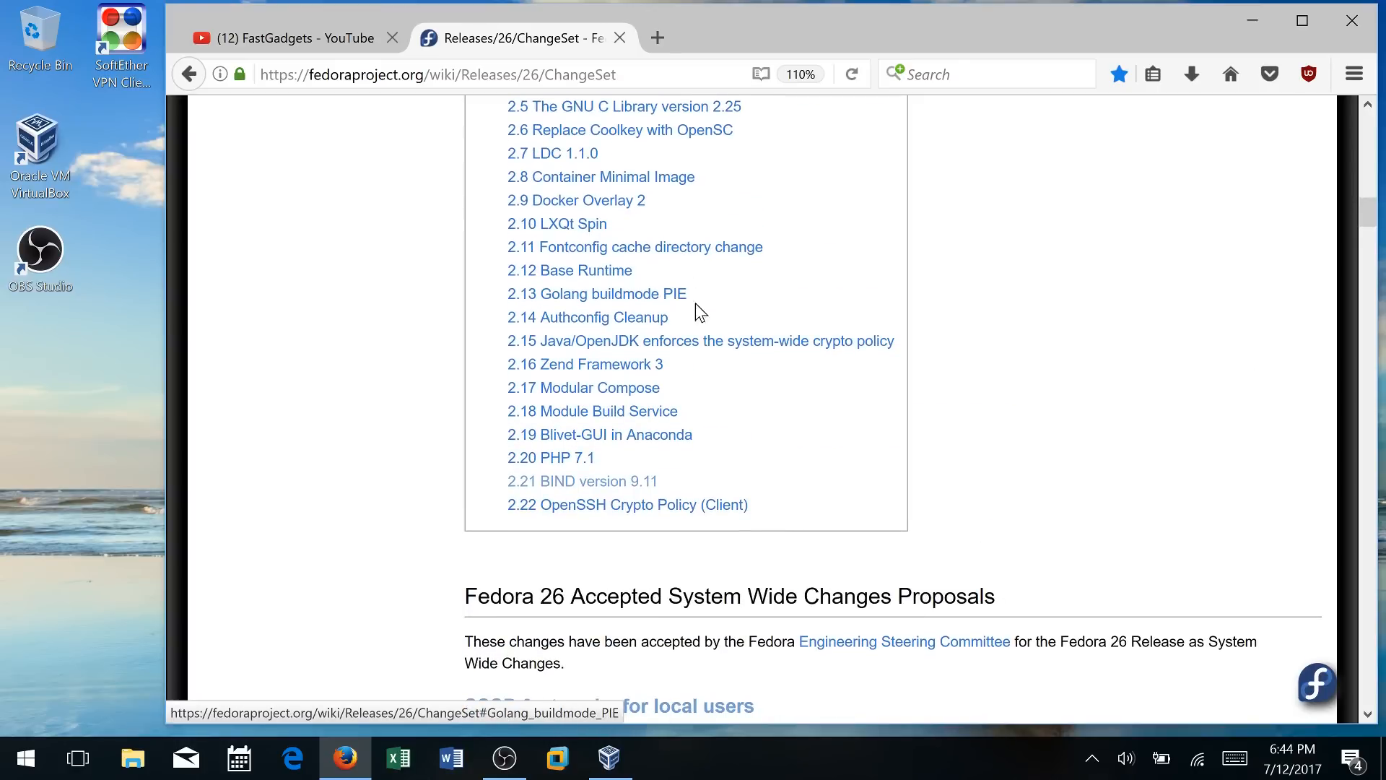
pyautogui.scroll(-10, 687, 305)
pyautogui.scroll(1, 692, 296)
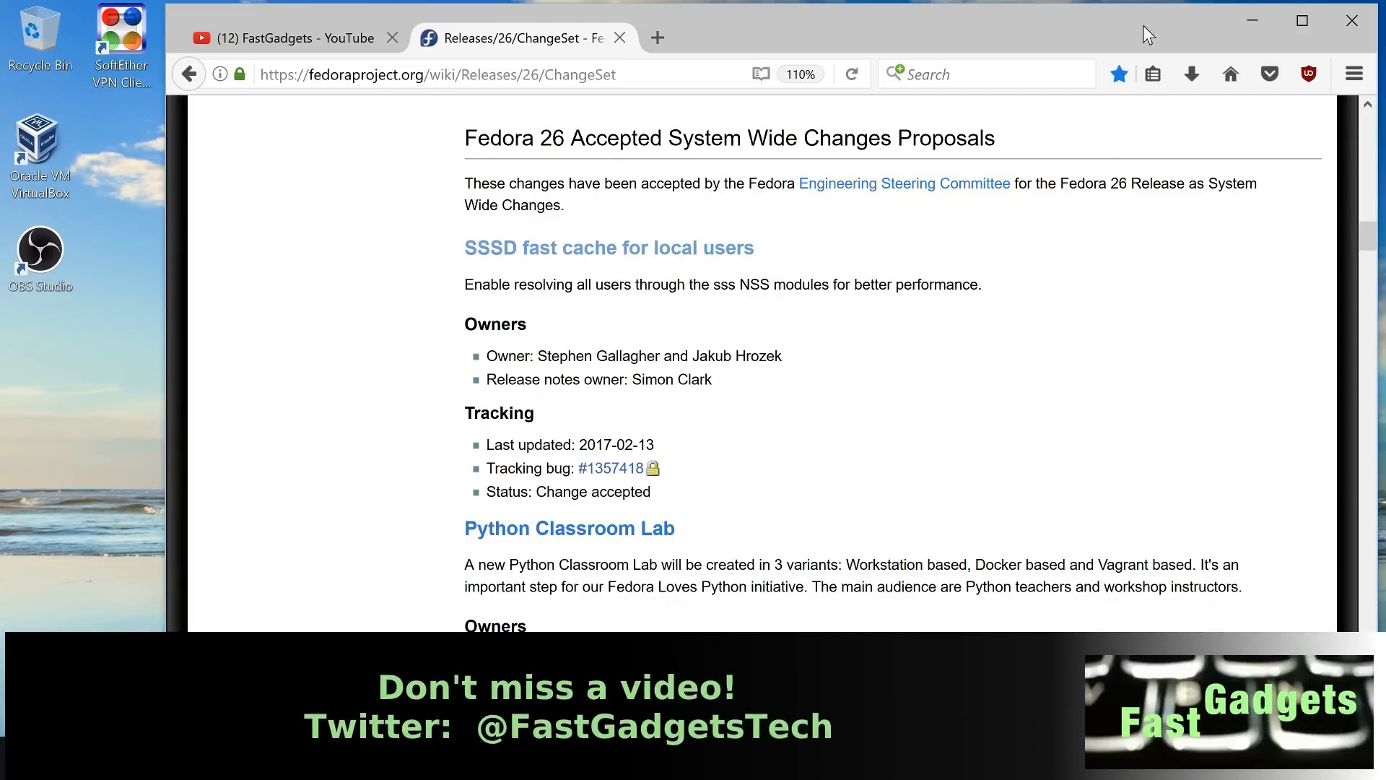
# Minimize the browser and move the Oracle VM VirtualBox Manager window higher on the desktop
pyautogui.click(1233, 20)
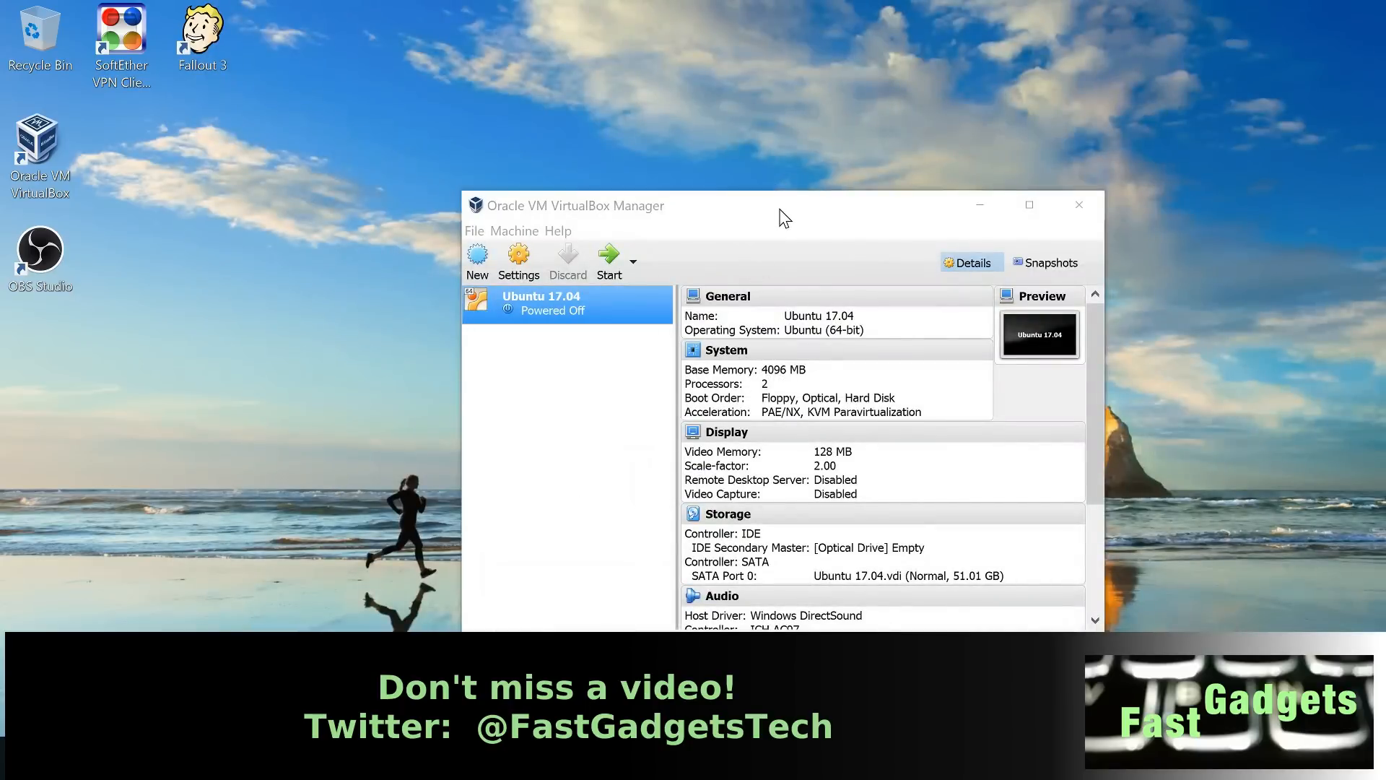
pyautogui.moveTo(780, 205); pyautogui.dragTo(833, 87)
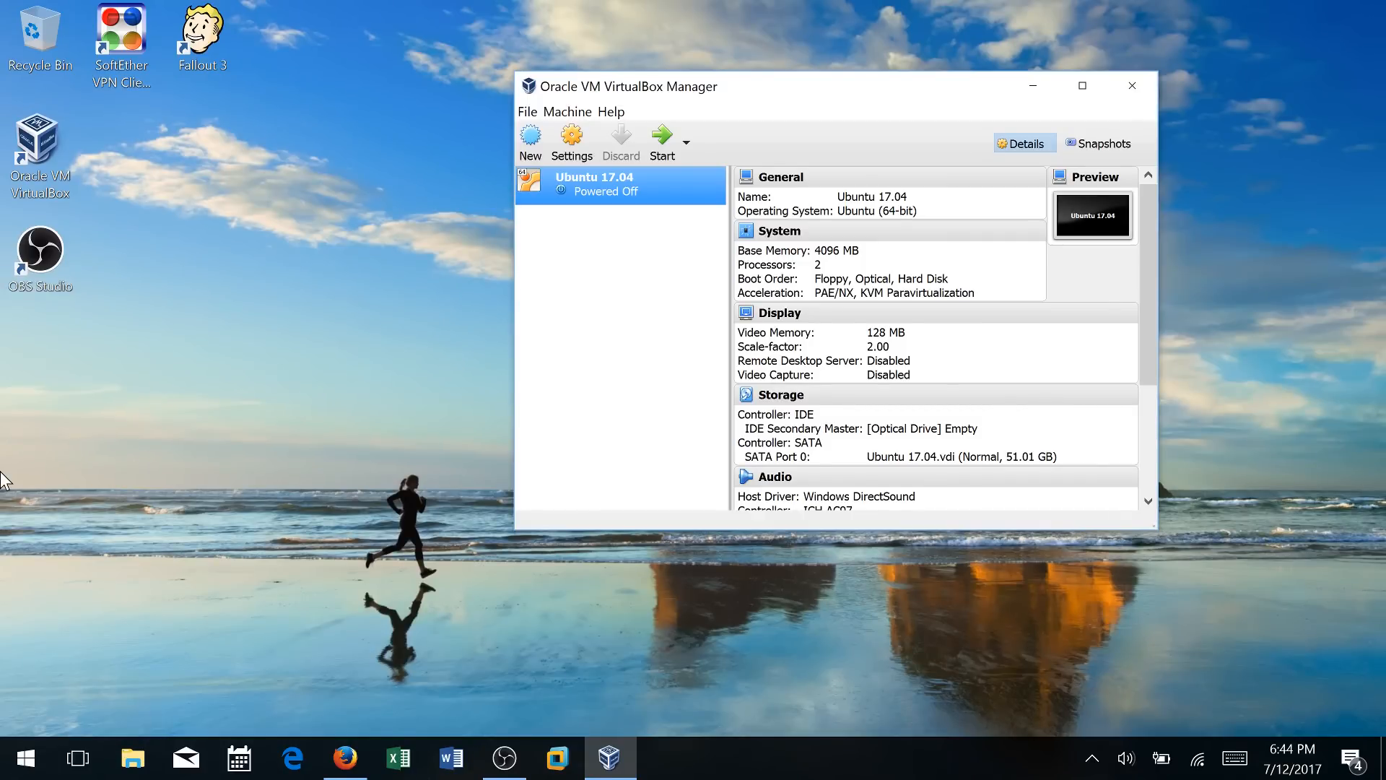
# Check the host computer's processor and installed memory in the Windows System information, then close it and minimize File Explorer
pyautogui.click(25, 759)
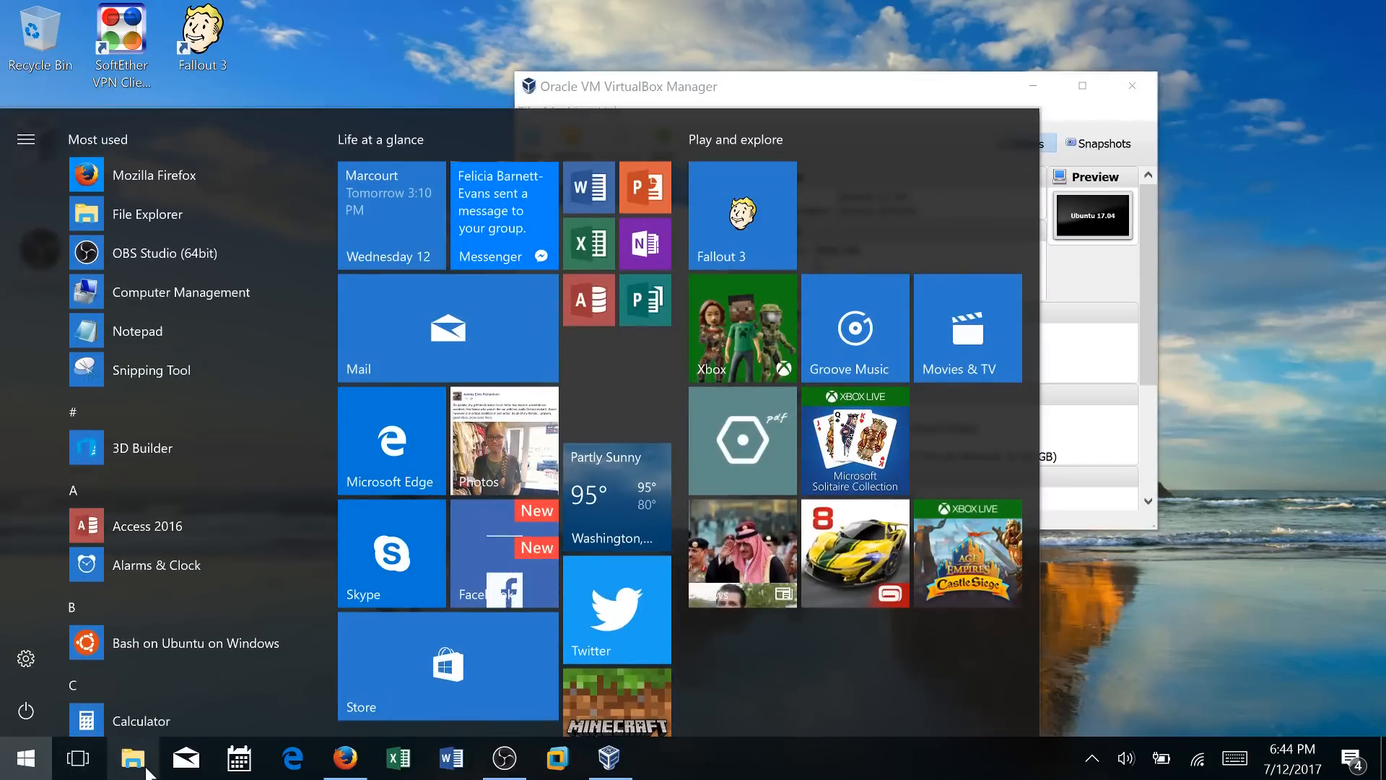
pyautogui.click(128, 759)
pyautogui.click(145, 771)
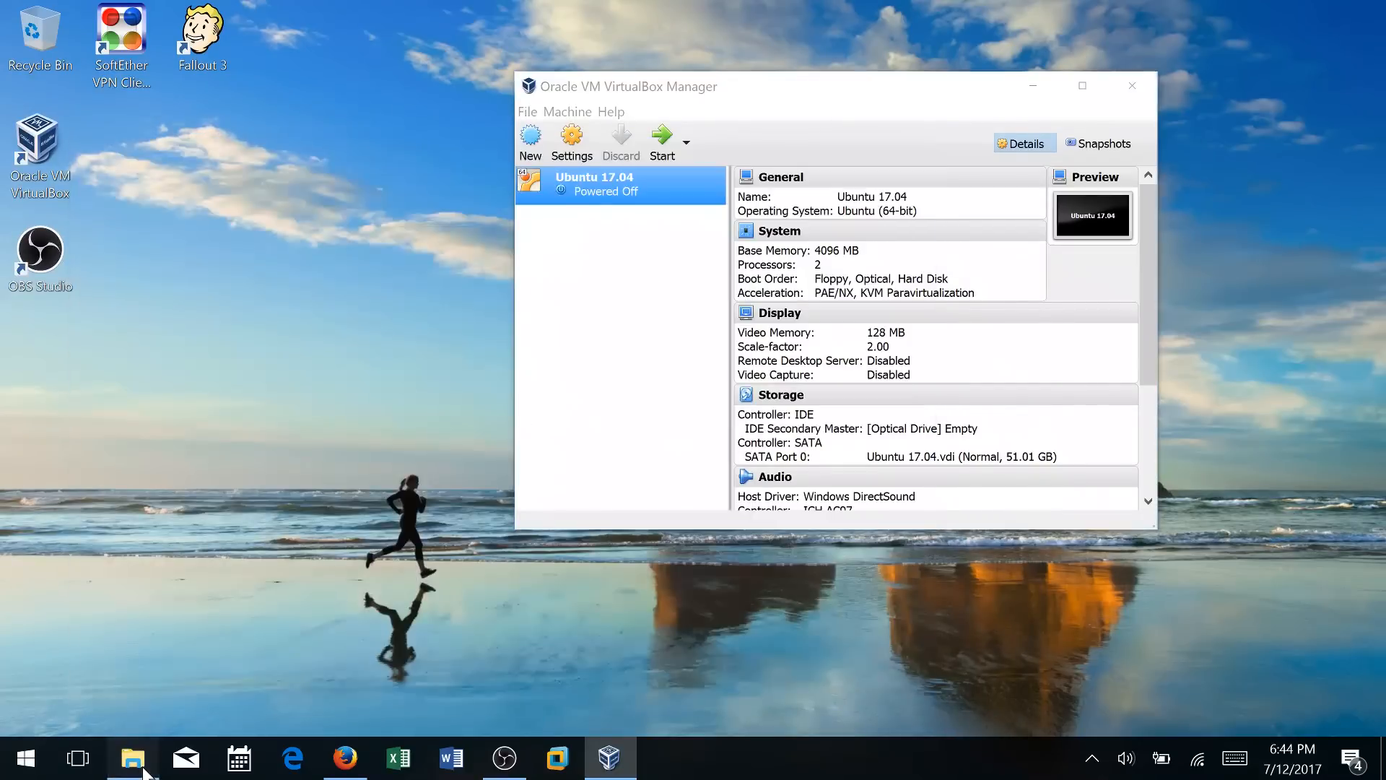
pyautogui.click(137, 761)
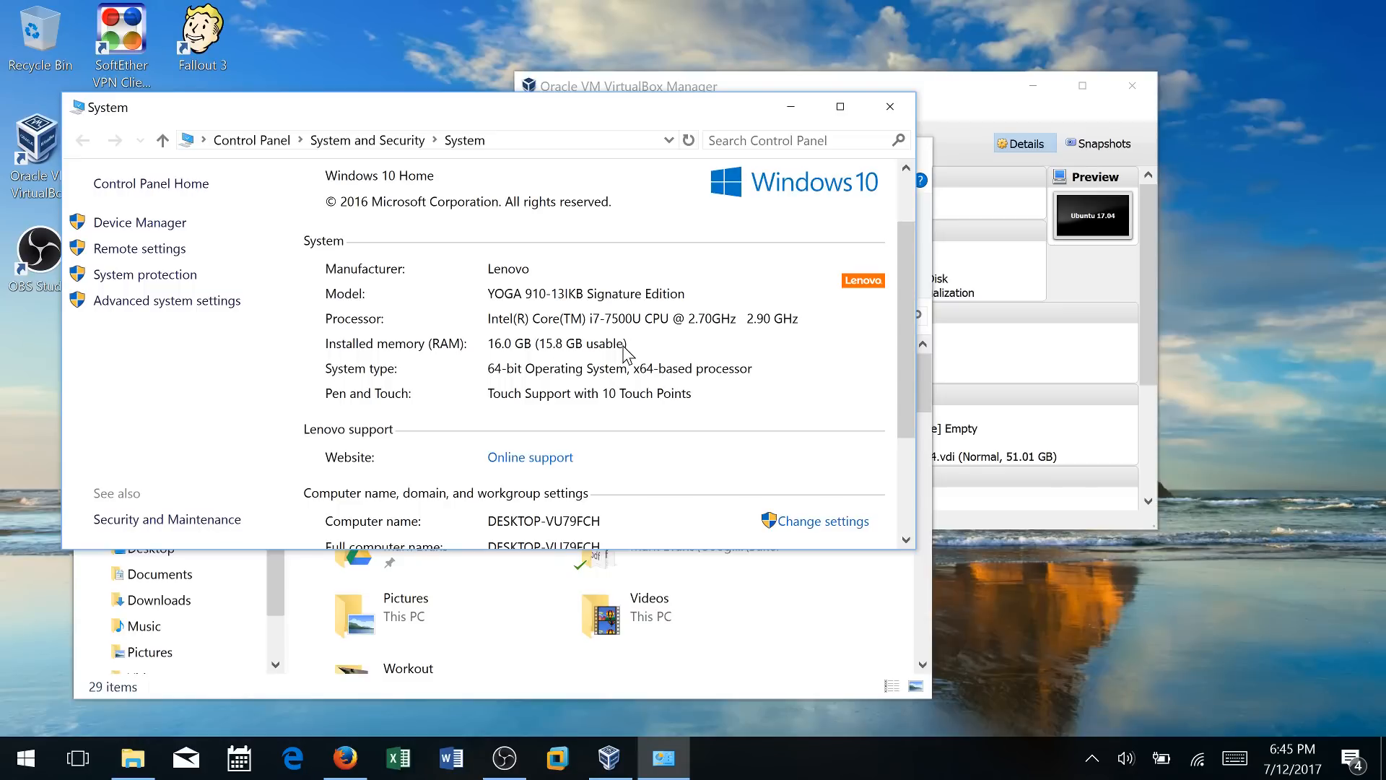
pyautogui.click(890, 106)
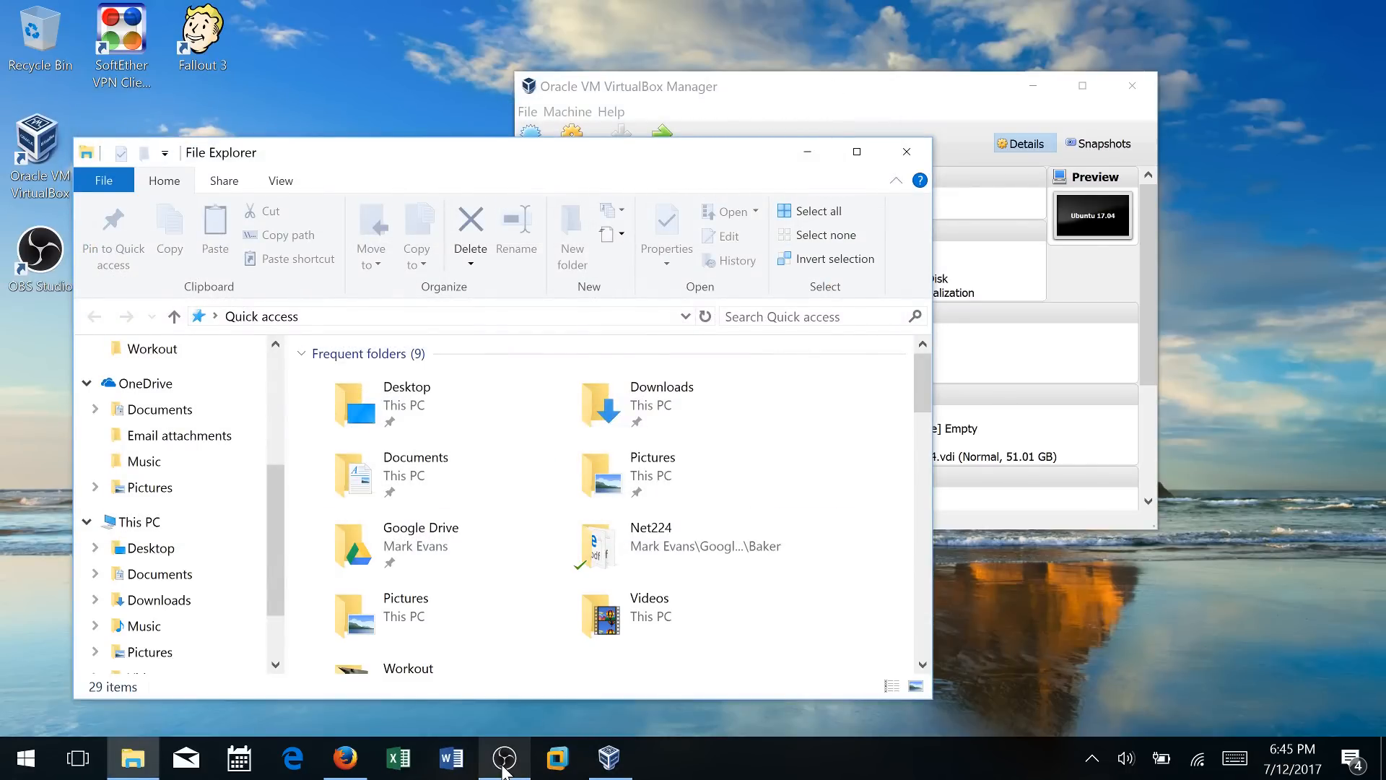
pyautogui.moveTo(505, 771)
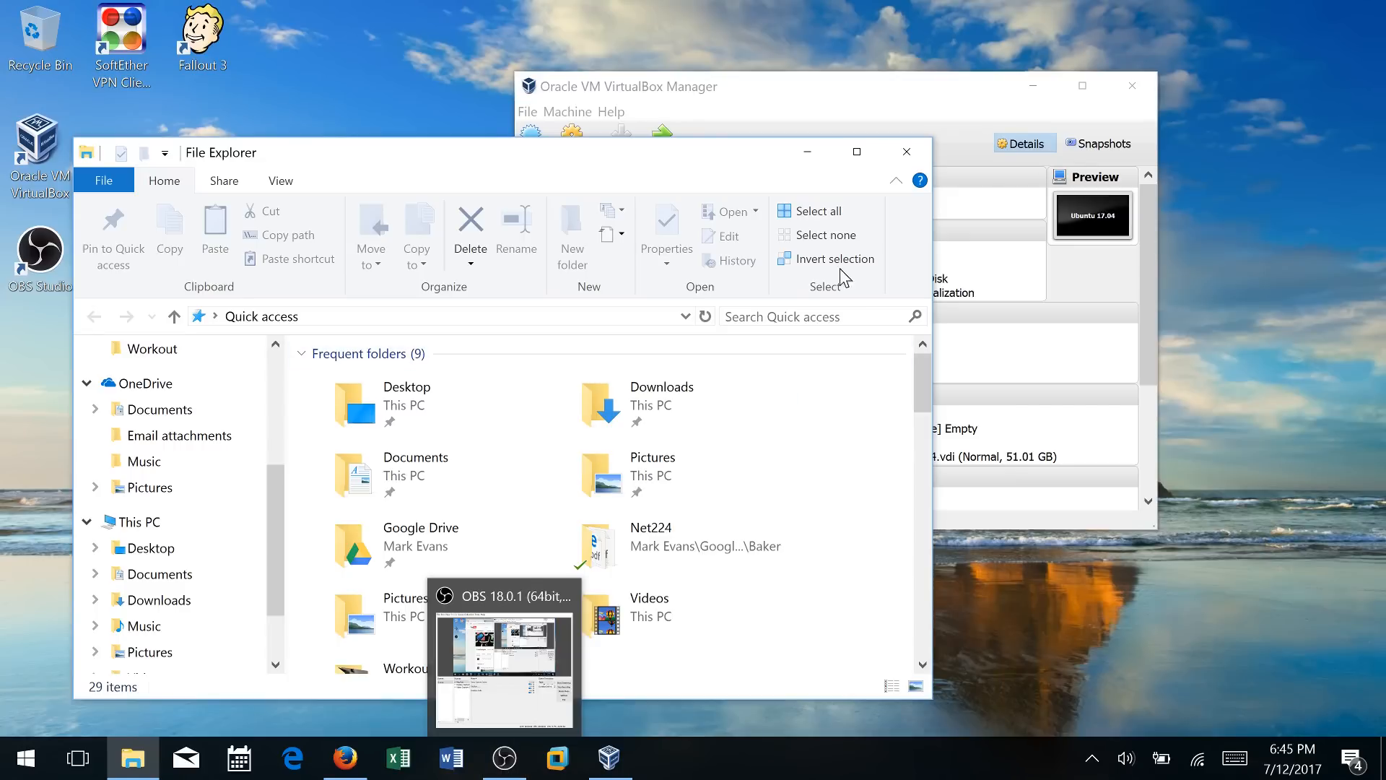
pyautogui.click(810, 155)
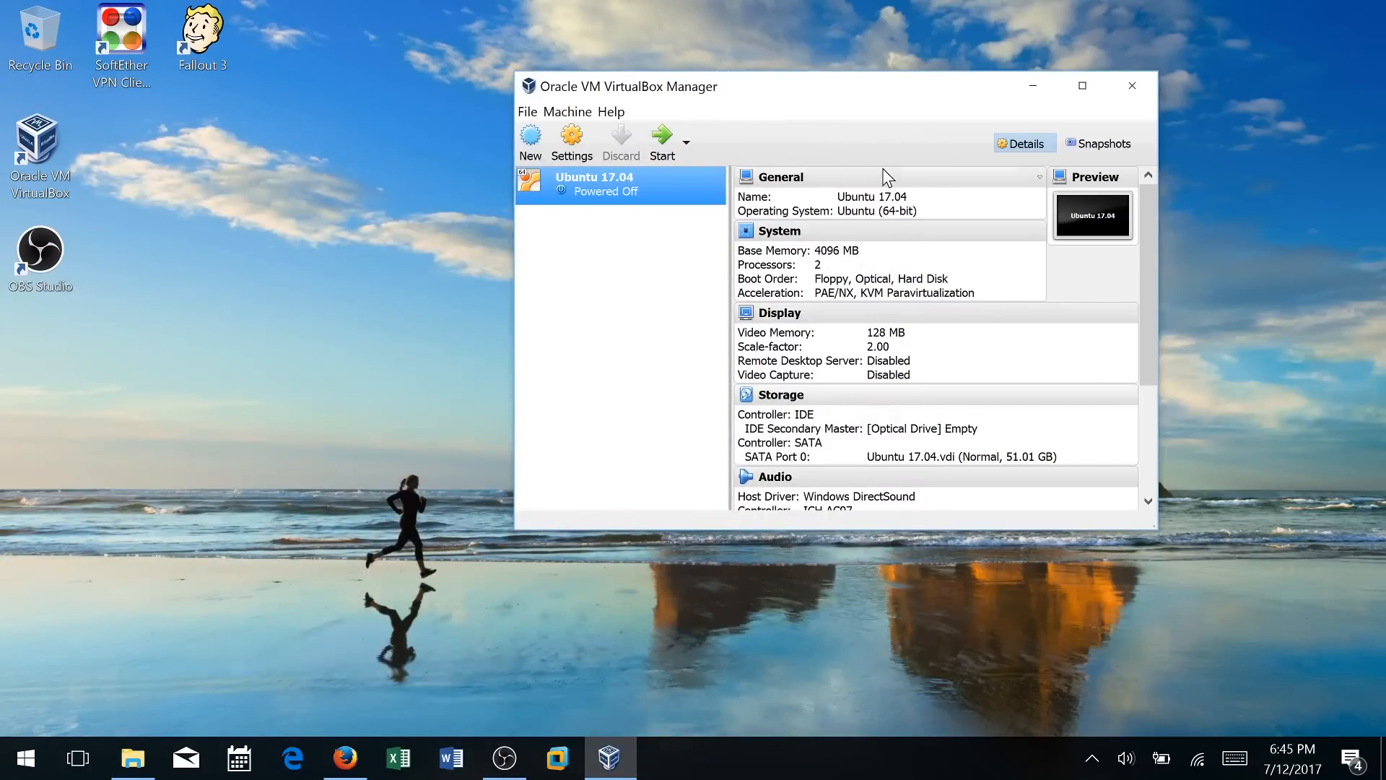
# Start creating a new virtual machine in VirtualBox and set its operating system type to Linux
pyautogui.moveTo(859, 89); pyautogui.dragTo(782, 120)
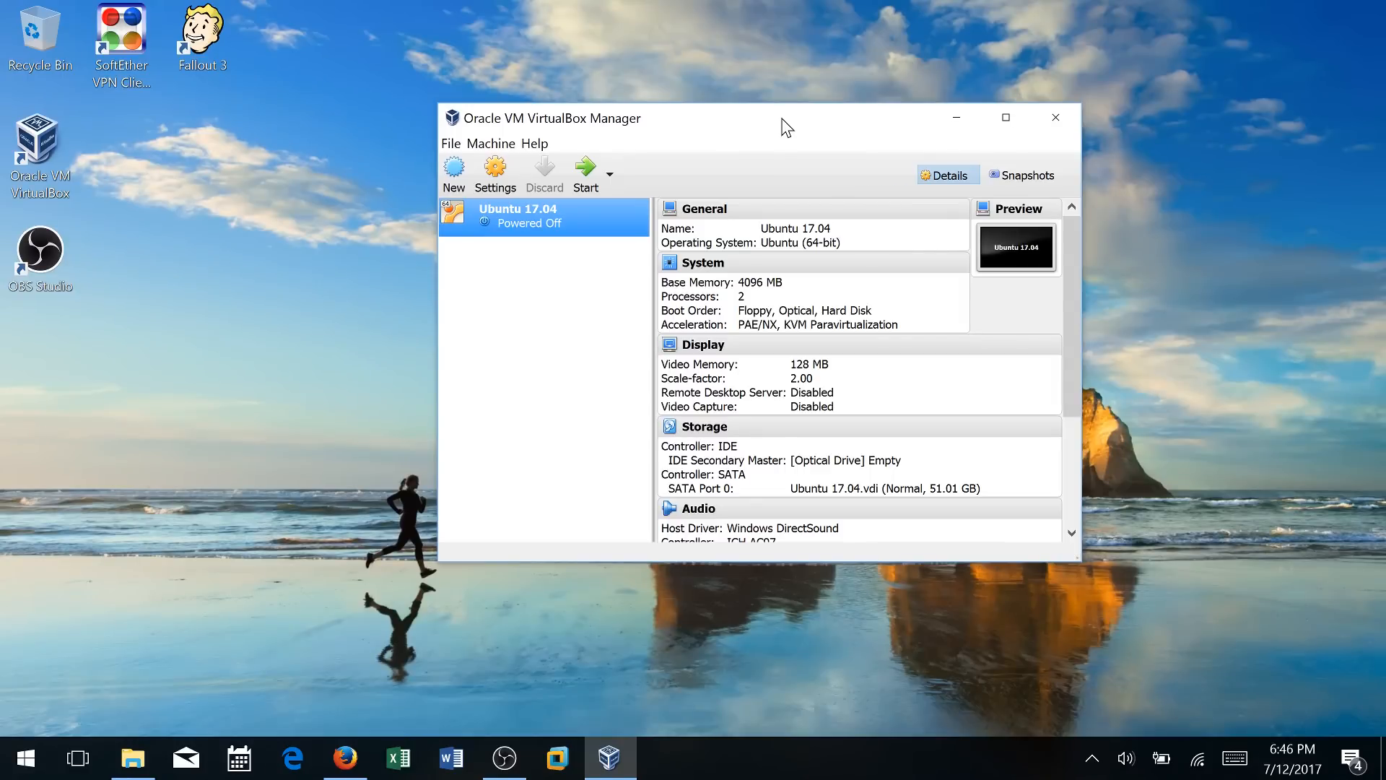
pyautogui.click(455, 177)
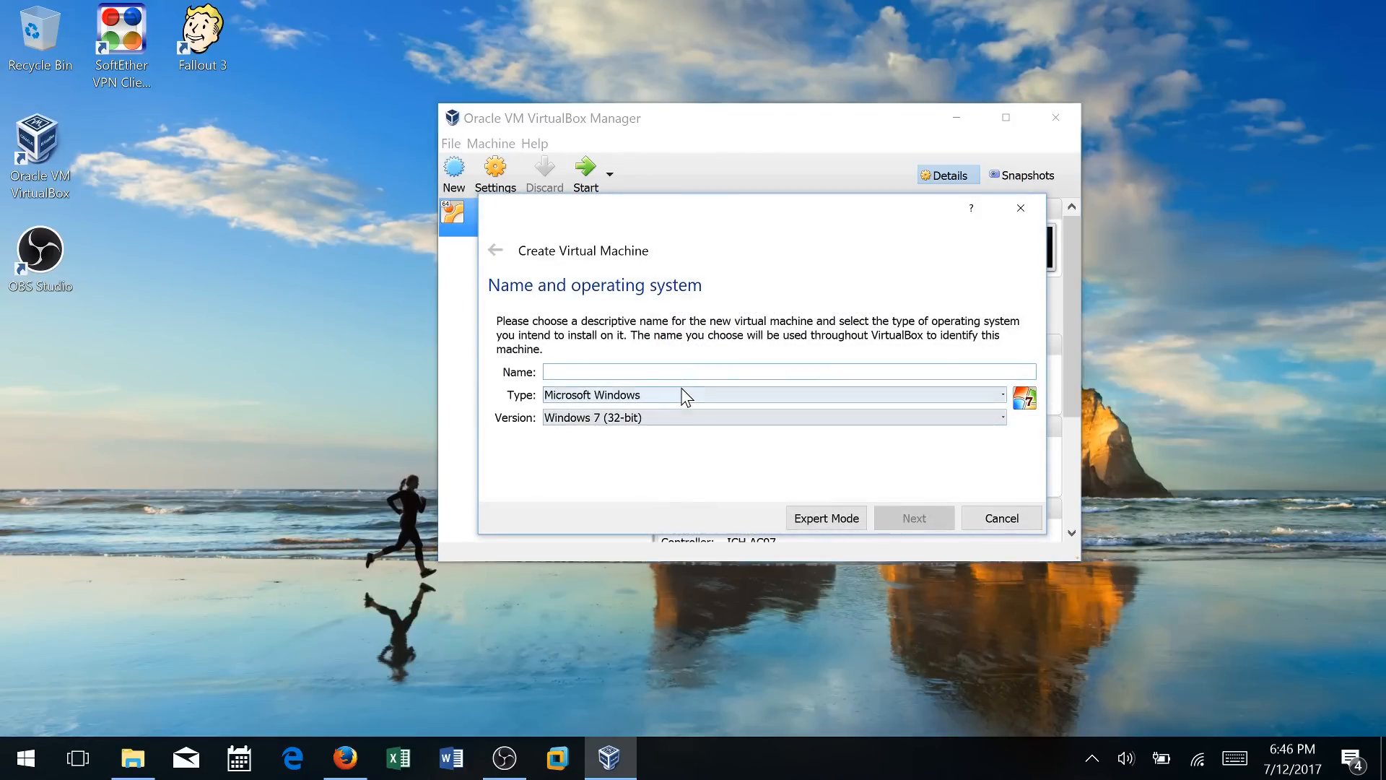
pyautogui.click(684, 396)
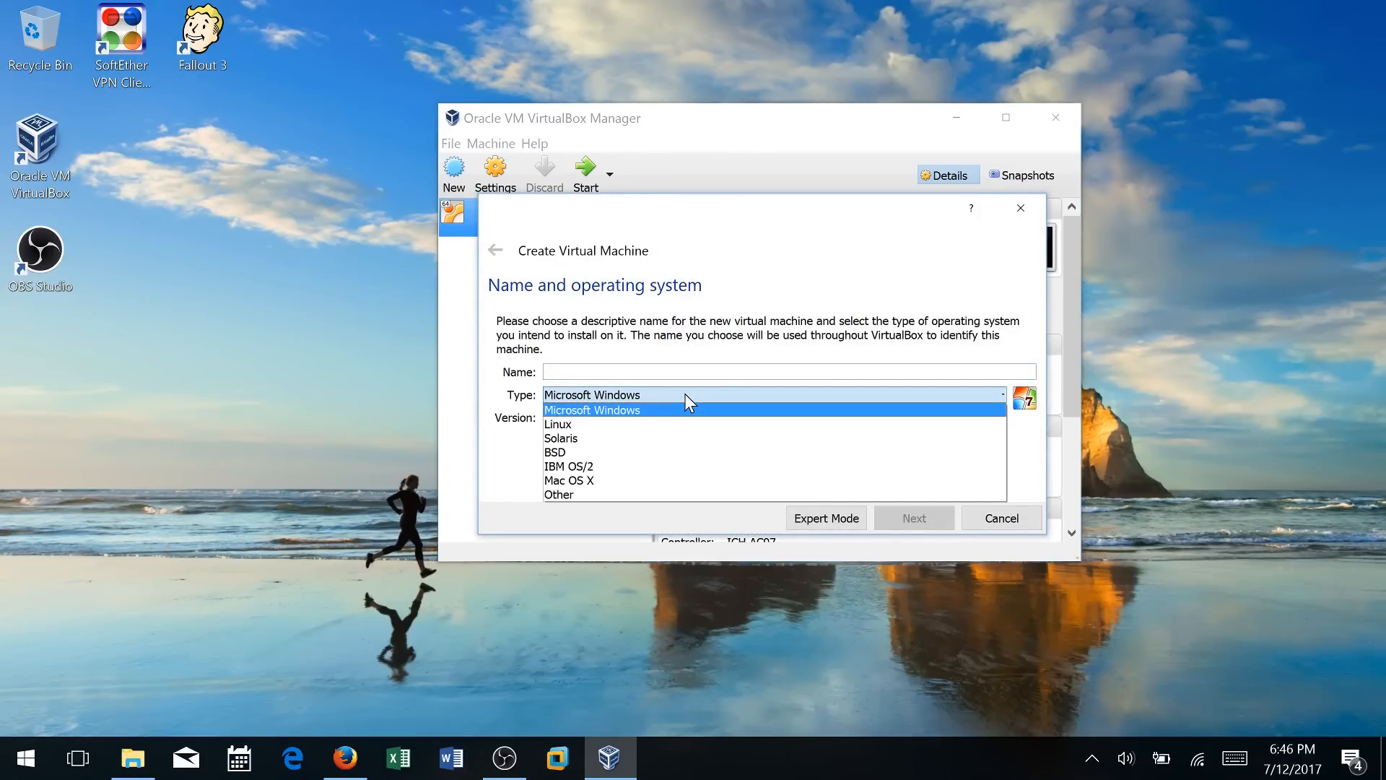
pyautogui.click(637, 423)
pyautogui.click(627, 415)
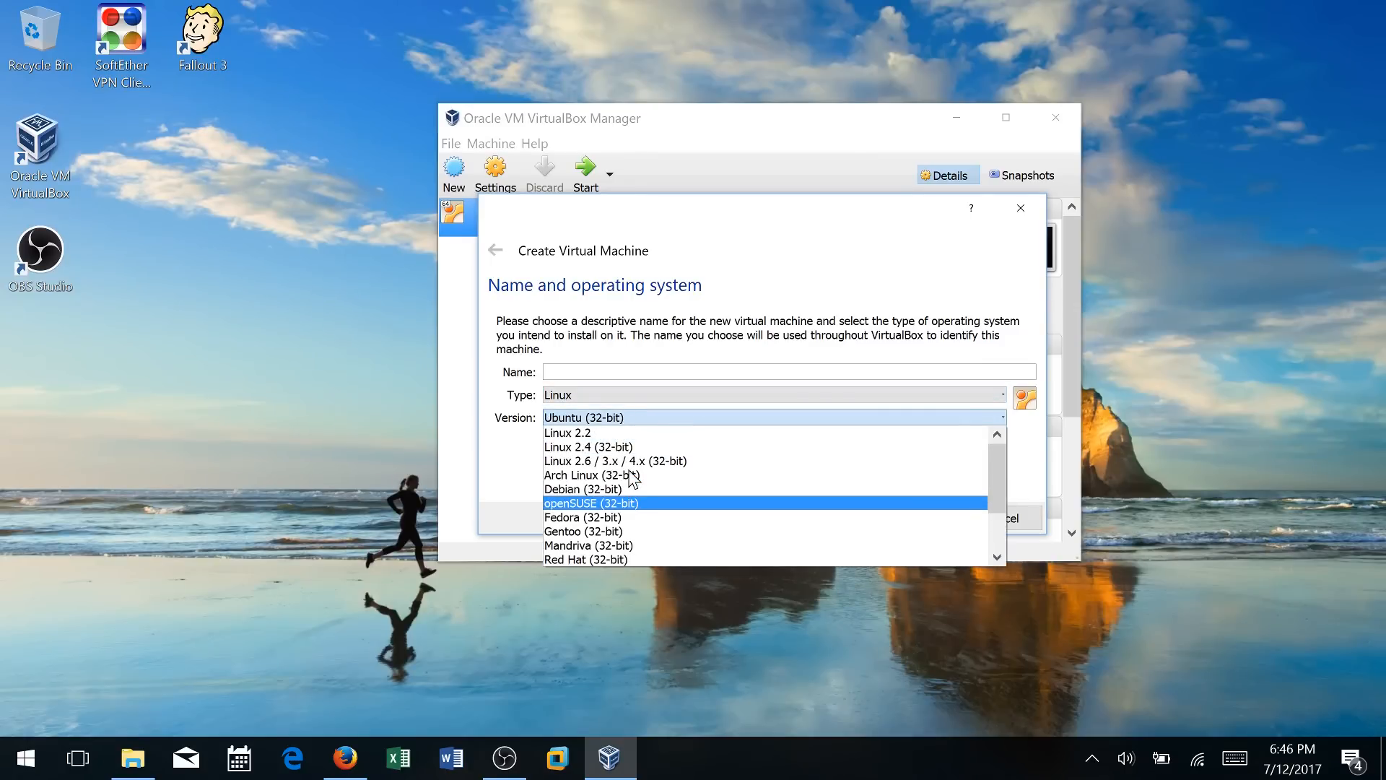
pyautogui.scroll(-1, 632, 477)
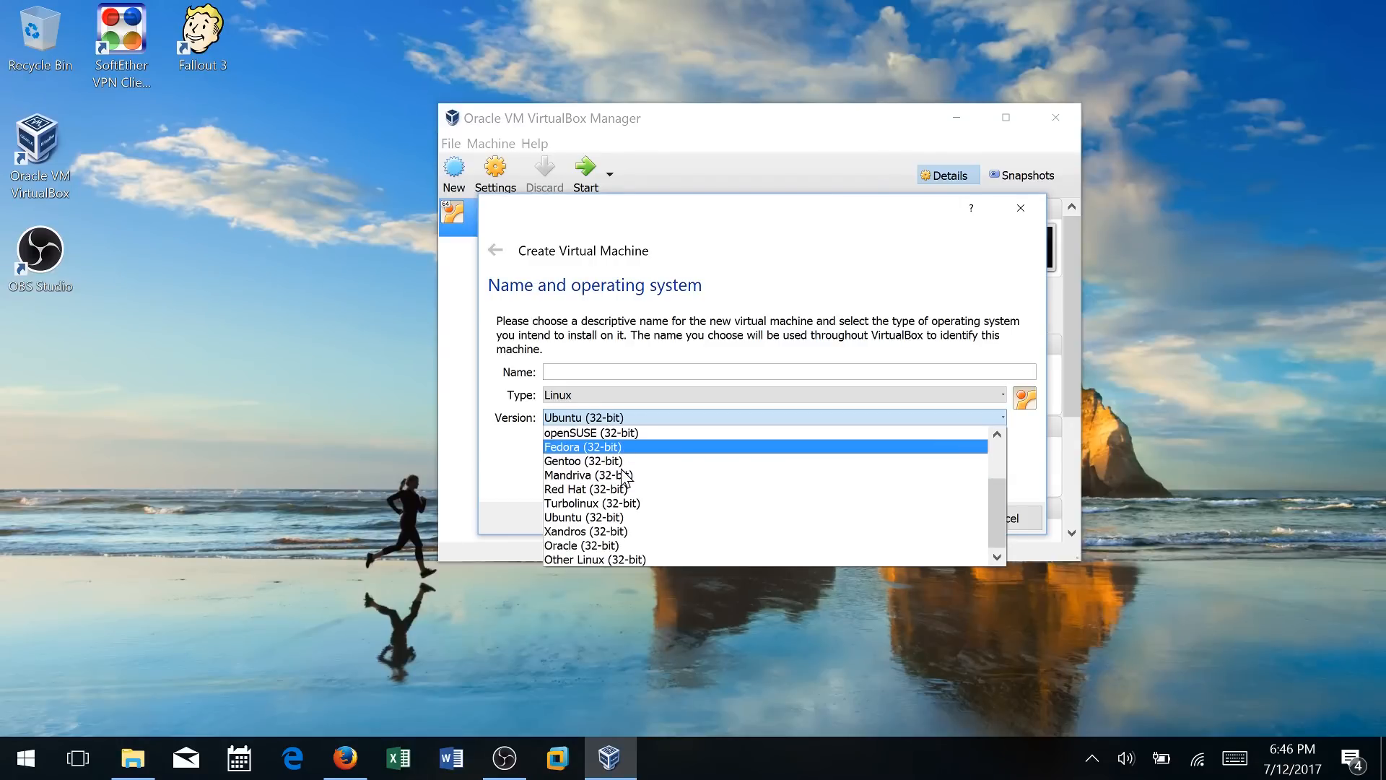
pyautogui.scroll(2, 623, 477)
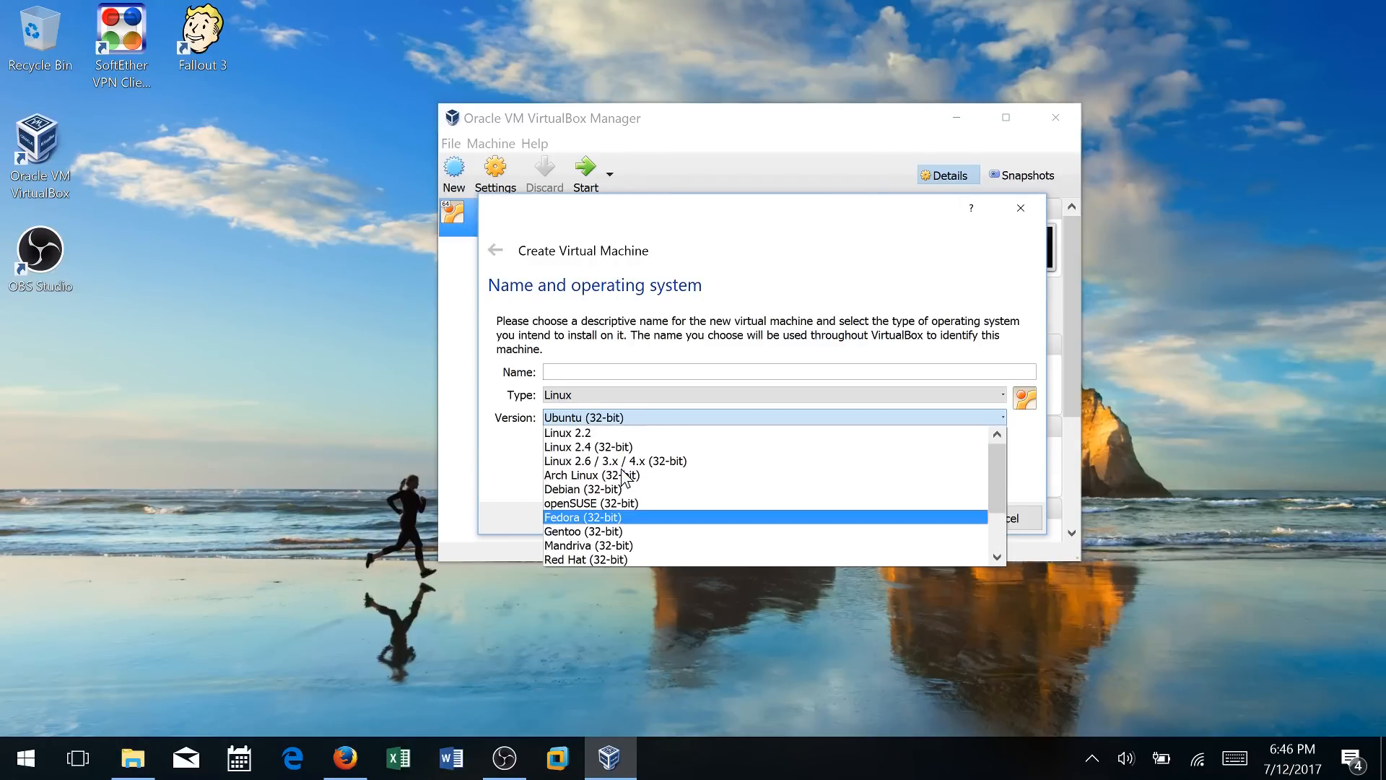
pyautogui.scroll(-2, 649, 483)
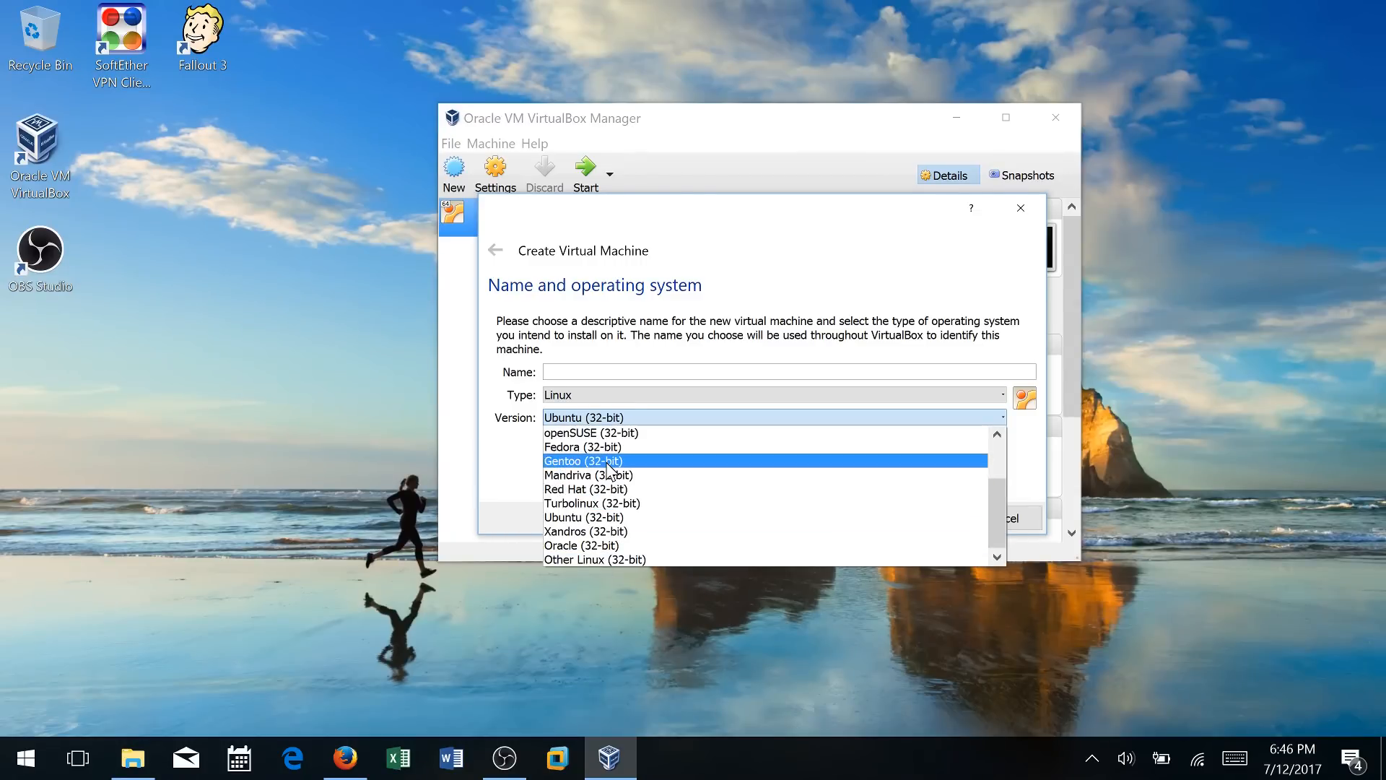
pyautogui.click(804, 287)
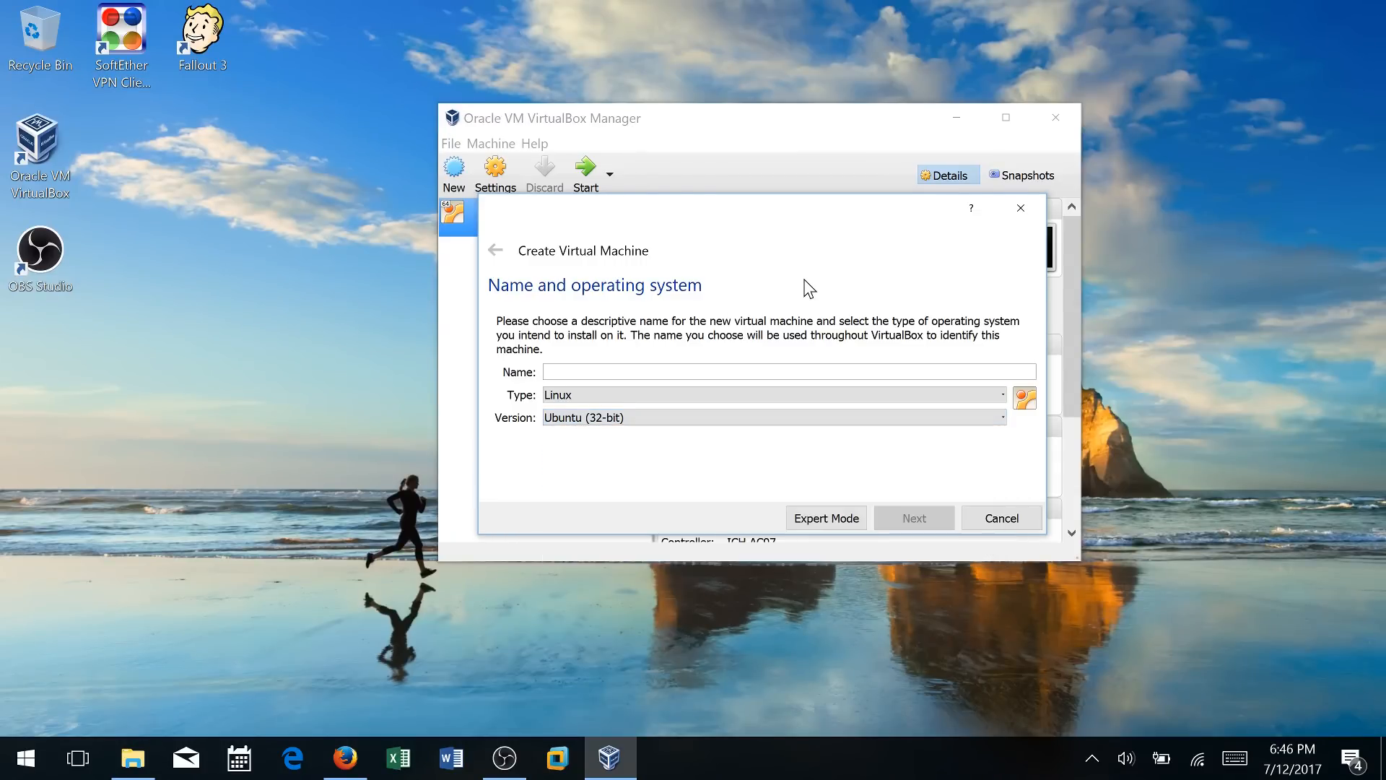
# Set the new virtual machine's operating system version to Fedora (32-bit)
pyautogui.click(634, 418)
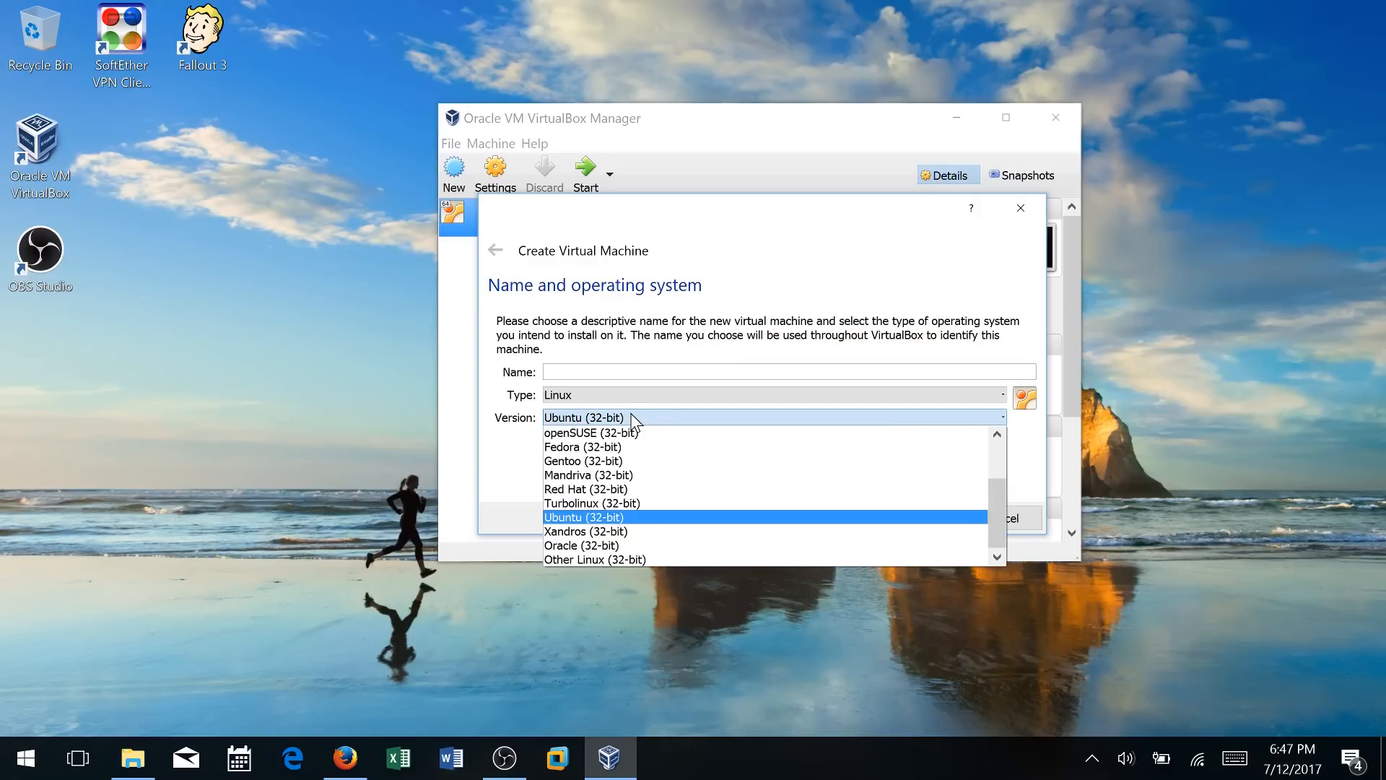
pyautogui.scroll(1, 626, 474)
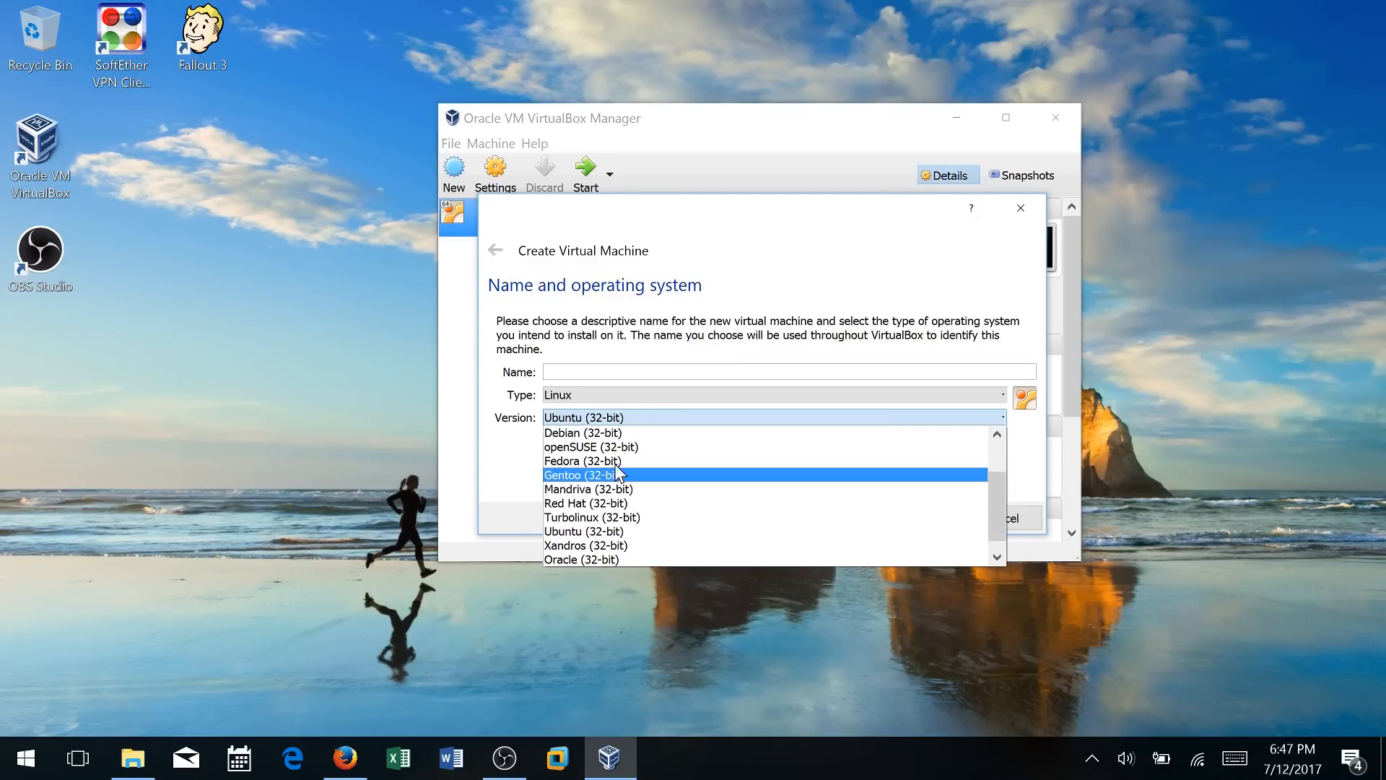
pyautogui.click(613, 461)
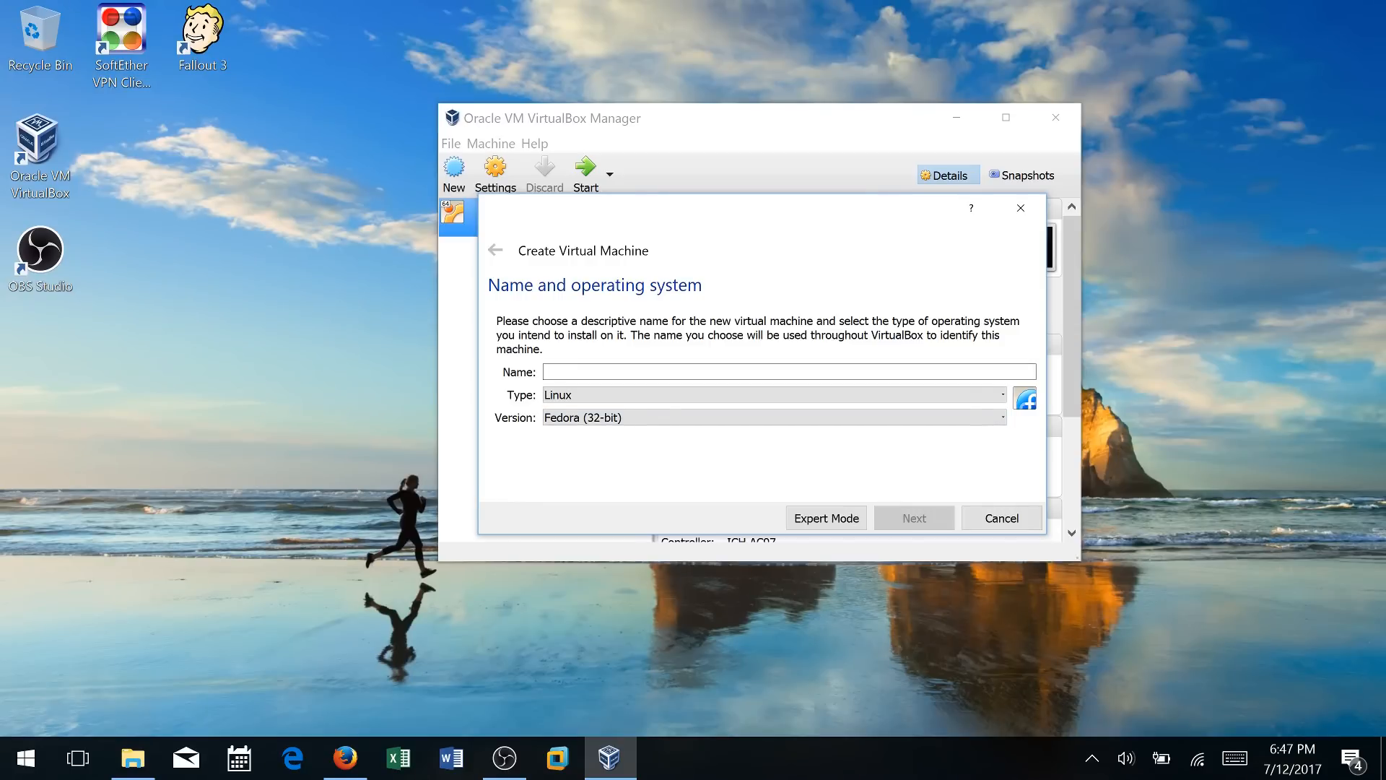
# Name the new virtual machine Fedora 26 and accept a memory size of 1024 MB
pyautogui.write('Fedora 26')
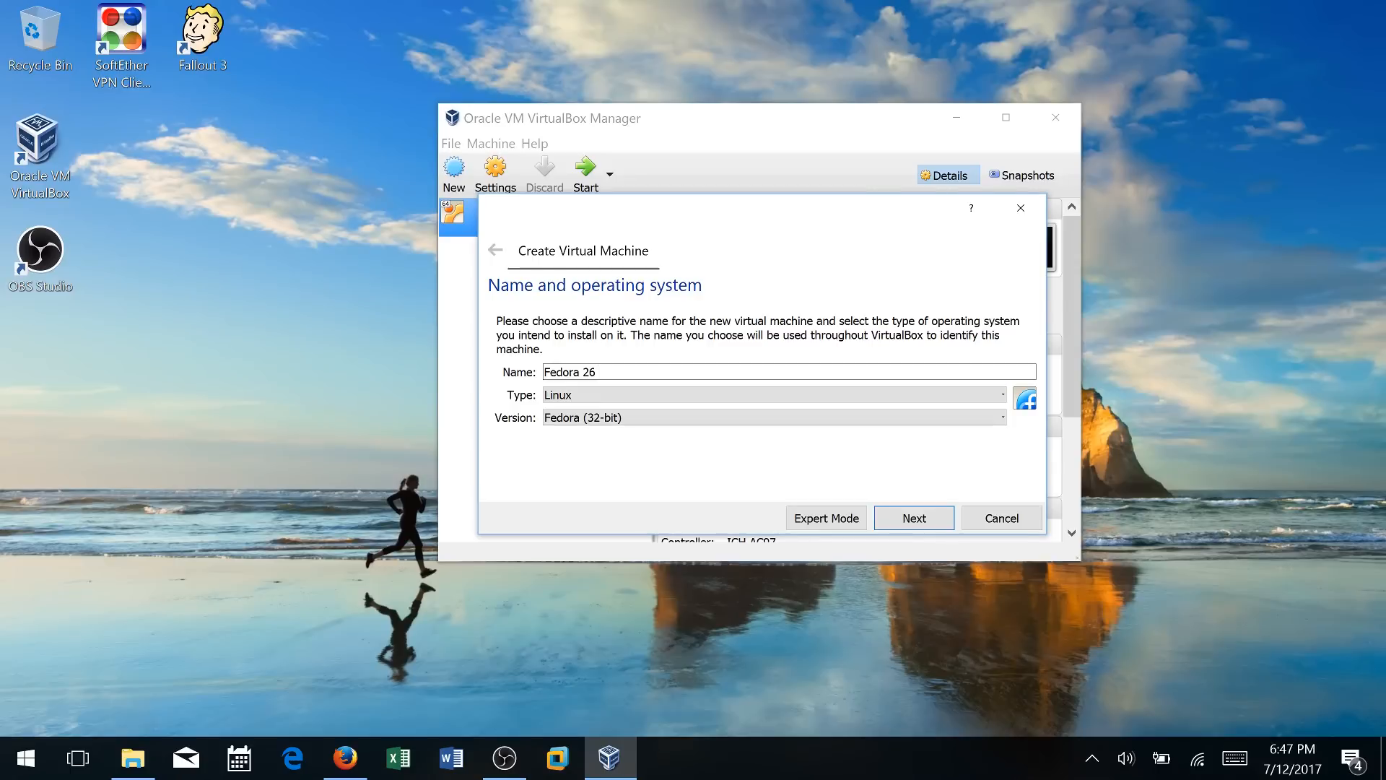
pyautogui.click(917, 521)
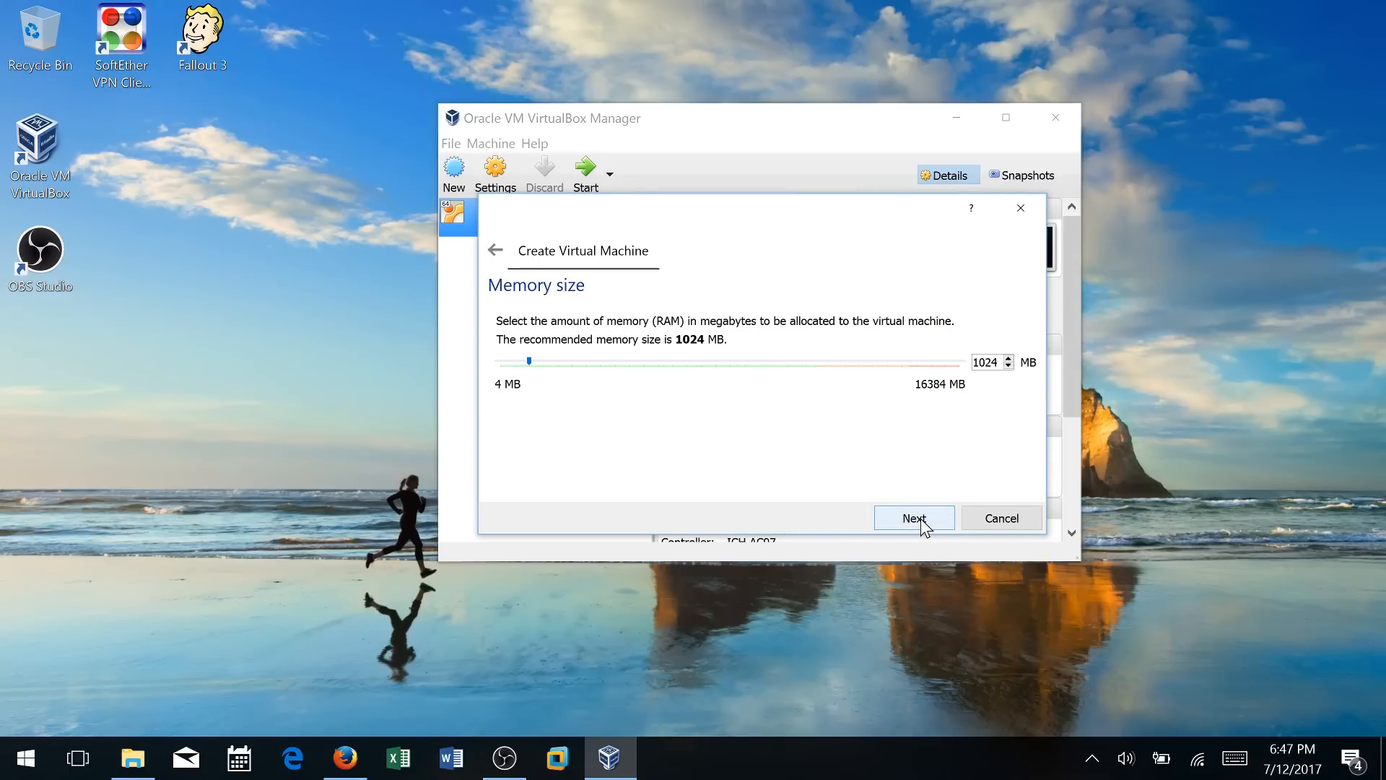
pyautogui.click(914, 518)
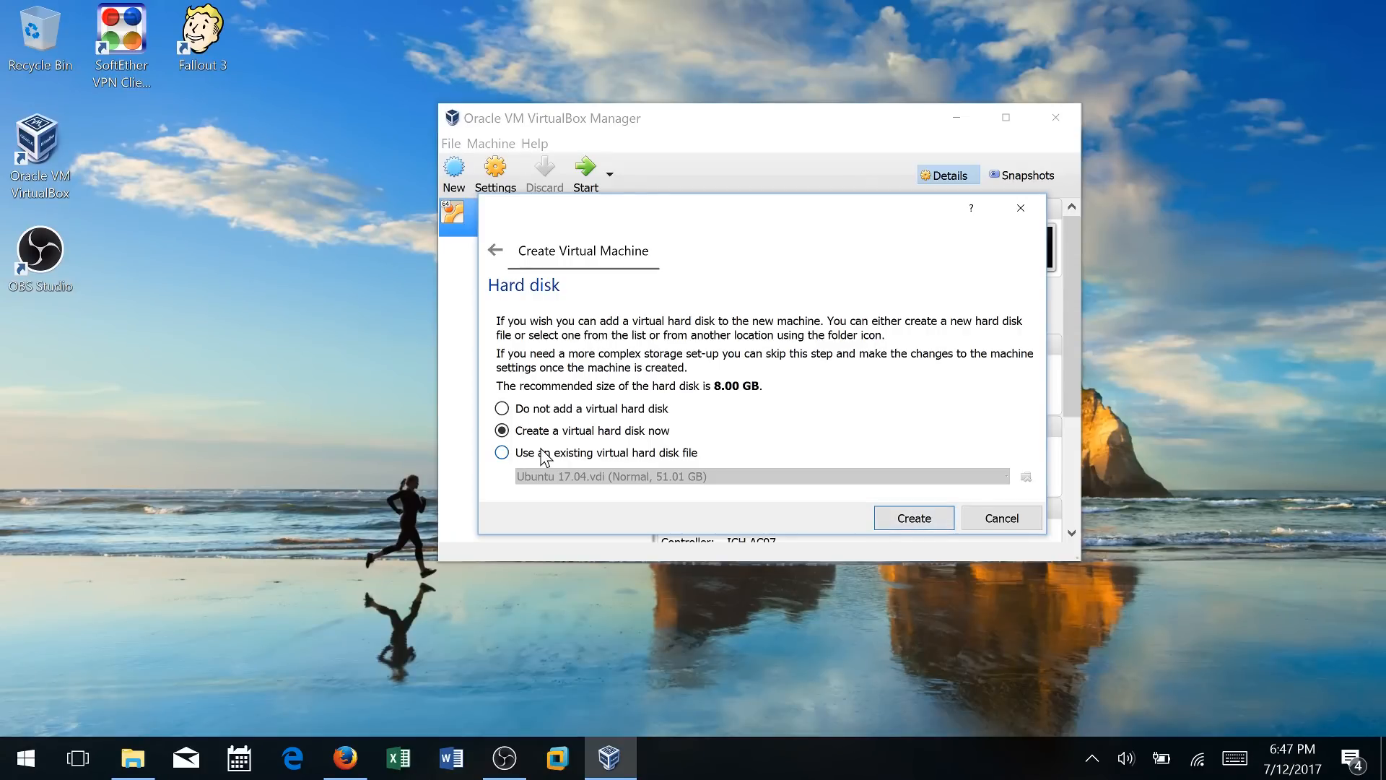
# Create a dynamically allocated VDI virtual hard disk of about 57 GB for the new virtual machine
pyautogui.click(930, 518)
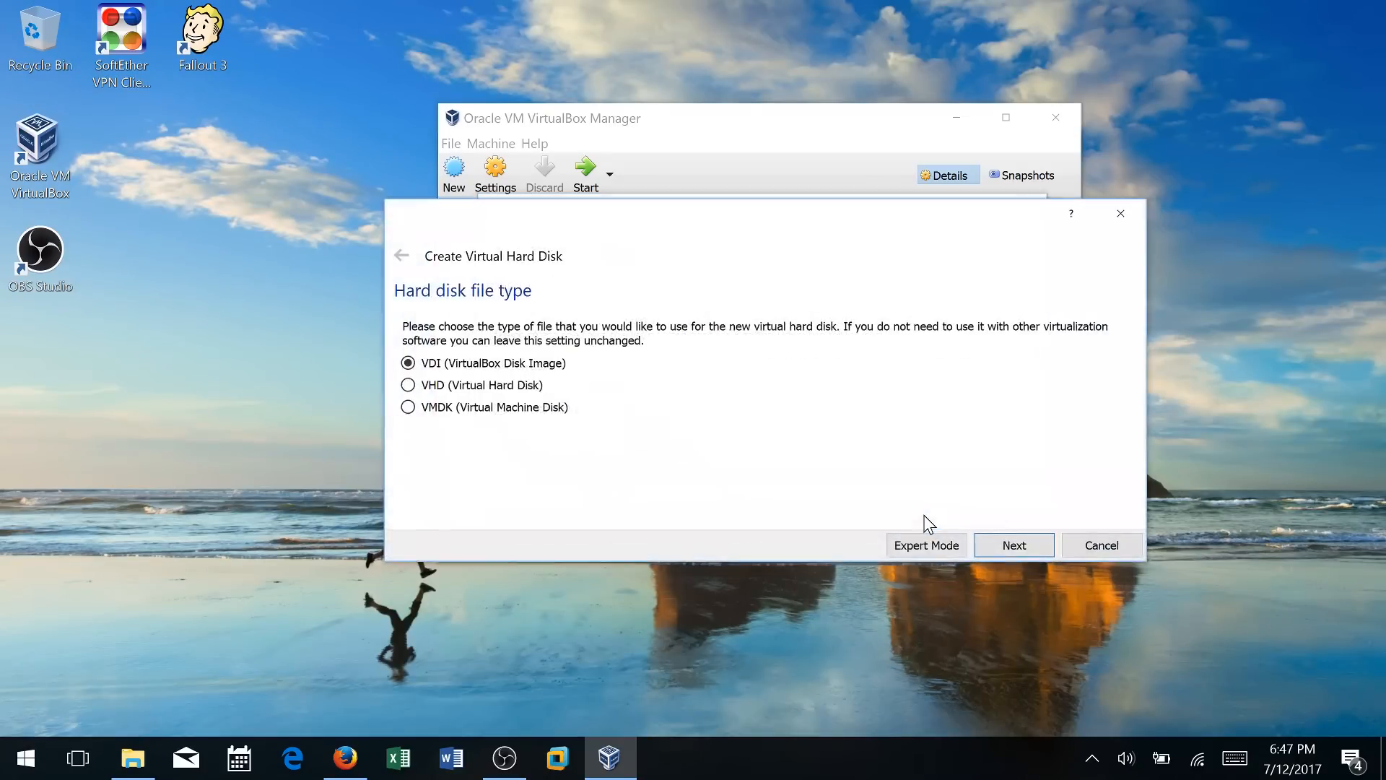
pyautogui.click(1032, 548)
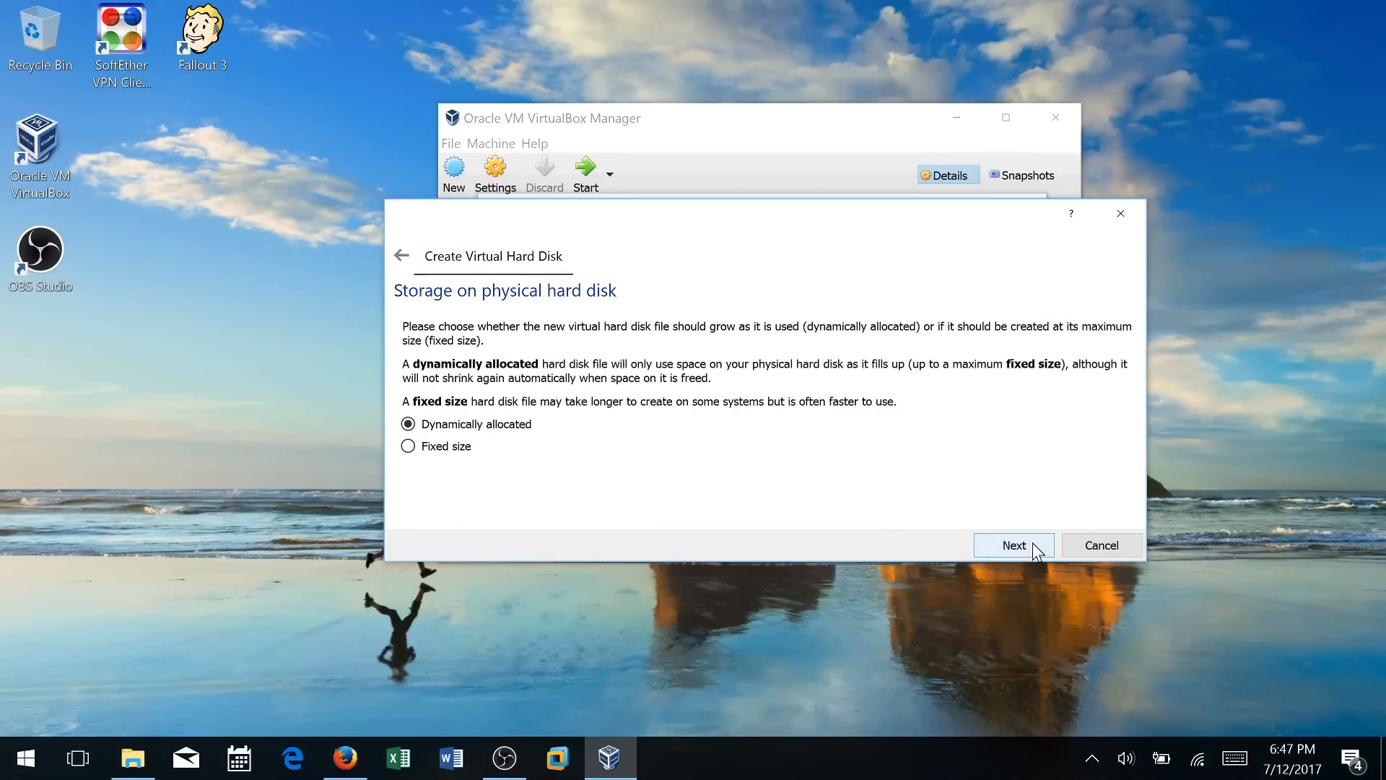
pyautogui.click(1033, 543)
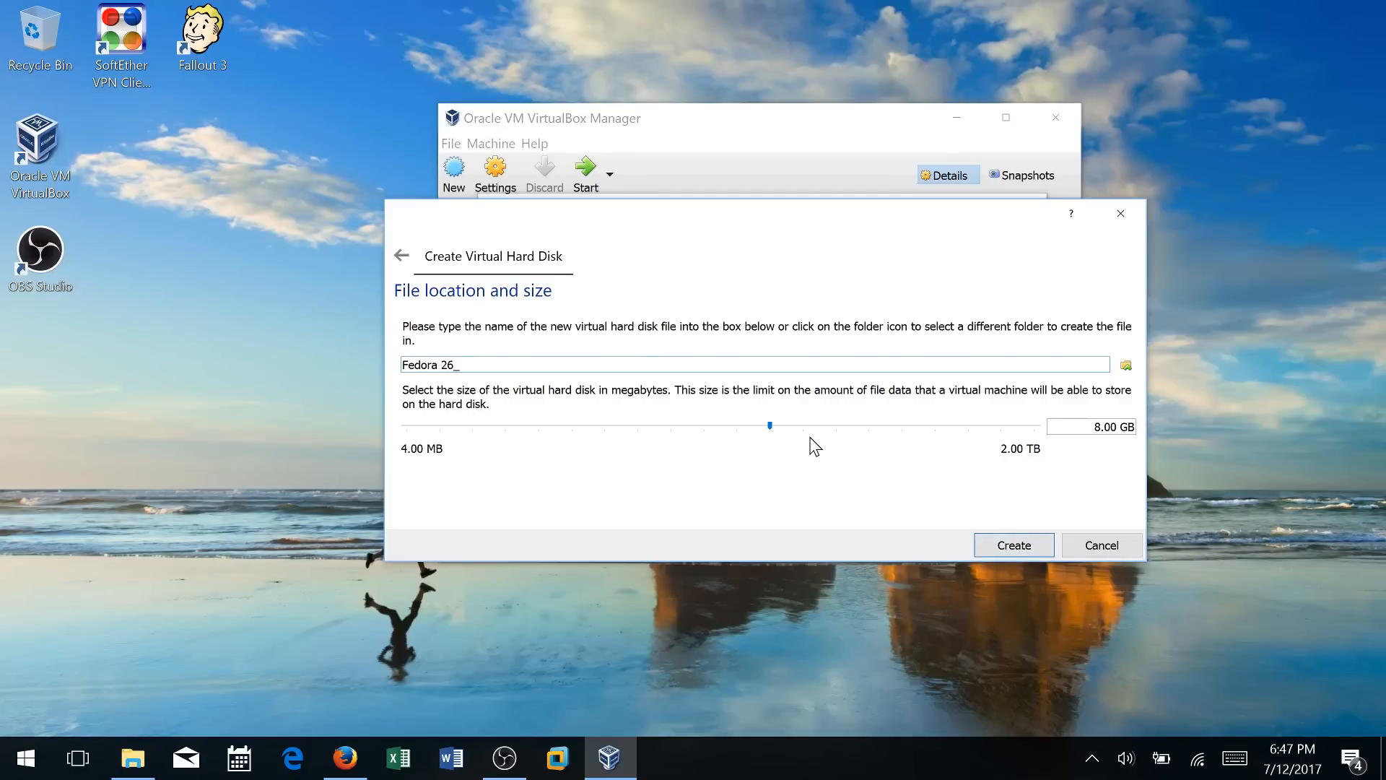
pyautogui.moveTo(770, 425); pyautogui.dragTo(835, 417)
pyautogui.moveTo(836, 430)
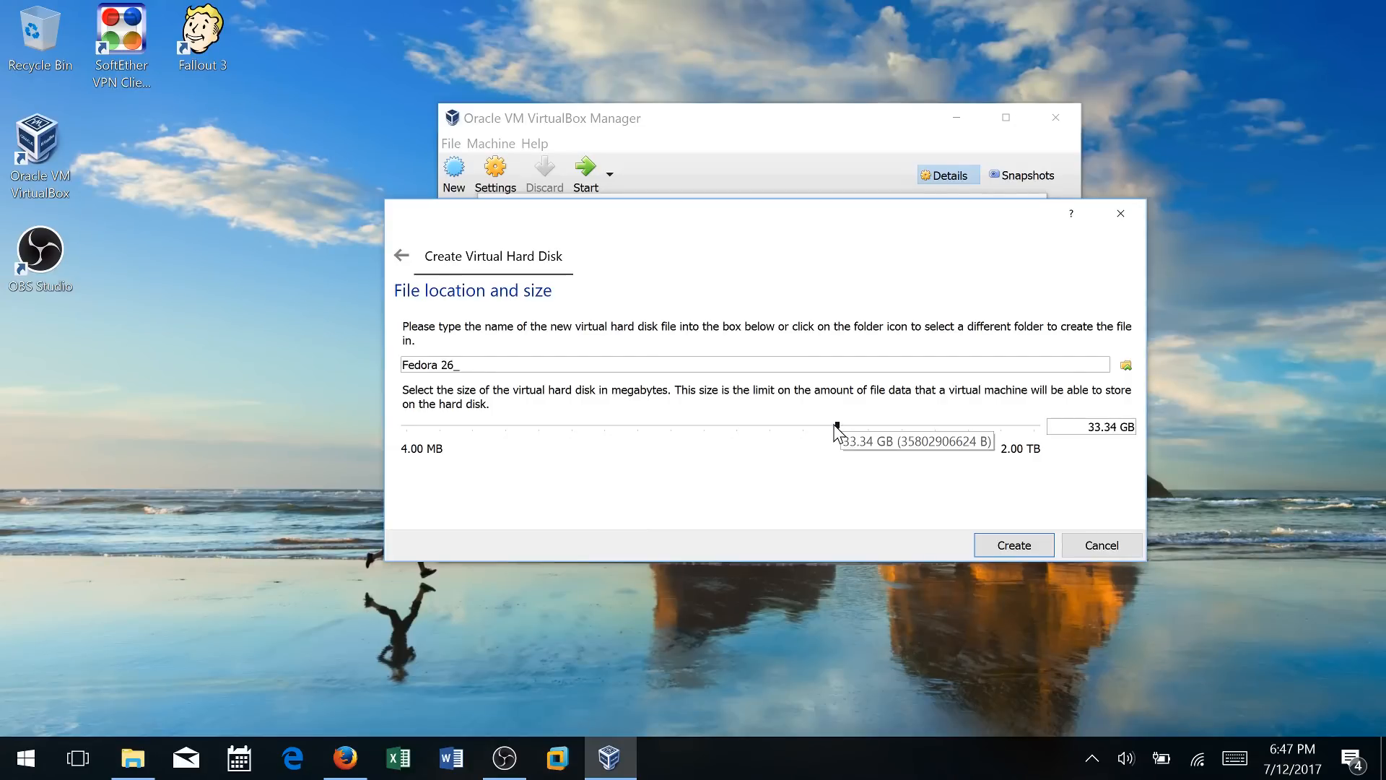
pyautogui.moveTo(835, 426)
pyautogui.mouseDown()
pyautogui.moveTo(881, 428)
pyautogui.moveTo(860, 427)
pyautogui.mouseUp()
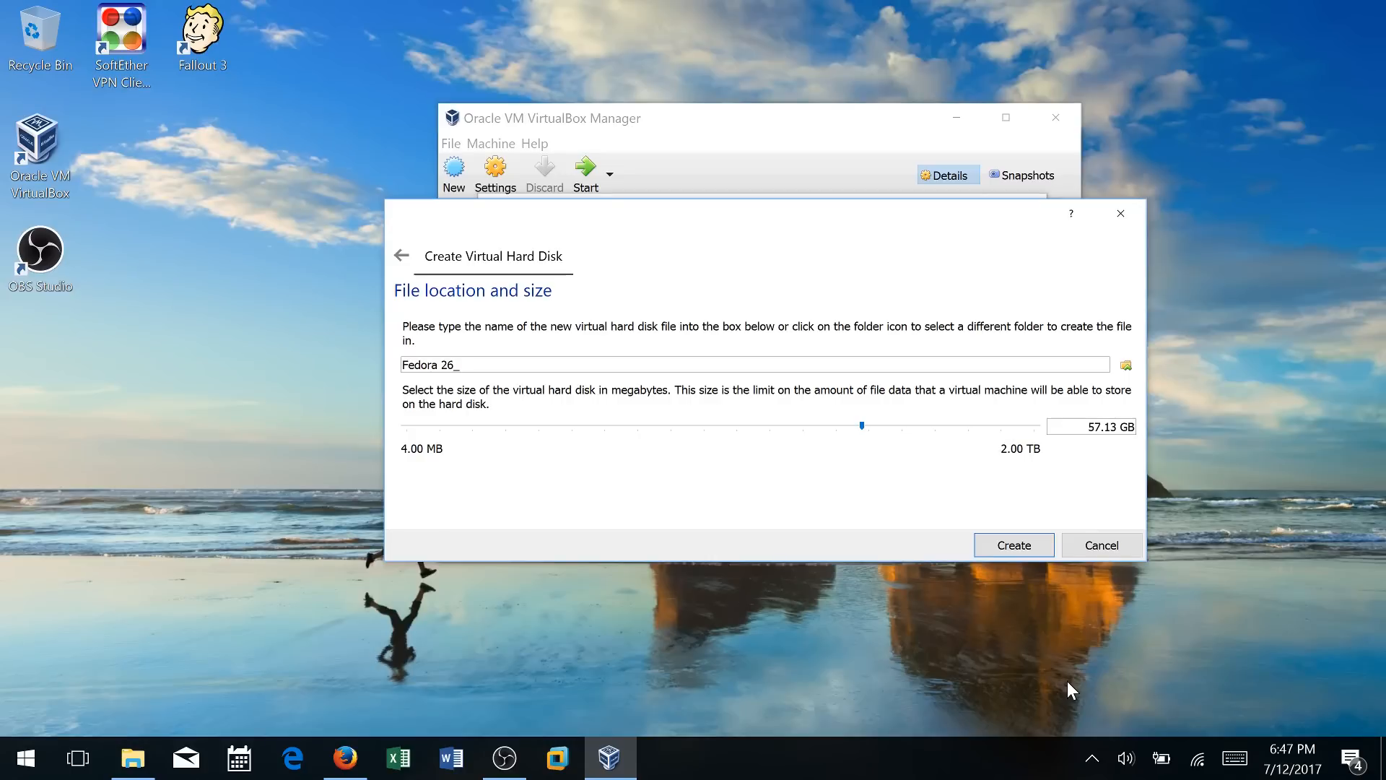
pyautogui.click(1014, 545)
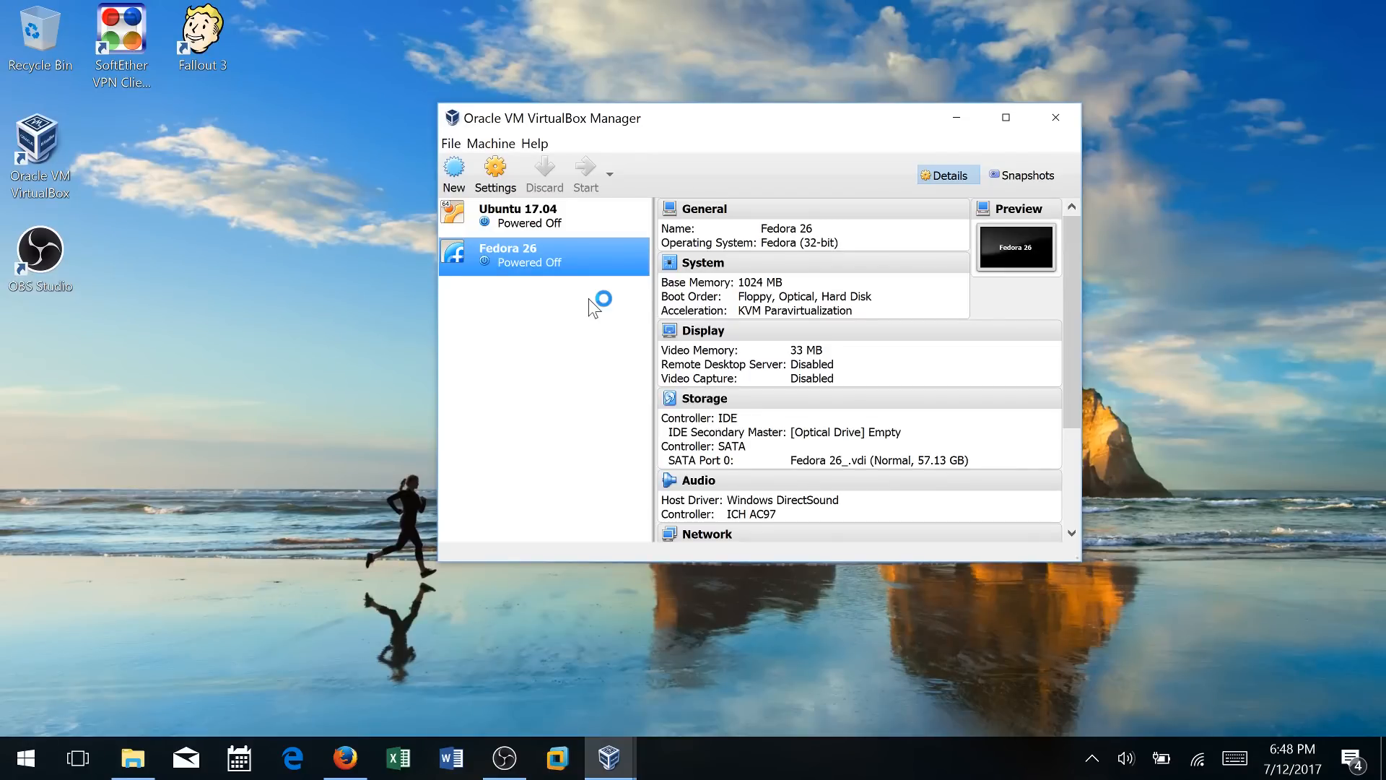
# Choose Fedora-Workstation-Live-x86_64-26-1.5.iso from the Downloads folder as the start-up disk and start the Fedora 26 virtual machine from it
pyautogui.click(920, 454)
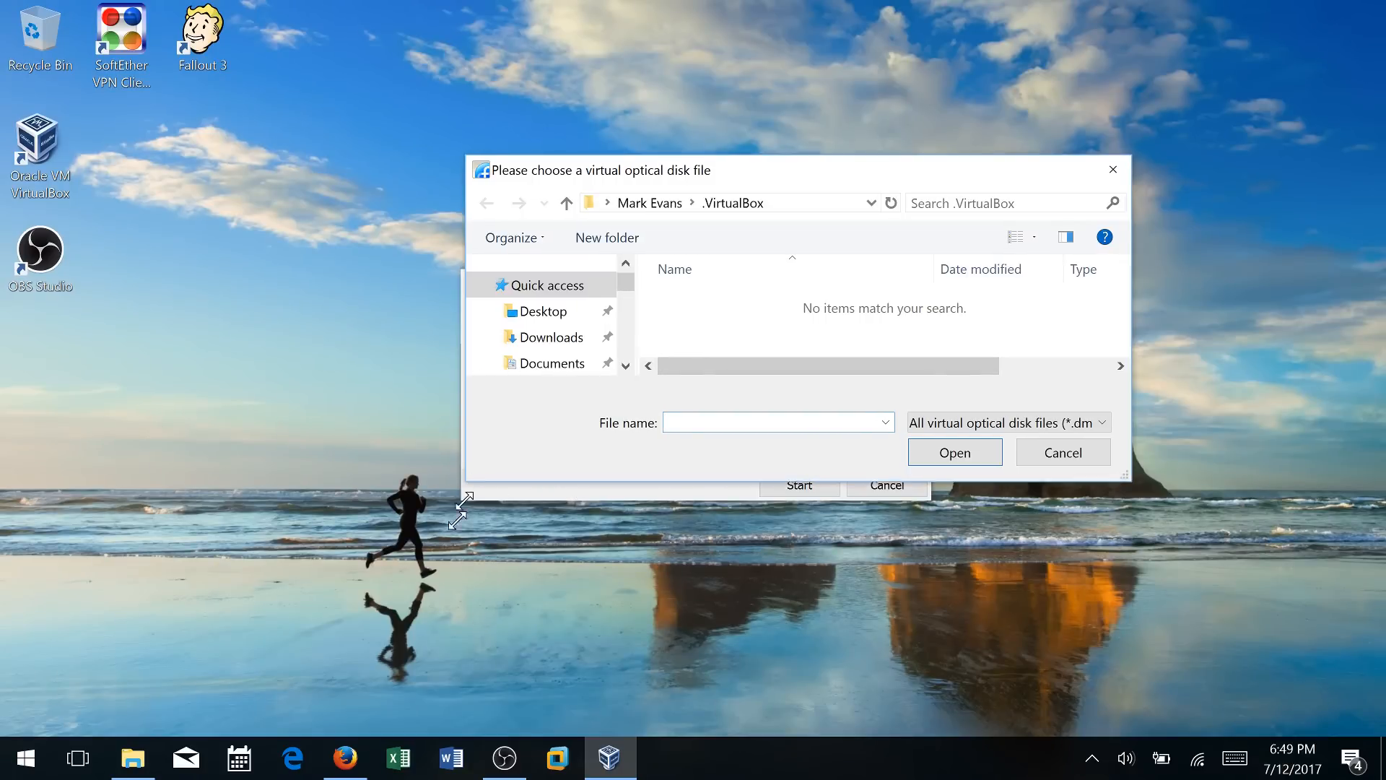
pyautogui.moveTo(472, 484); pyautogui.dragTo(385, 647)
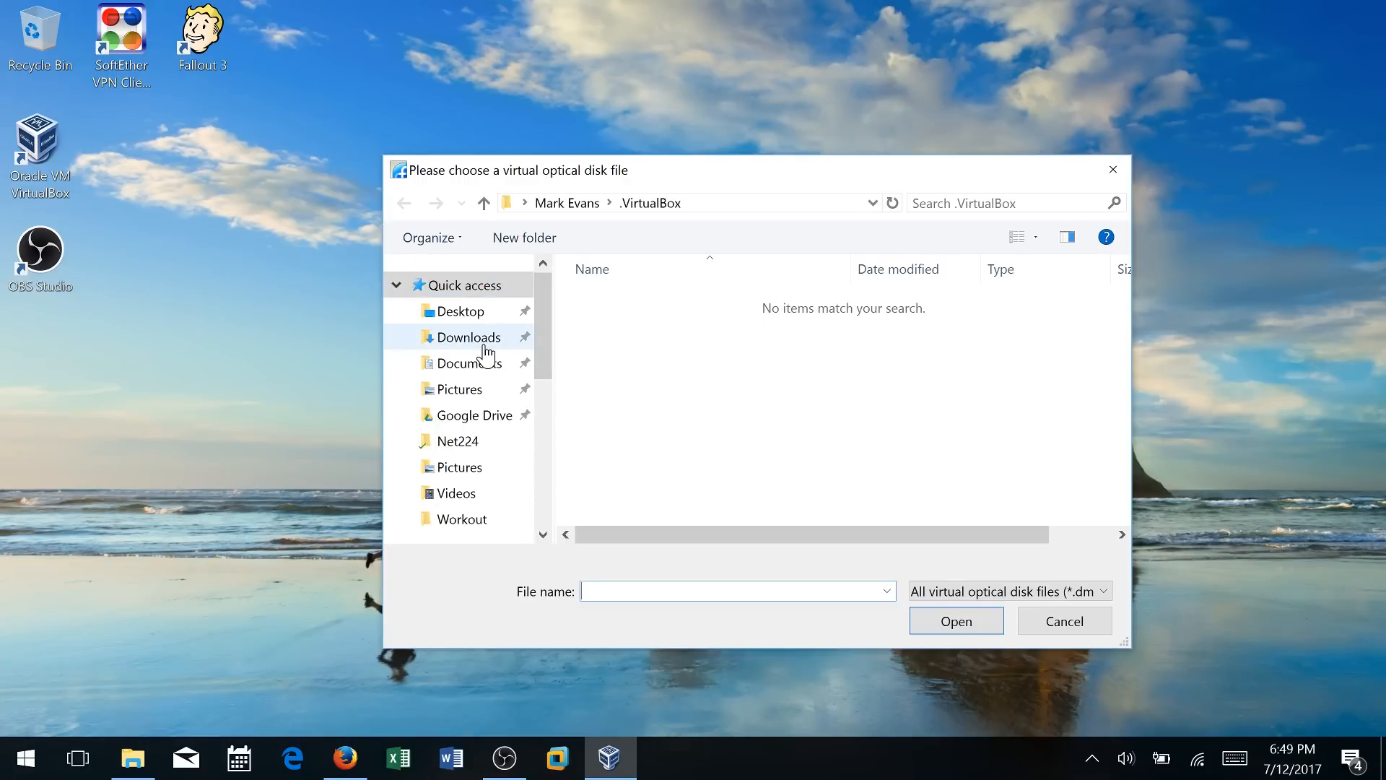
pyautogui.moveTo(542, 332)
pyautogui.mouseDown()
pyautogui.moveTo(543, 350)
pyautogui.moveTo(538, 309)
pyautogui.moveTo(540, 332)
pyautogui.mouseUp()
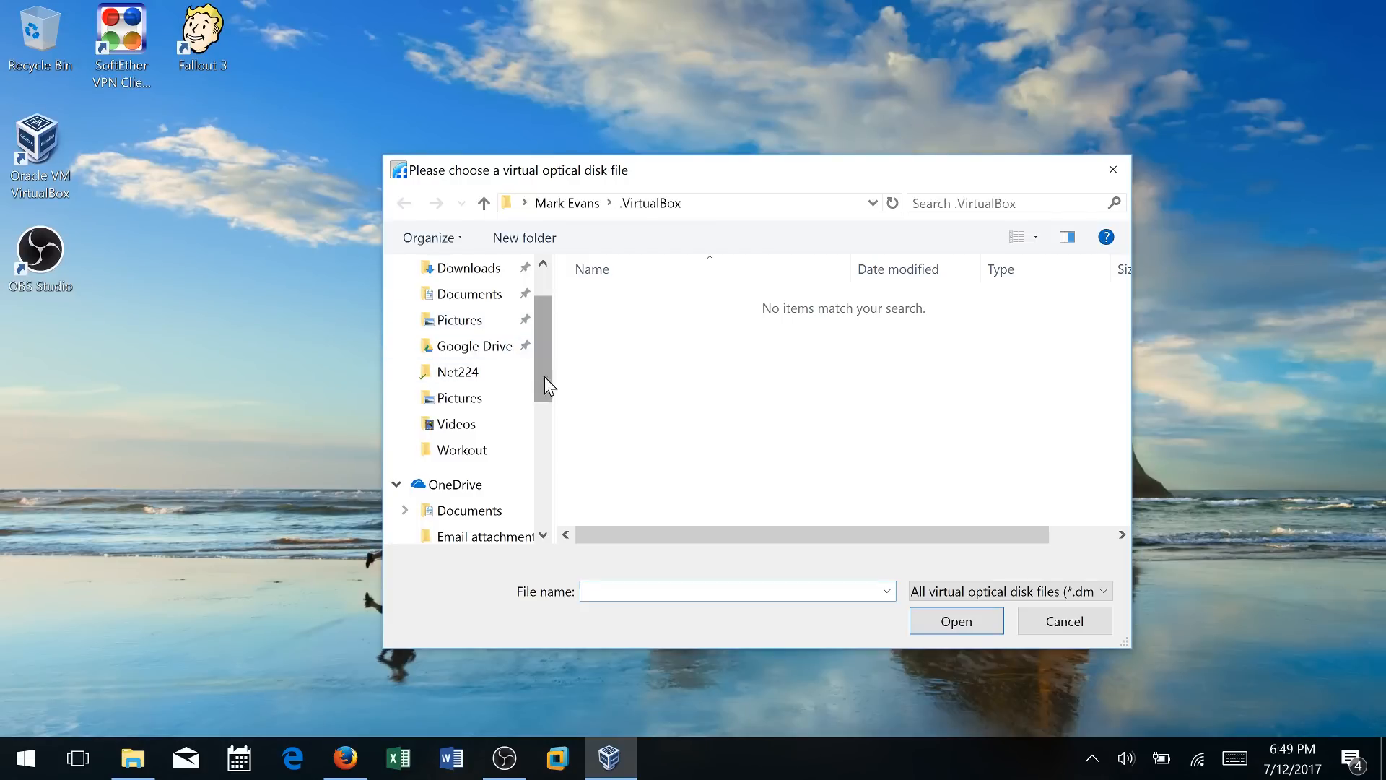
pyautogui.moveTo(544, 384); pyautogui.dragTo(545, 357)
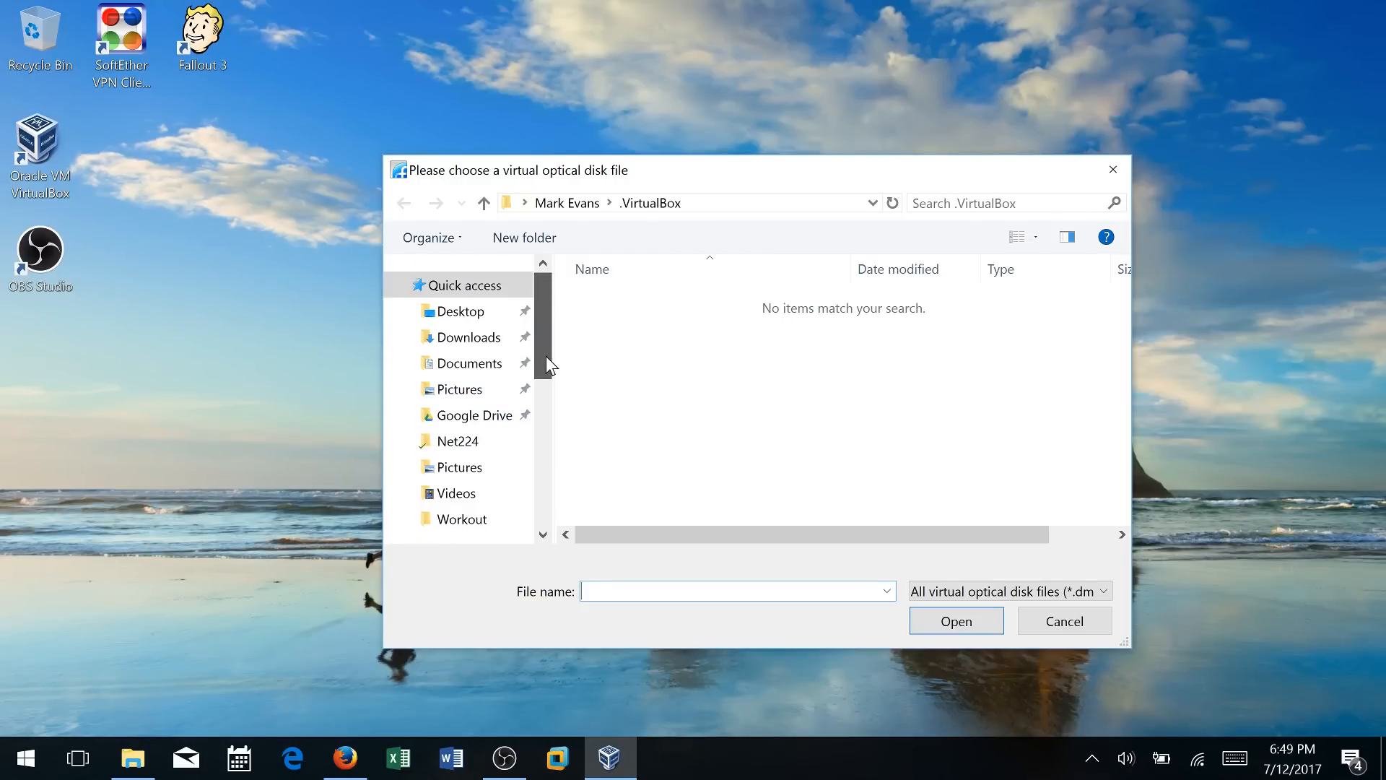
pyautogui.click(478, 338)
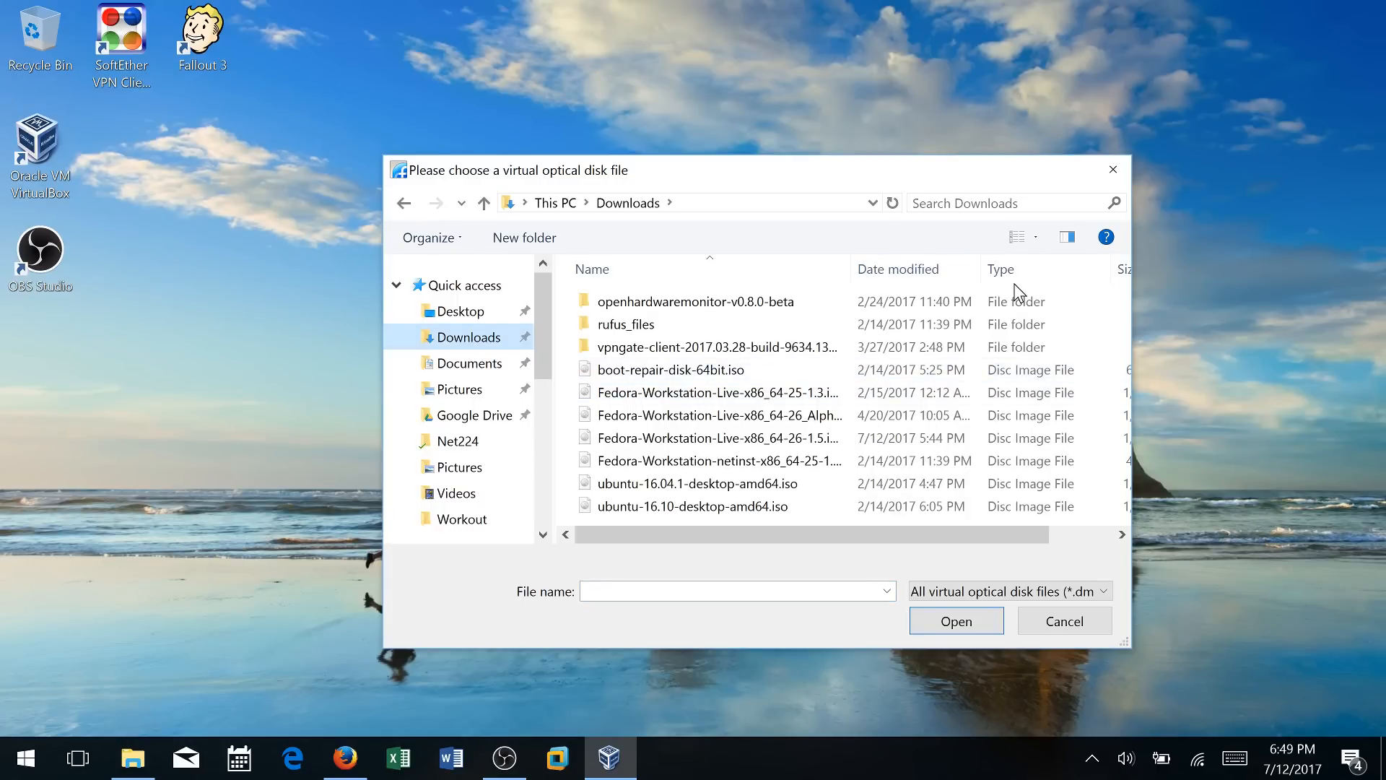
pyautogui.click(922, 273)
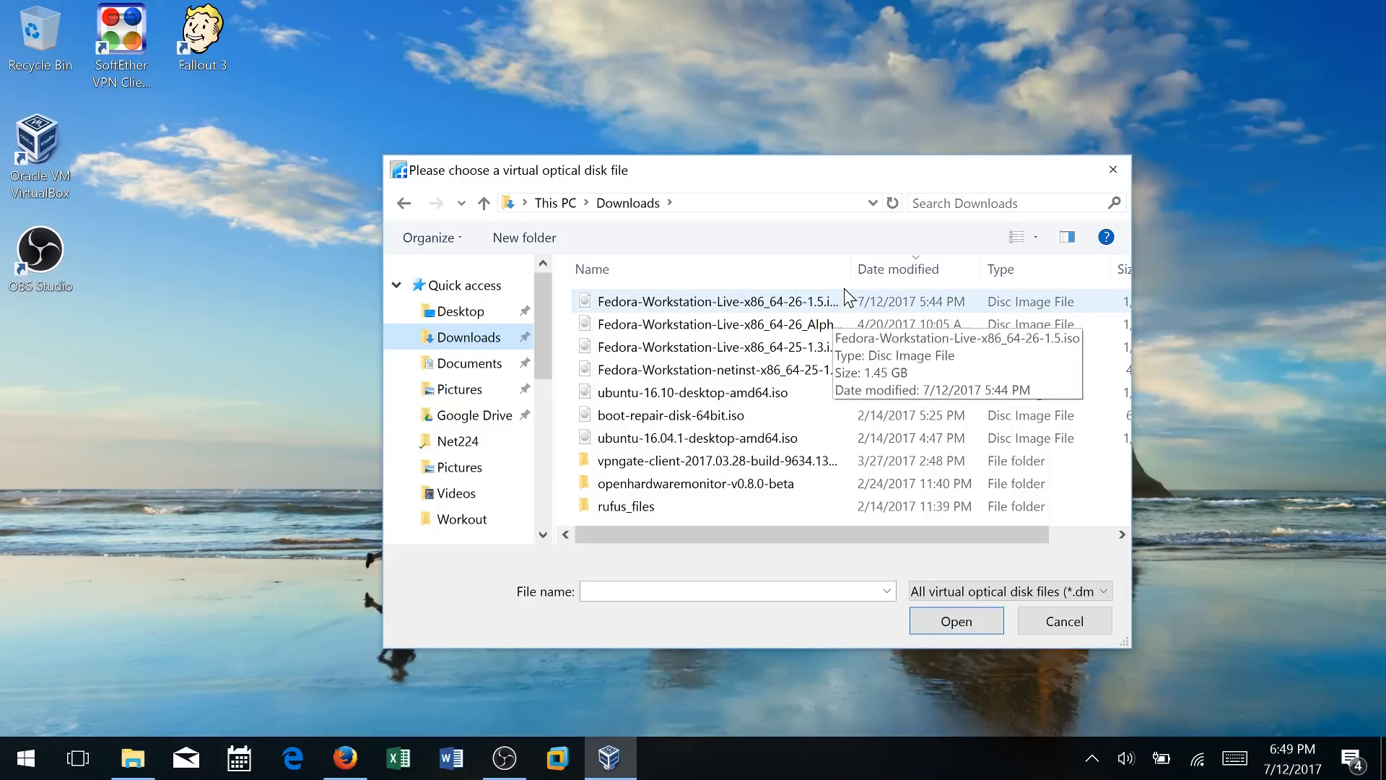
pyautogui.doubleClick(784, 304)
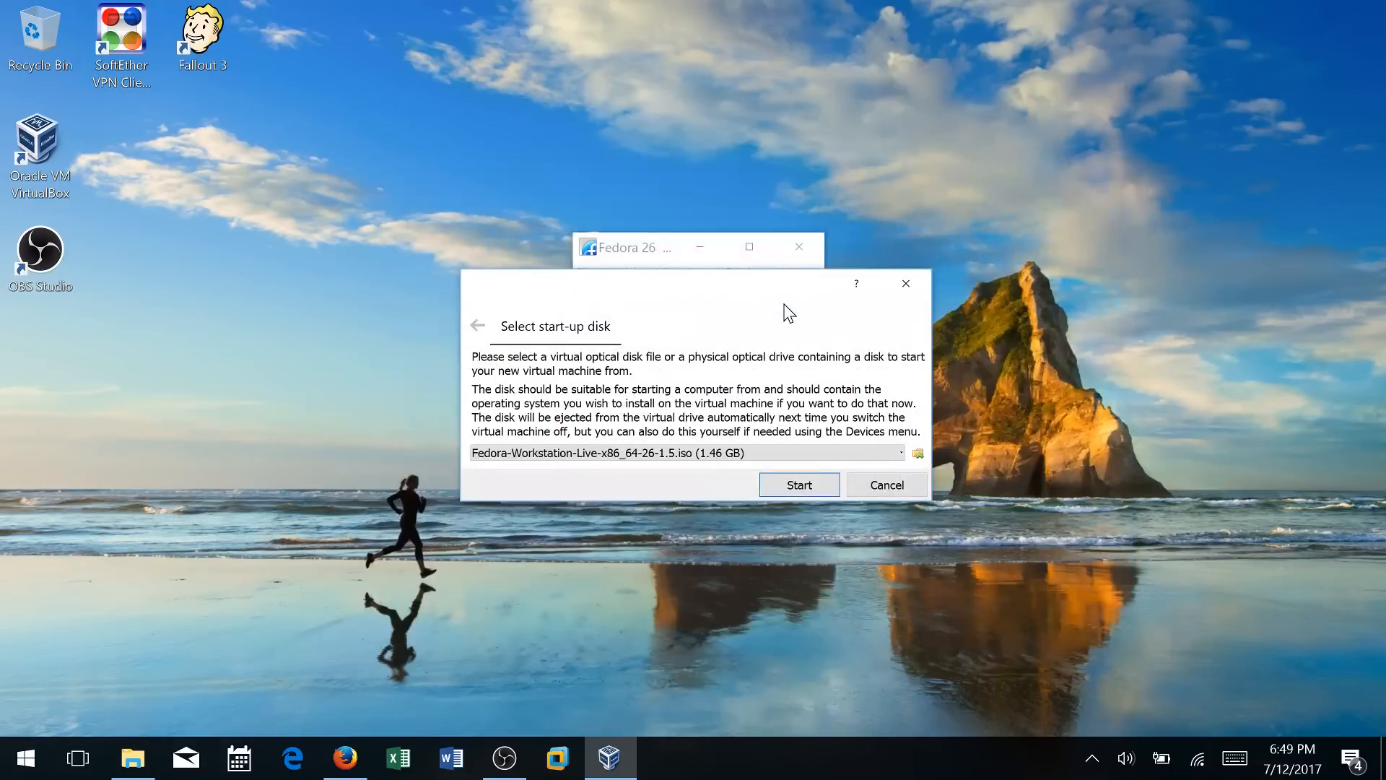
pyautogui.click(799, 484)
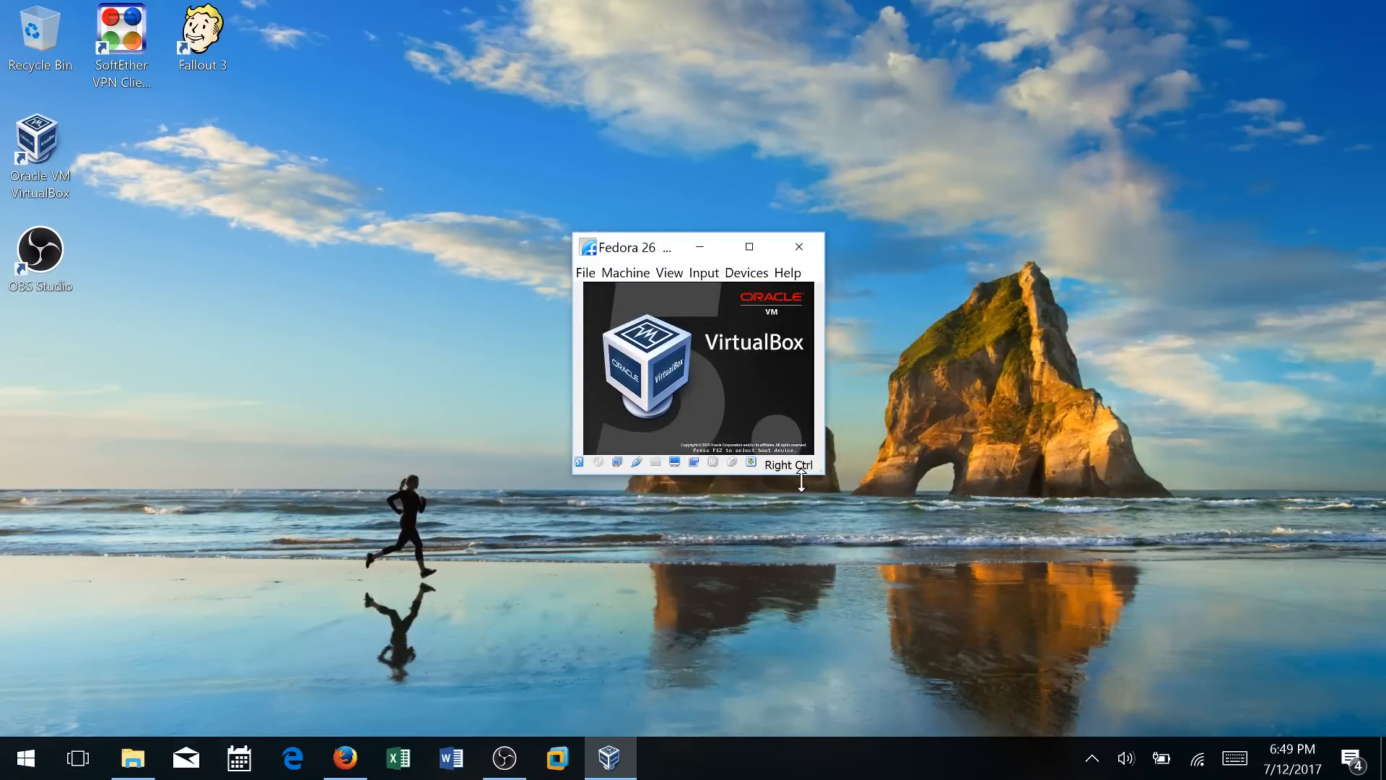
# Enlarge the running virtual machine's display by setting its scale factor to 200%
pyautogui.moveTo(822, 470); pyautogui.dragTo(1087, 707)
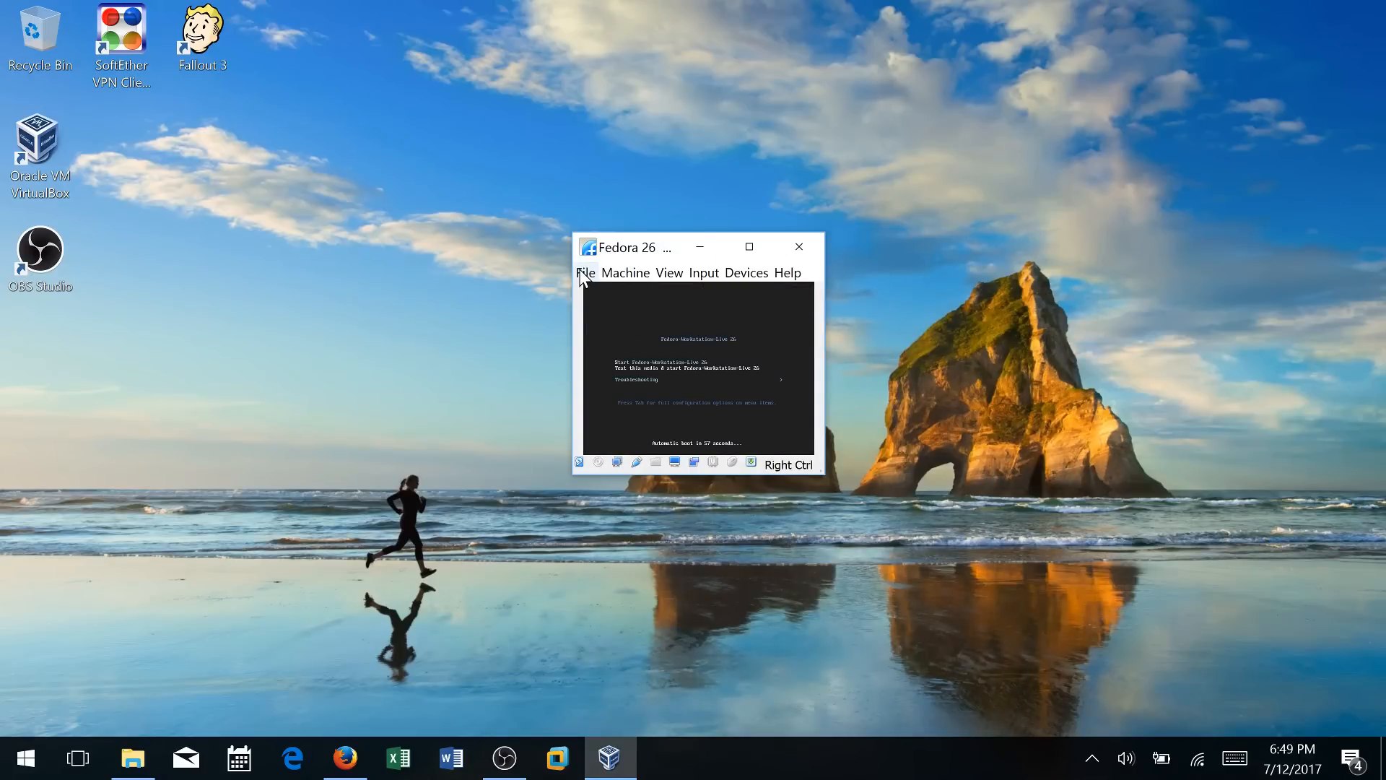
pyautogui.click(668, 273)
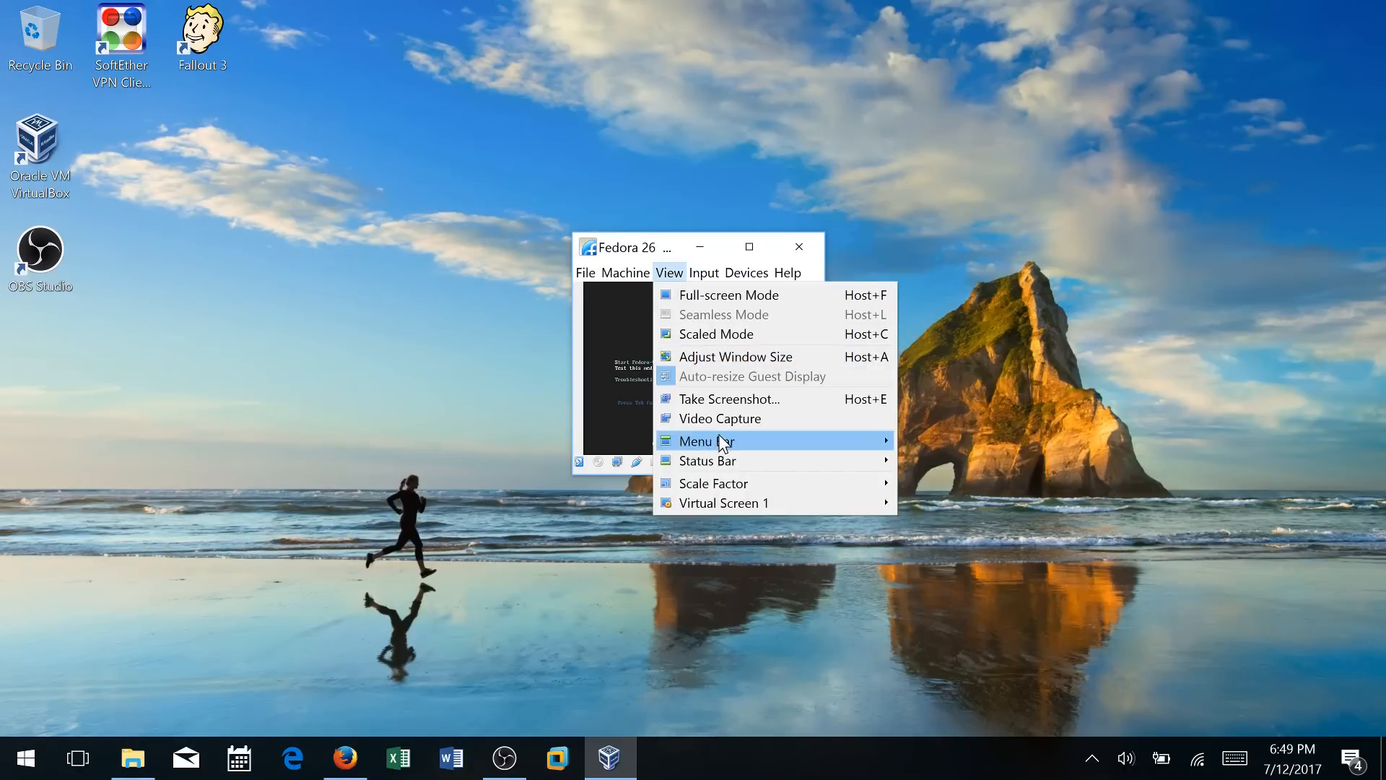
pyautogui.moveTo(717, 482)
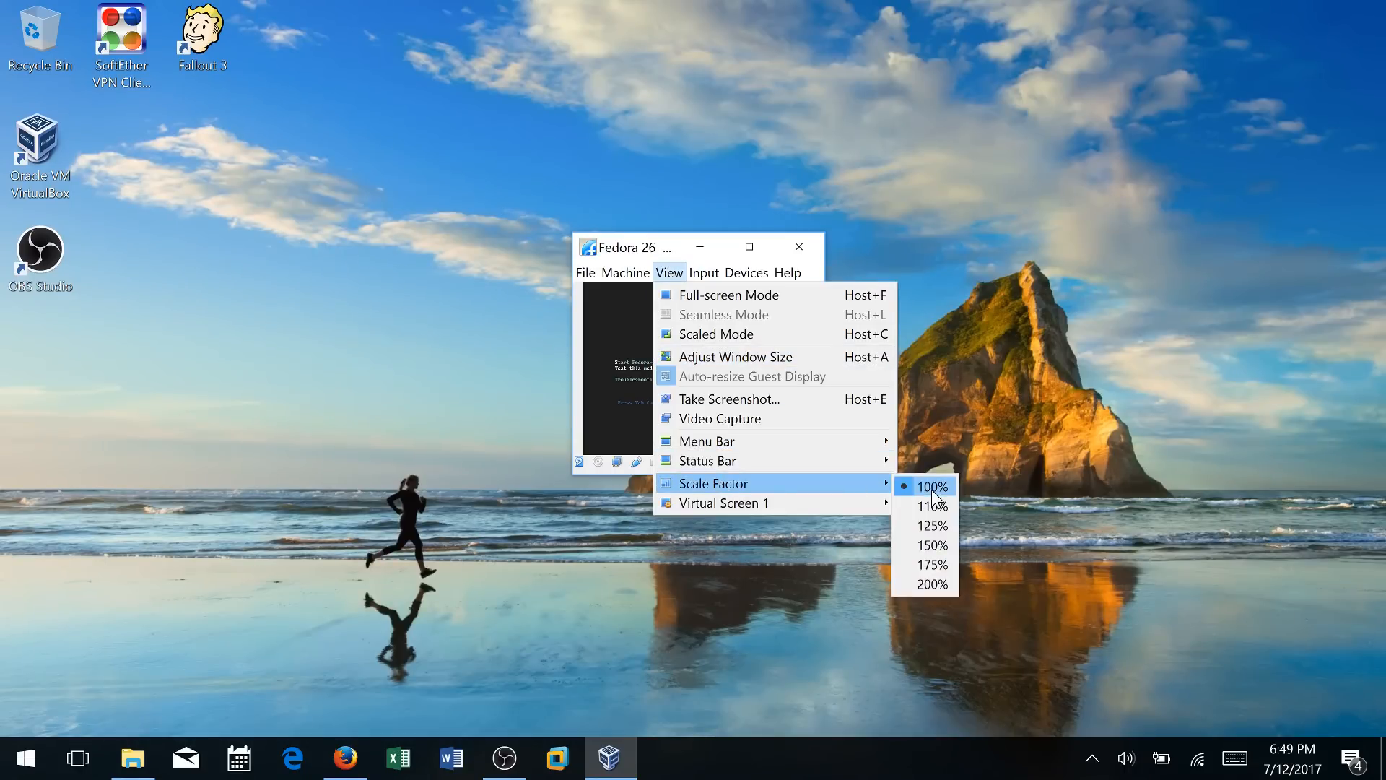
pyautogui.click(933, 584)
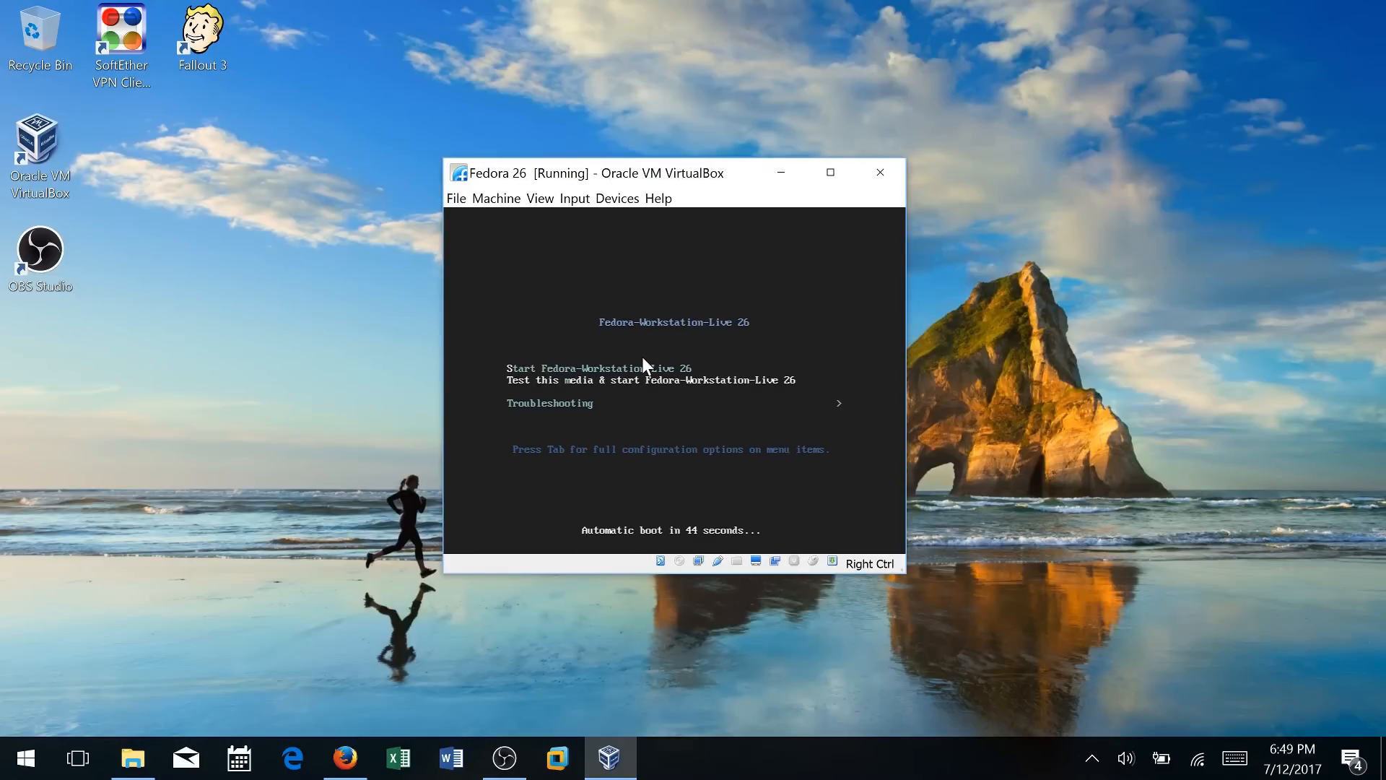
# Boot the virtual machine with the Start Fedora-Workstation-Live 26 option
pyautogui.press('Down')
pyautogui.press('Up')
pyautogui.press('Up')
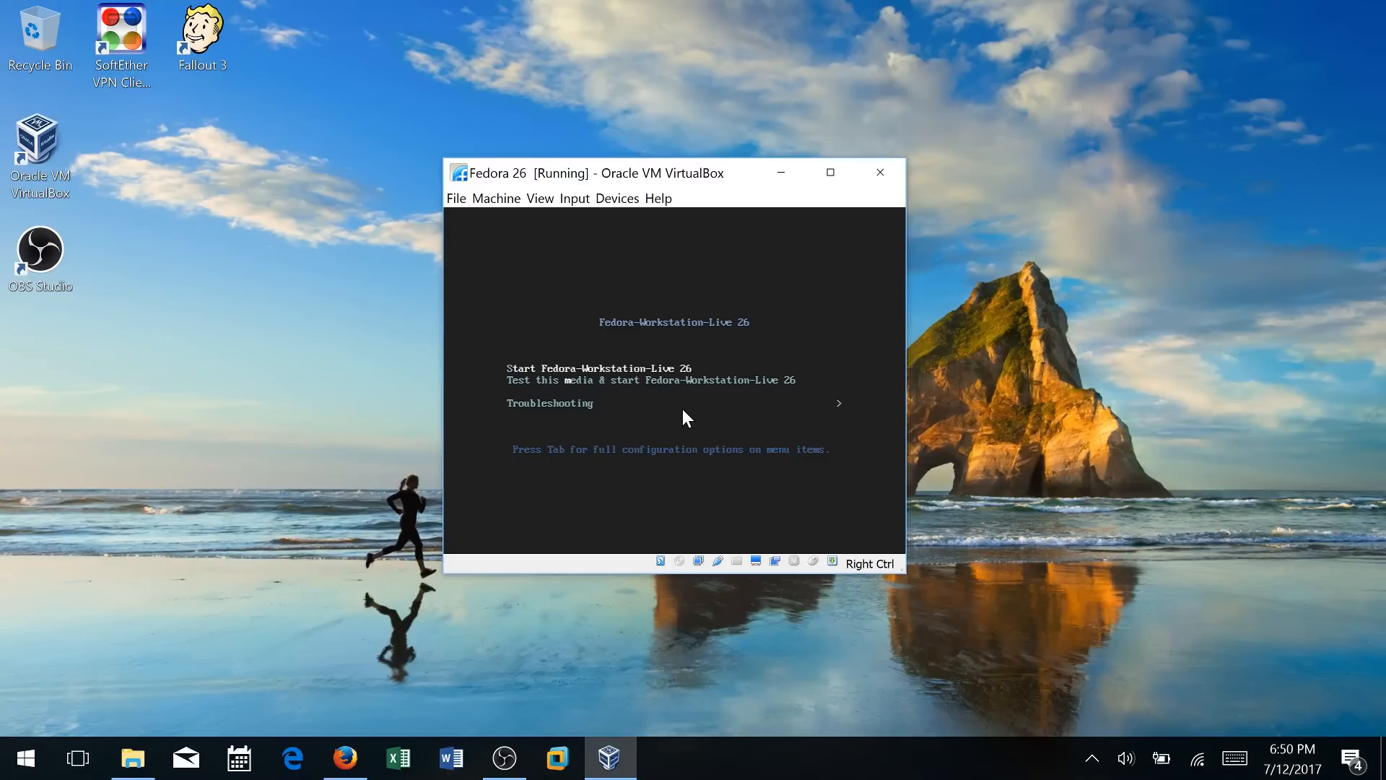
pyautogui.press('Down')
pyautogui.press('Up')
pyautogui.press('Return')
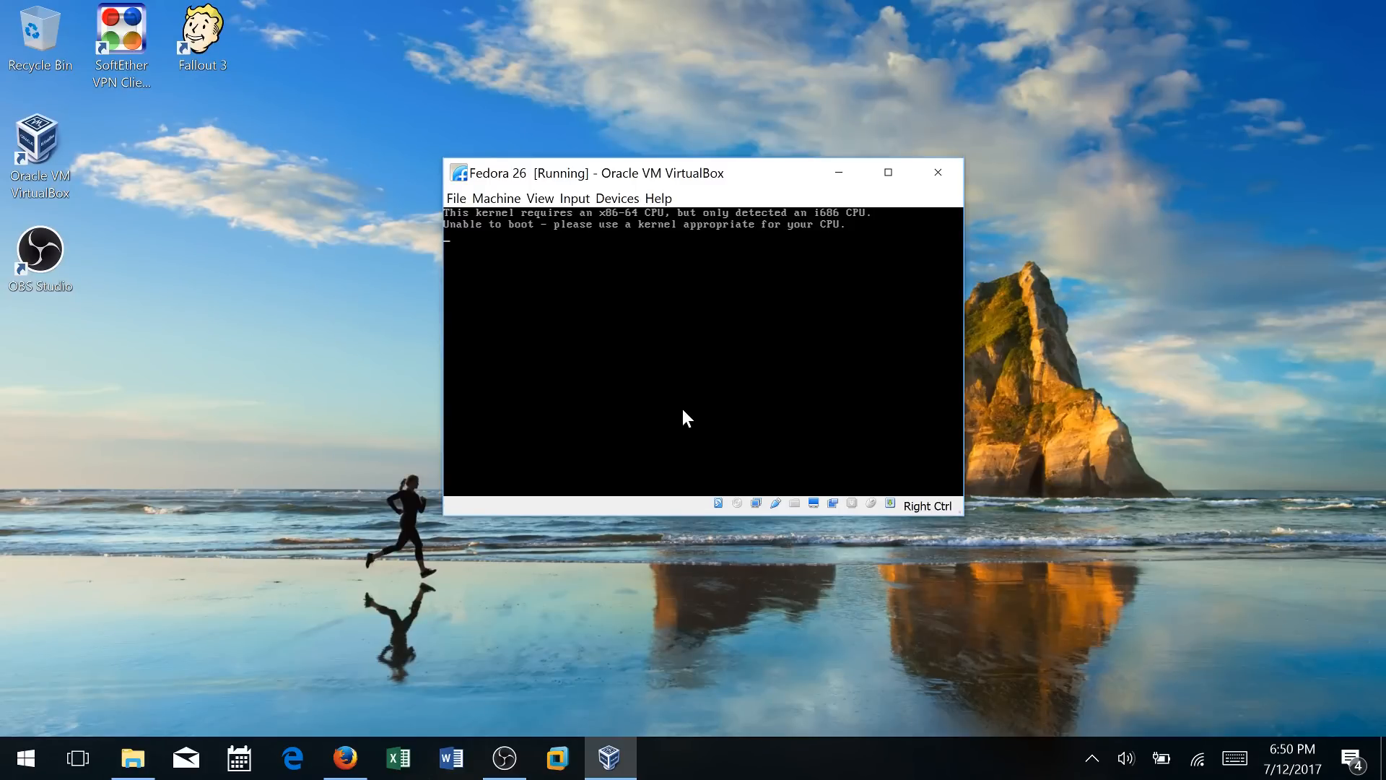
# Close the Fedora 26 virtual machine, saving the machine state
pyautogui.click(937, 180)
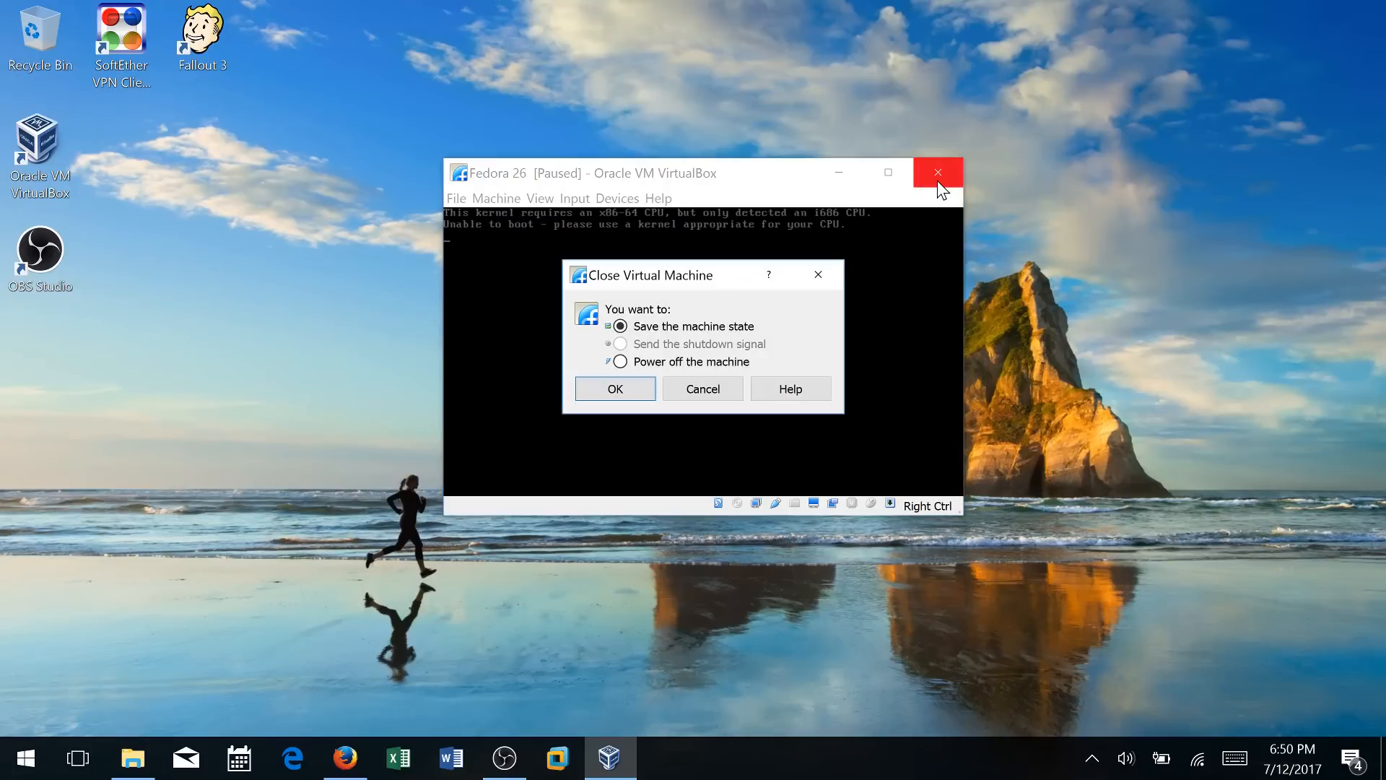
pyautogui.click(623, 399)
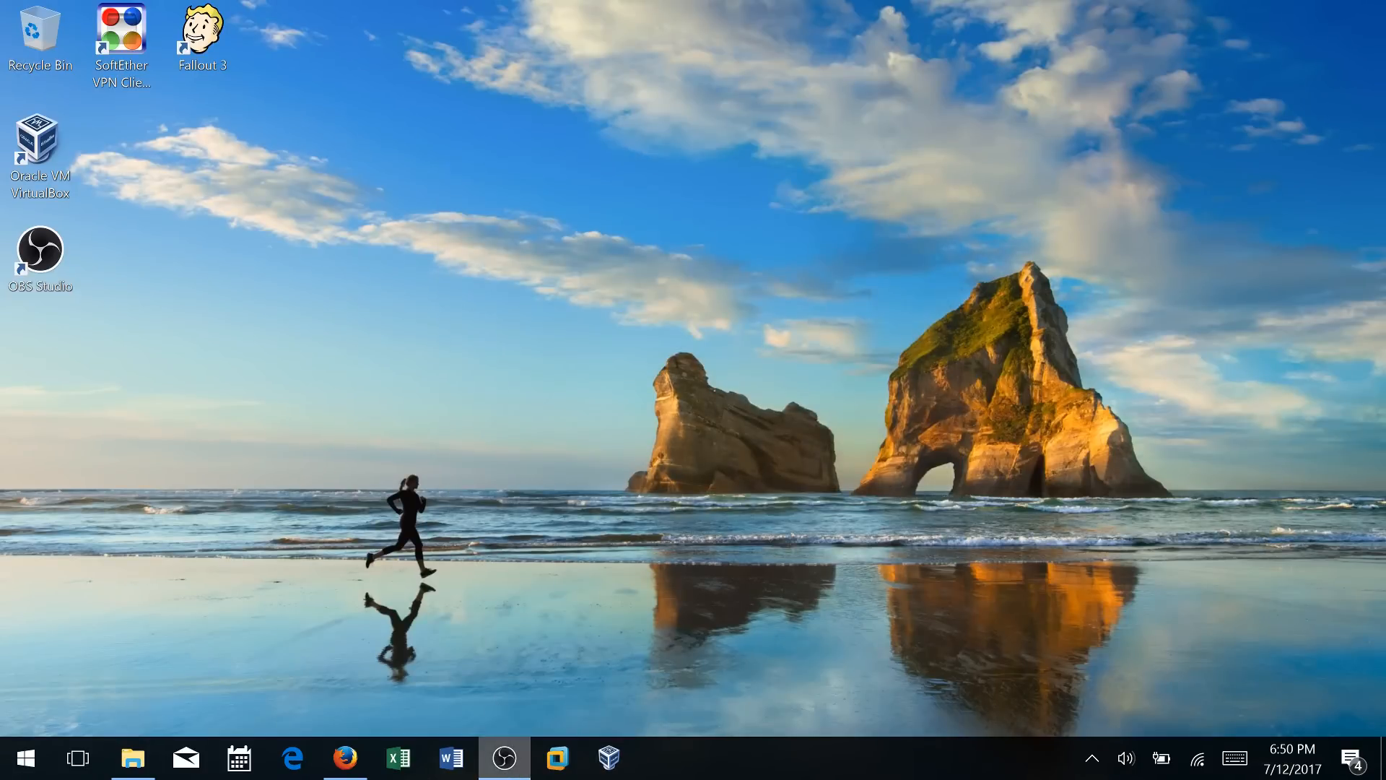
pyautogui.moveTo(503, 767)
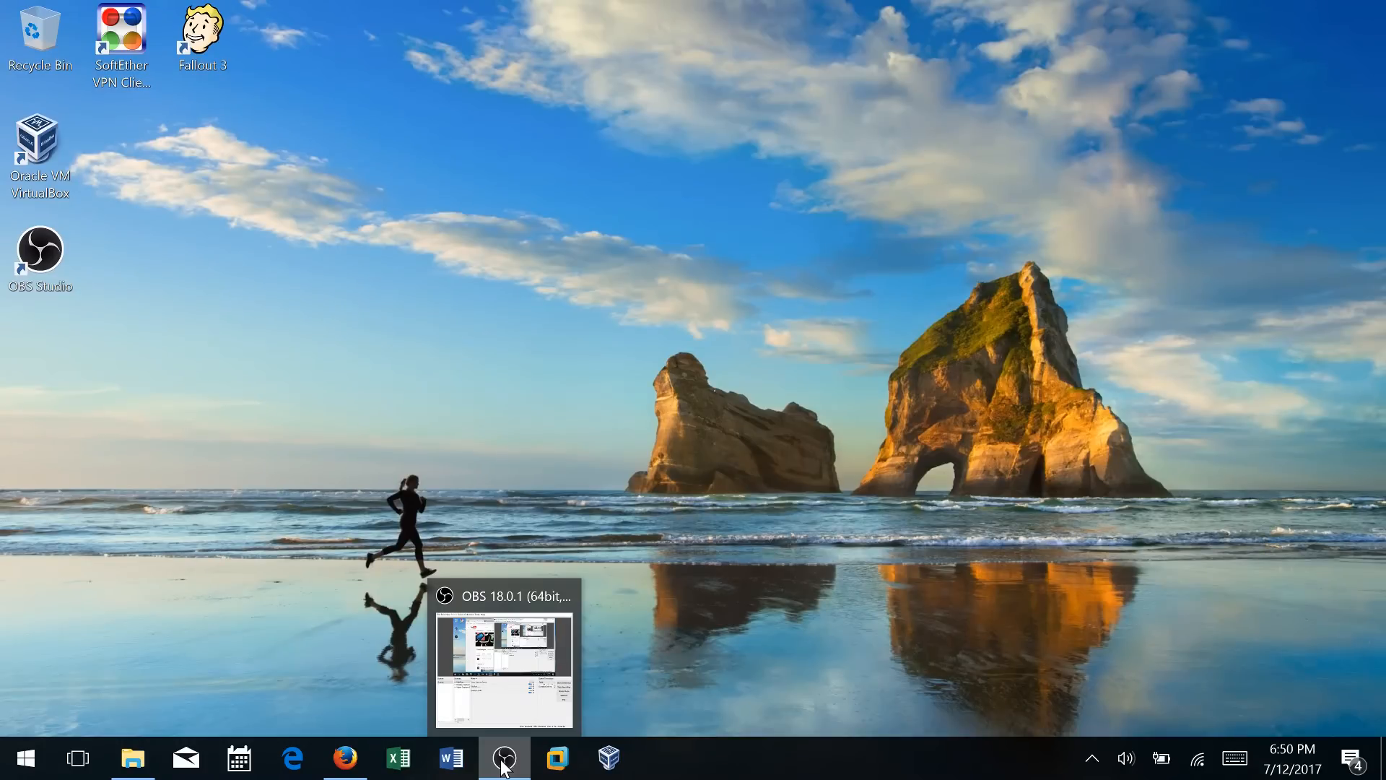
pyautogui.click(503, 762)
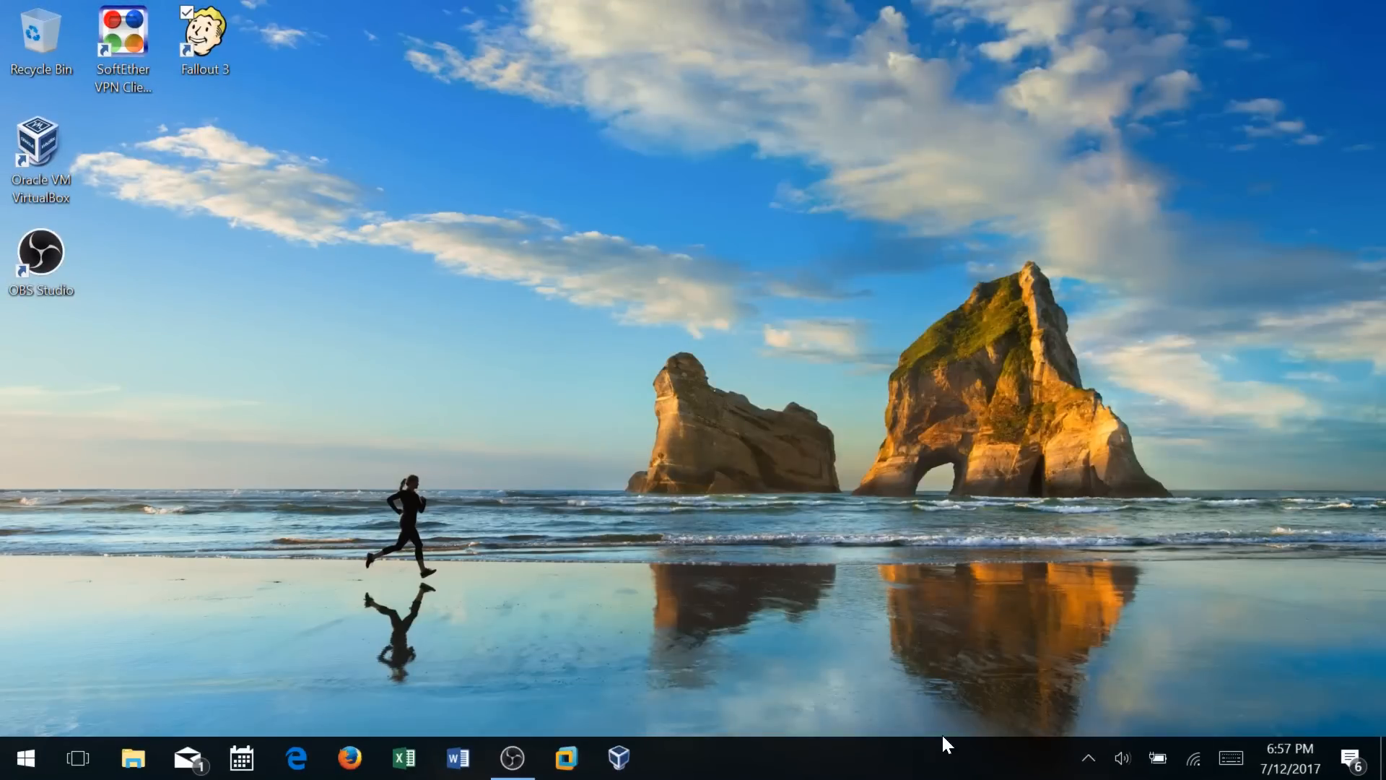
# Open Oracle VM VirtualBox Manager, enlarge its window and move it higher on the desktop
pyautogui.click(619, 758)
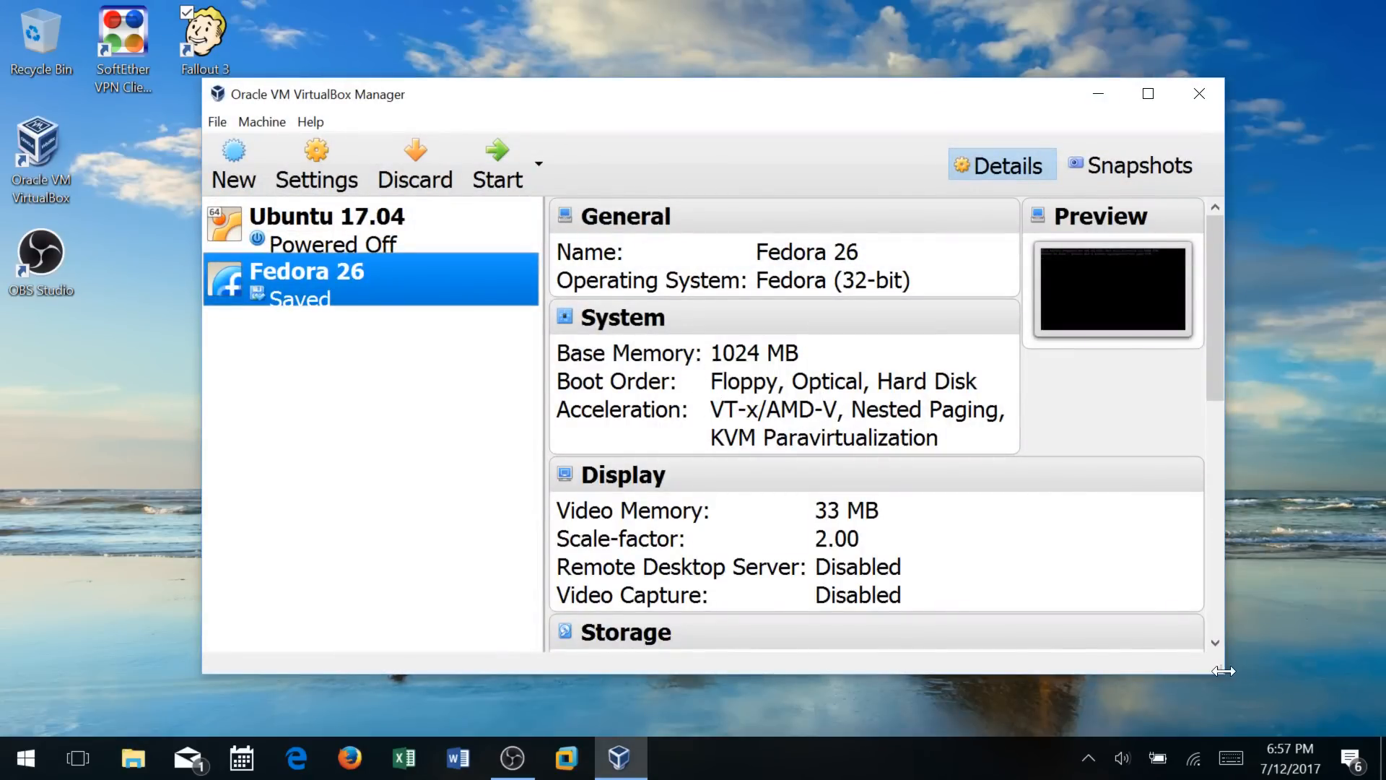
pyautogui.moveTo(1223, 670); pyautogui.dragTo(1312, 733)
pyautogui.moveTo(1007, 78); pyautogui.dragTo(1006, 6)
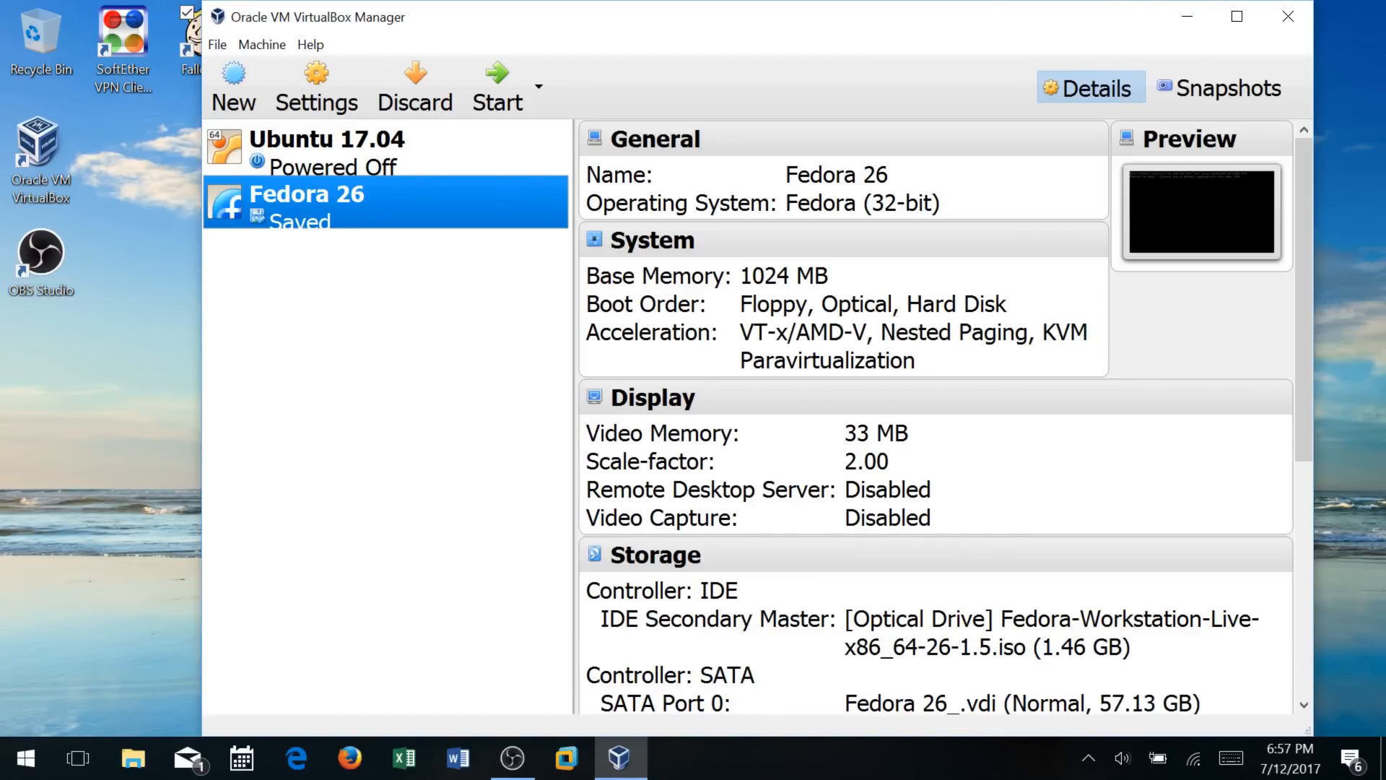
pyautogui.click(25, 757)
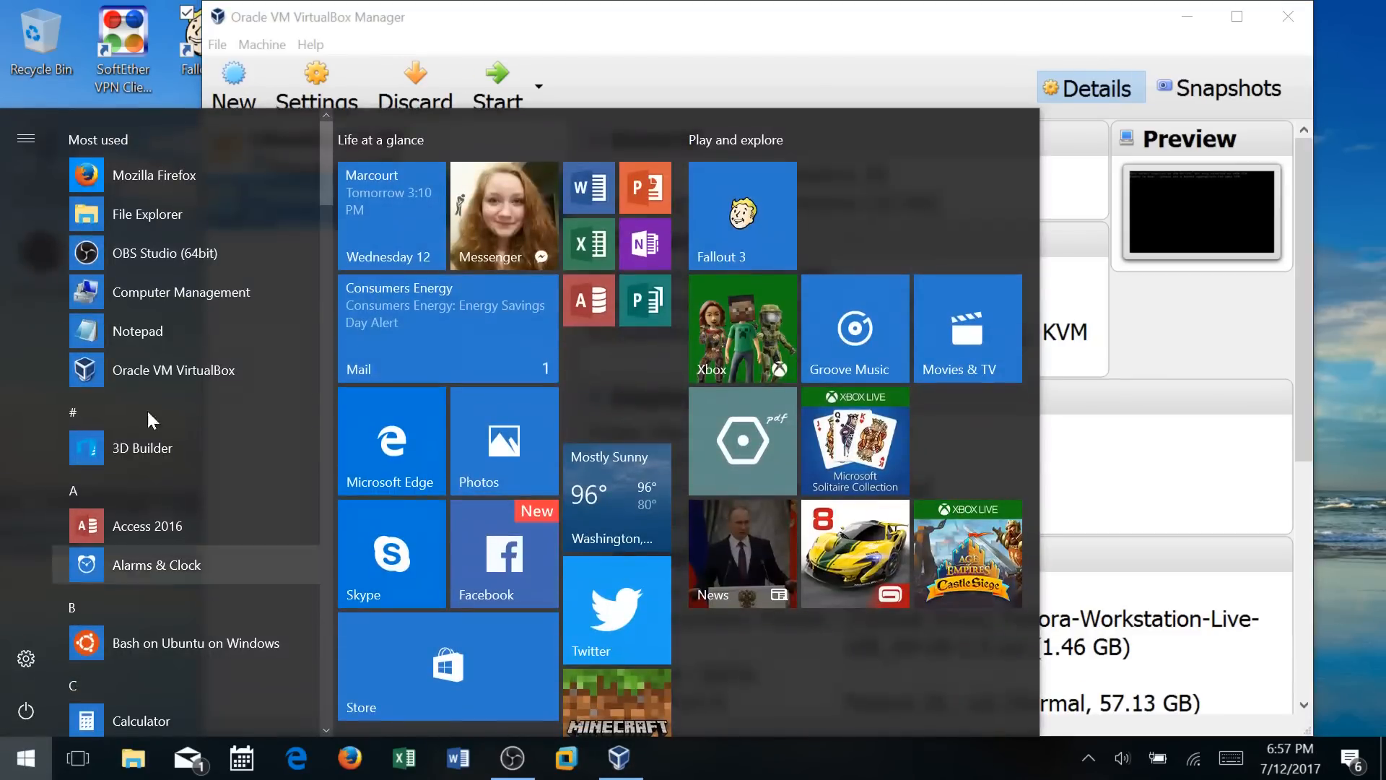
pyautogui.click(807, 37)
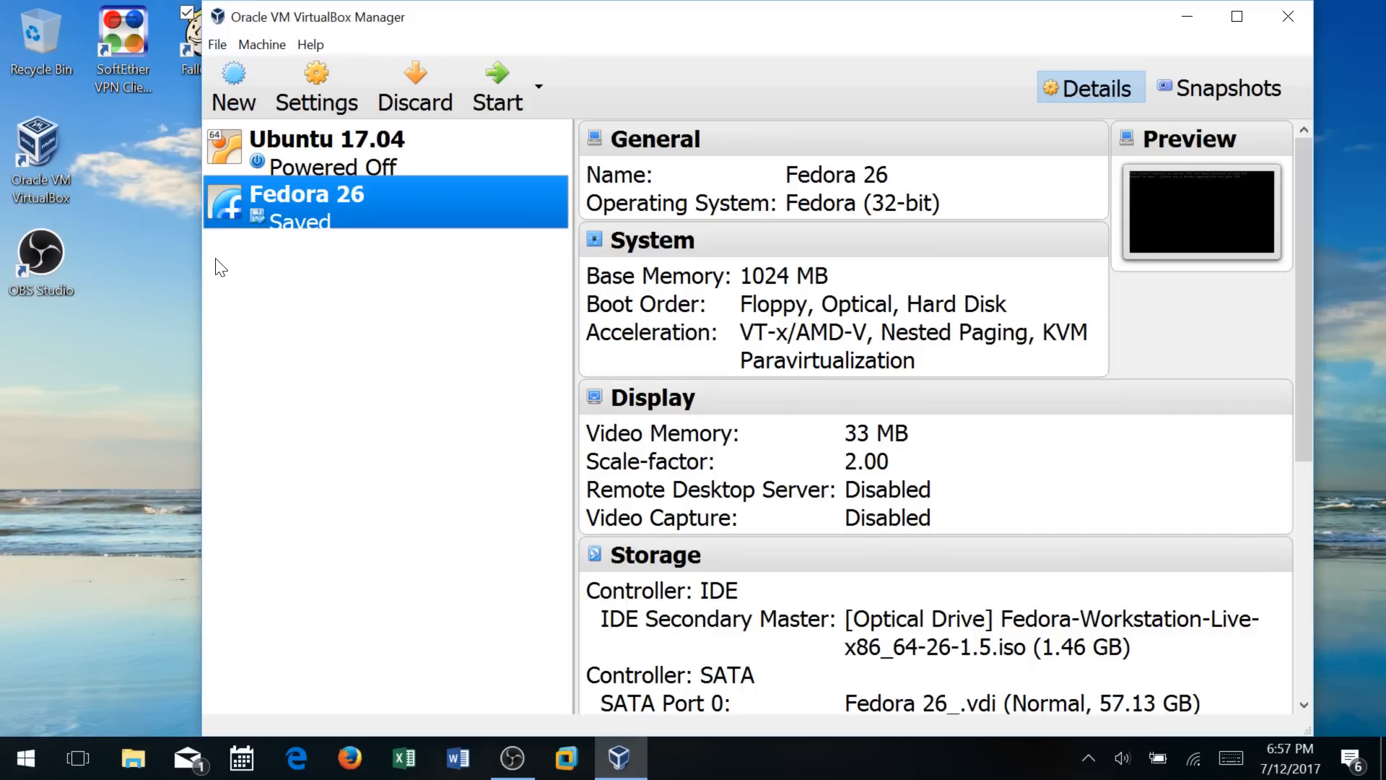
# Remove the Fedora 26 virtual machine from VirtualBox and delete all its files
pyautogui.rightClick(292, 210)
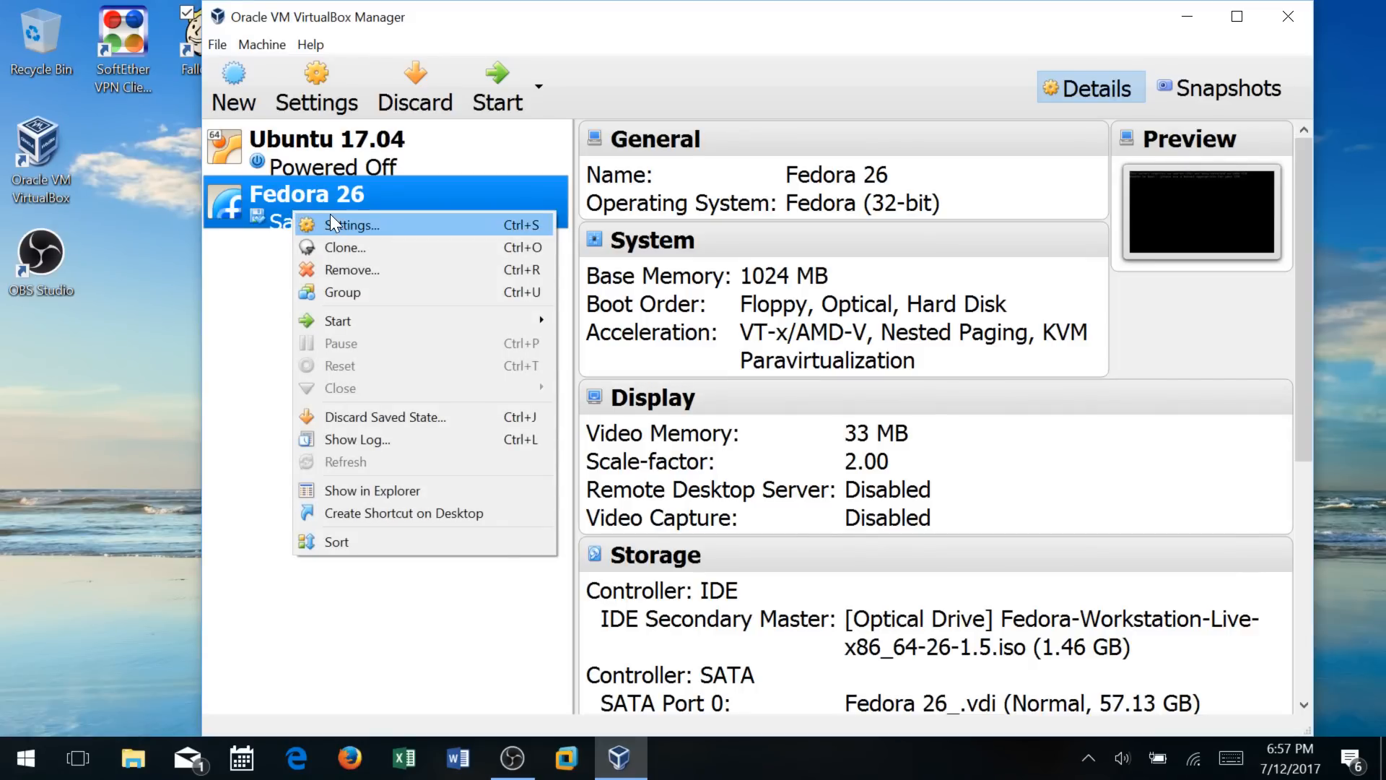
pyautogui.click(339, 271)
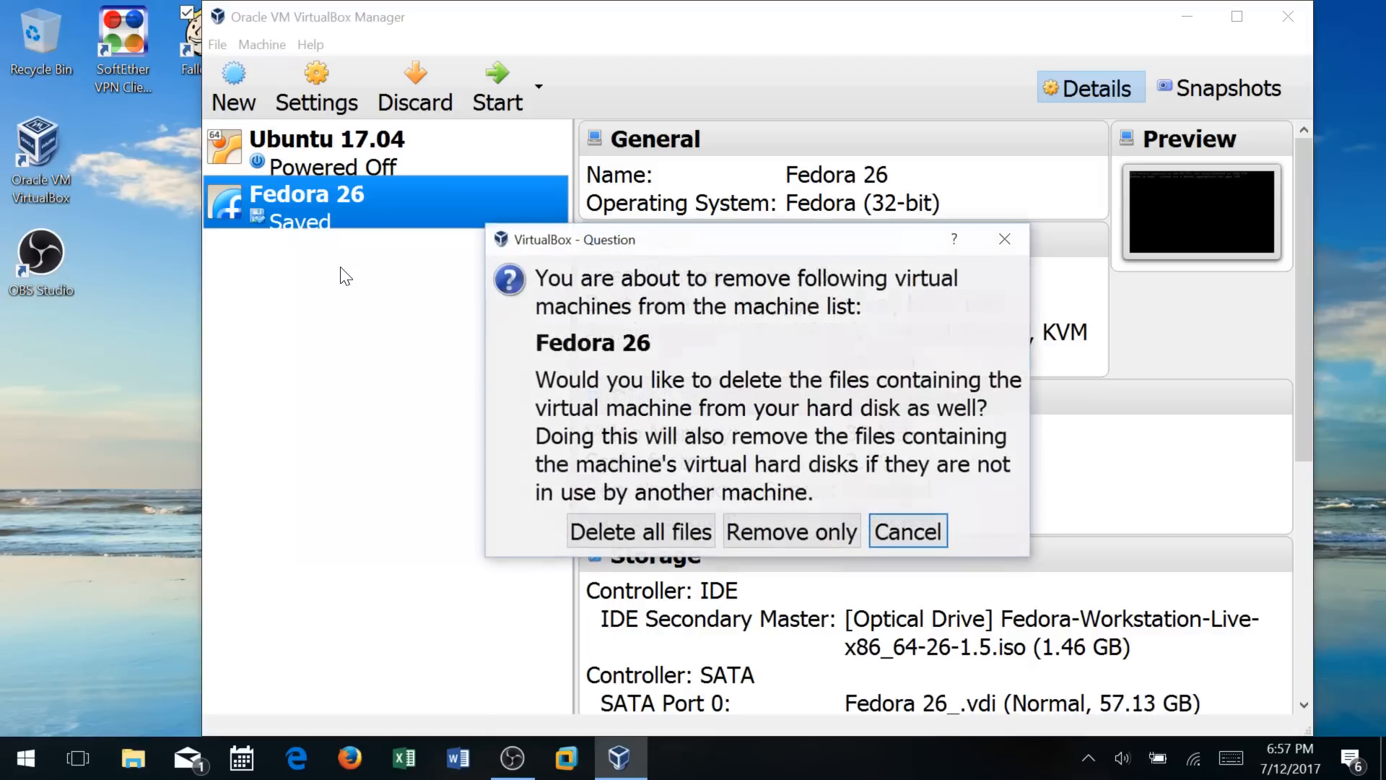
pyautogui.click(699, 531)
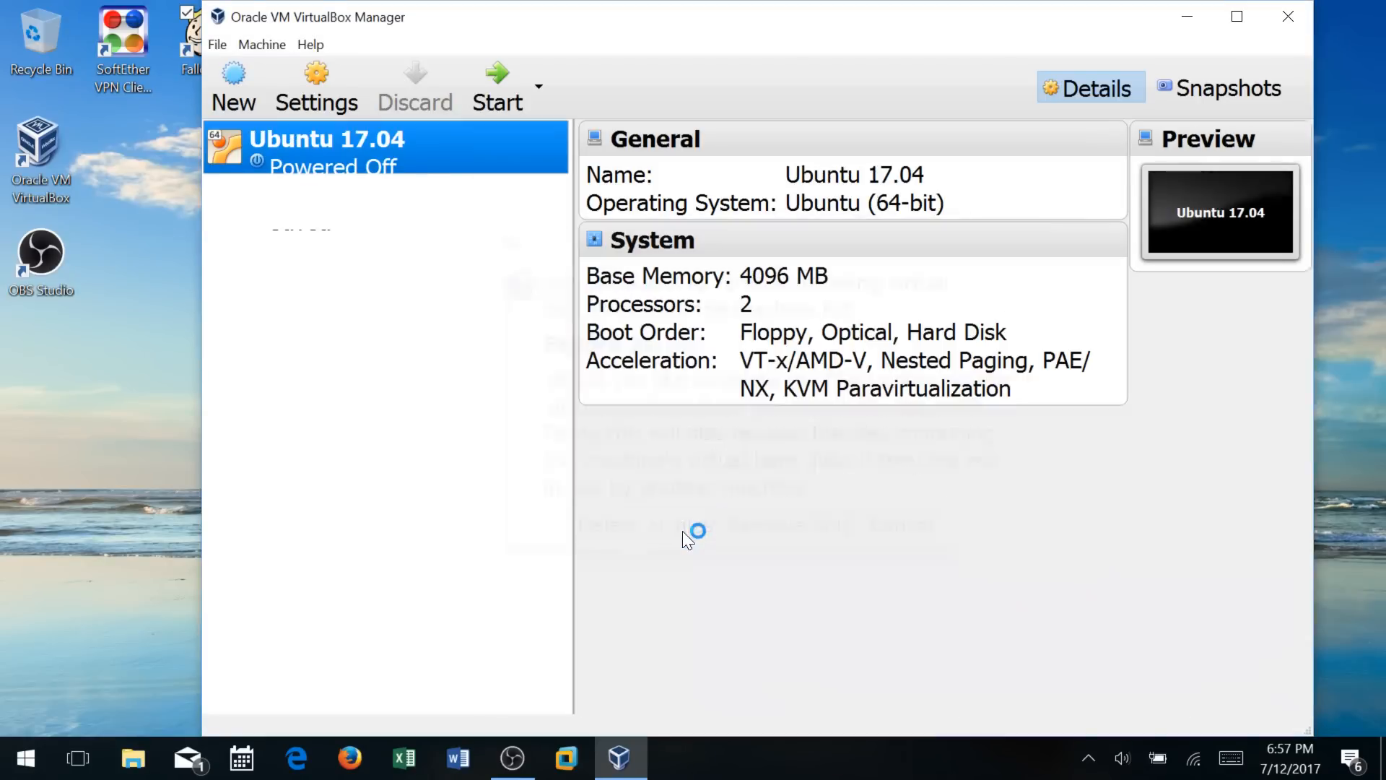
# Start a new virtual machine with type Linux and version Fedora (64-bit), naming it Fedora 26
pyautogui.click(230, 93)
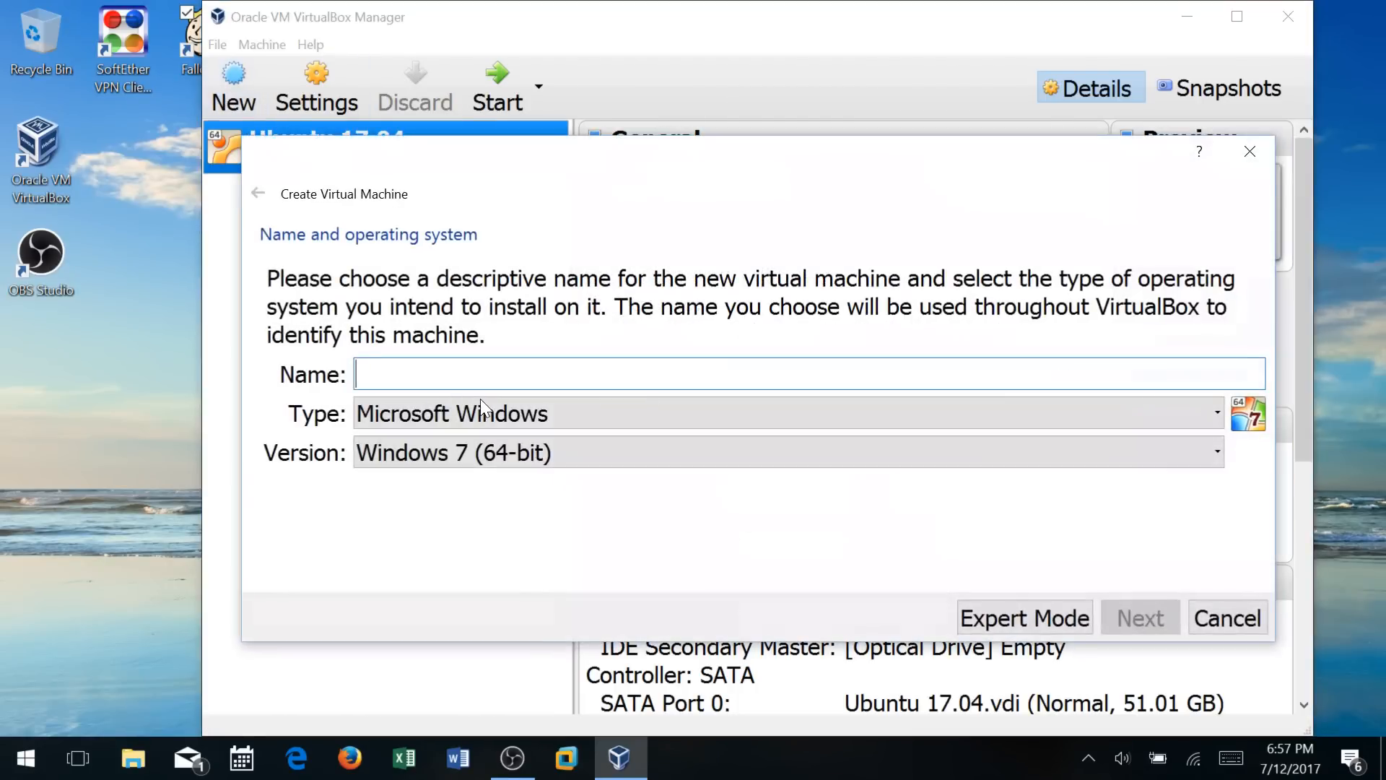
pyautogui.click(634, 418)
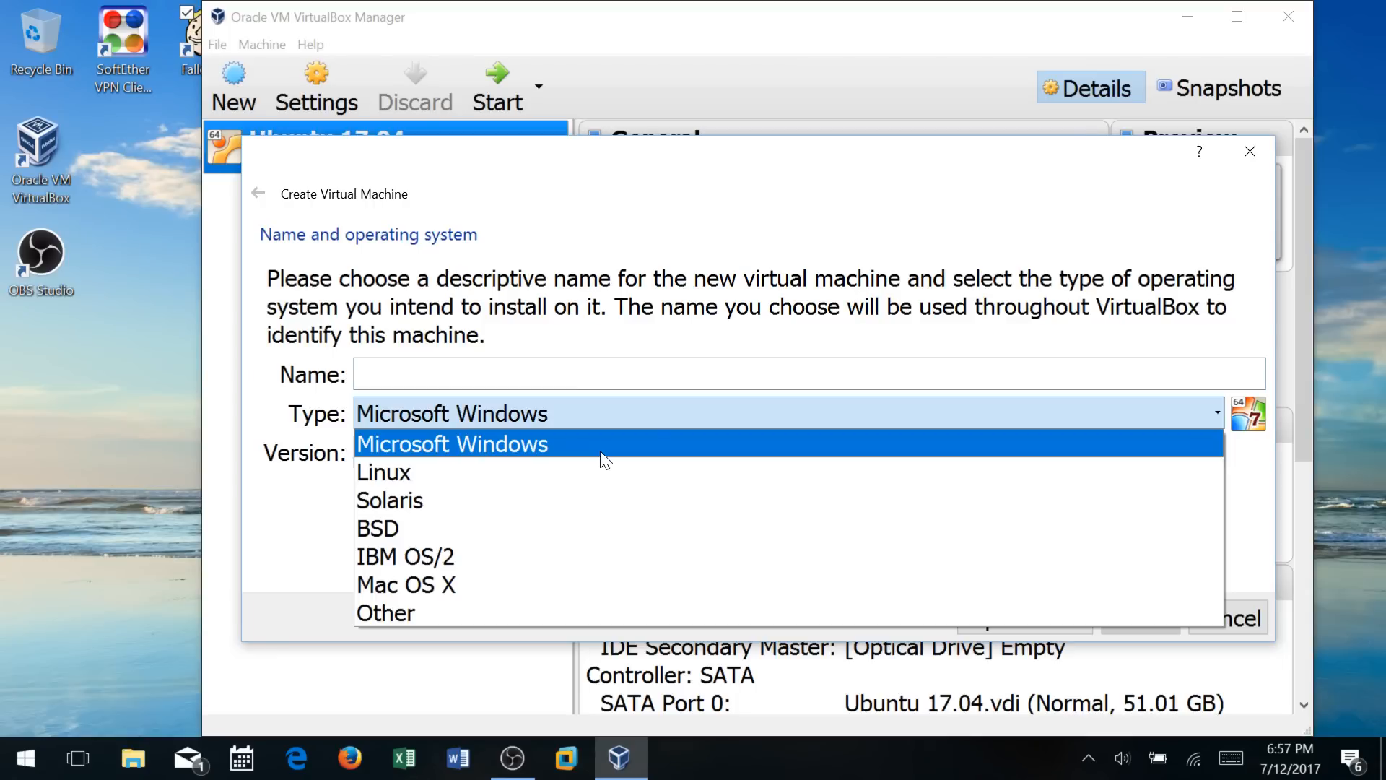
pyautogui.click(431, 472)
pyautogui.click(466, 457)
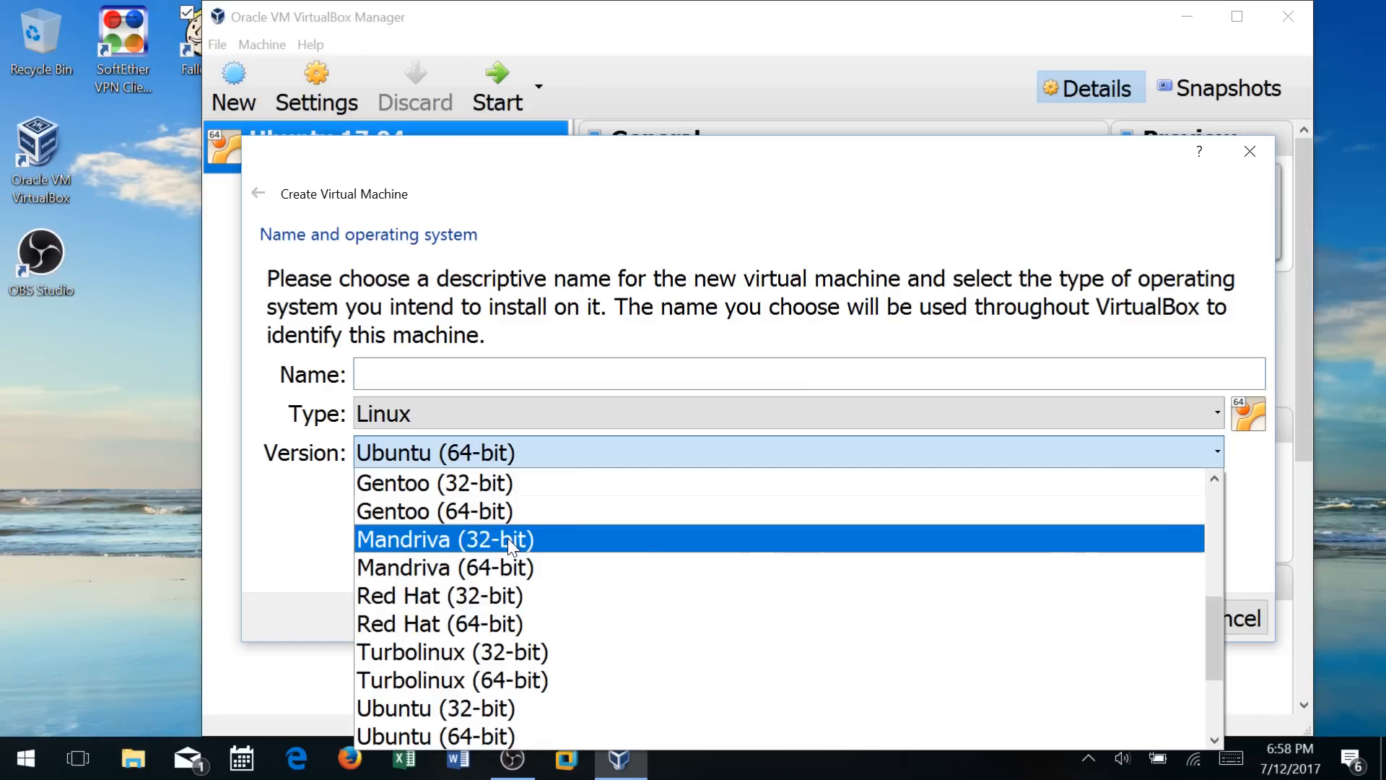
pyautogui.scroll(3, 509, 541)
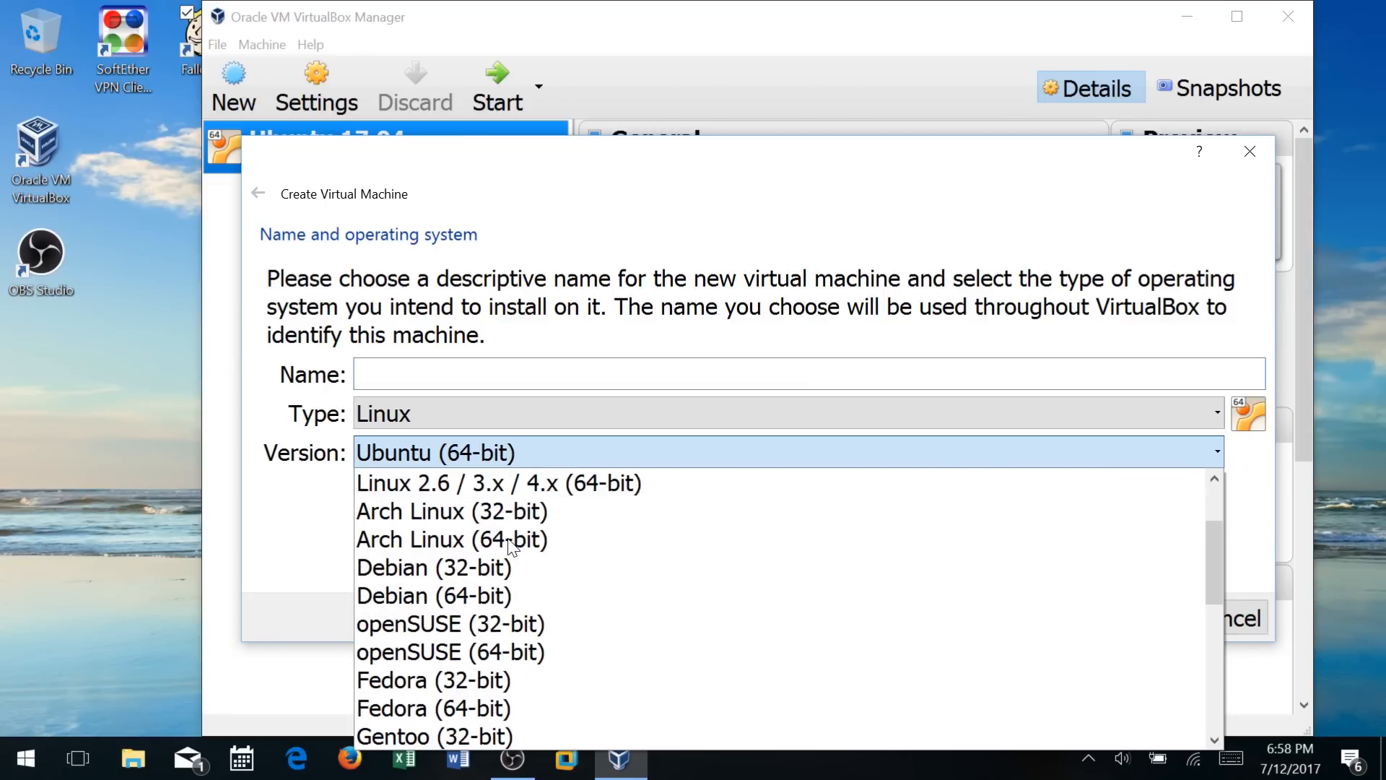
pyautogui.click(444, 710)
pyautogui.click(455, 374)
pyautogui.write('Fedor')
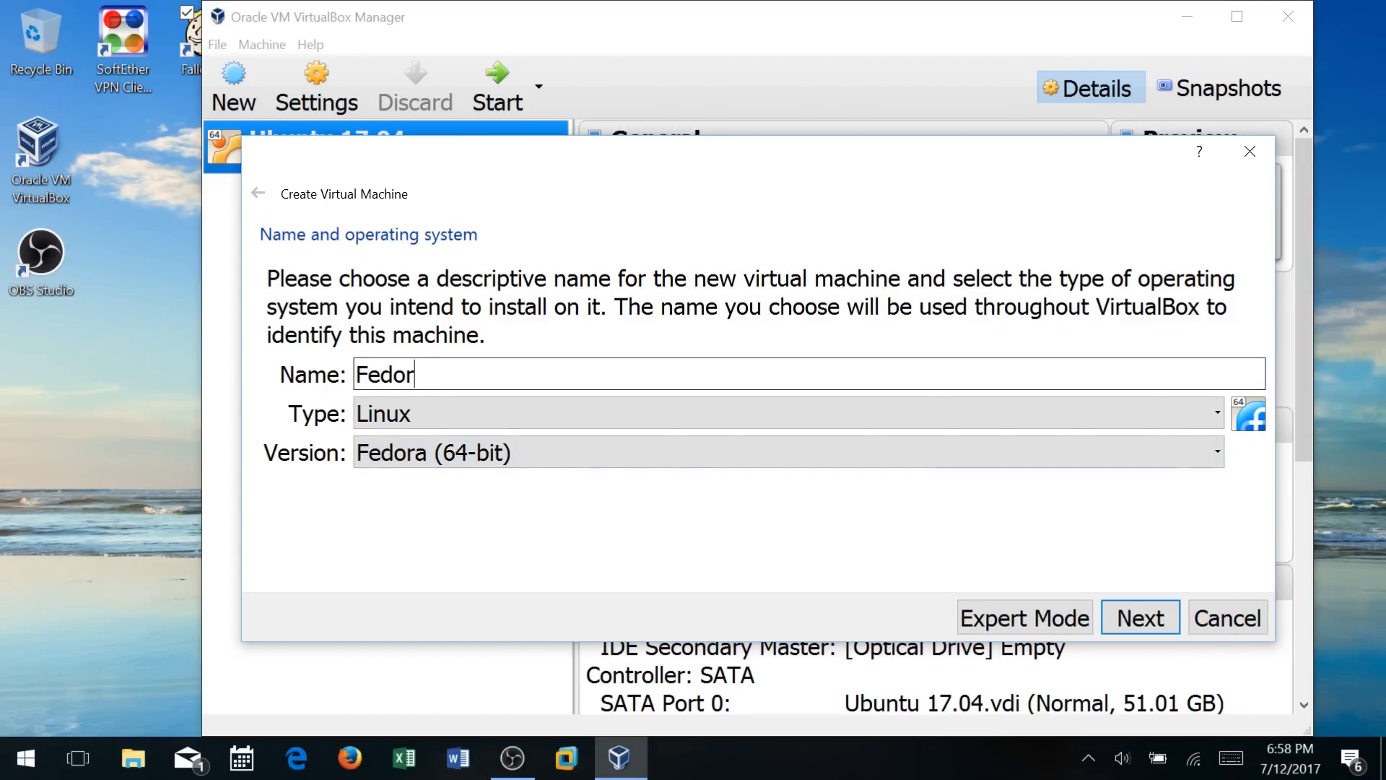
pyautogui.write('a 26')
pyautogui.click(1147, 618)
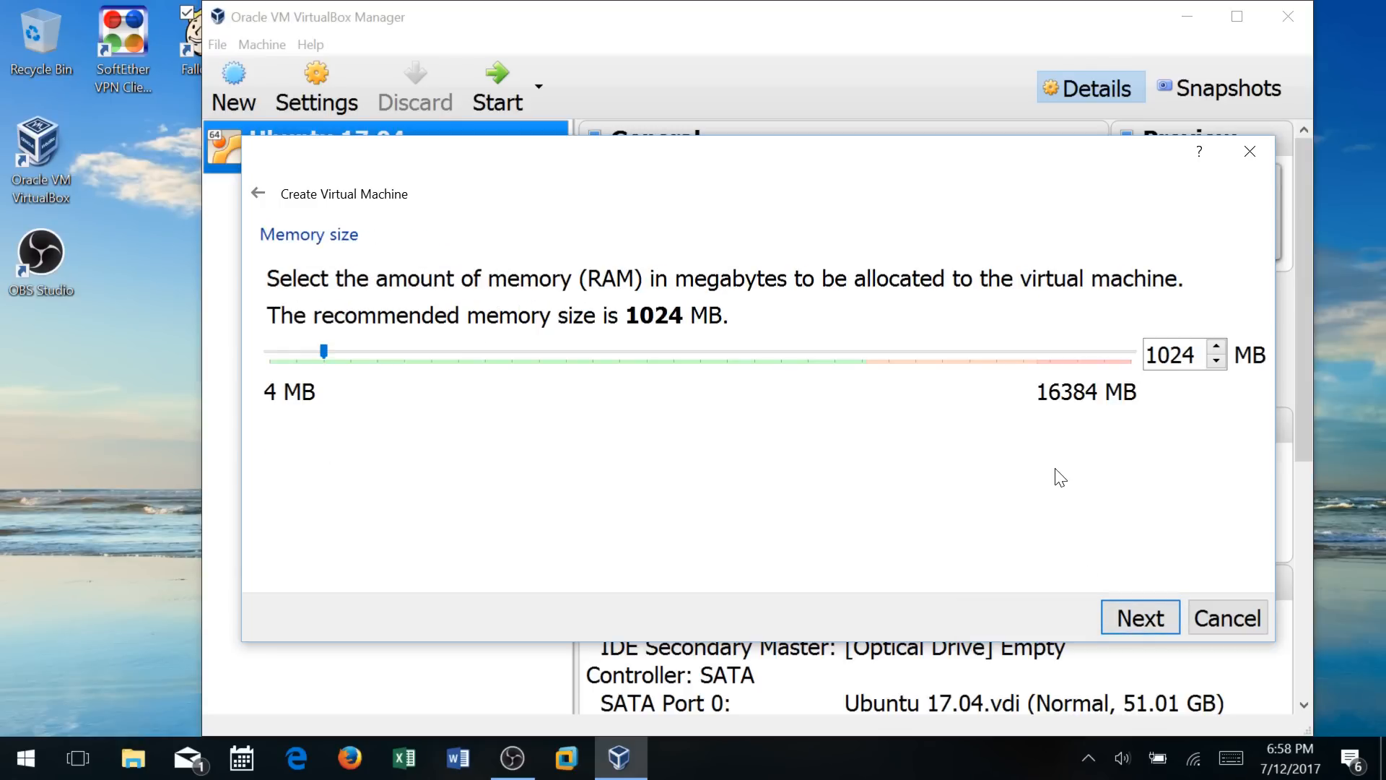
# Allocate 4096 MB of memory to the new virtual machine
pyautogui.moveTo(1196, 355); pyautogui.dragTo(1032, 345)
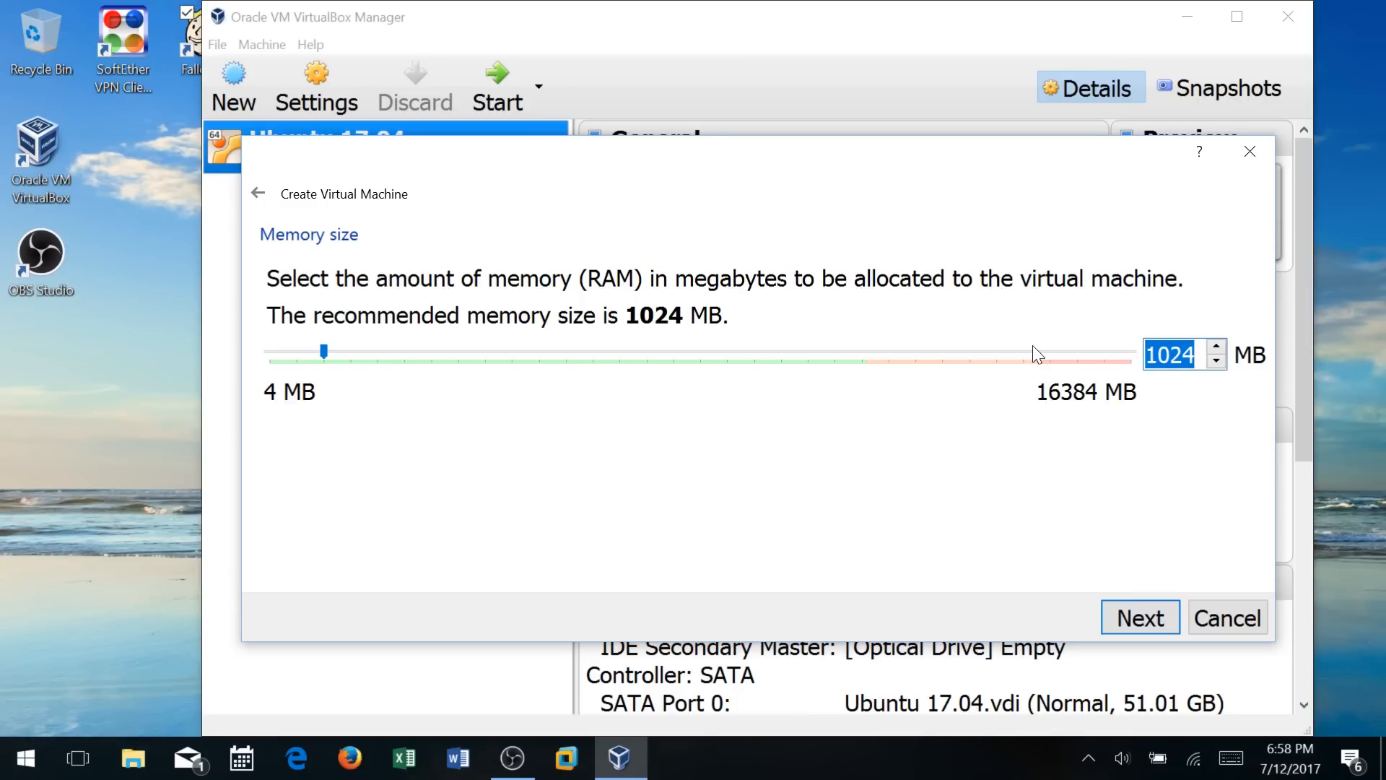
pyautogui.write('4096')
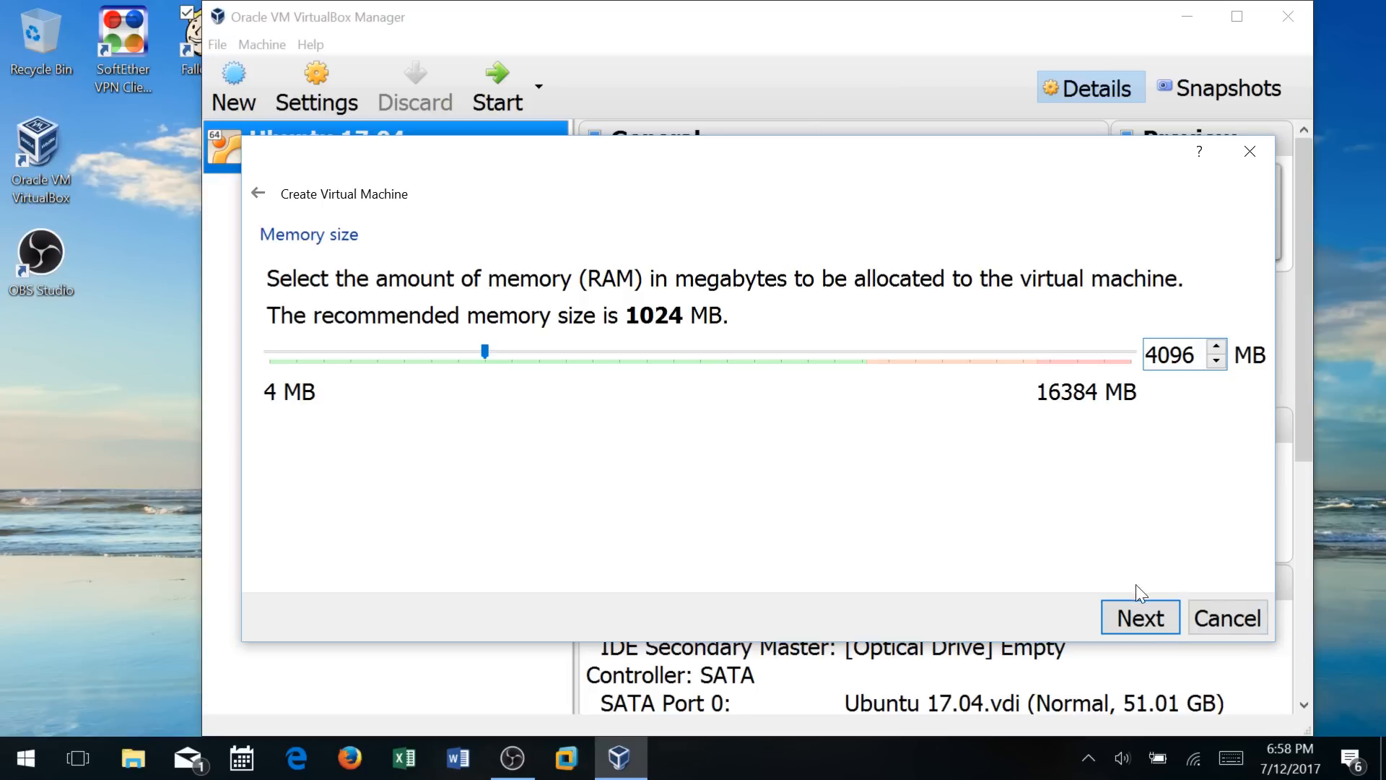
pyautogui.click(1151, 625)
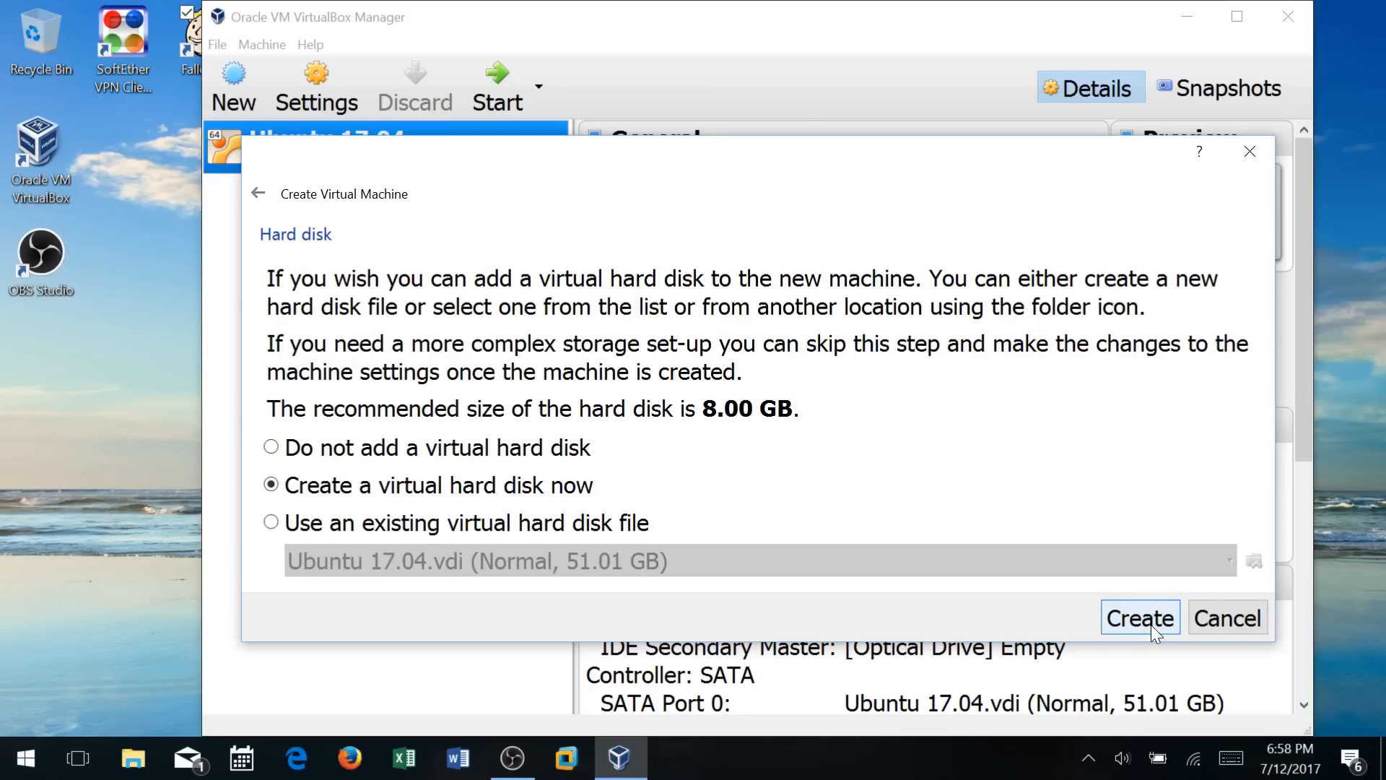
# Create the machine with a dynamically allocated 8.00 GB VDI hard disk named Fedora 26
pyautogui.click(1151, 625)
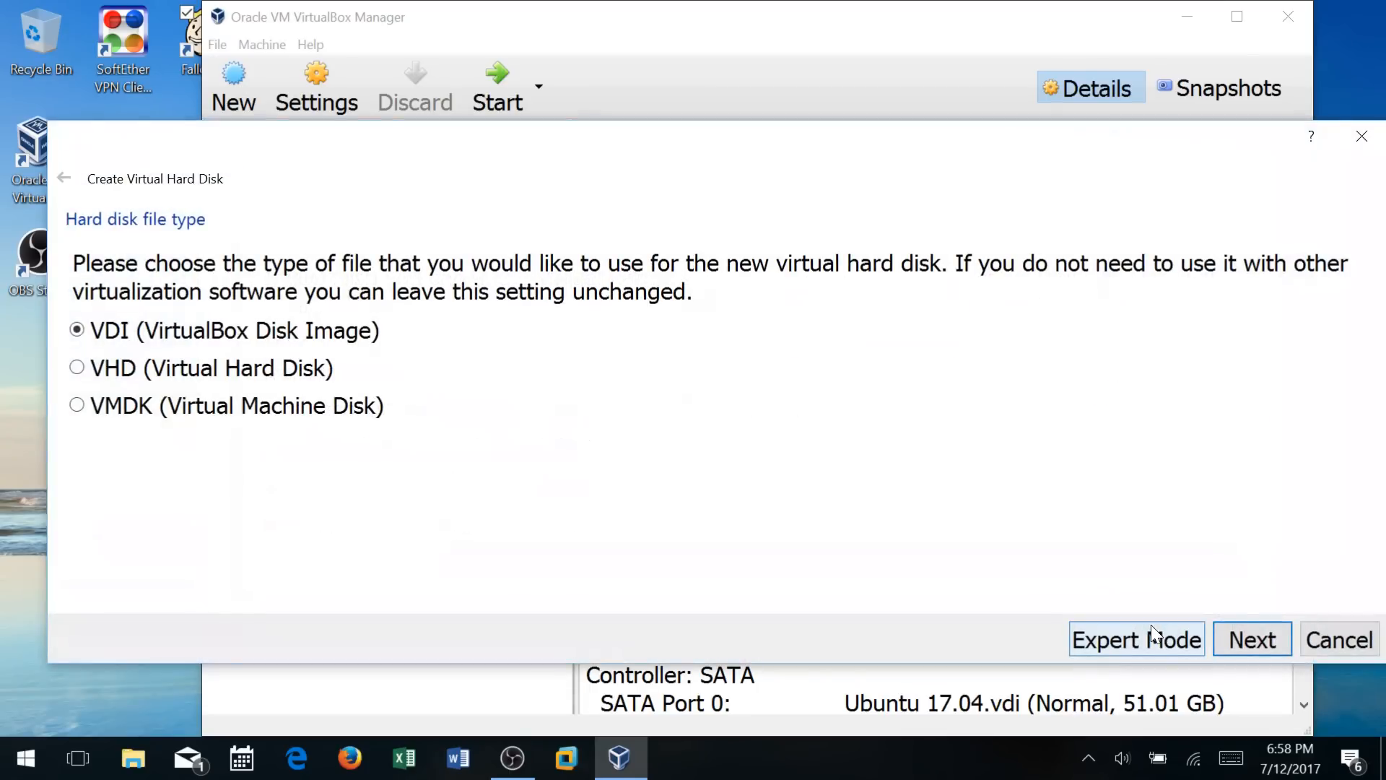
pyautogui.click(1240, 635)
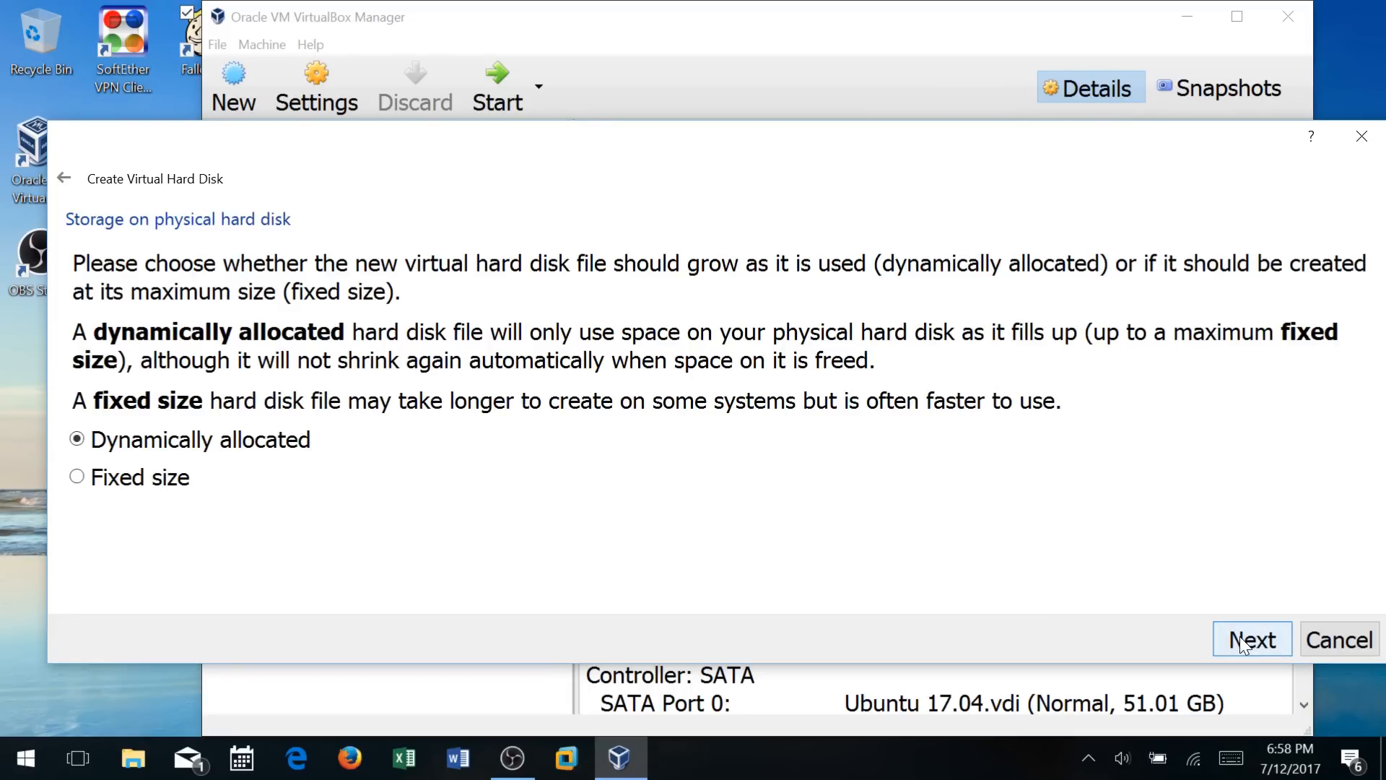
pyautogui.click(1240, 636)
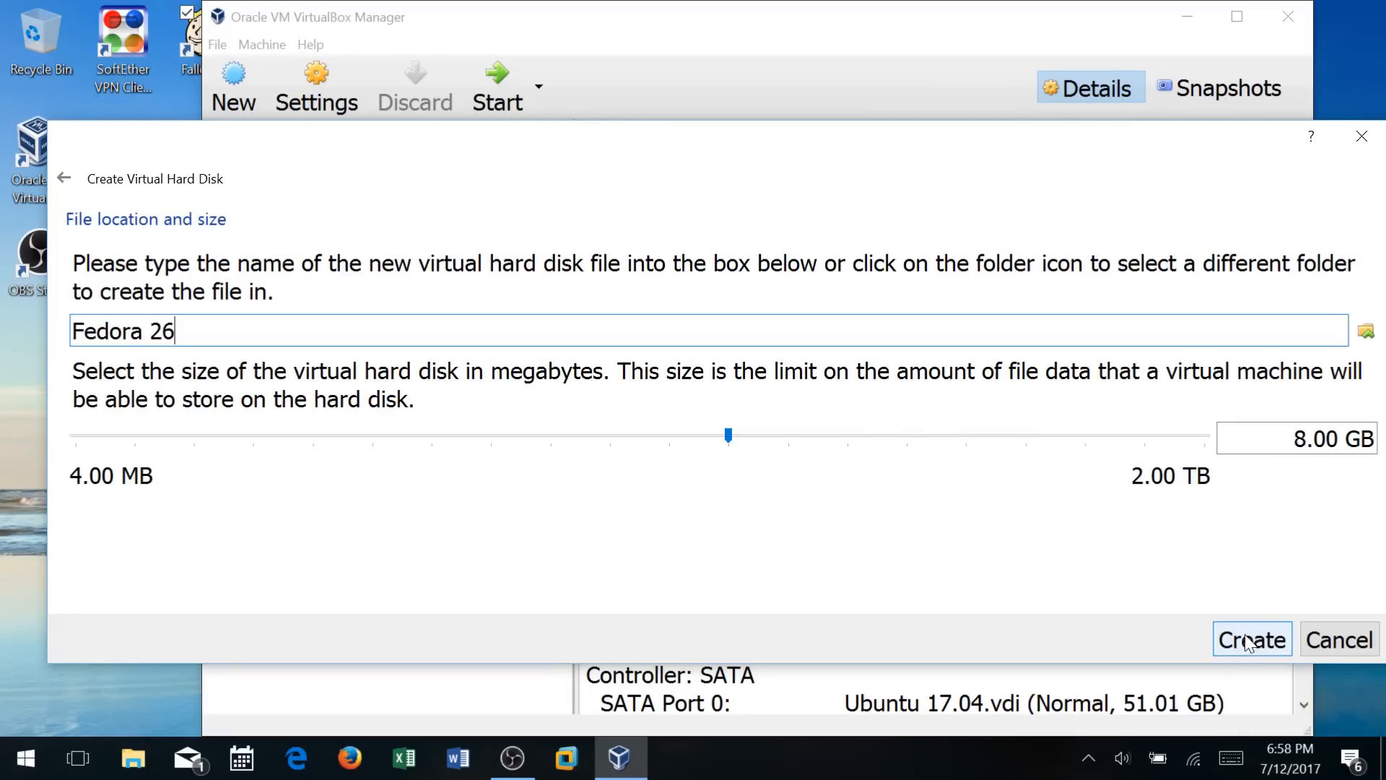
pyautogui.click(1245, 635)
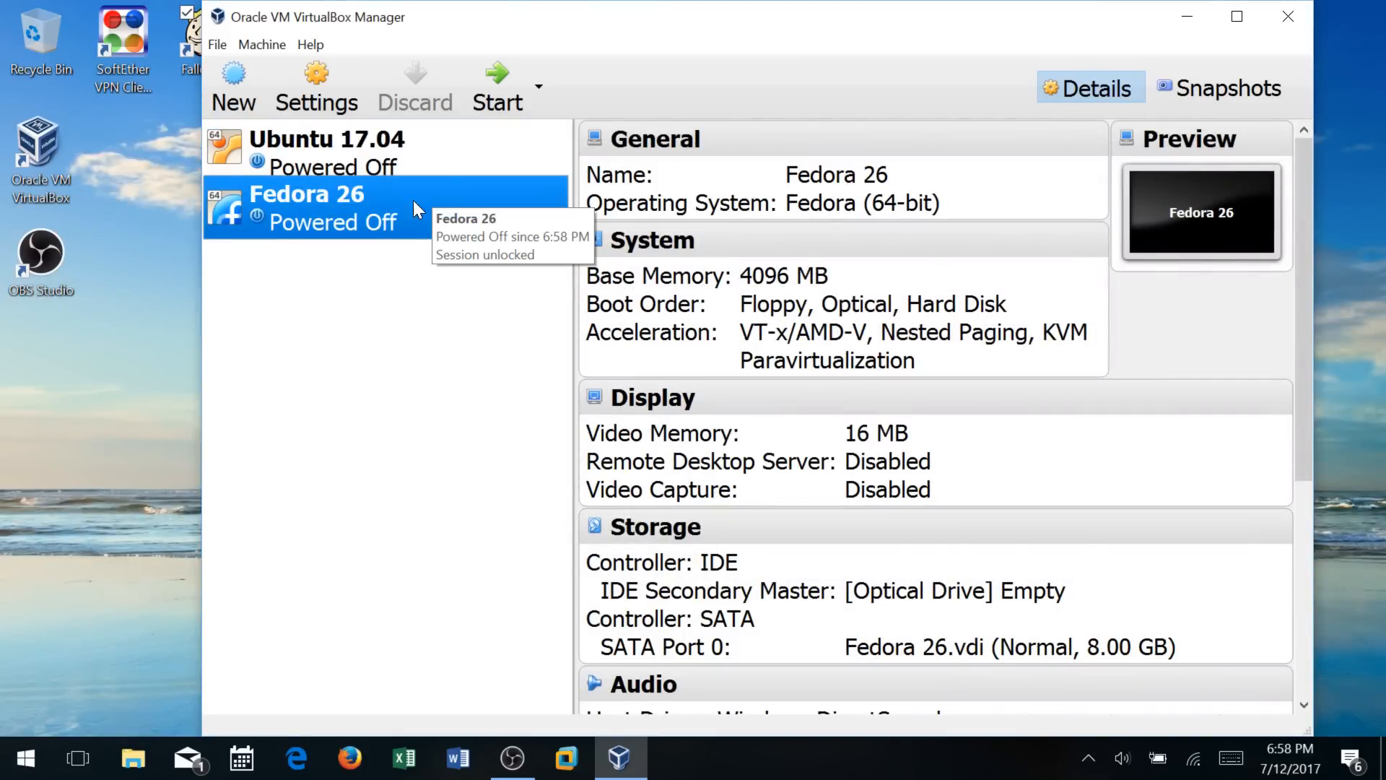
# Remove the Fedora 26.vdi hard disk from the SATA controller in the Fedora 26 storage settings
pyautogui.click(310, 90)
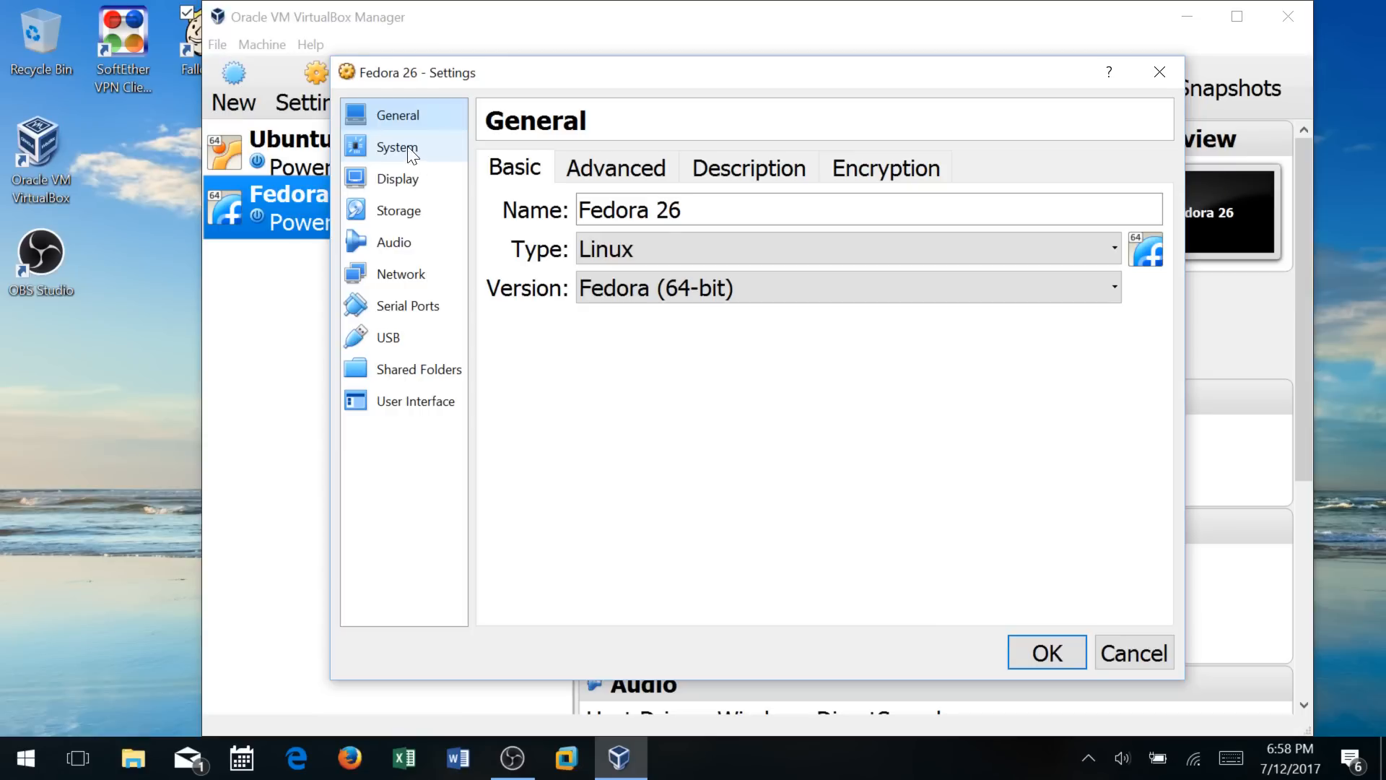
pyautogui.click(400, 214)
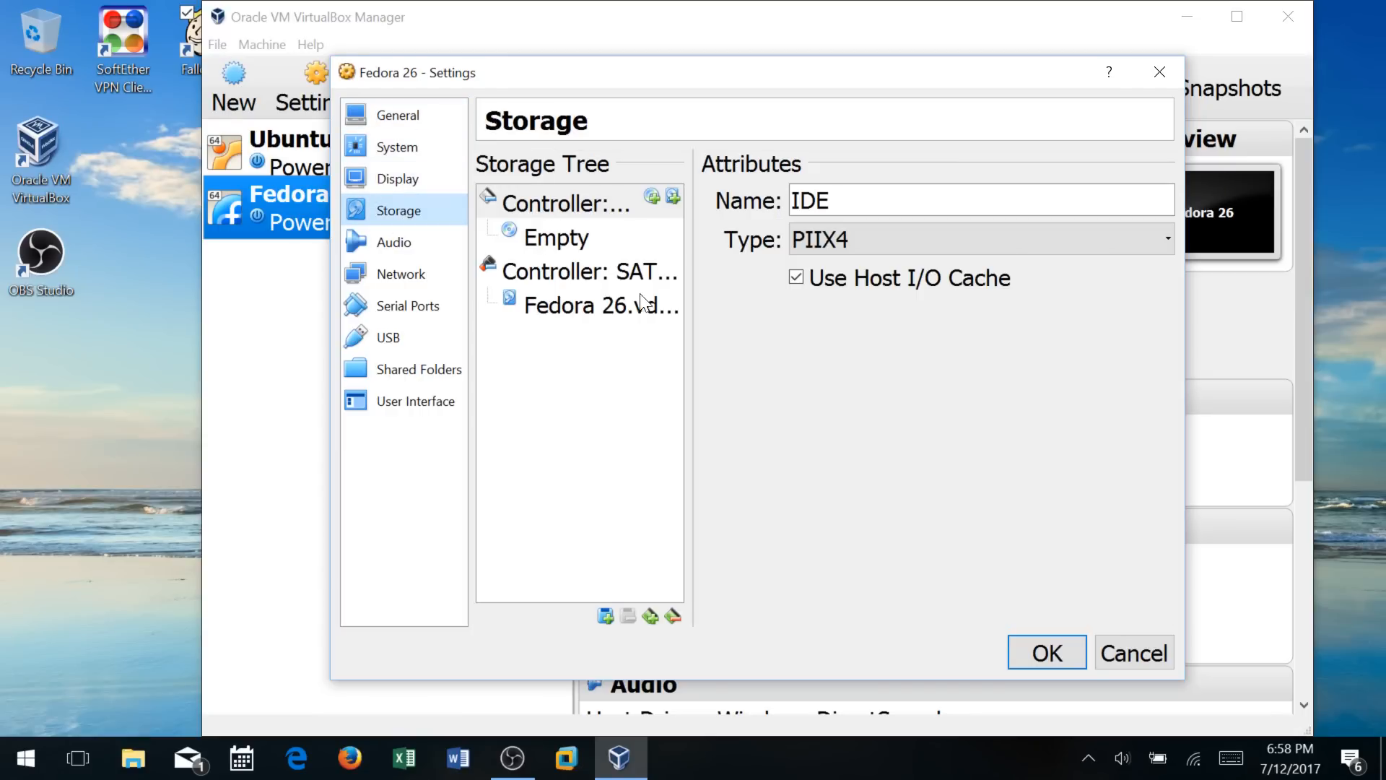
pyautogui.click(612, 310)
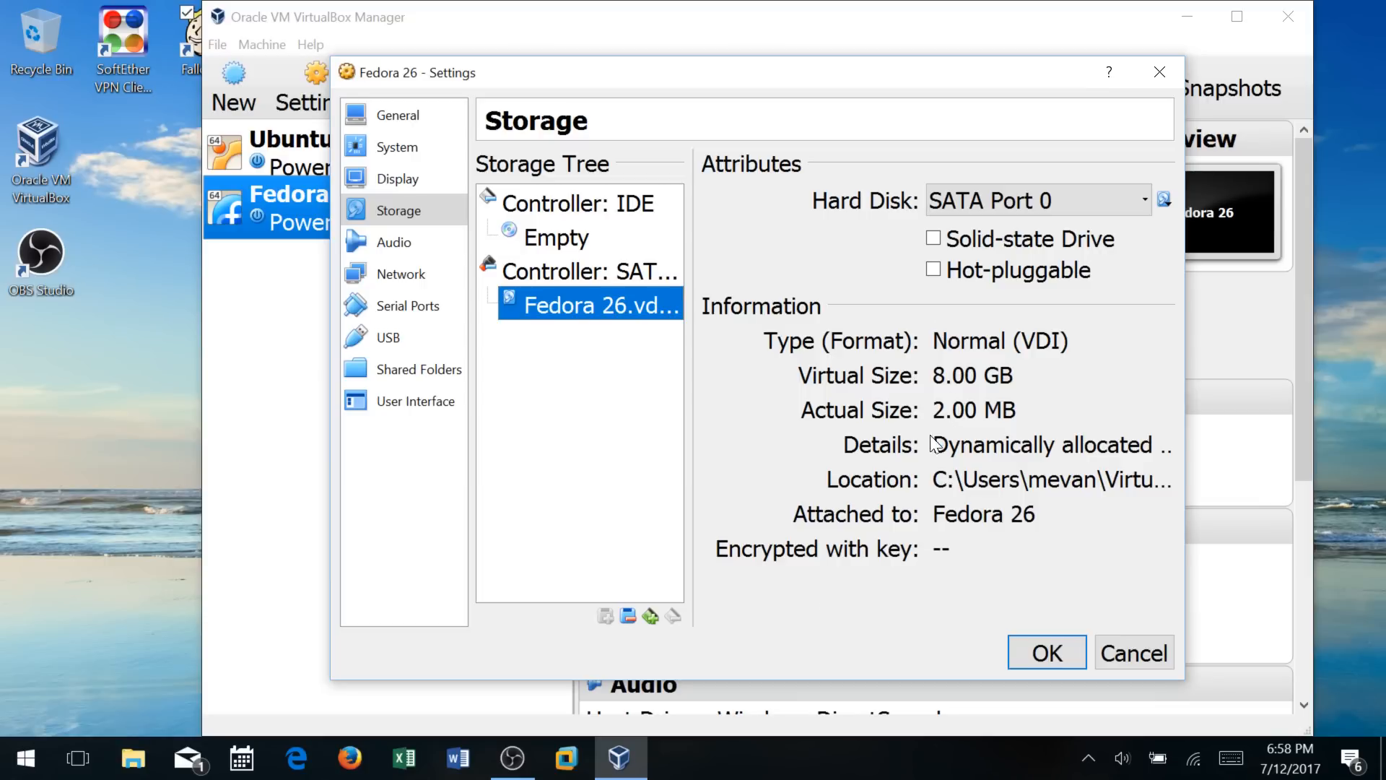
pyautogui.click(639, 614)
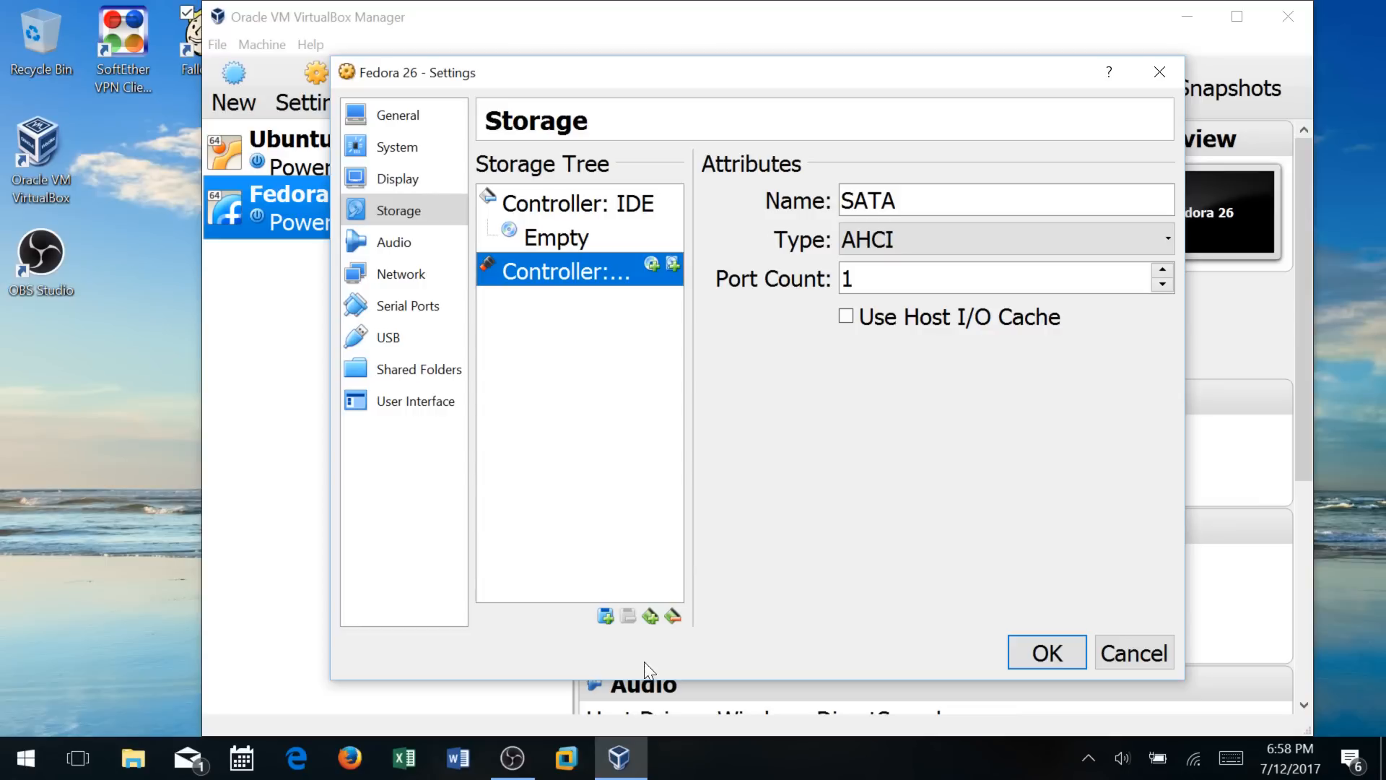
# Add a new dynamically allocated 60.00 GB VDI hard disk named NewVirtualDisk1 to the SATA controller and save the machine settings
pyautogui.click(652, 617)
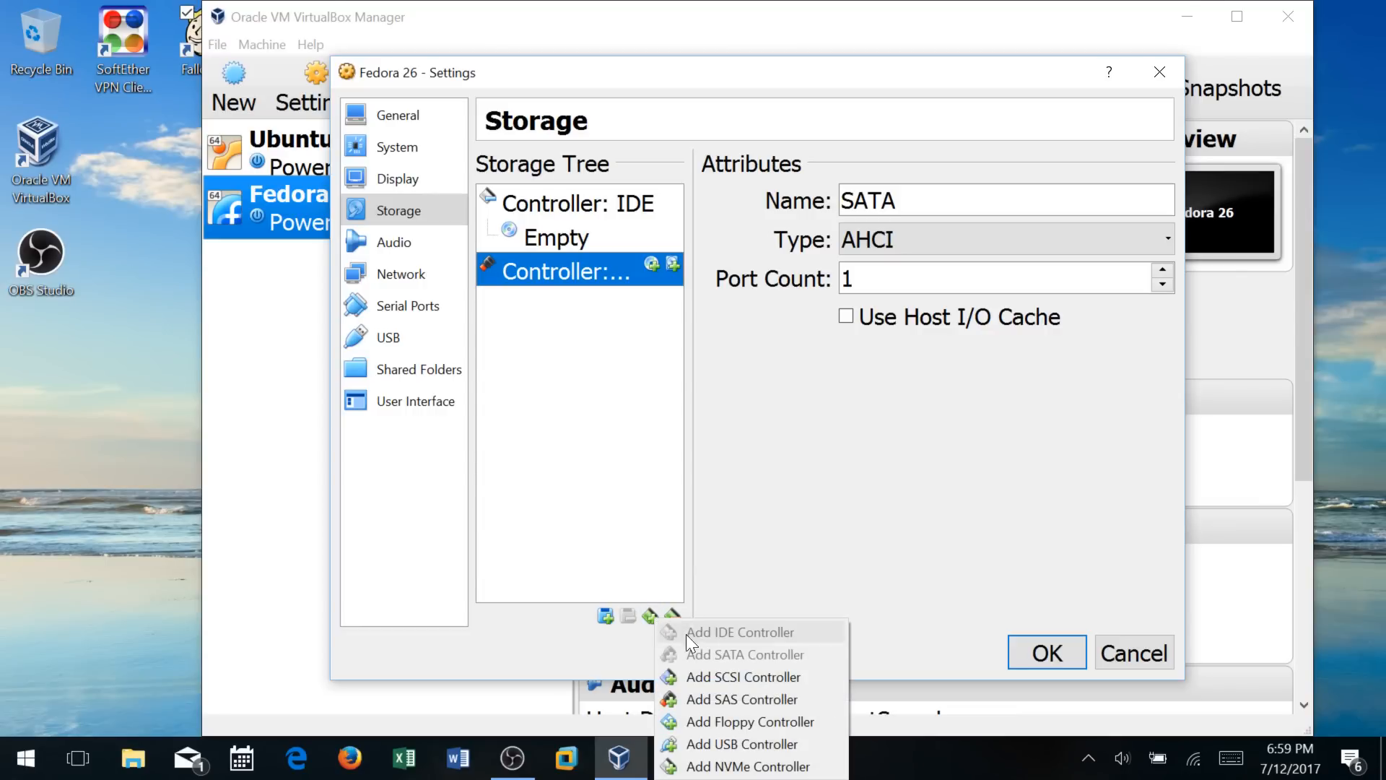
pyautogui.click(569, 645)
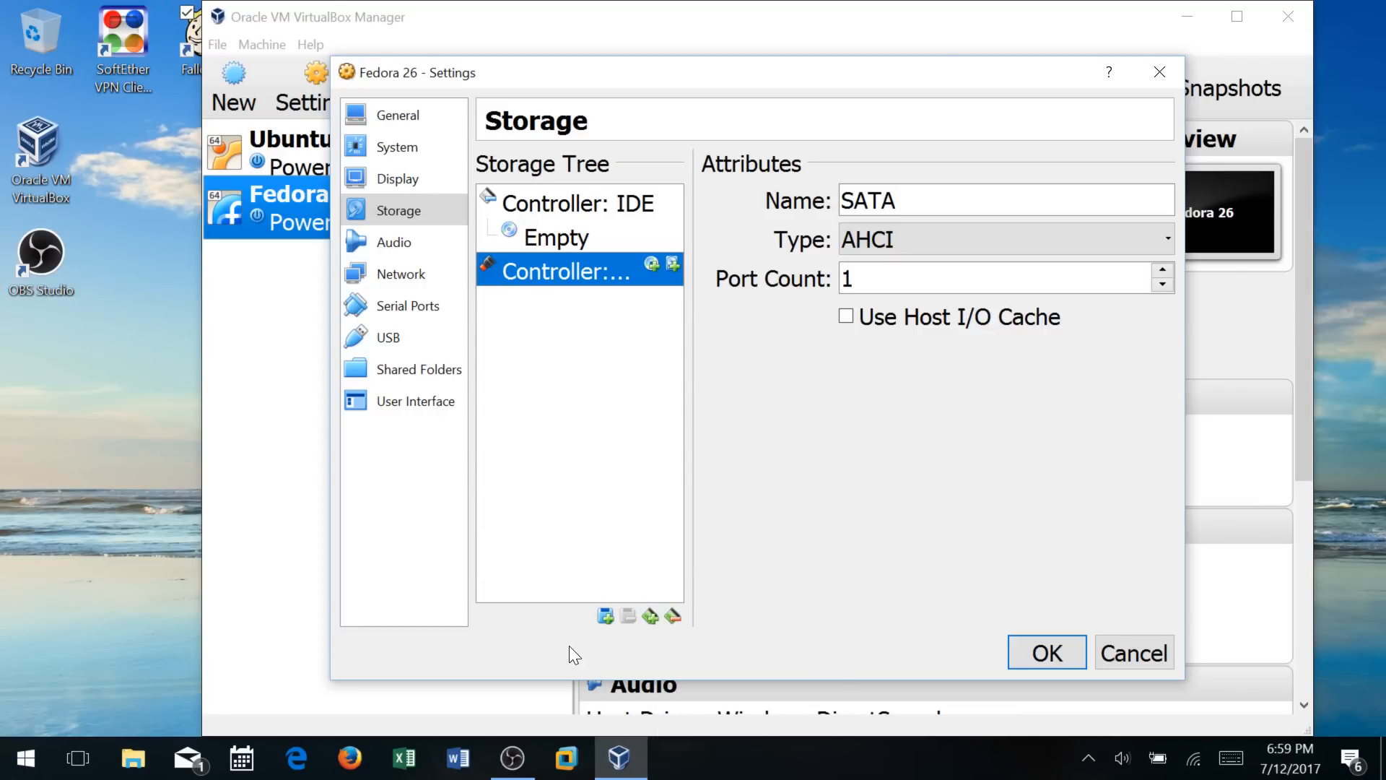
pyautogui.click(610, 619)
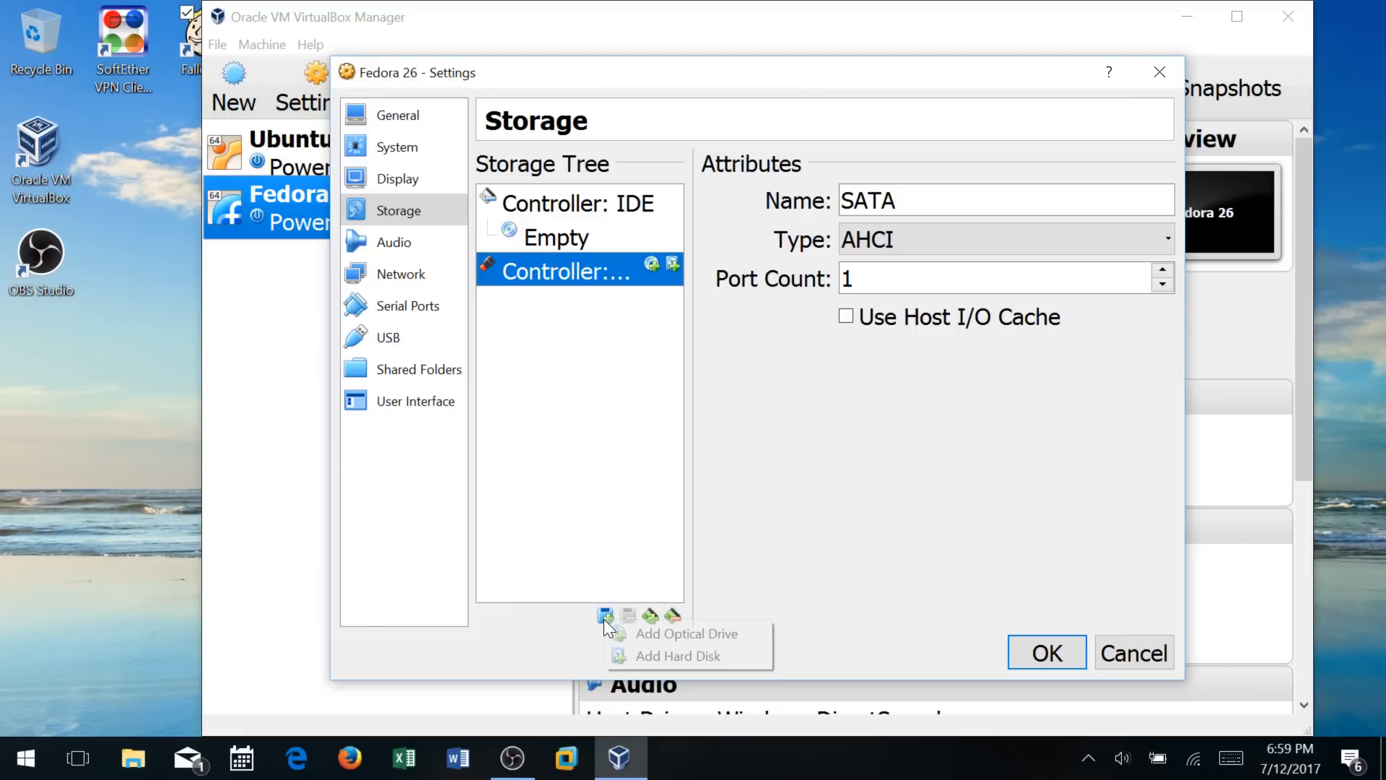
pyautogui.click(625, 654)
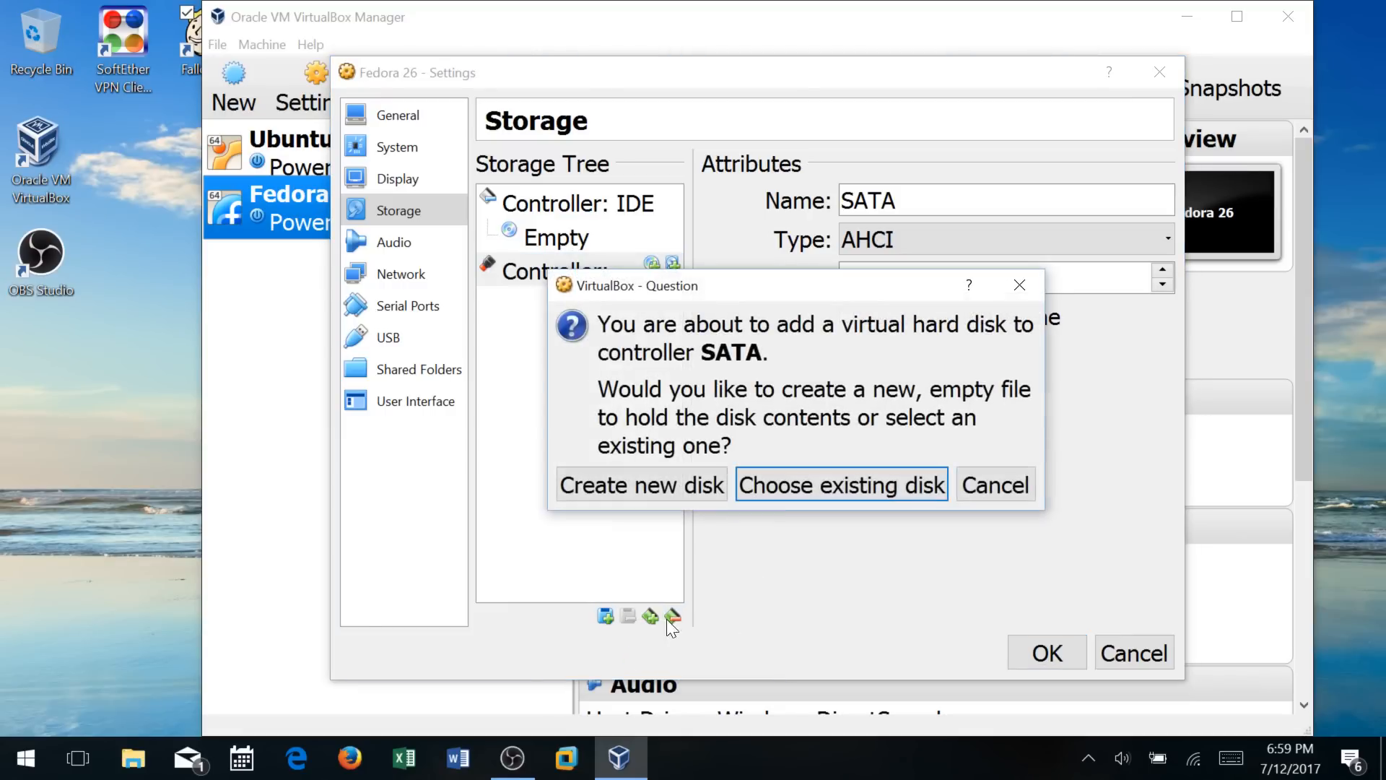
pyautogui.click(676, 482)
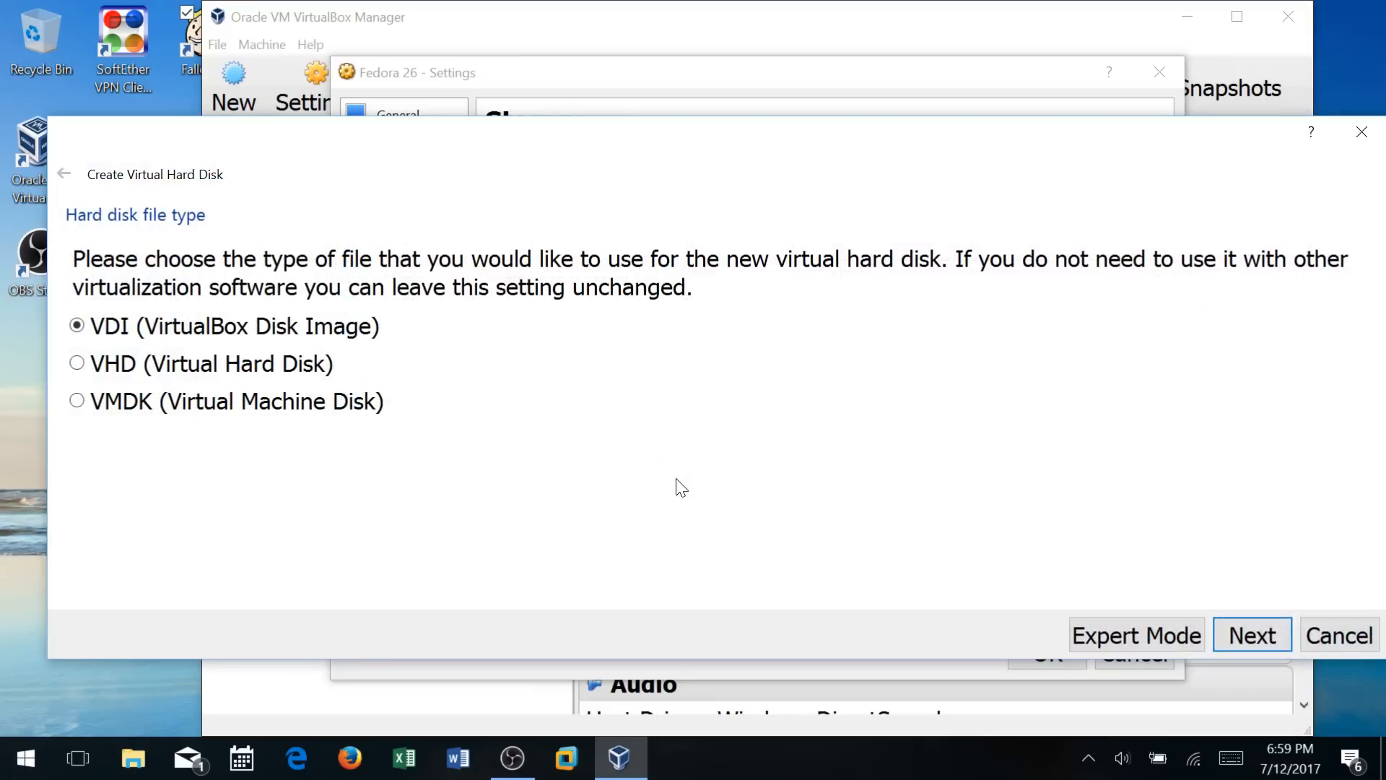
pyautogui.click(1259, 639)
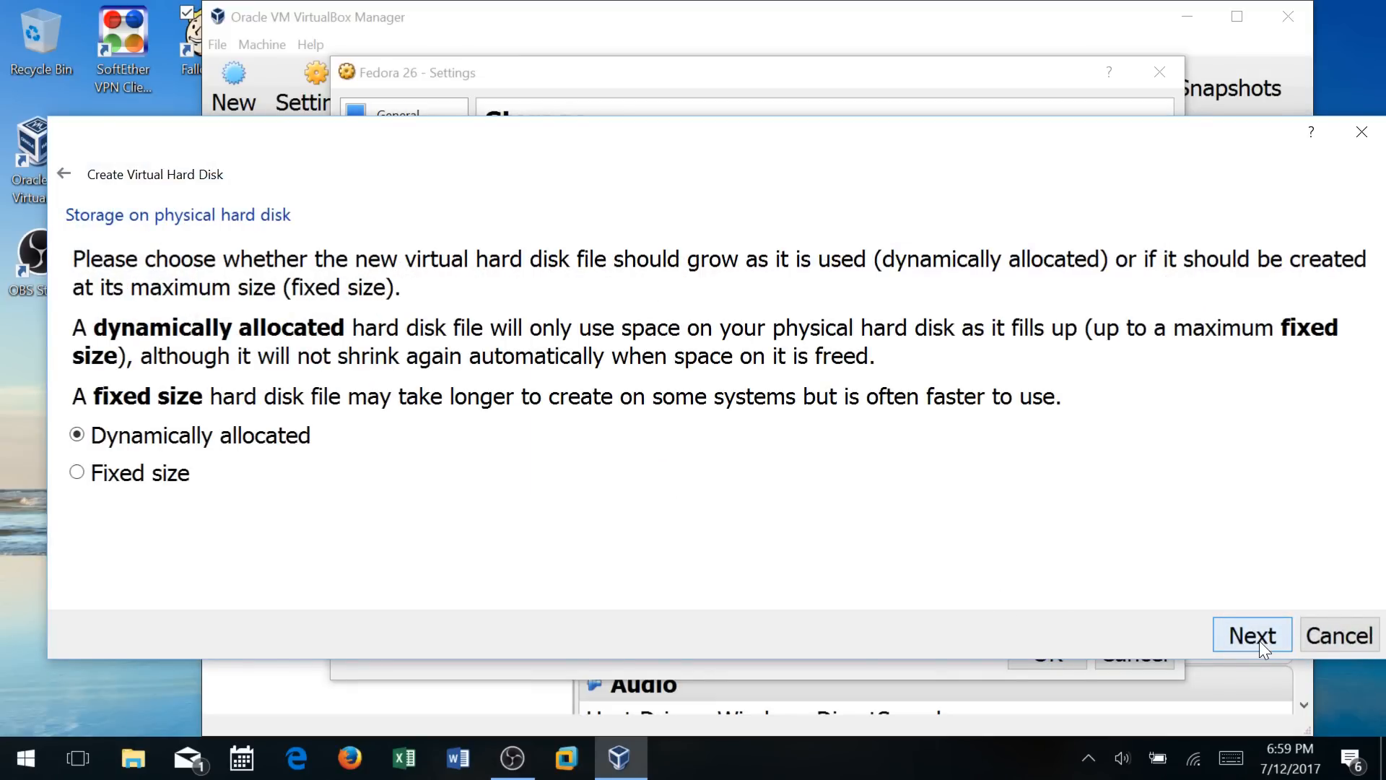
pyautogui.click(1259, 639)
pyautogui.click(1293, 434)
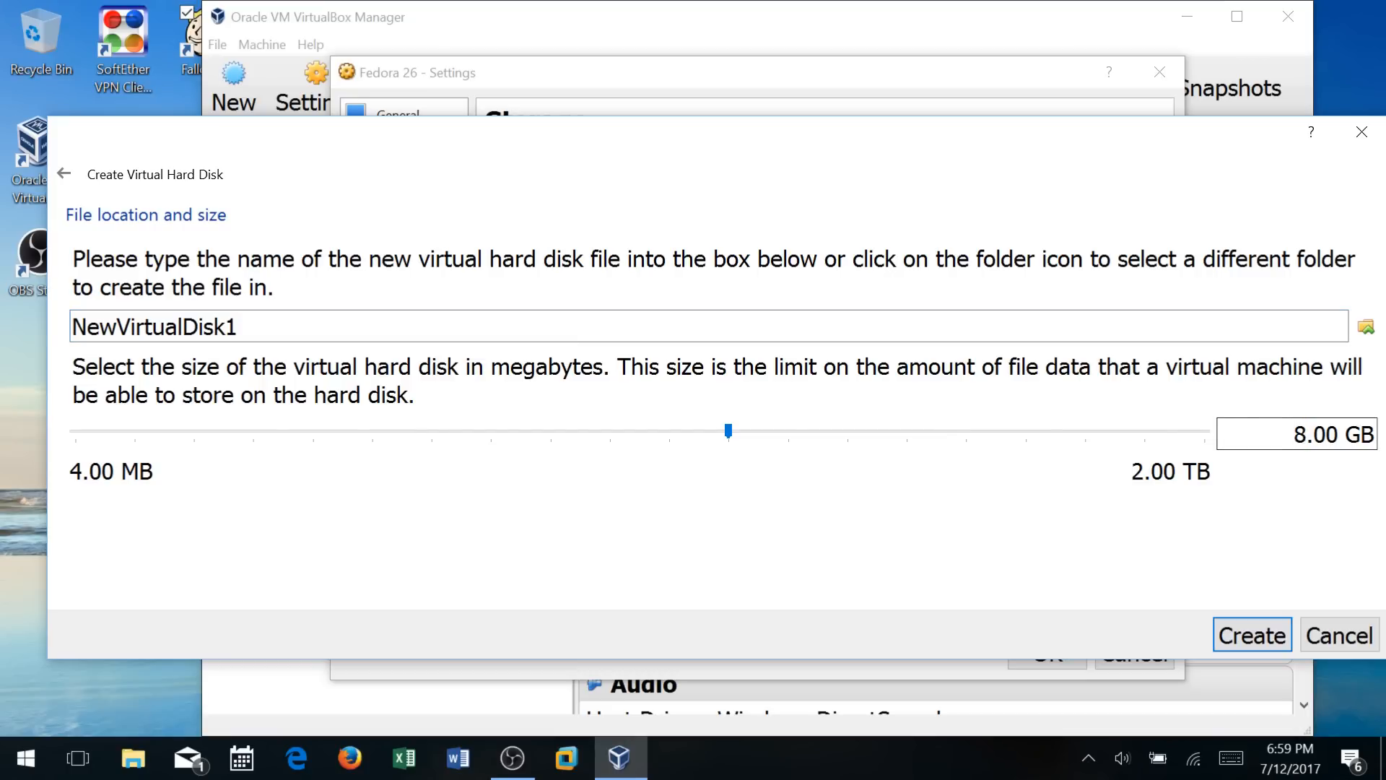
pyautogui.write('60')
pyautogui.press('BackSpace')
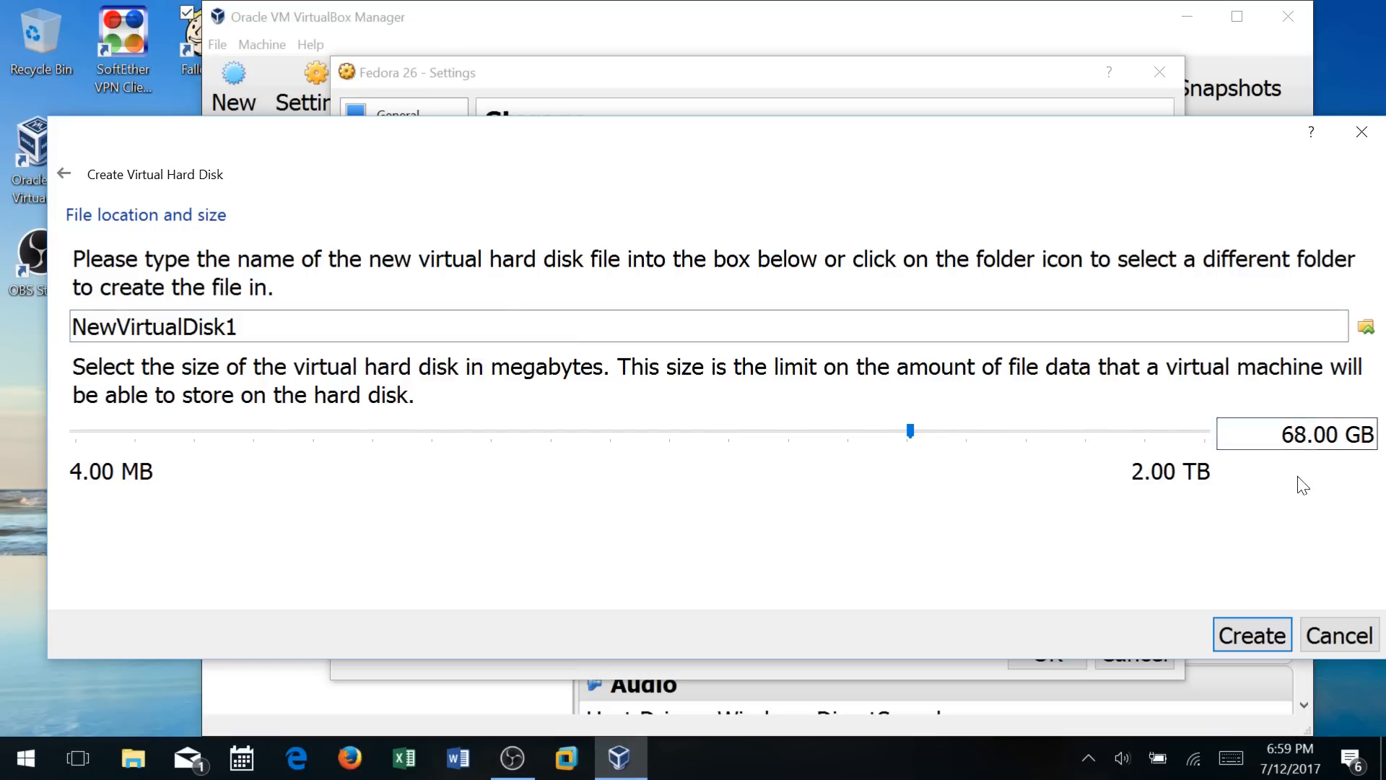
pyautogui.press('Right')
pyautogui.press('BackSpace')
pyautogui.write('0')
pyautogui.click(1254, 638)
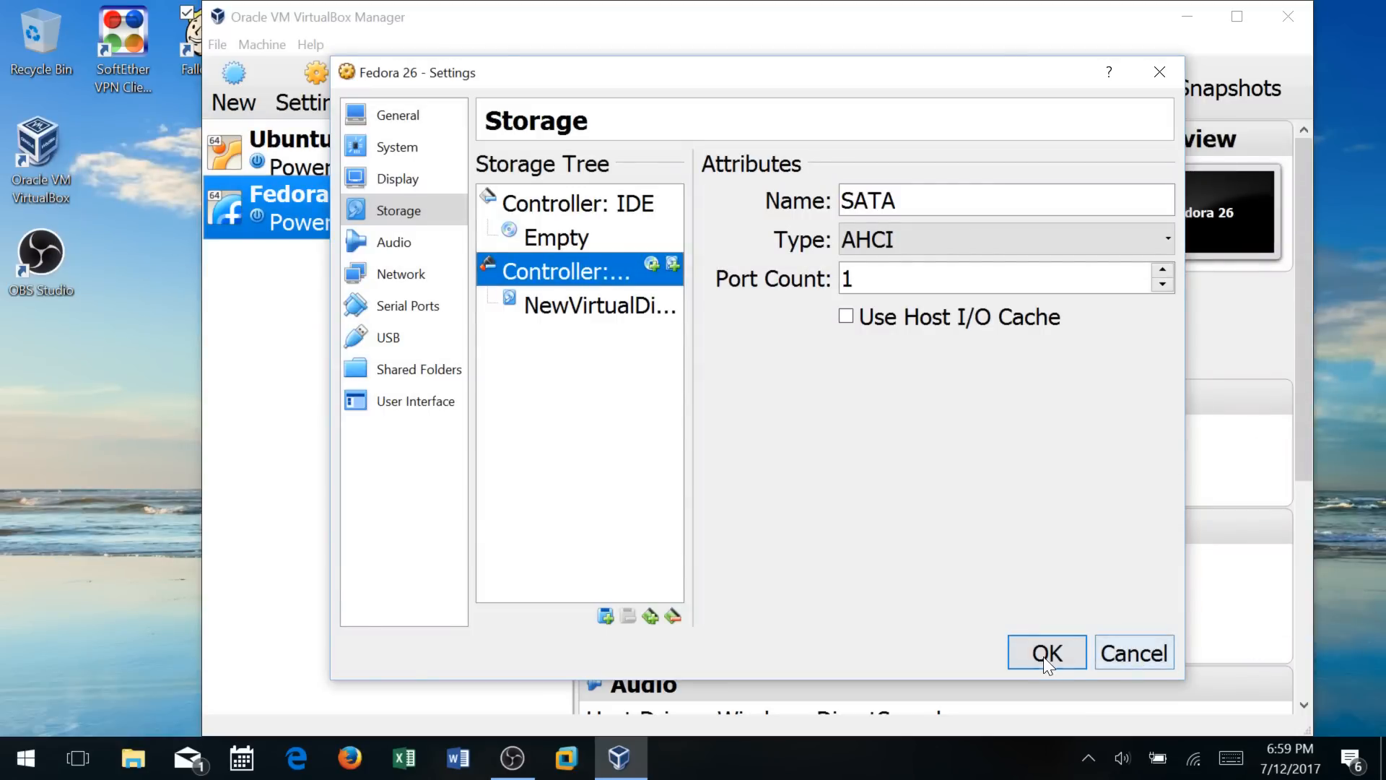
pyautogui.click(1038, 652)
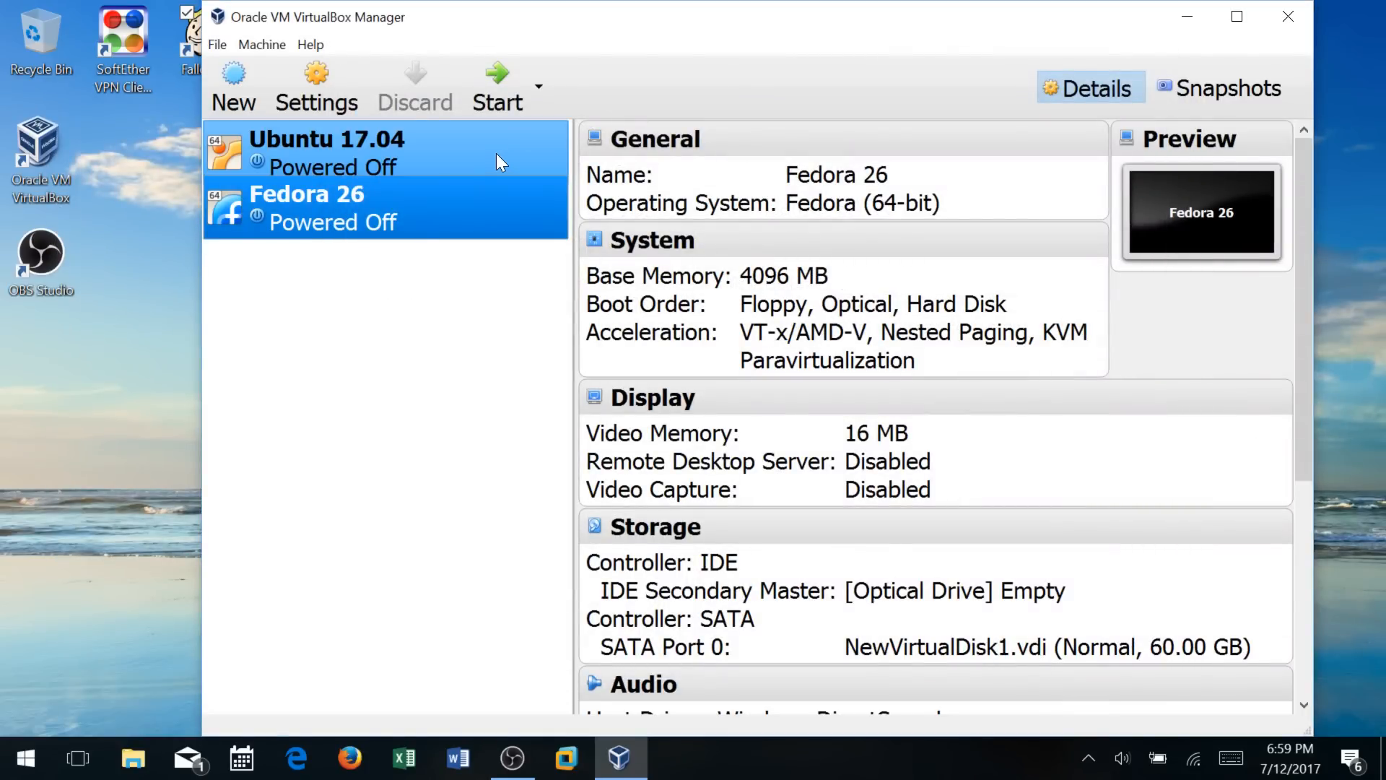
# Start the Fedora 26 virtual machine, minimize VirtualBox Manager and move the machine's window higher on the desktop
pyautogui.click(498, 101)
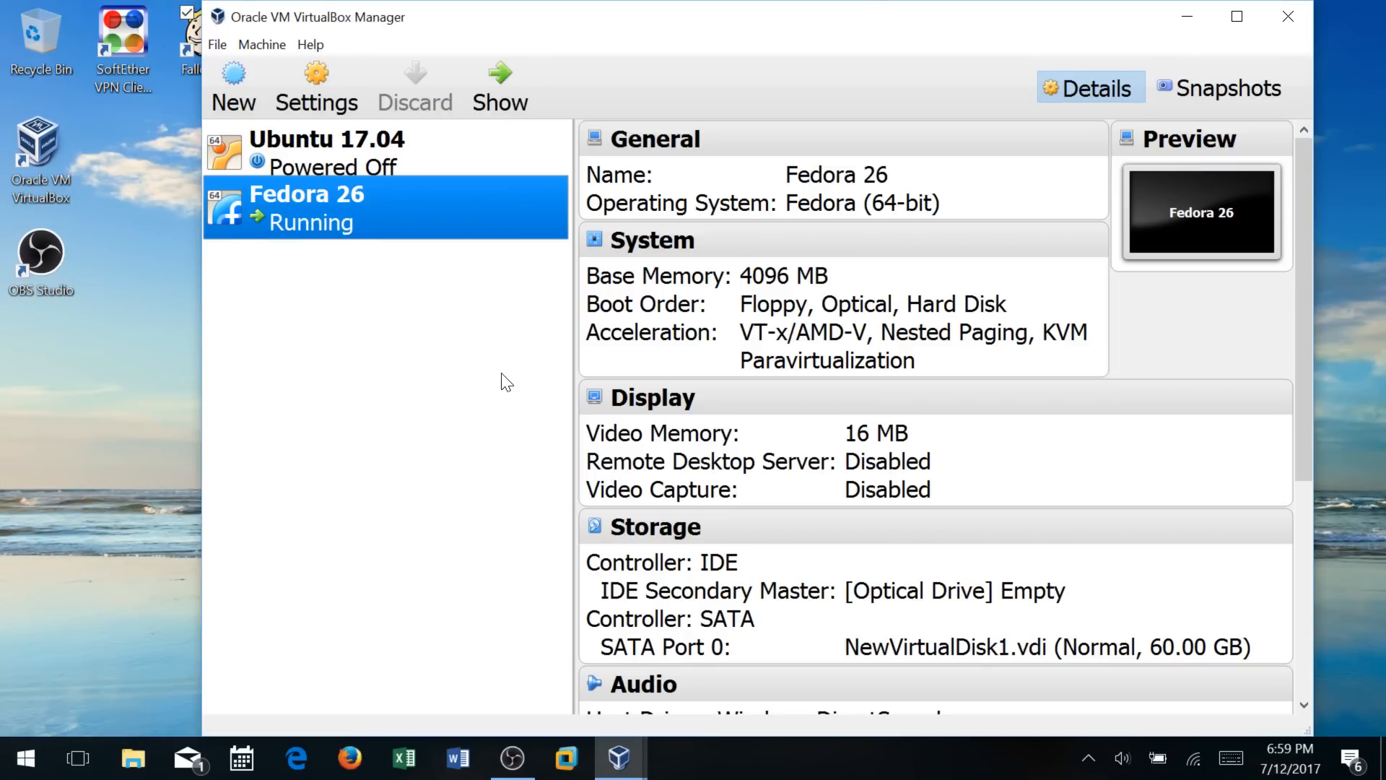
pyautogui.moveTo(845, 18); pyautogui.dragTo(830, 195)
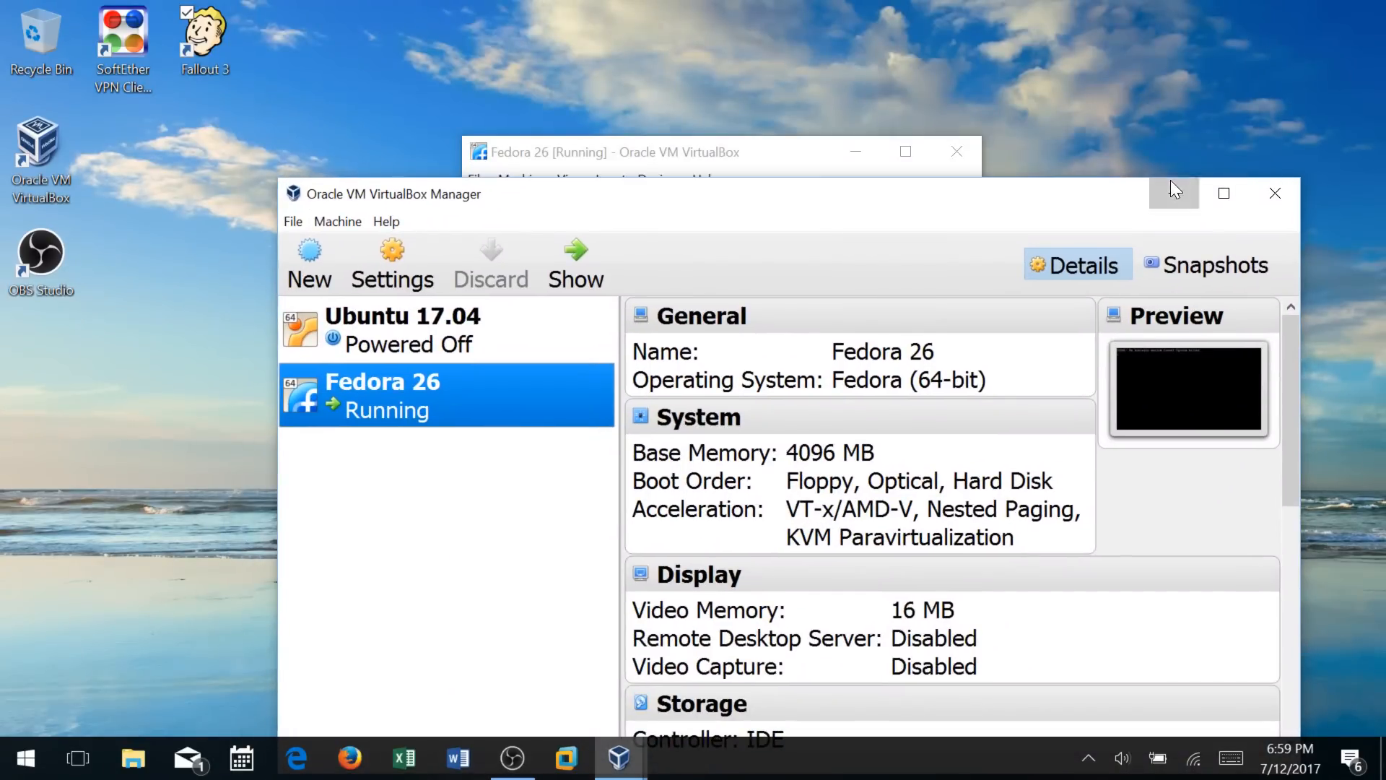
pyautogui.click(1171, 180)
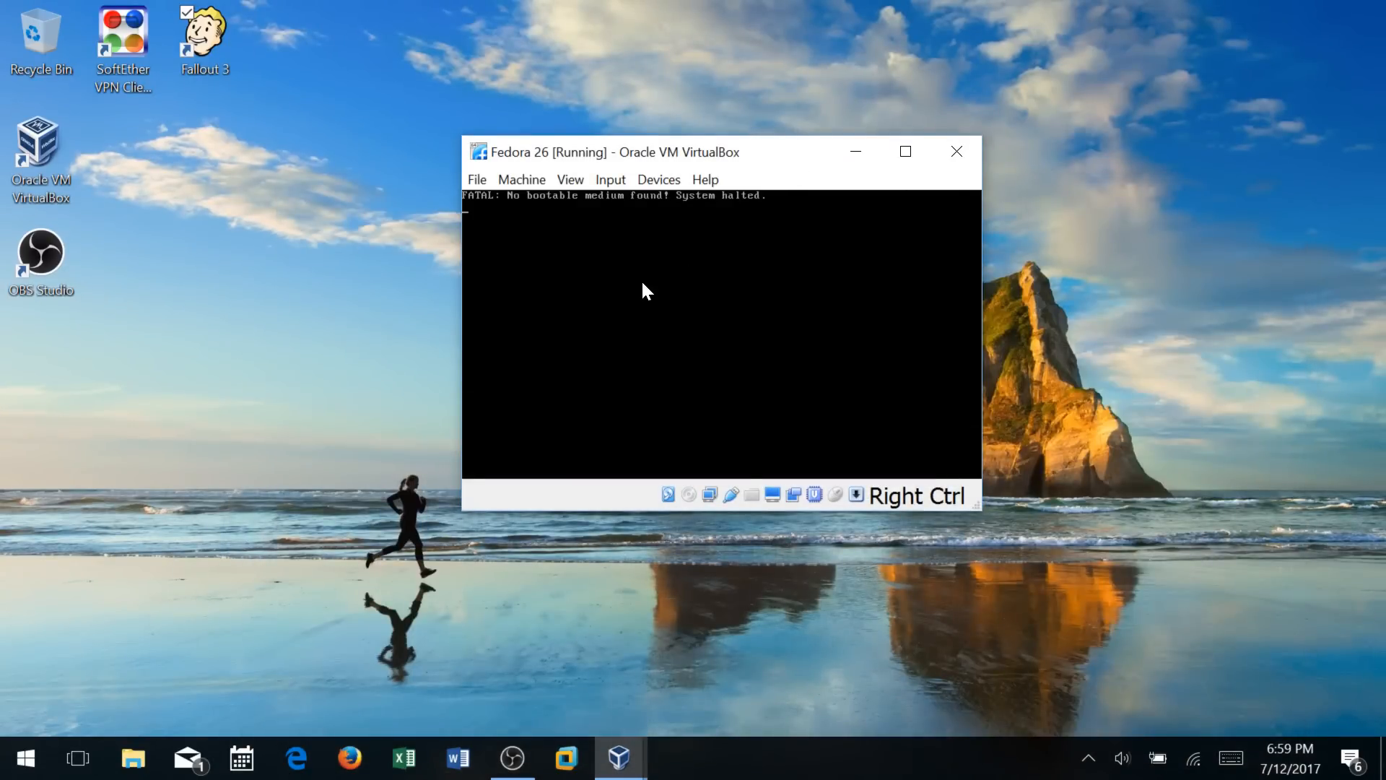
pyautogui.moveTo(751, 155); pyautogui.dragTo(700, 97)
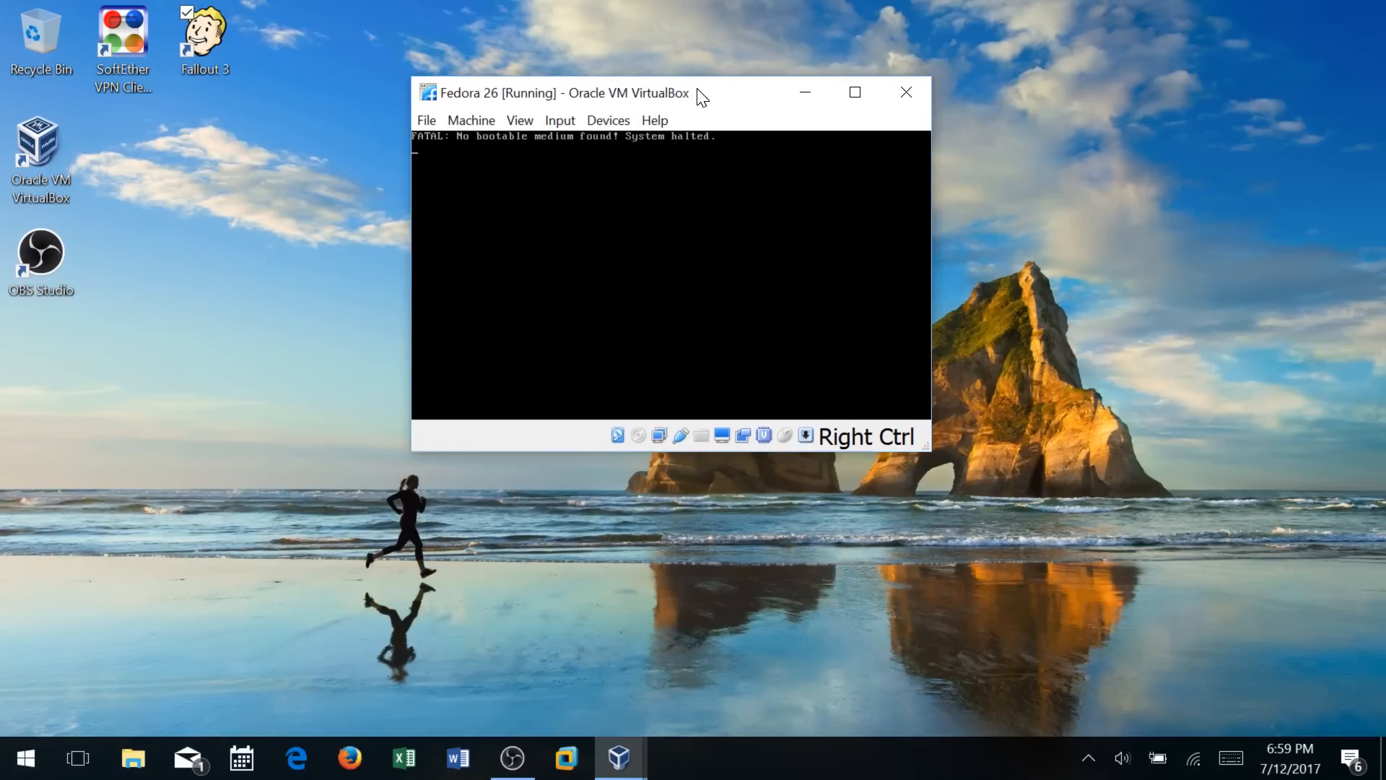
# Load Fedora-Workstation-Live-x86_64-26-1.5.iso from the Downloads folder into the running machine's optical drive
pyautogui.click(473, 122)
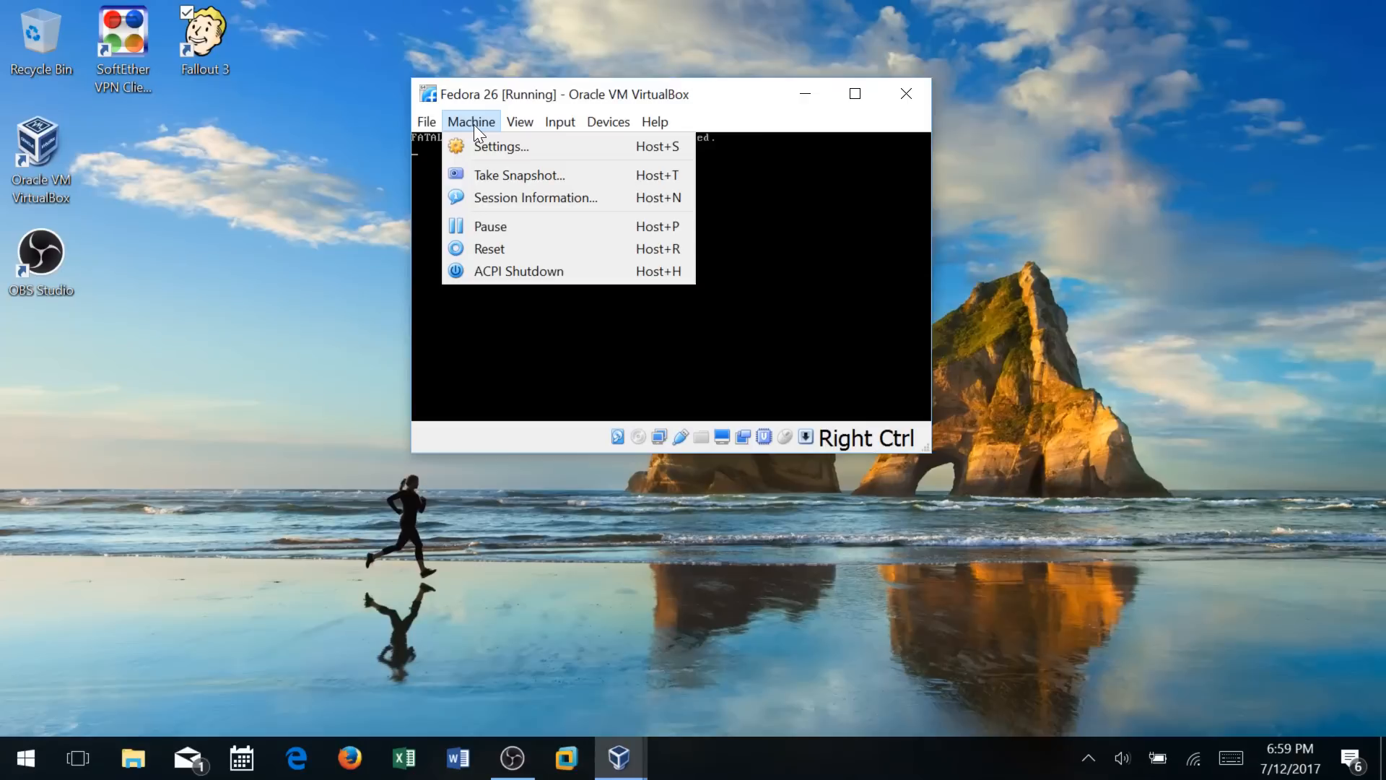
pyautogui.moveTo(630, 124)
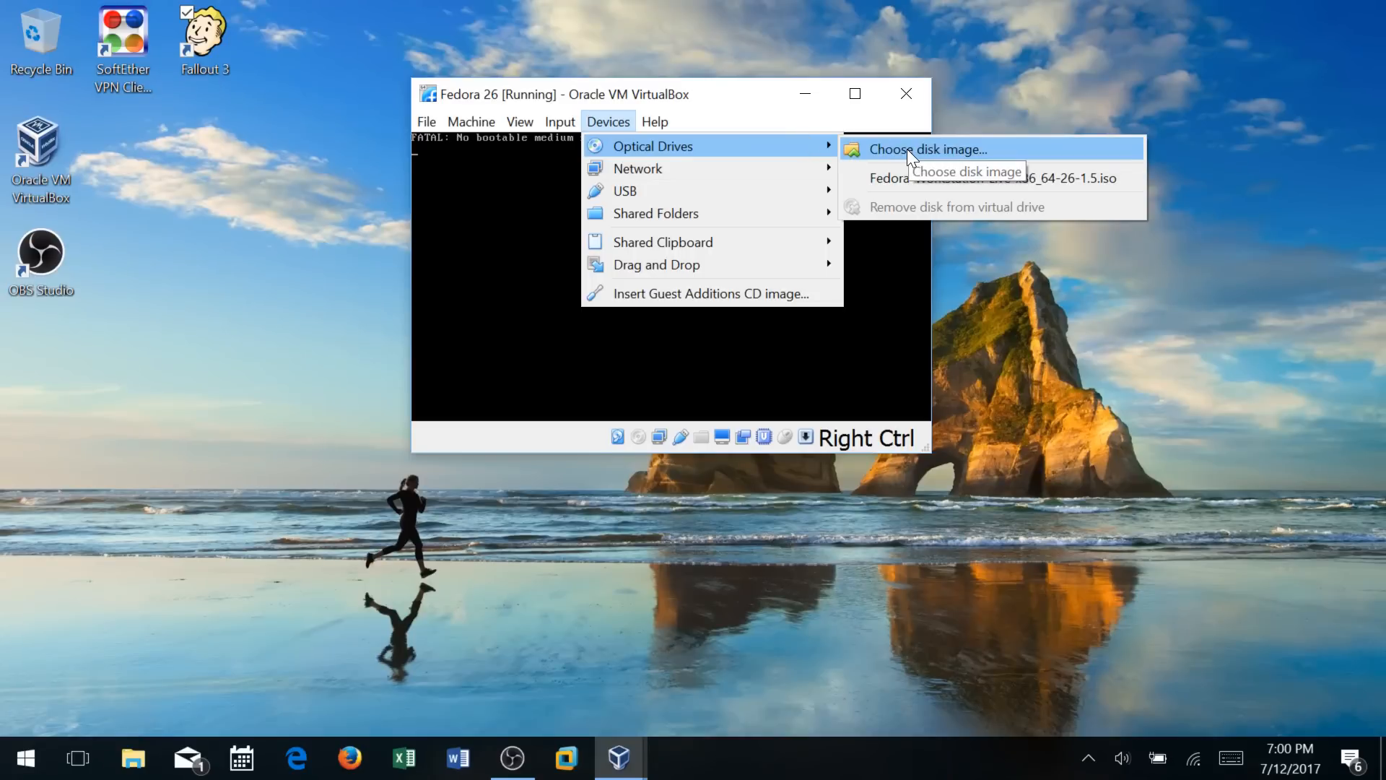
pyautogui.click(907, 148)
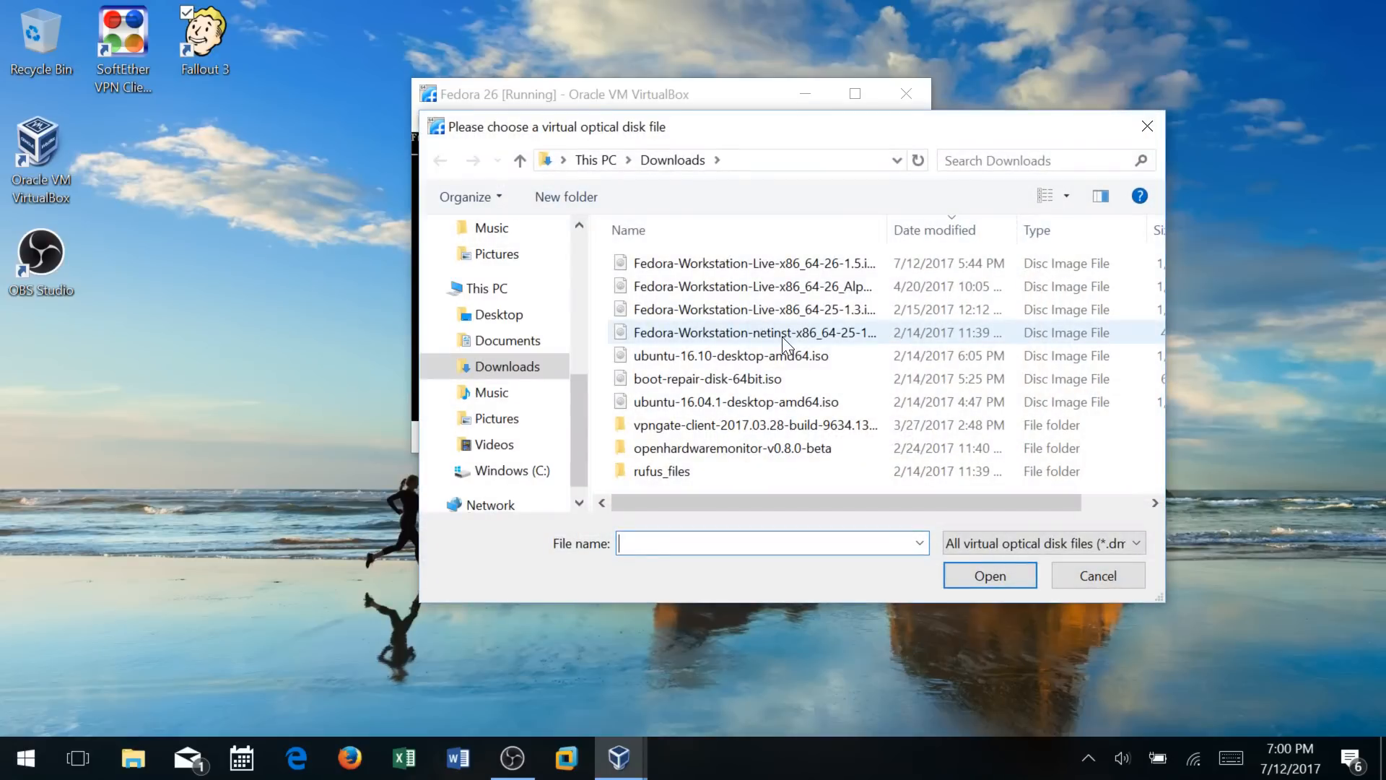
pyautogui.moveTo(890, 232); pyautogui.dragTo(1040, 232)
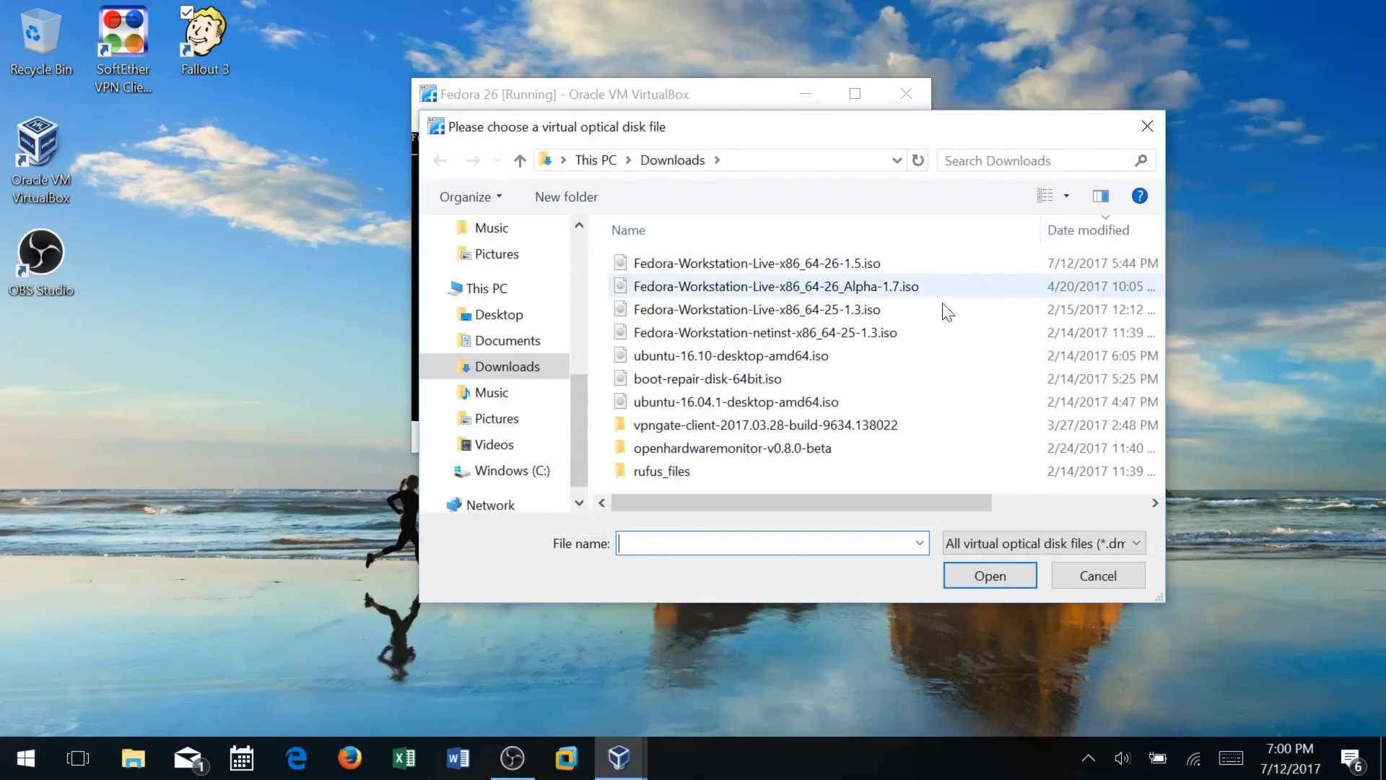
pyautogui.moveTo(875, 262)
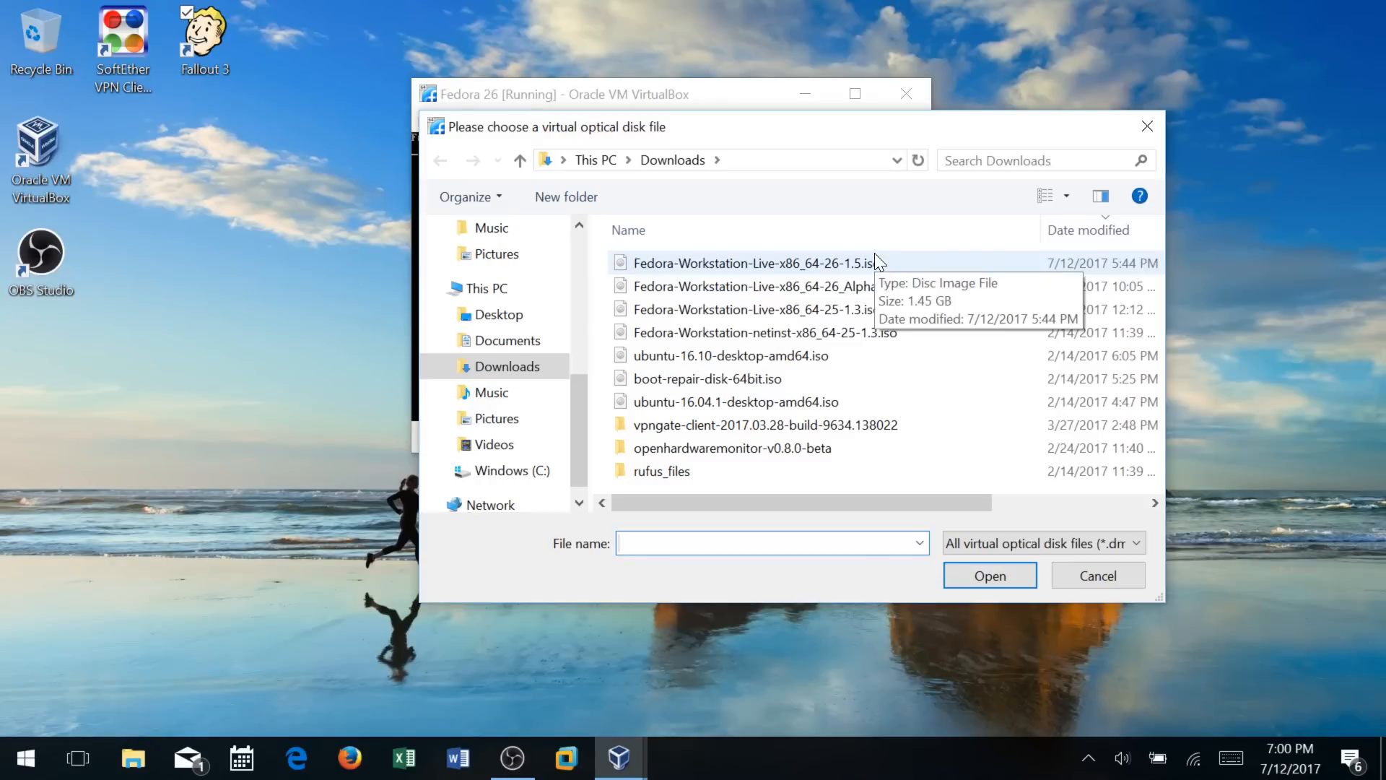
pyautogui.doubleClick(838, 270)
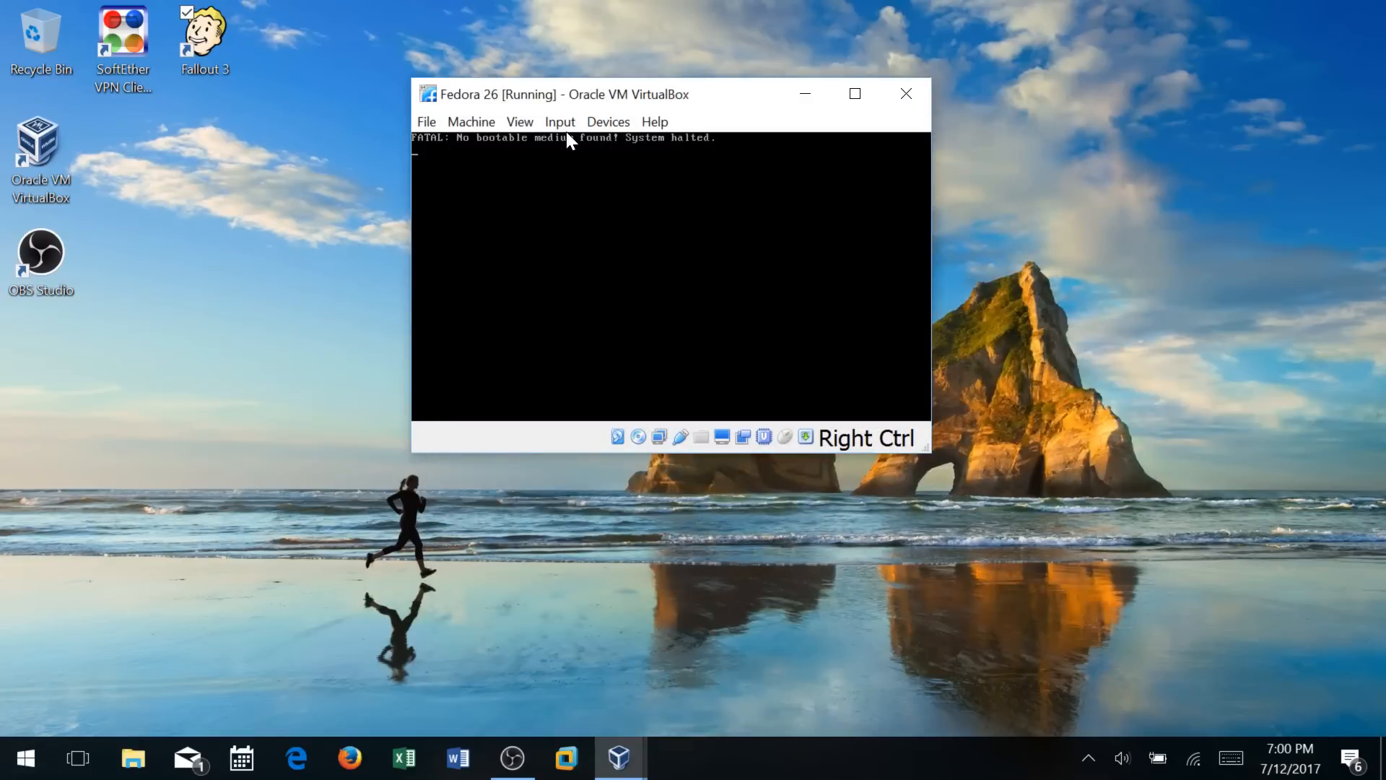
# Reset the Fedora 26 virtual machine and choose not to show the reset confirmation again
pyautogui.click(478, 124)
pyautogui.click(478, 124)
pyautogui.click(425, 123)
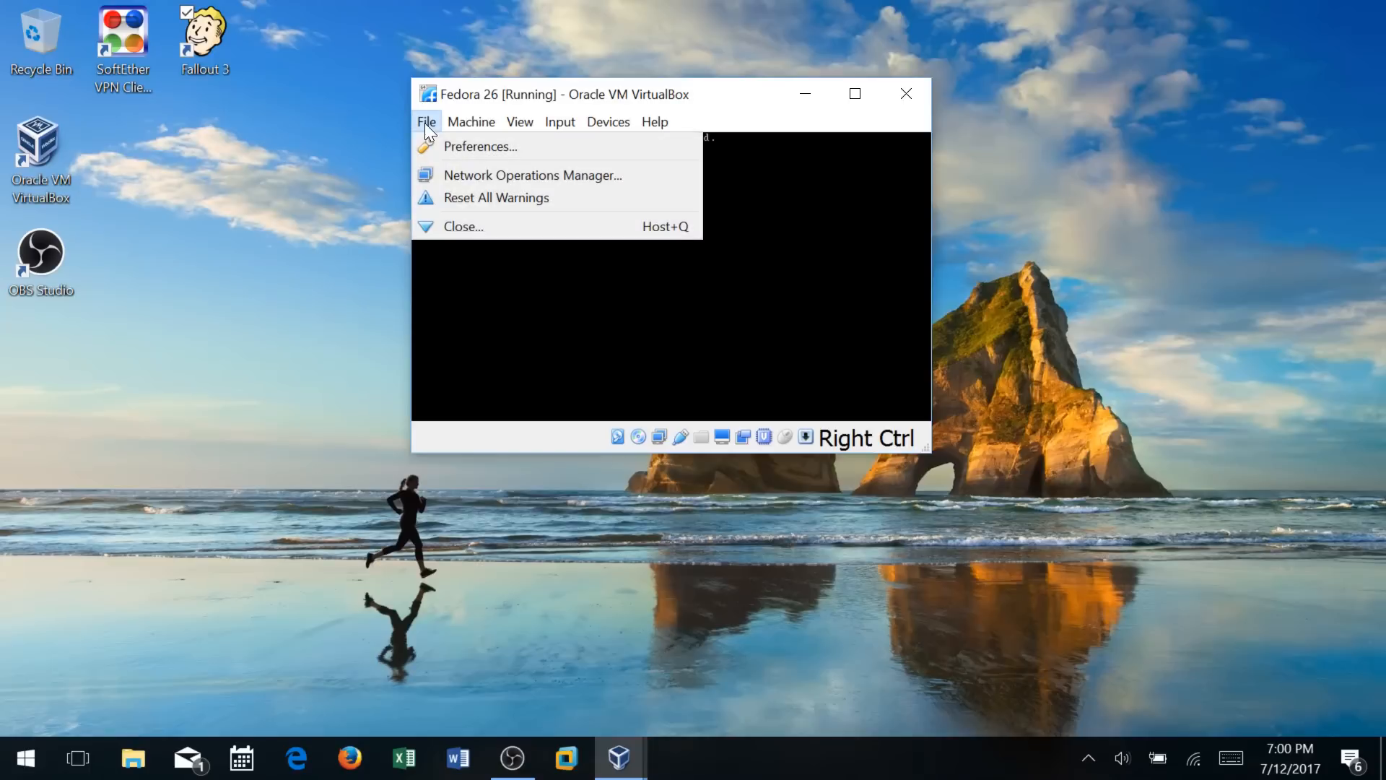
pyautogui.click(425, 123)
pyautogui.click(596, 120)
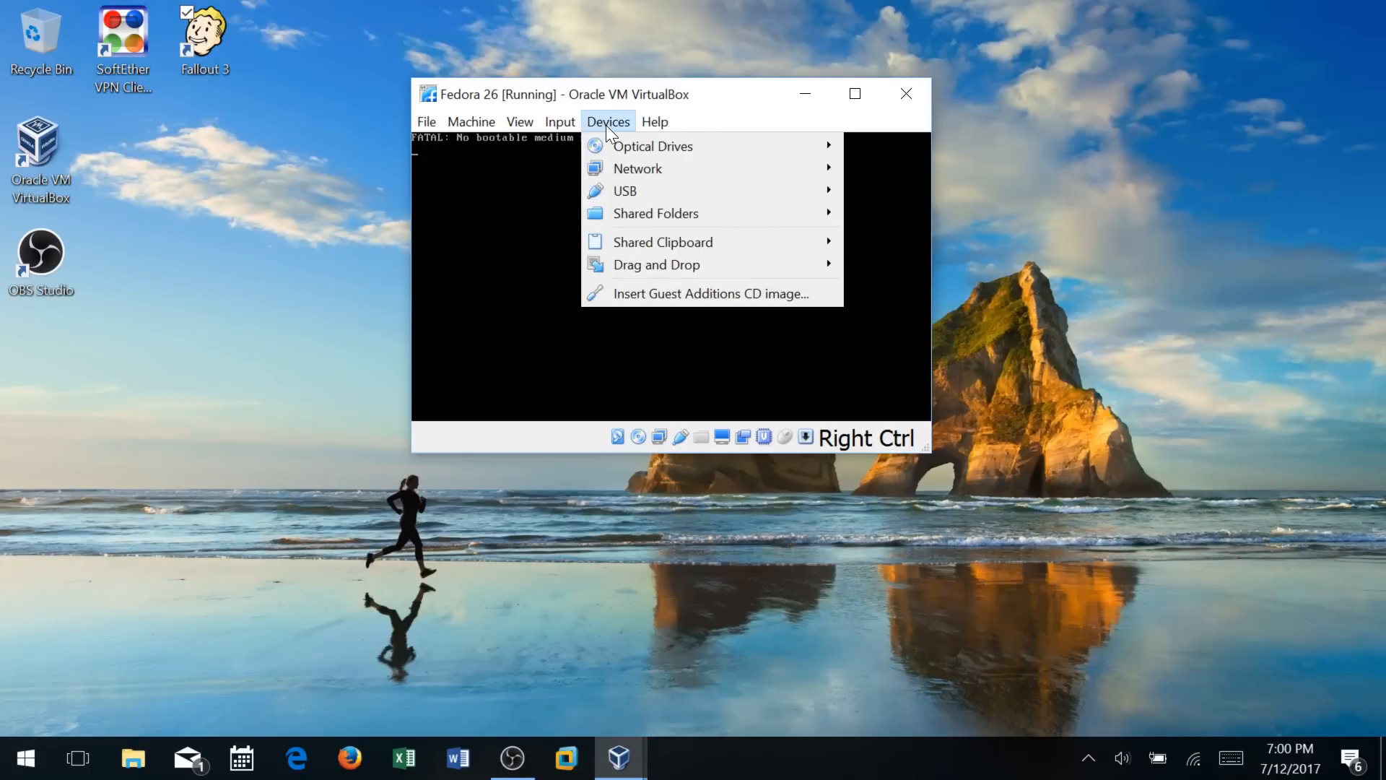
pyautogui.moveTo(553, 122)
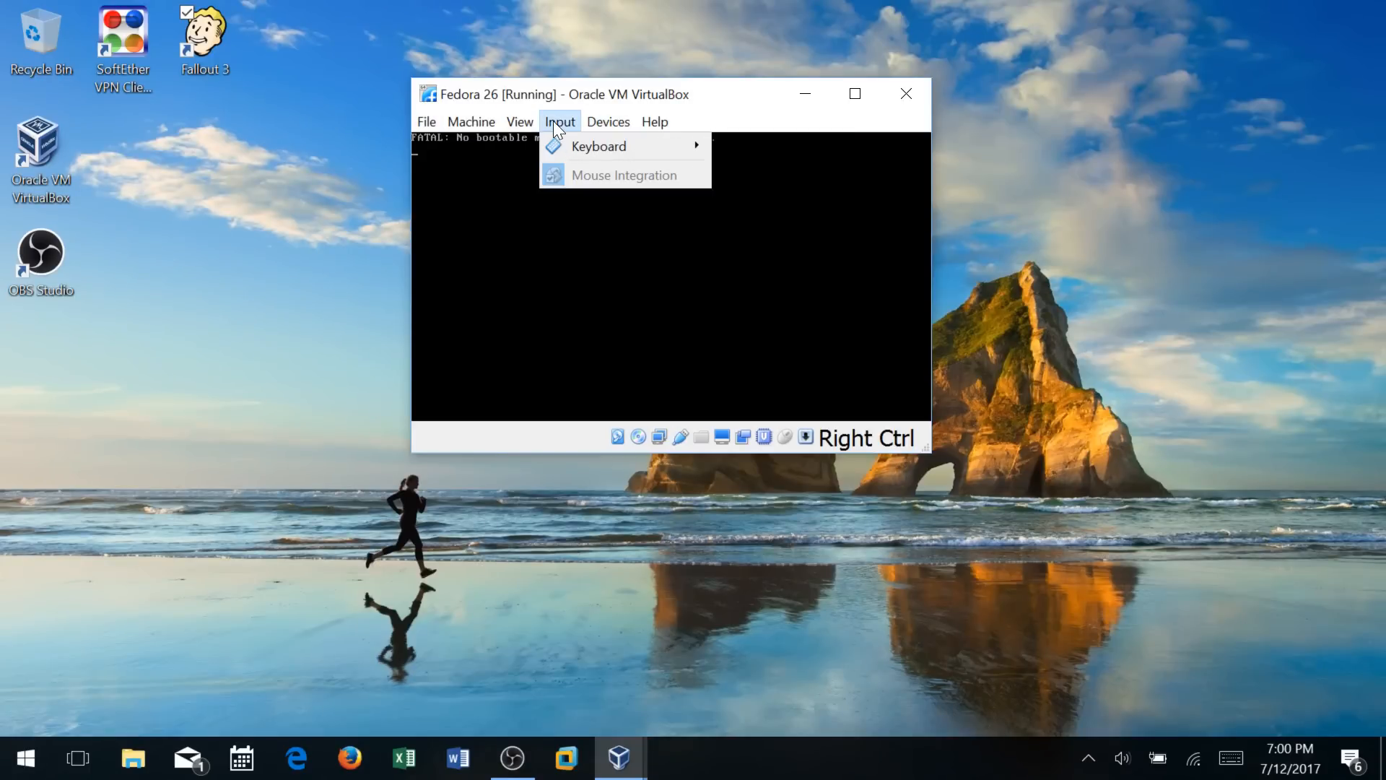
pyautogui.moveTo(467, 120)
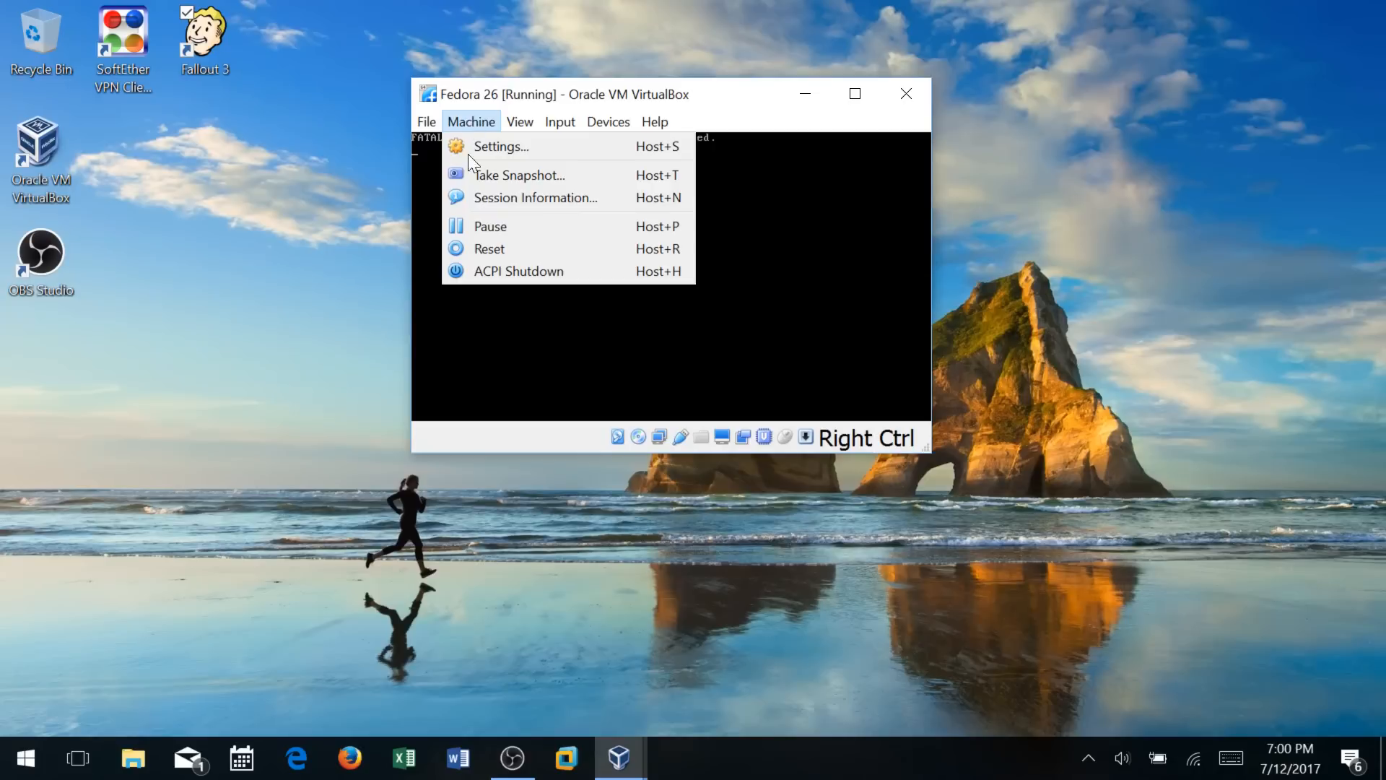
pyautogui.click(472, 257)
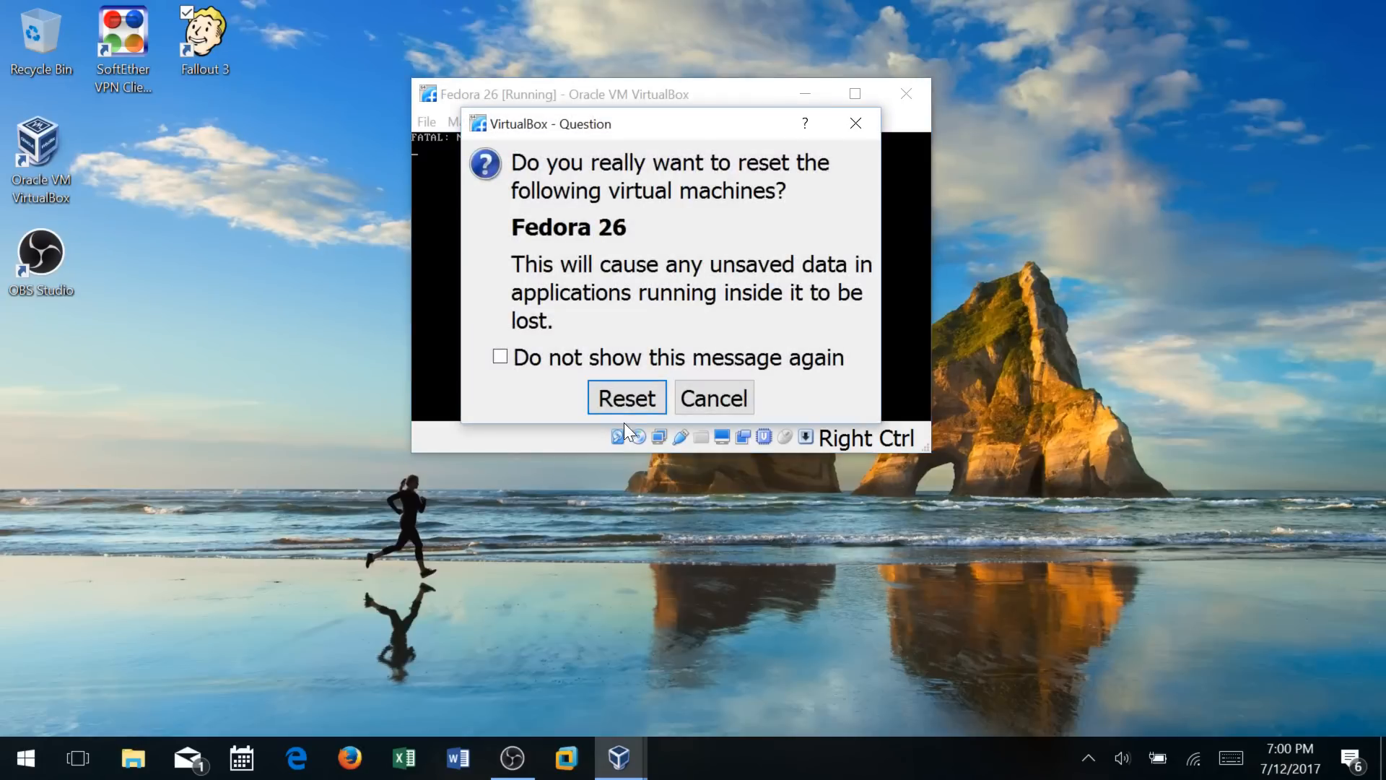
pyautogui.click(583, 358)
pyautogui.click(618, 392)
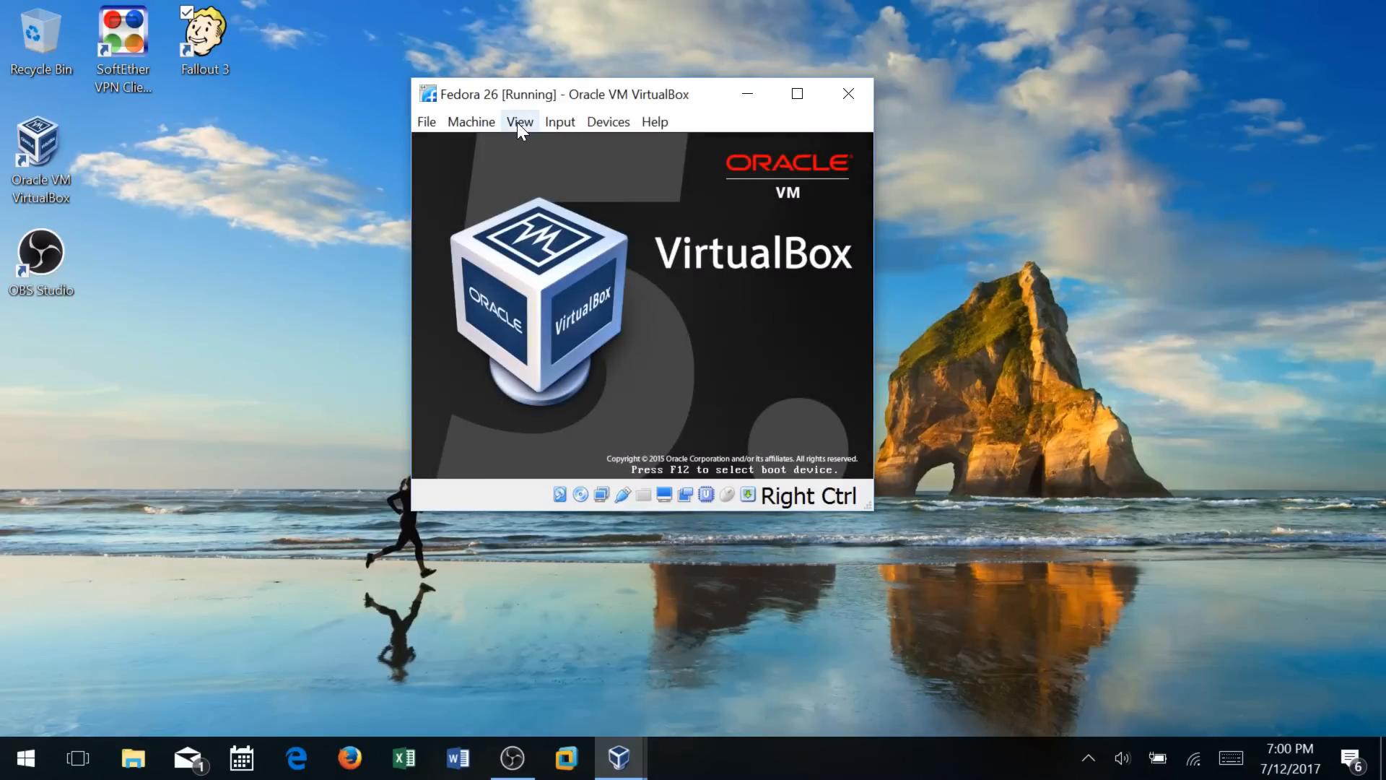
# Set the machine's display scale factor to 200% and boot the Start Fedora-Workstation-Live 26 entry without testing the media
pyautogui.click(517, 123)
pyautogui.moveTo(603, 371)
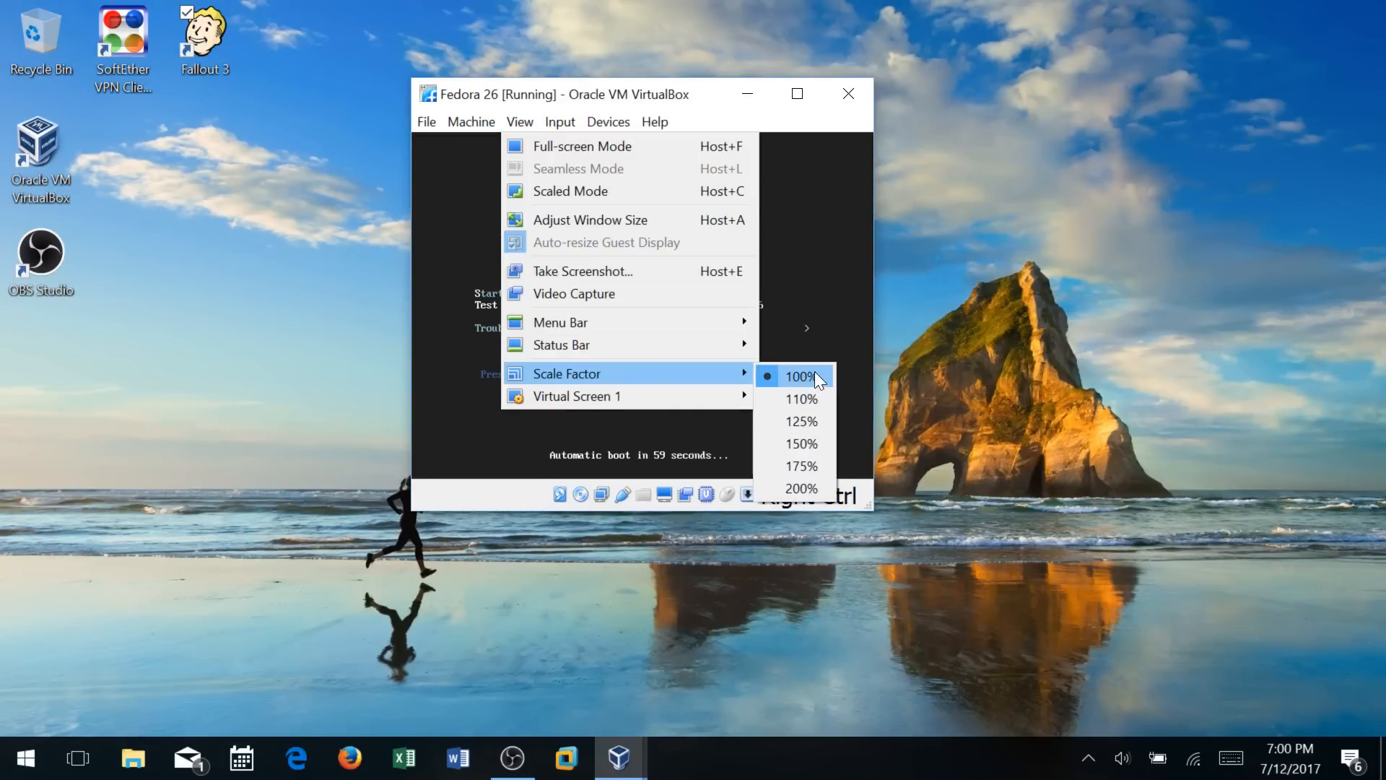
pyautogui.click(811, 489)
pyautogui.moveTo(626, 28); pyautogui.dragTo(875, 35)
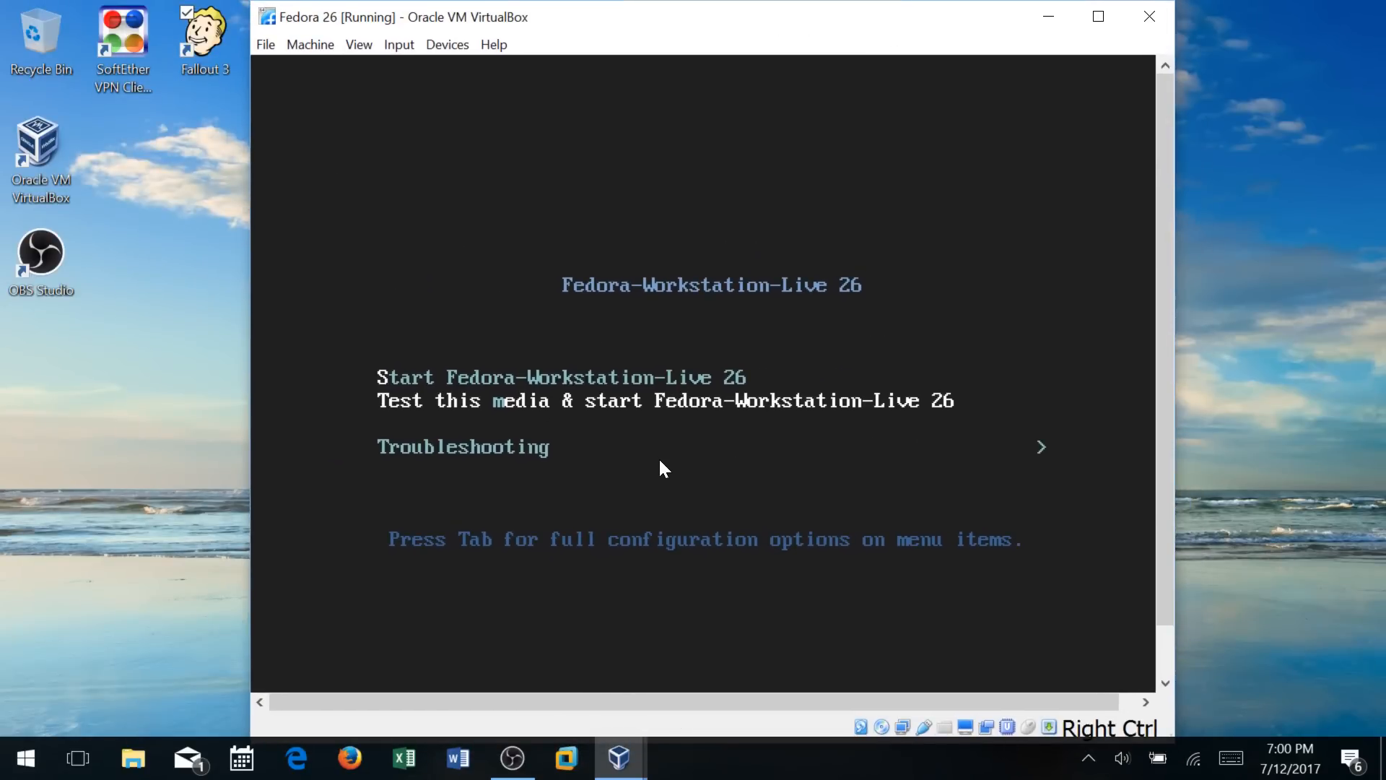
pyautogui.press('Up')
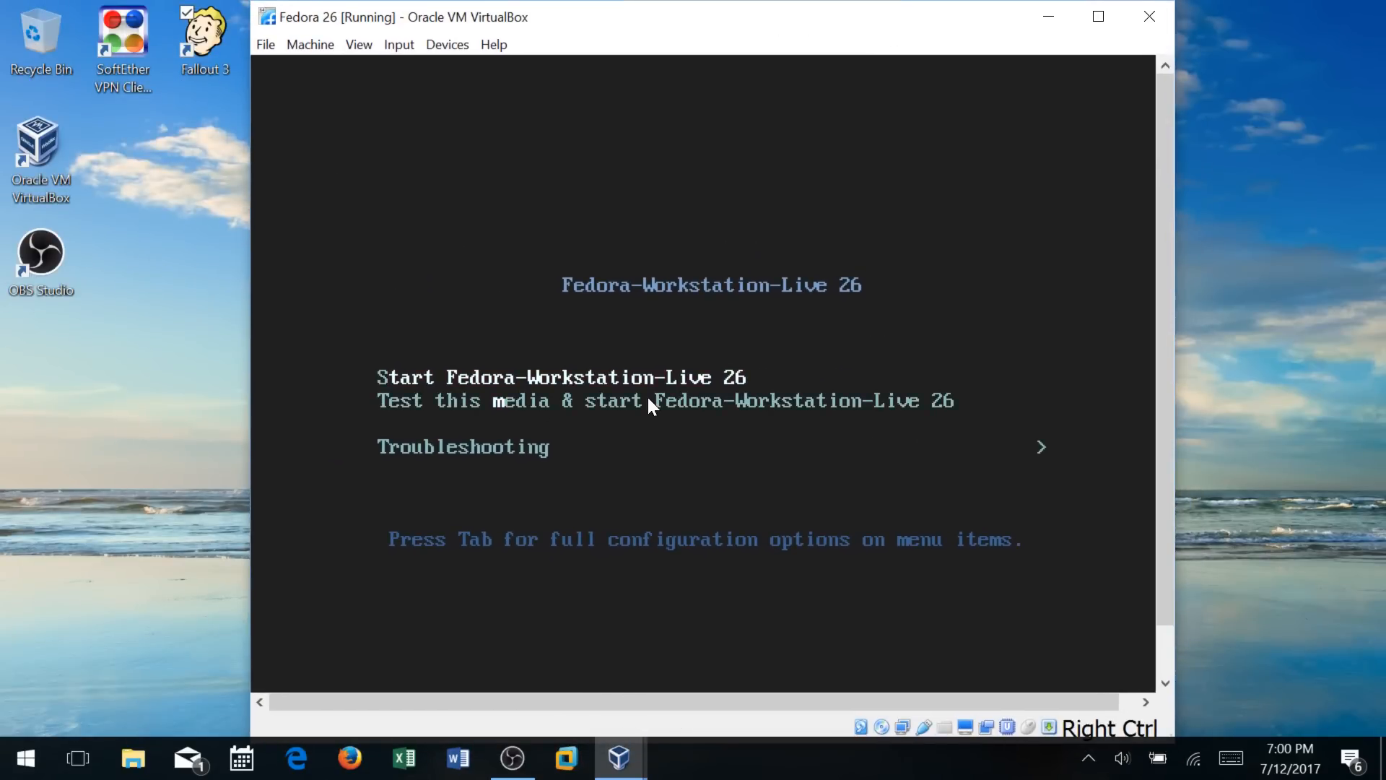
pyautogui.press('Return')
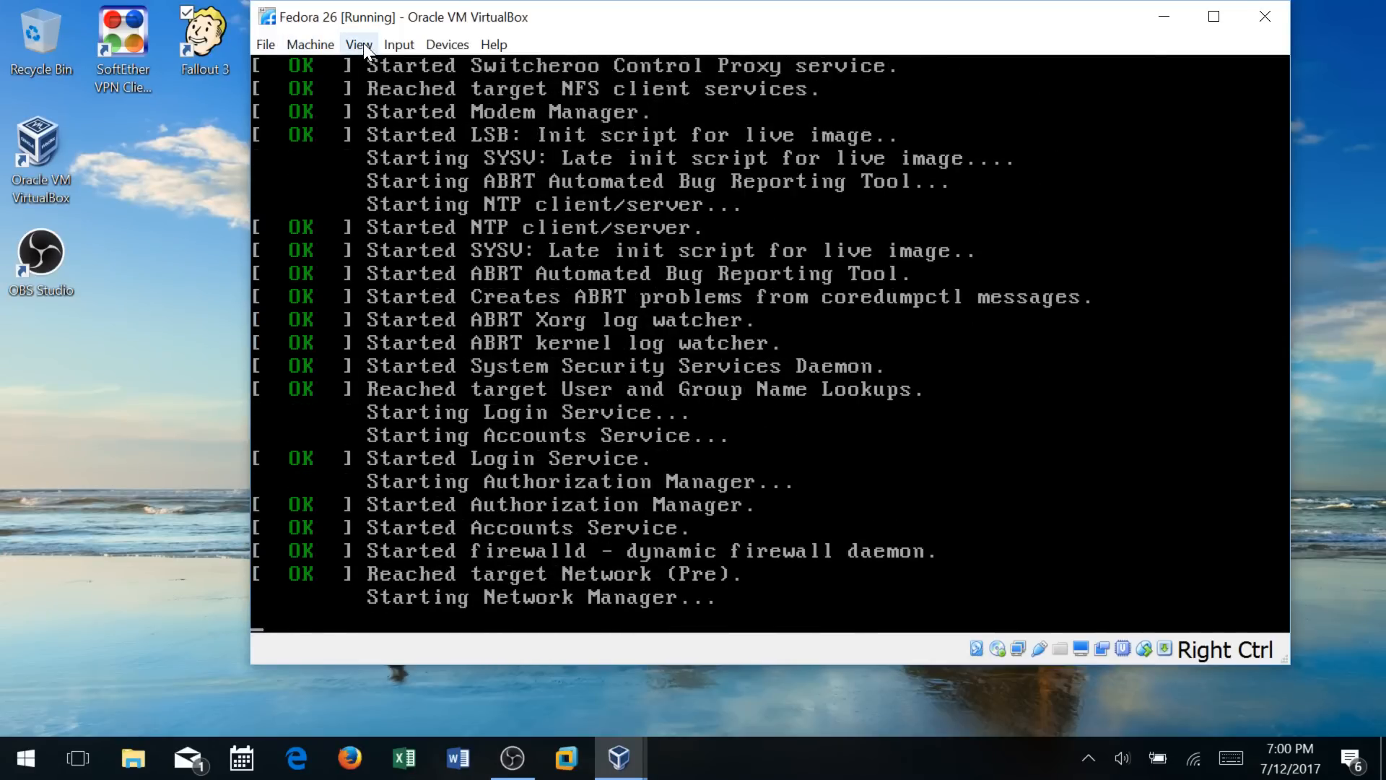
# Set the display scale factor to 175%, log in as Live System User and reposition the machine's window on the desktop
pyautogui.click(363, 42)
pyautogui.moveTo(422, 292)
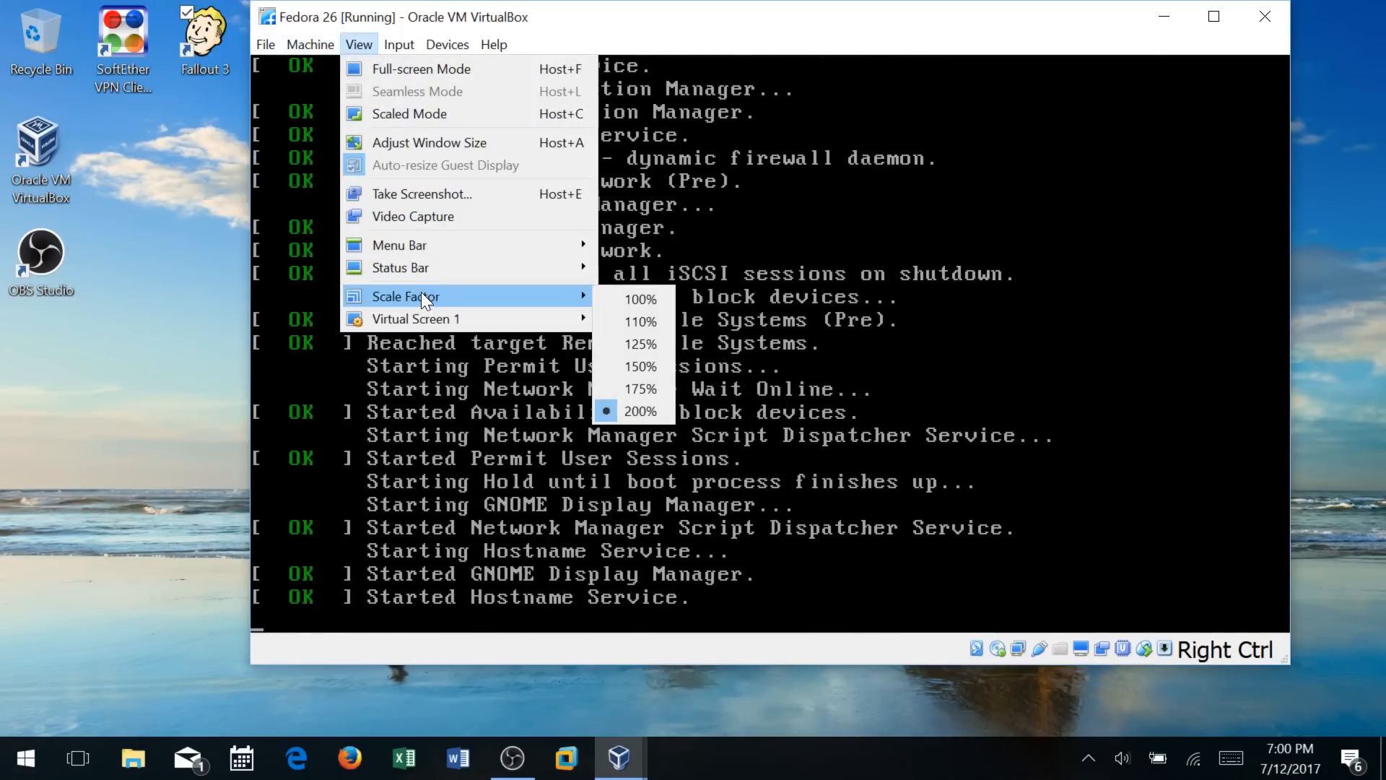
pyautogui.click(640, 388)
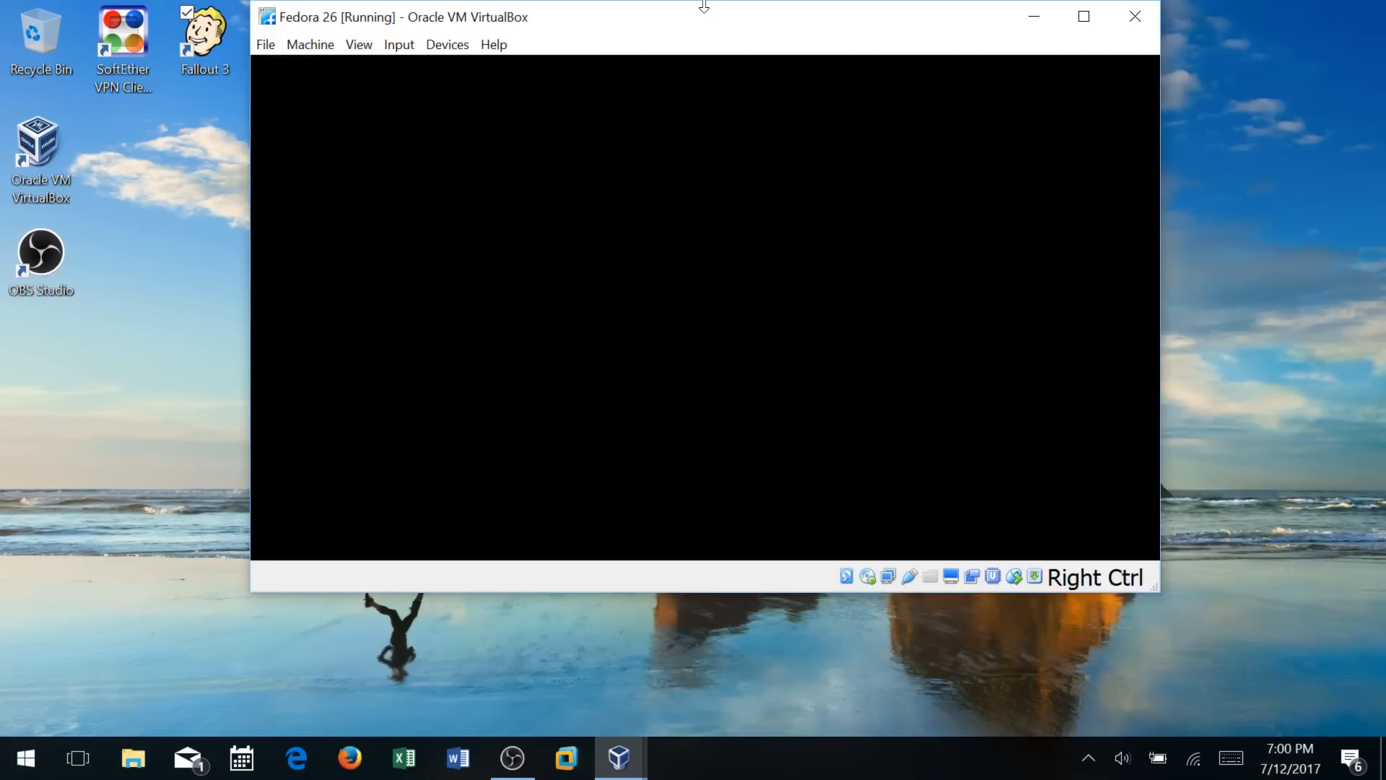
pyautogui.moveTo(702, 21); pyautogui.dragTo(671, 99)
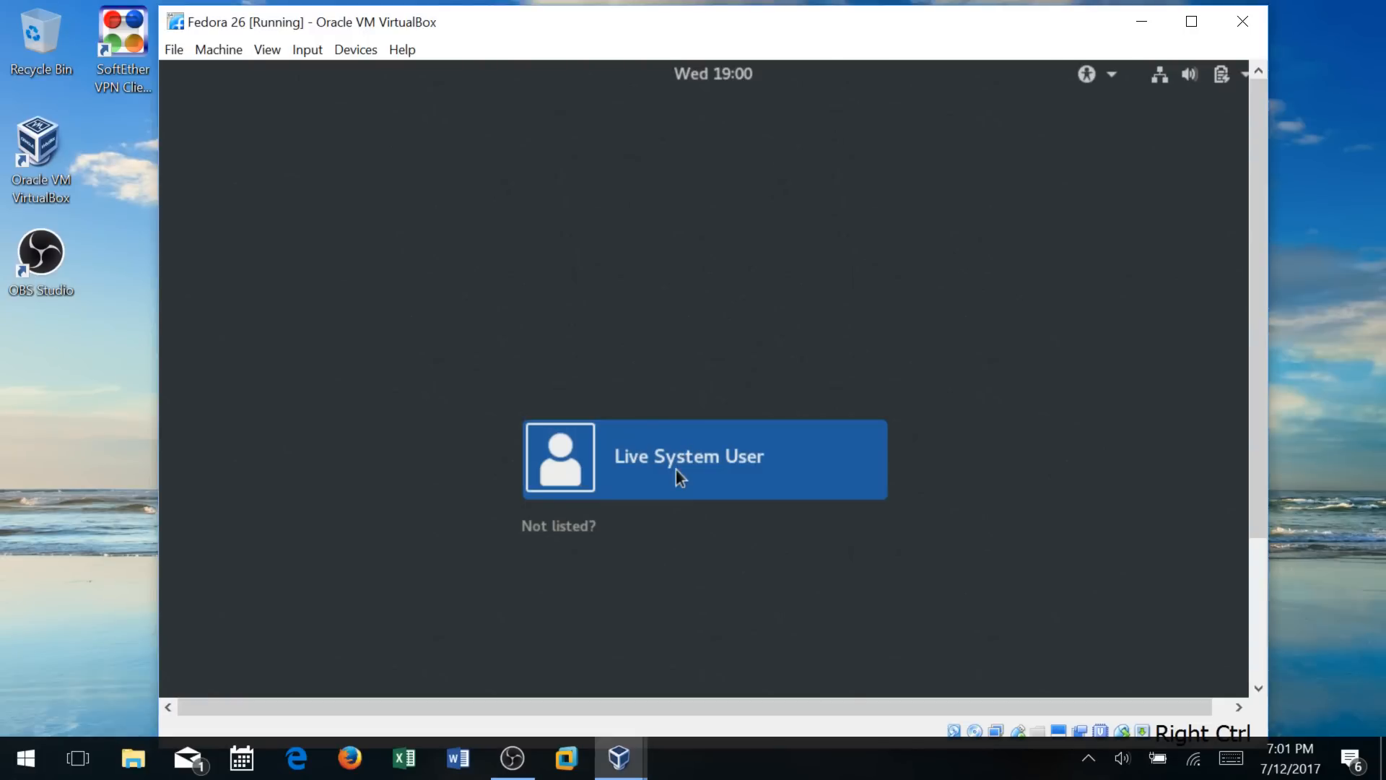
pyautogui.click(679, 462)
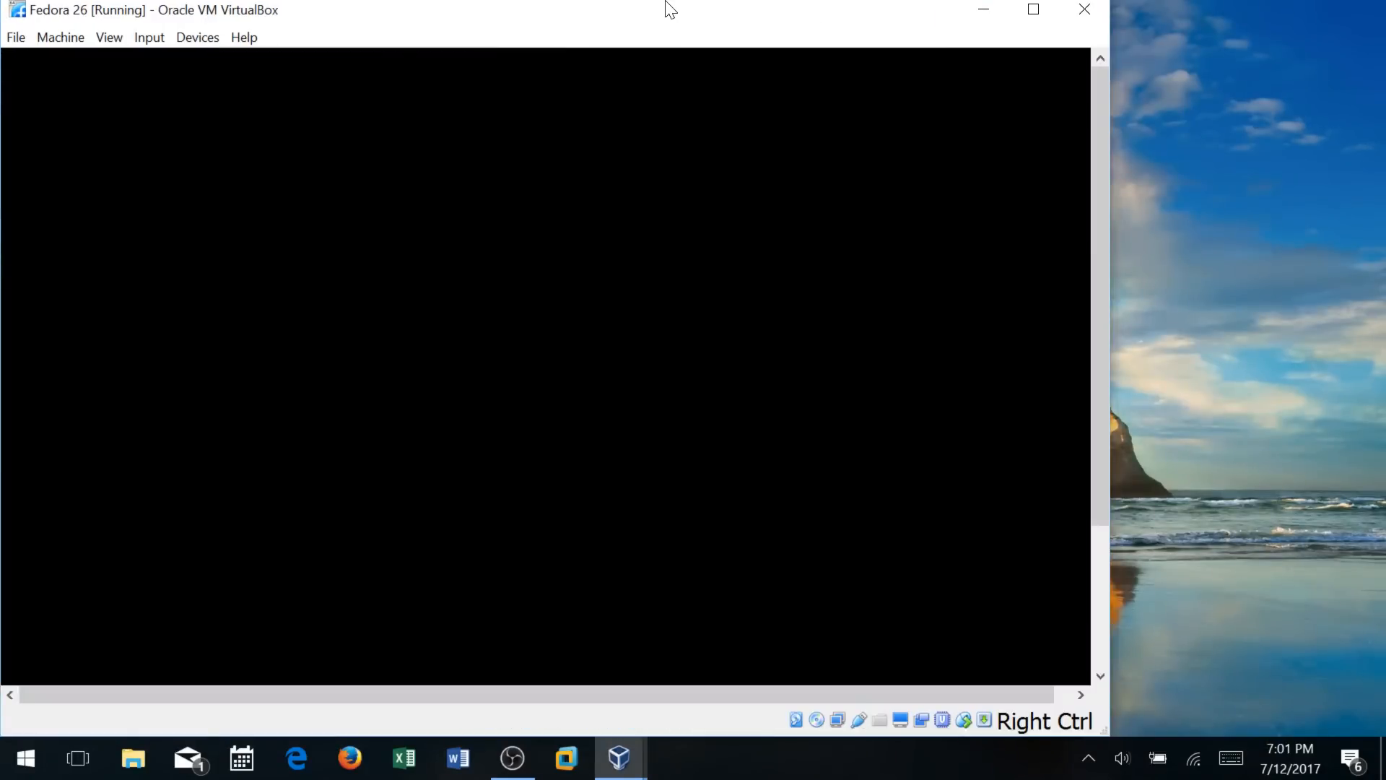
pyautogui.moveTo(671, 21); pyautogui.dragTo(771, 32)
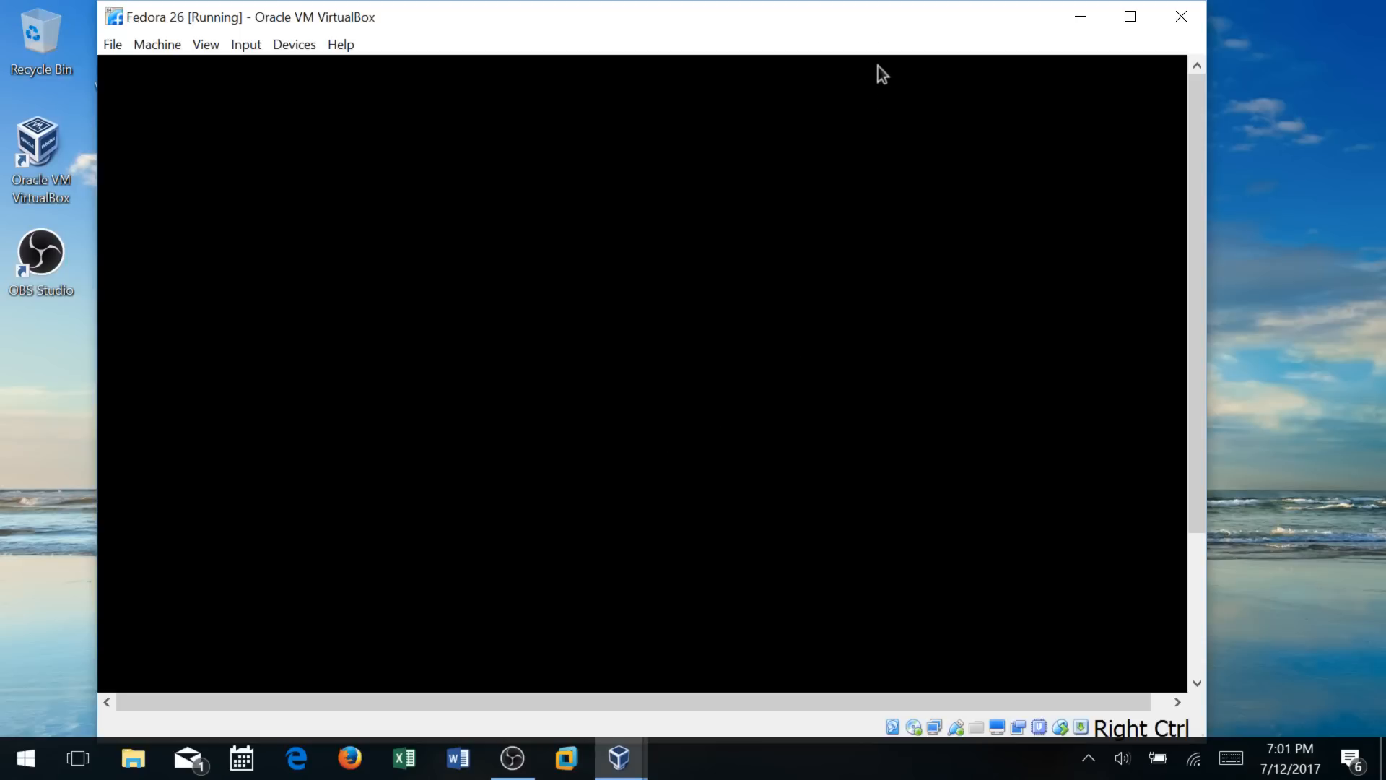
pyautogui.moveTo(852, 20); pyautogui.dragTo(880, 22)
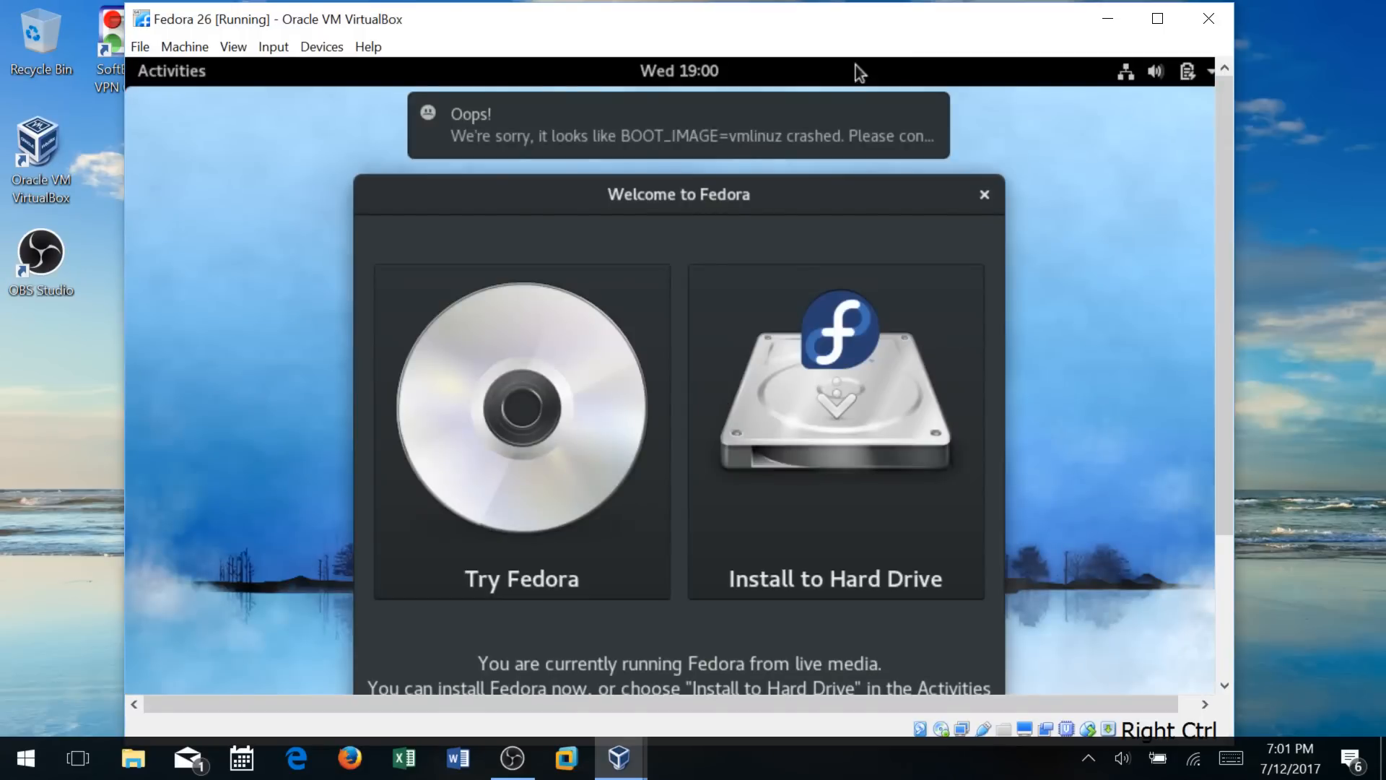
# Launch the installation to the hard drive and continue with English (United States) as the installer language
pyautogui.click(794, 434)
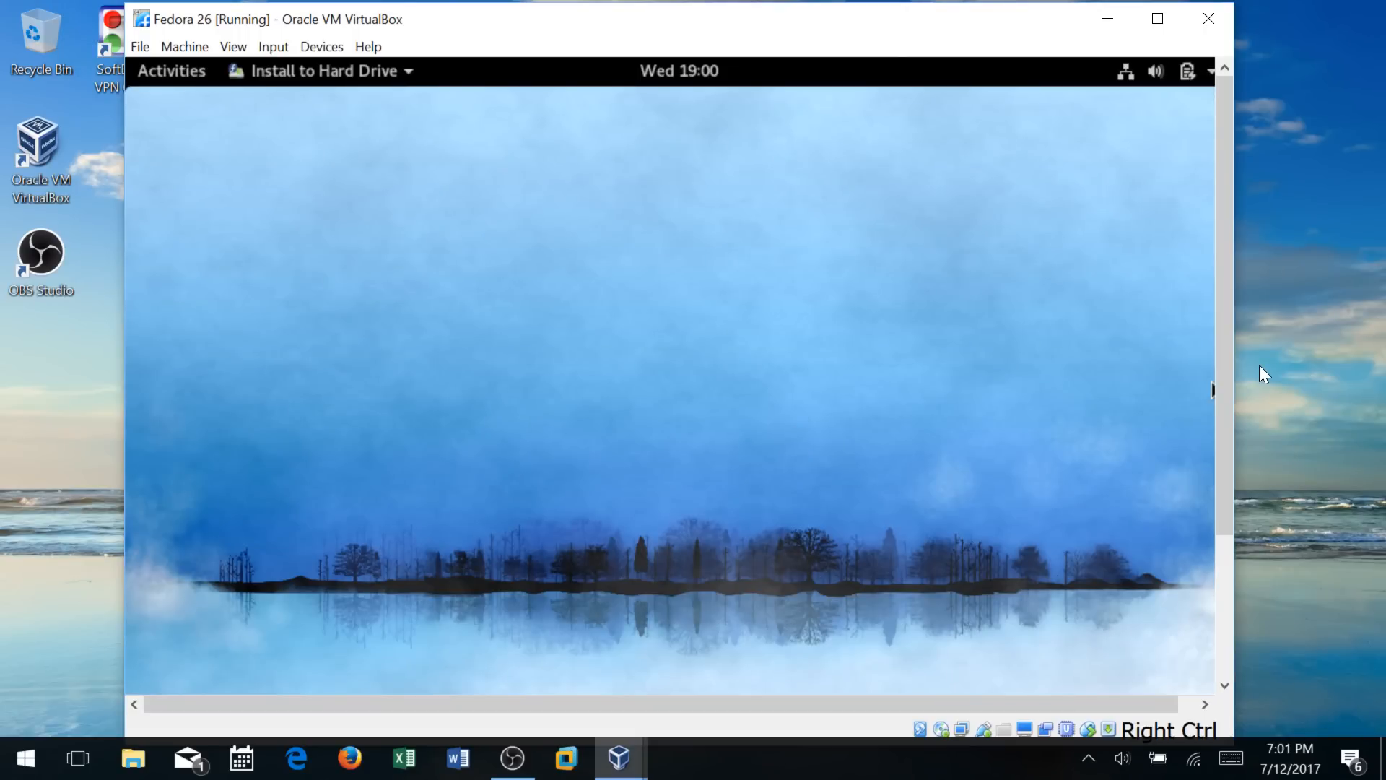
pyautogui.moveTo(1217, 284); pyautogui.dragTo(1266, 486)
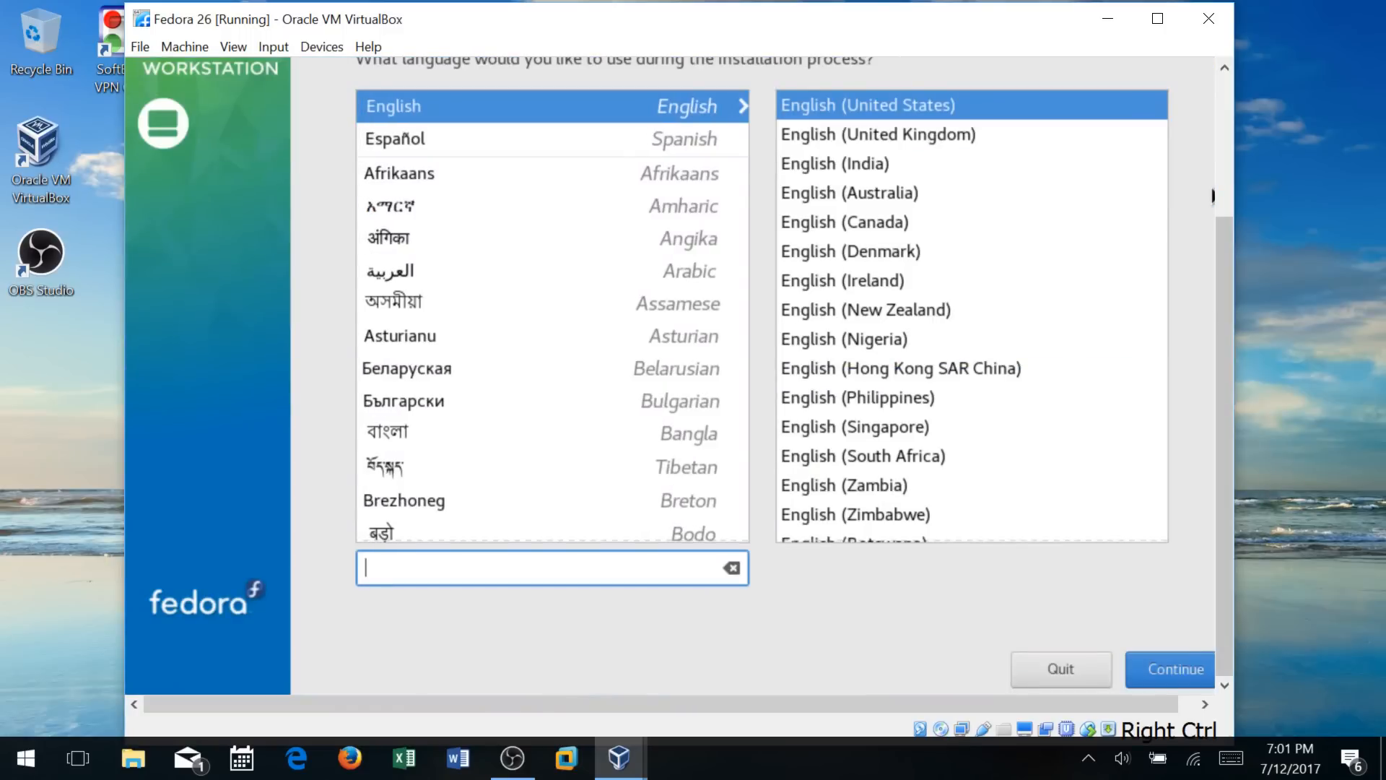
pyautogui.click(1155, 666)
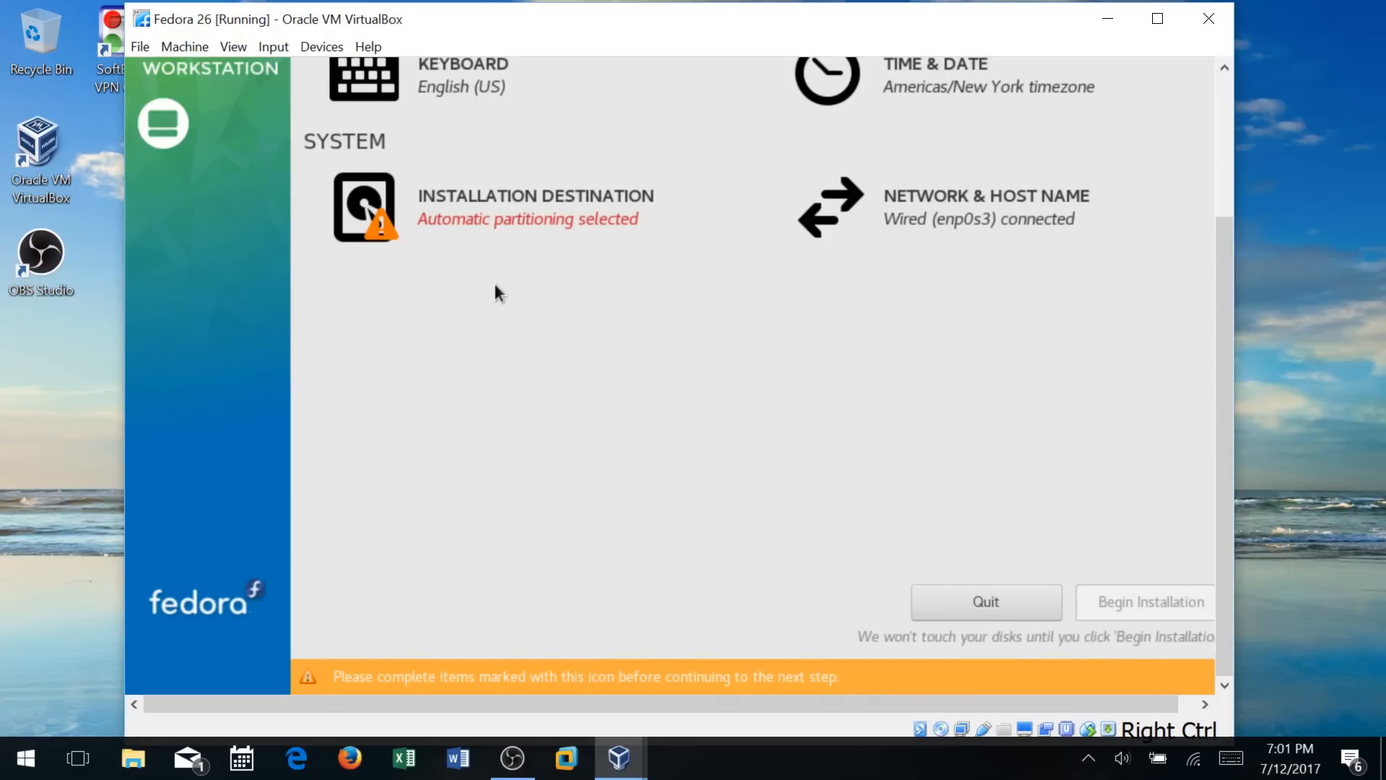
# Open the installation destination settings, then set the display scale factor to 125% and move the window so the whole page fits
pyautogui.click(482, 226)
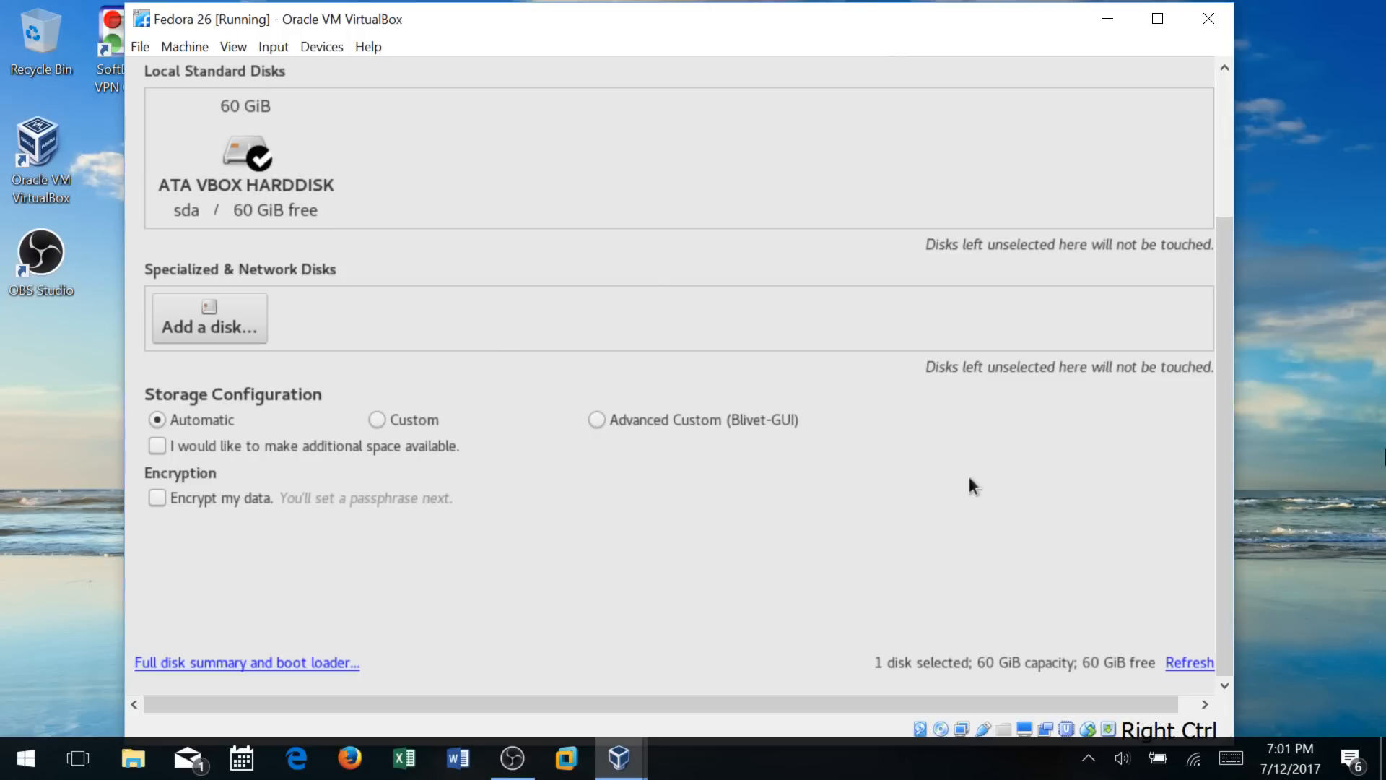
pyautogui.moveTo(1224, 462); pyautogui.dragTo(1216, 172)
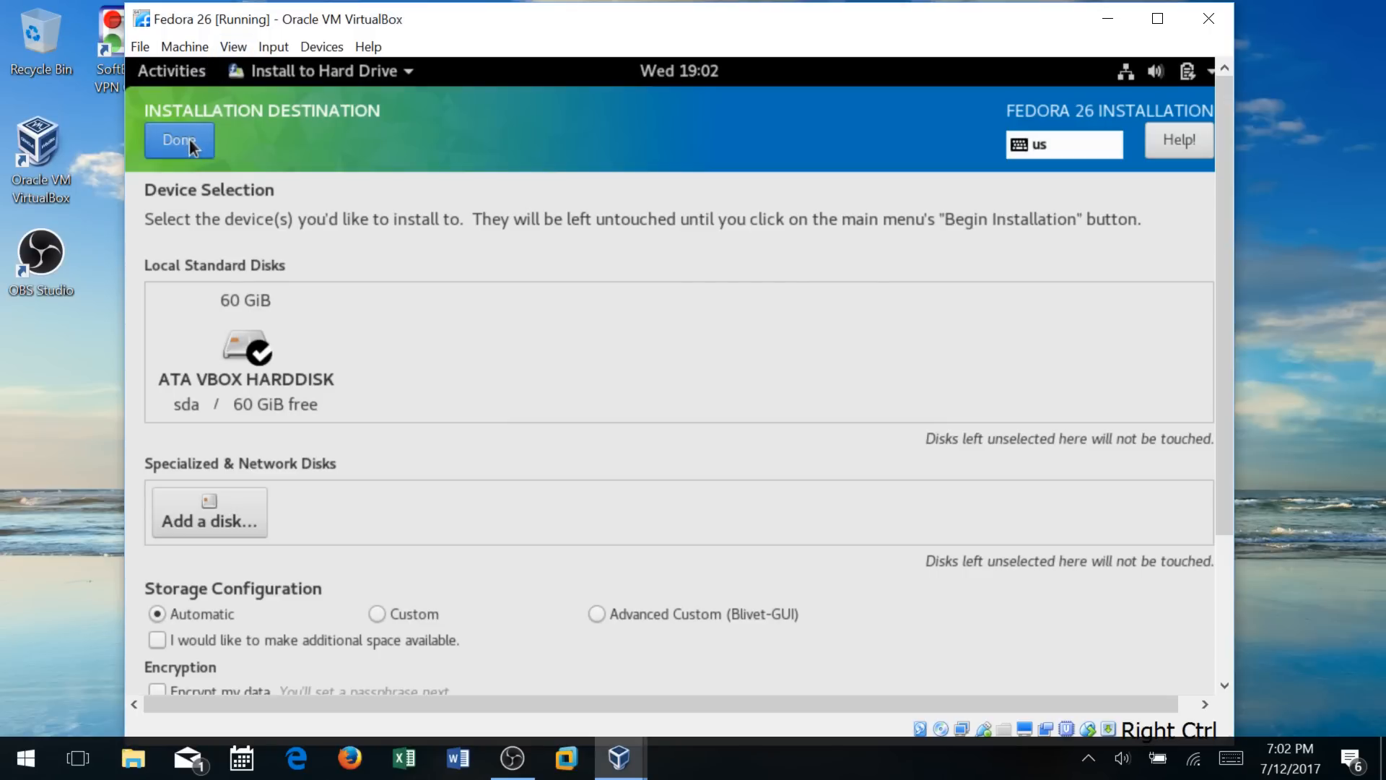
pyautogui.click(235, 46)
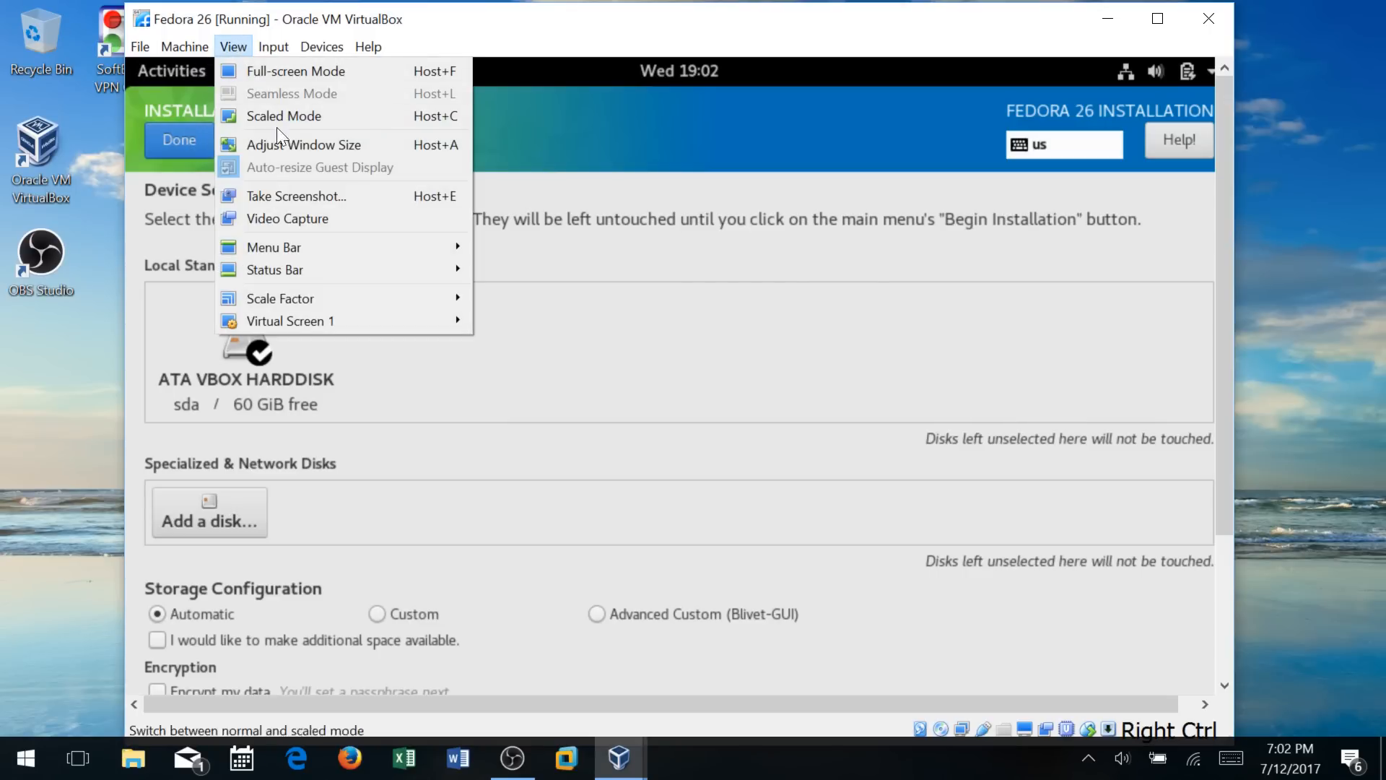
pyautogui.moveTo(341, 299)
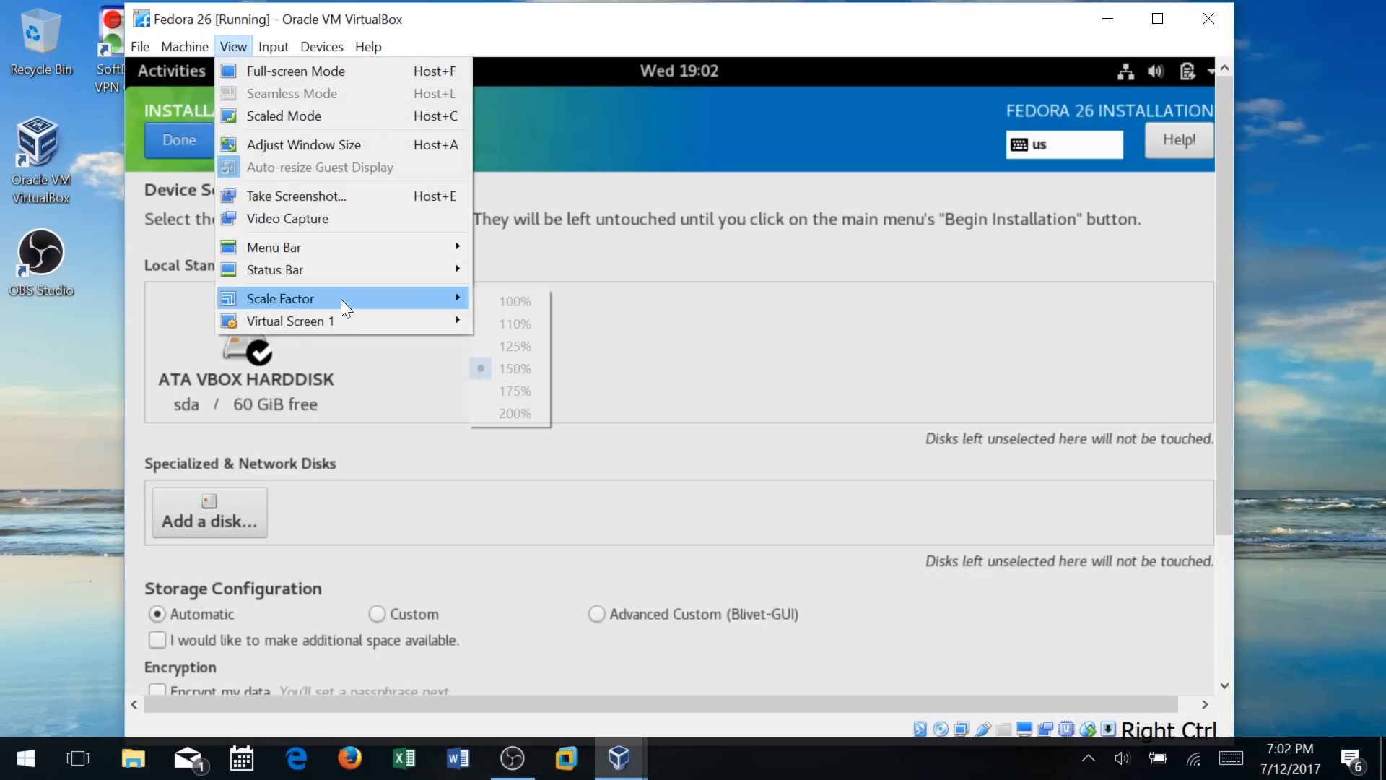
pyautogui.click(505, 346)
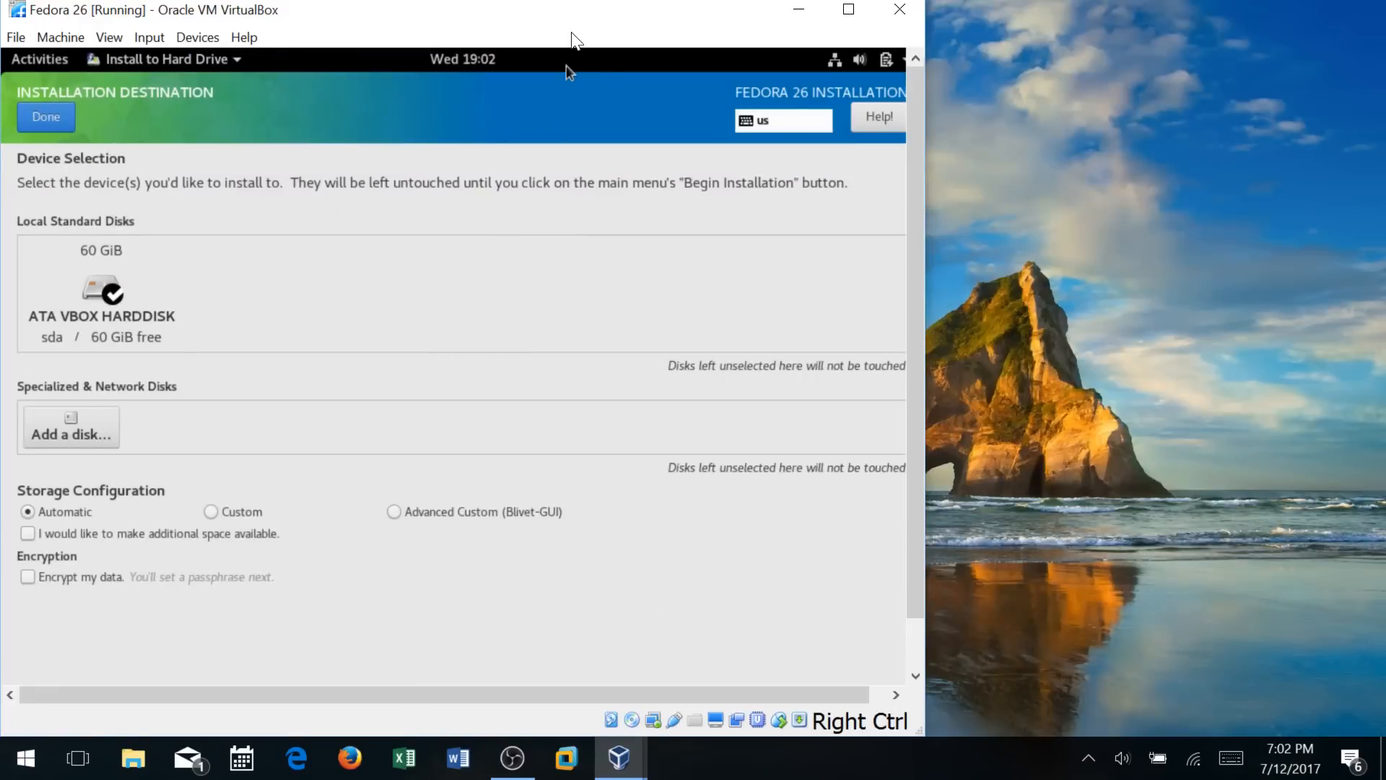
pyautogui.moveTo(566, 21); pyautogui.dragTo(779, 28)
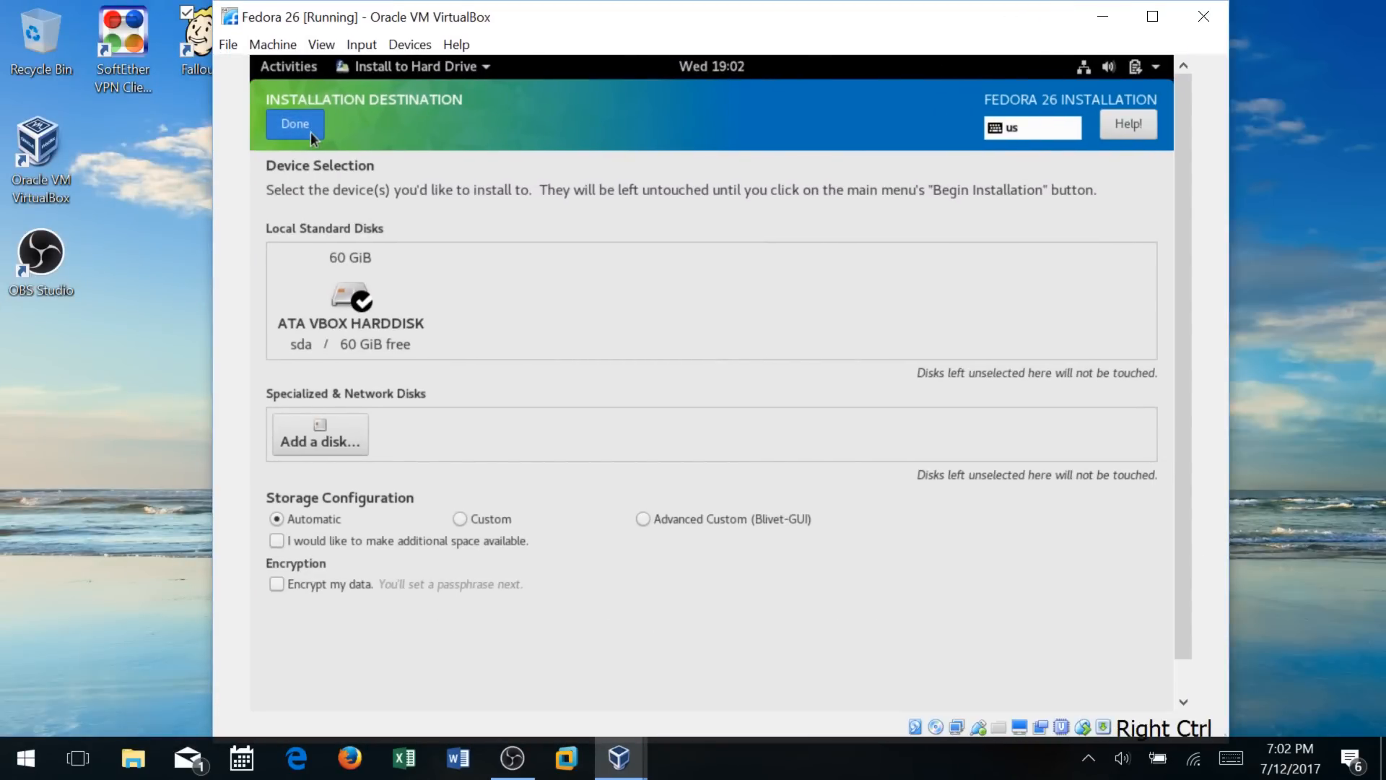
# Accept the 60 GiB ATA VBOX HARDDISK with automatic storage configuration and begin the installation
pyautogui.click(290, 124)
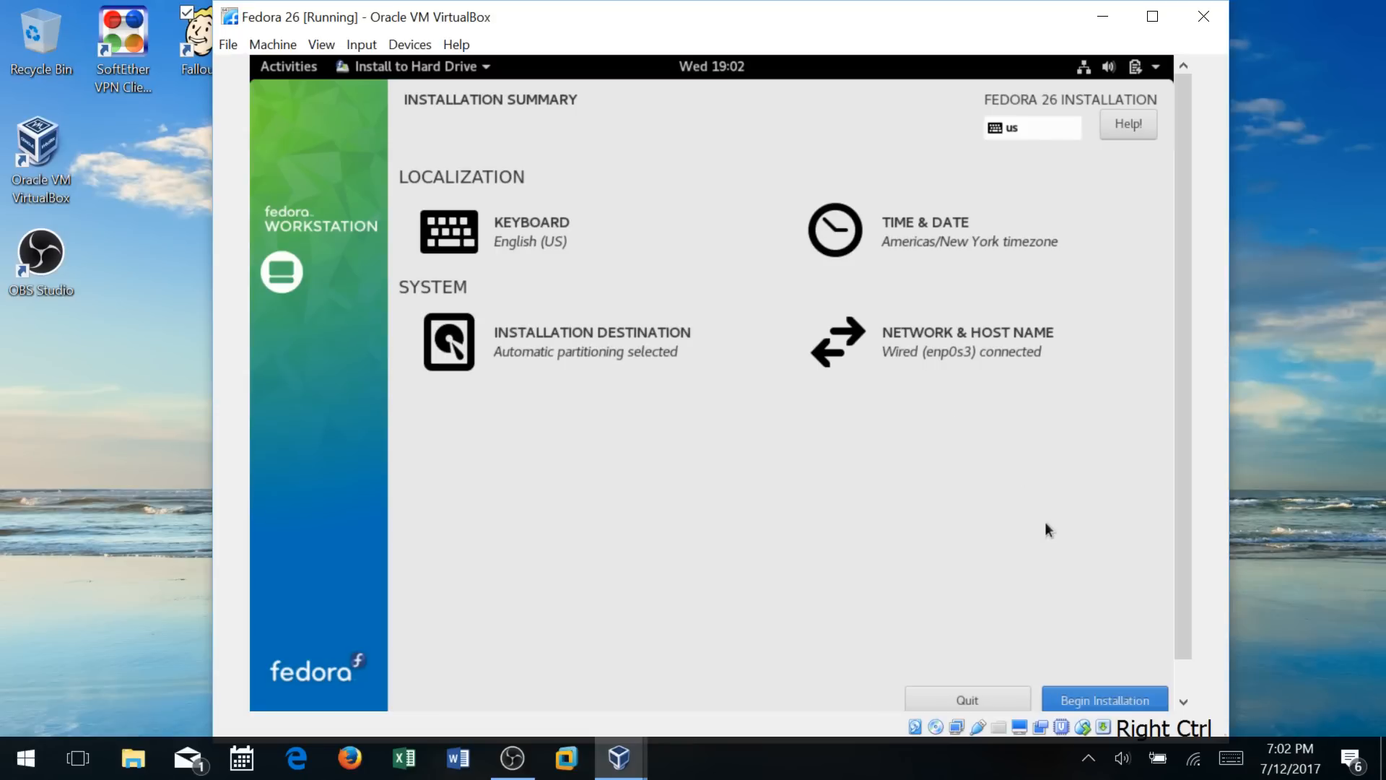
pyautogui.click(1113, 699)
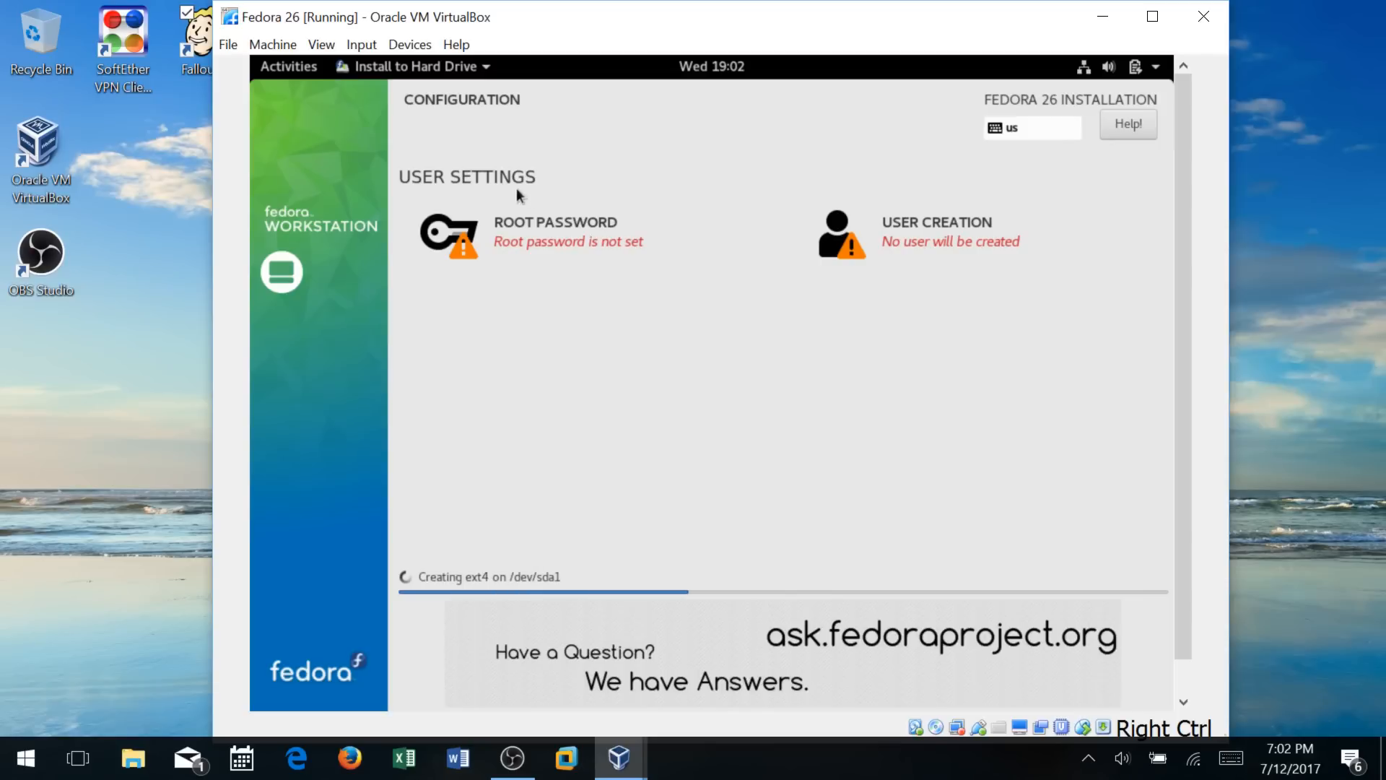
# Set and confirm the root account's password in the installer's user settings
pyautogui.click(519, 241)
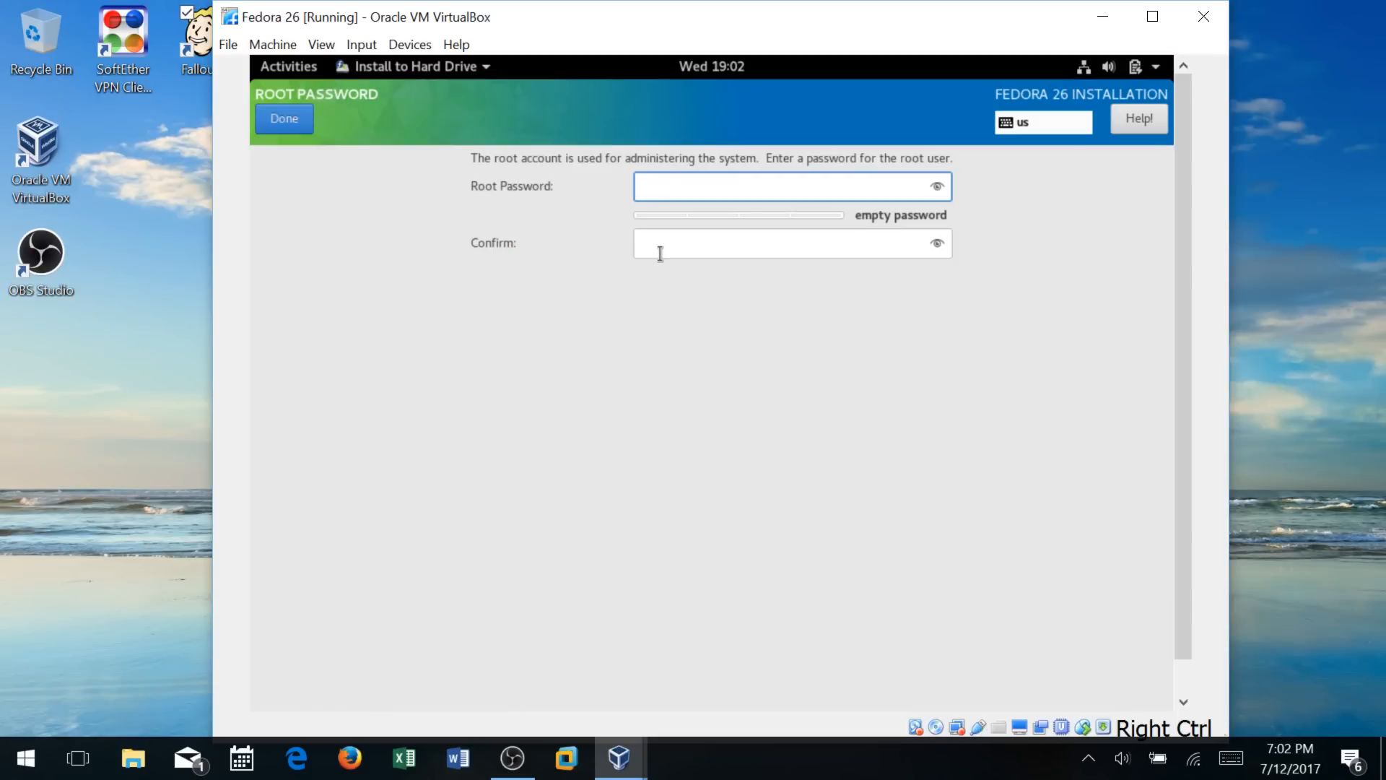
pyautogui.write('••••••••••')
pyautogui.press('Tab')
pyautogui.write('••••••••••')
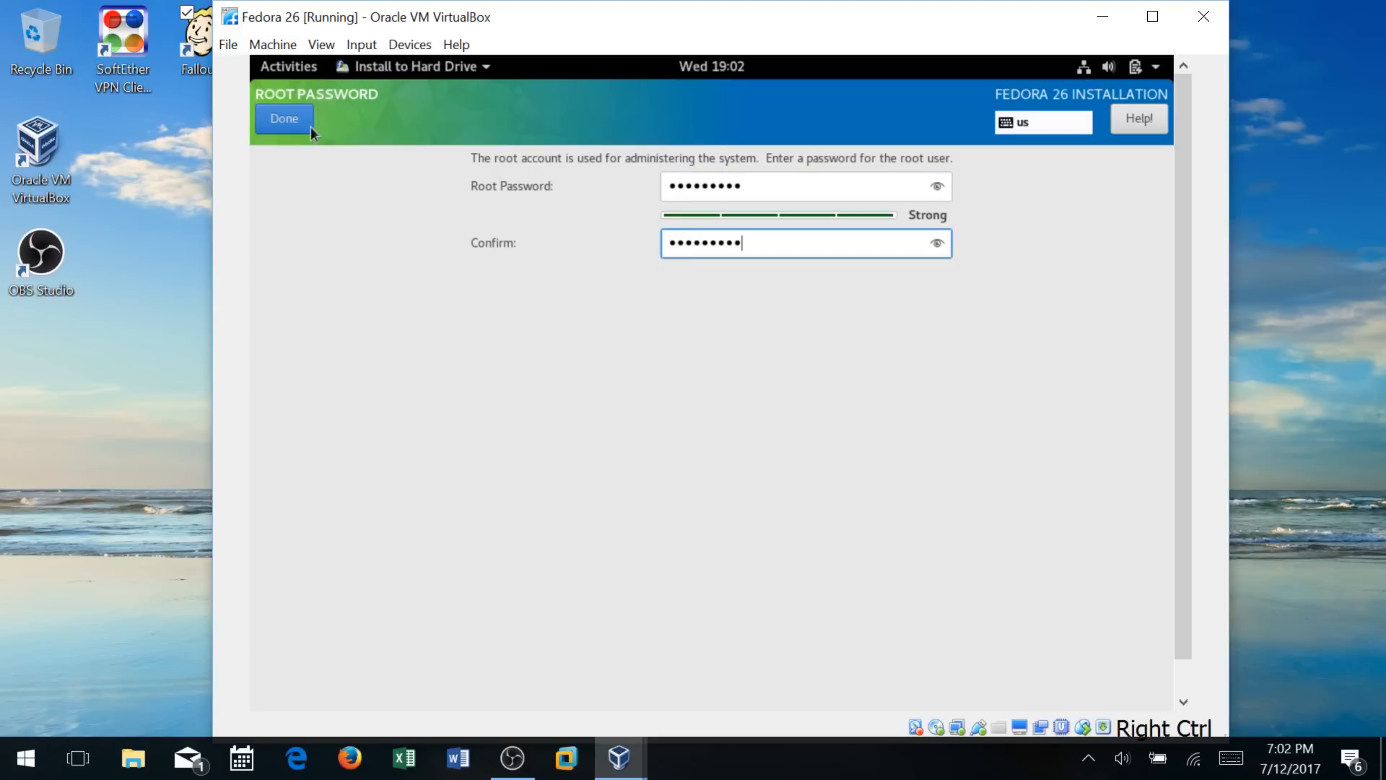
pyautogui.click(288, 123)
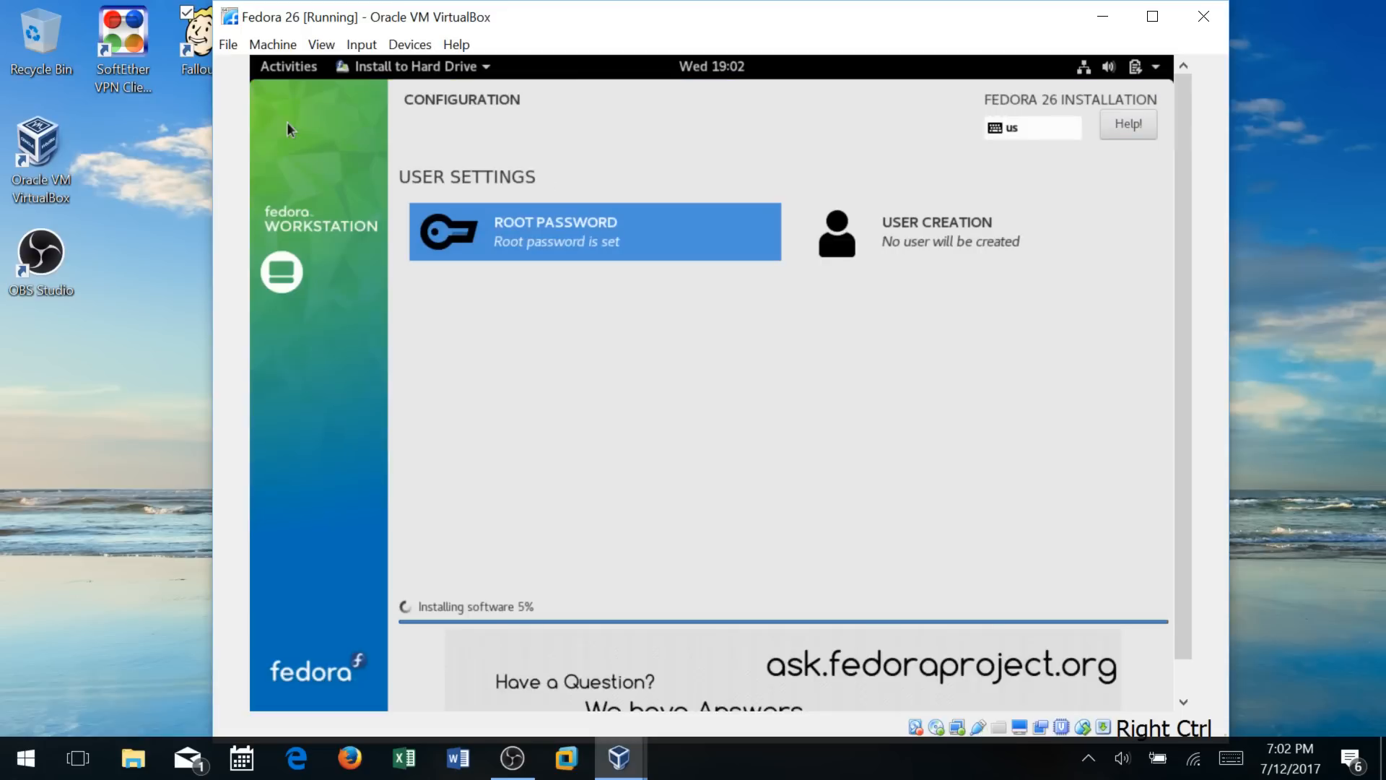
# Create a user account with the user's full name, administrator rights and a confirmed account password
pyautogui.click(954, 241)
pyautogui.write('Mark')
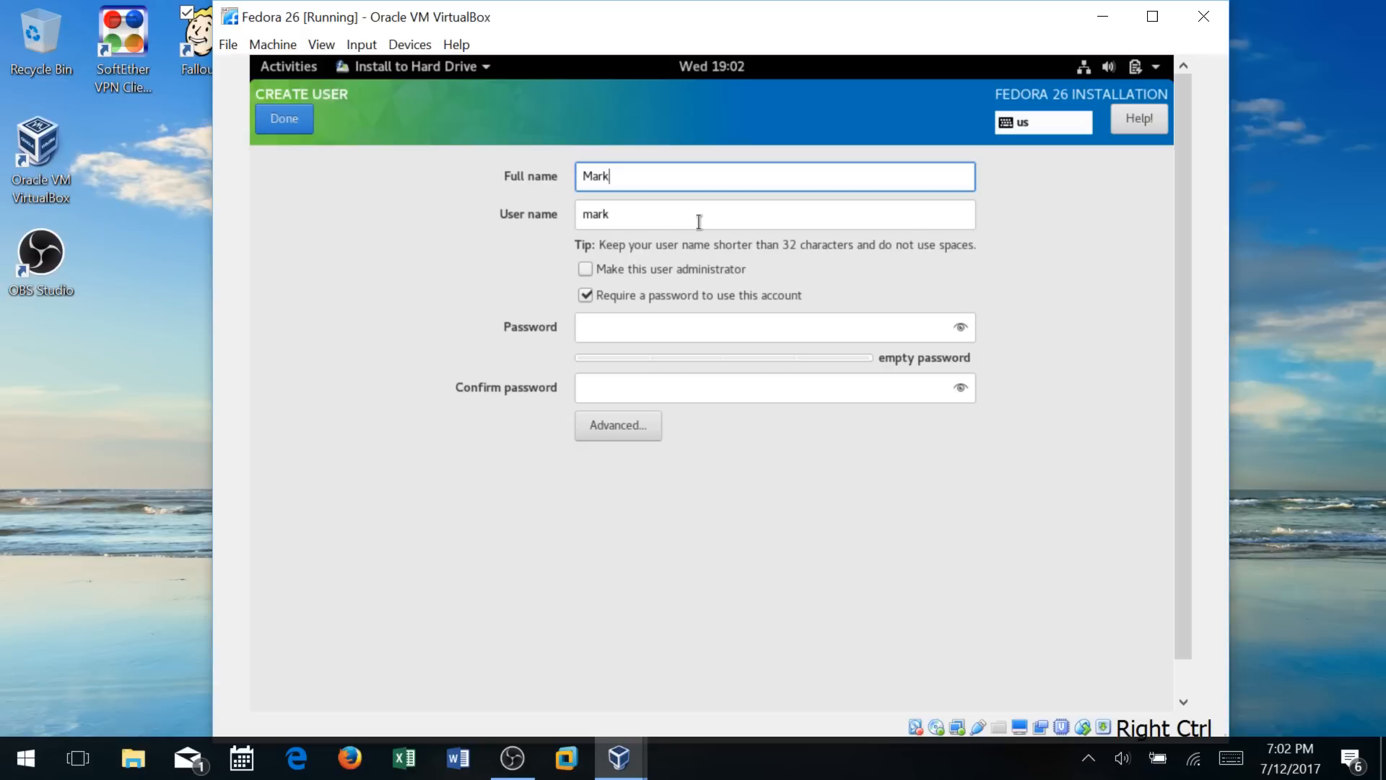
pyautogui.press('Tab')
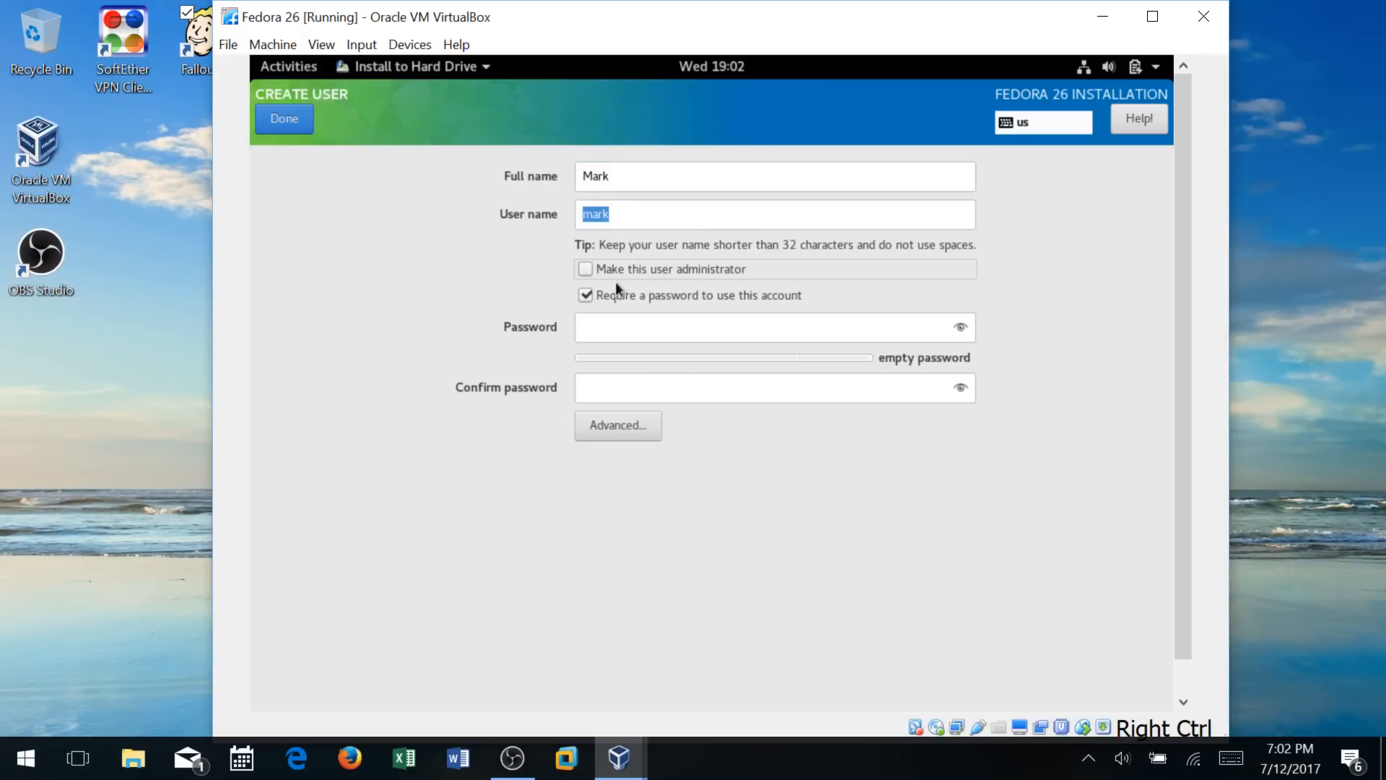
pyautogui.click(586, 267)
pyautogui.click(691, 334)
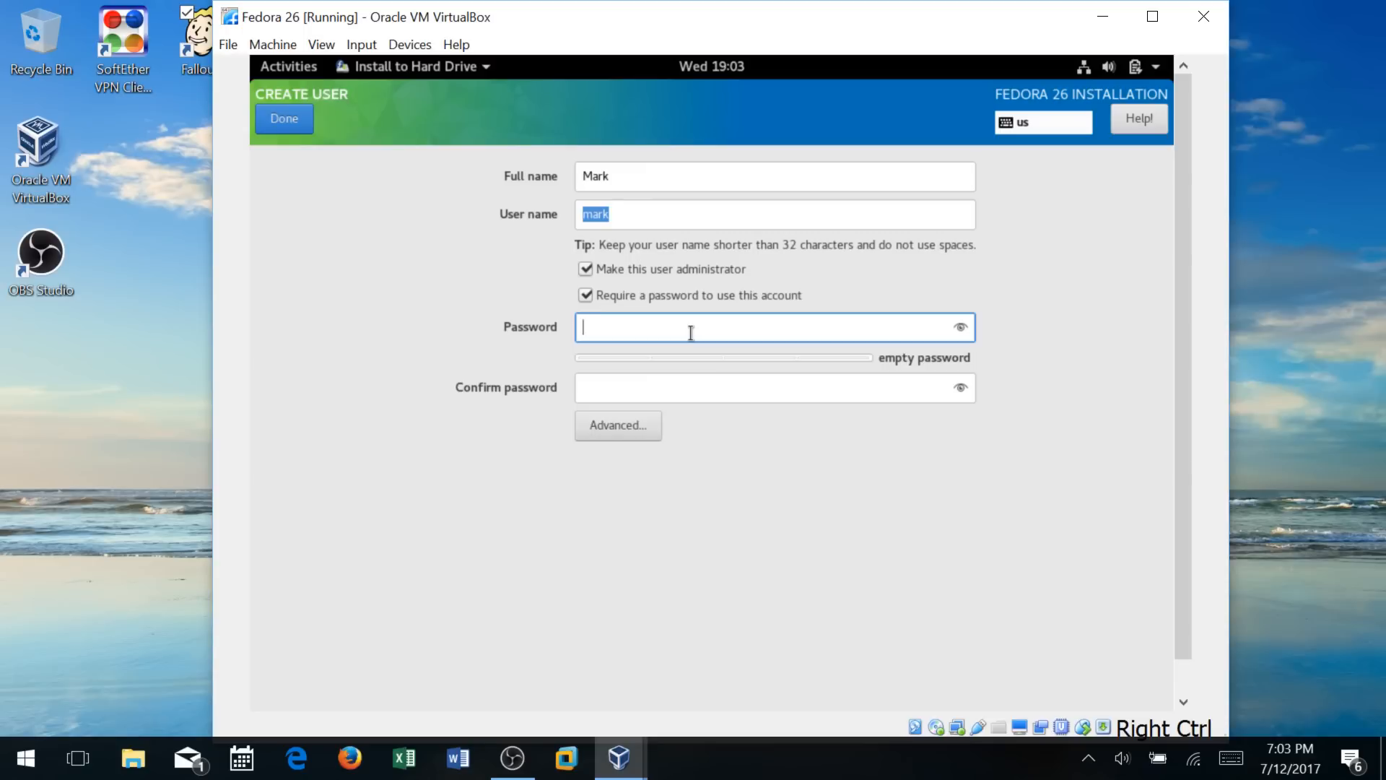
pyautogui.write('•••••••••')
pyautogui.press('Tab')
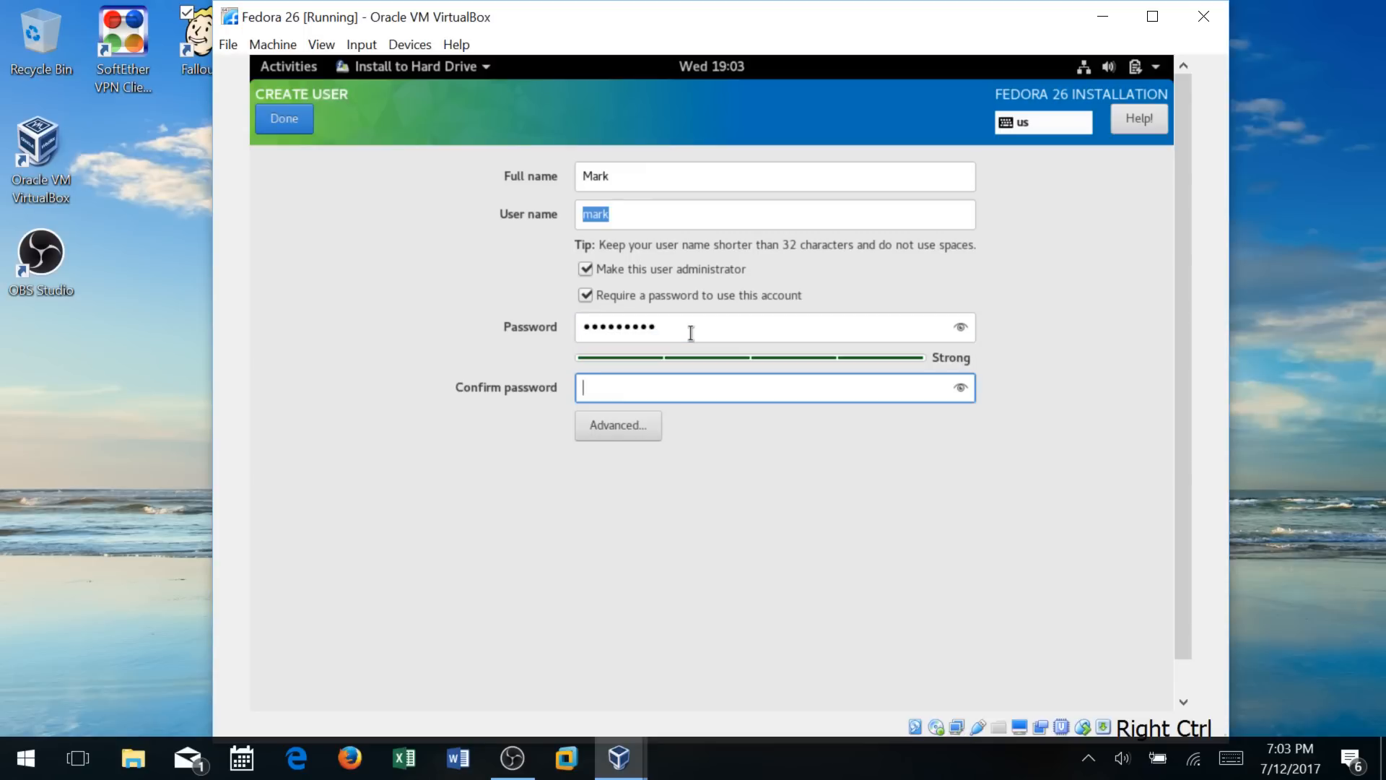
pyautogui.write('•••••••••')
pyautogui.click(282, 126)
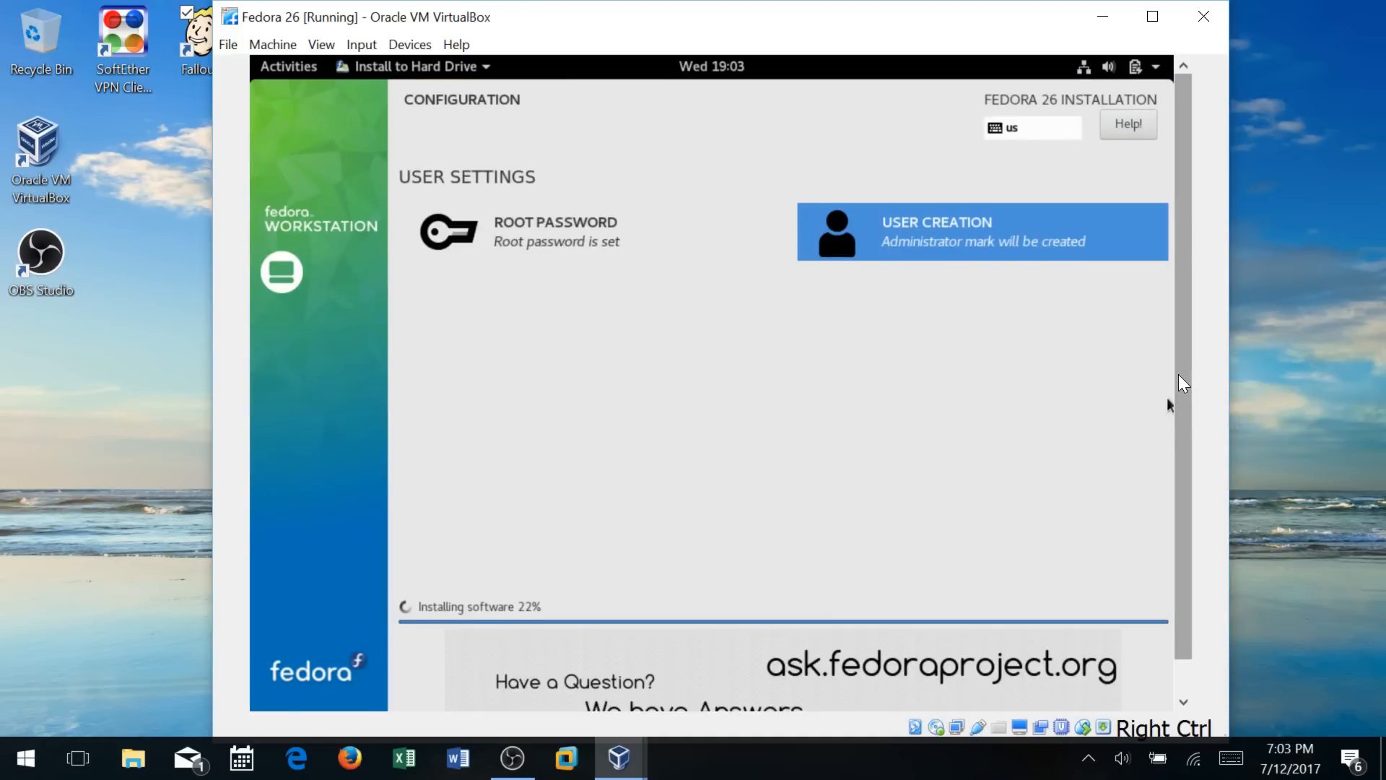
# Quit the finished Fedora installer and restart the live system
pyautogui.scroll(-1, 1191, 433)
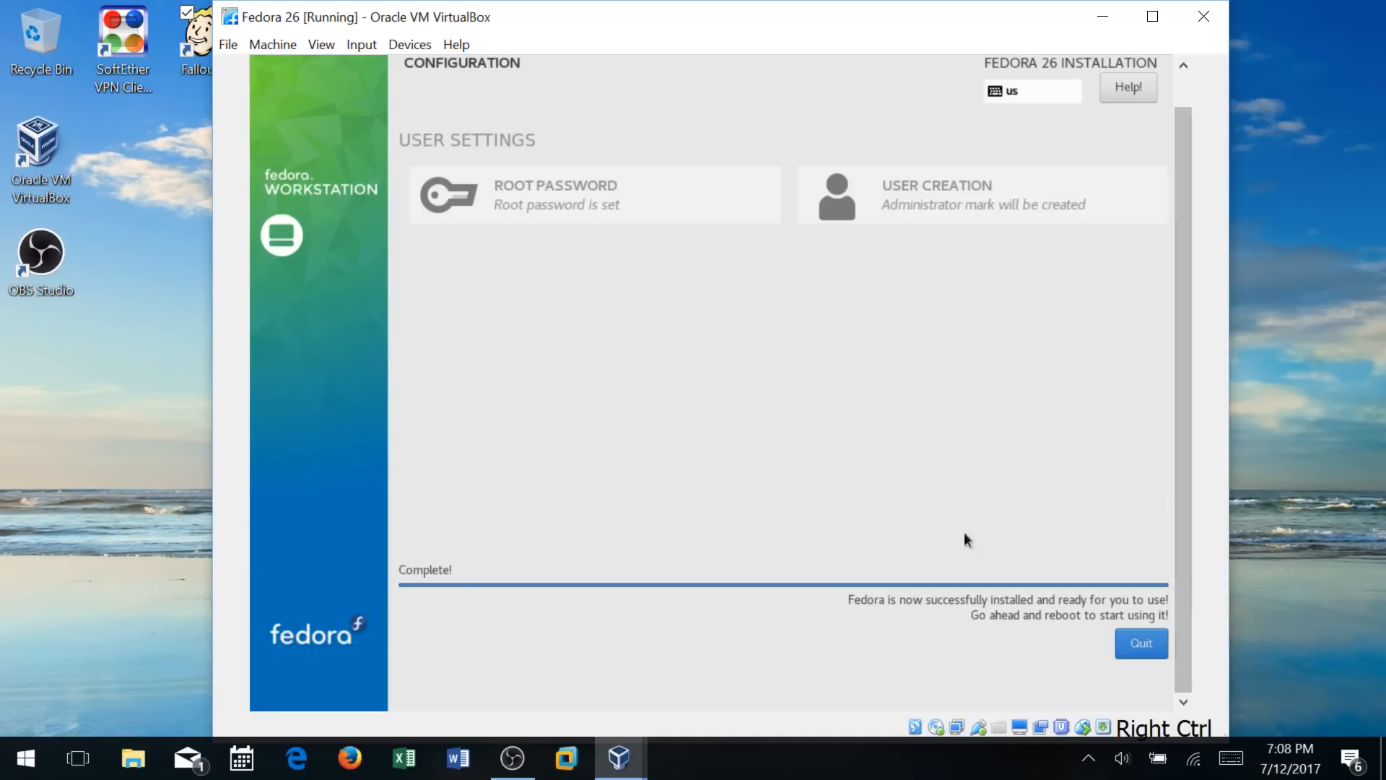
pyautogui.click(1144, 644)
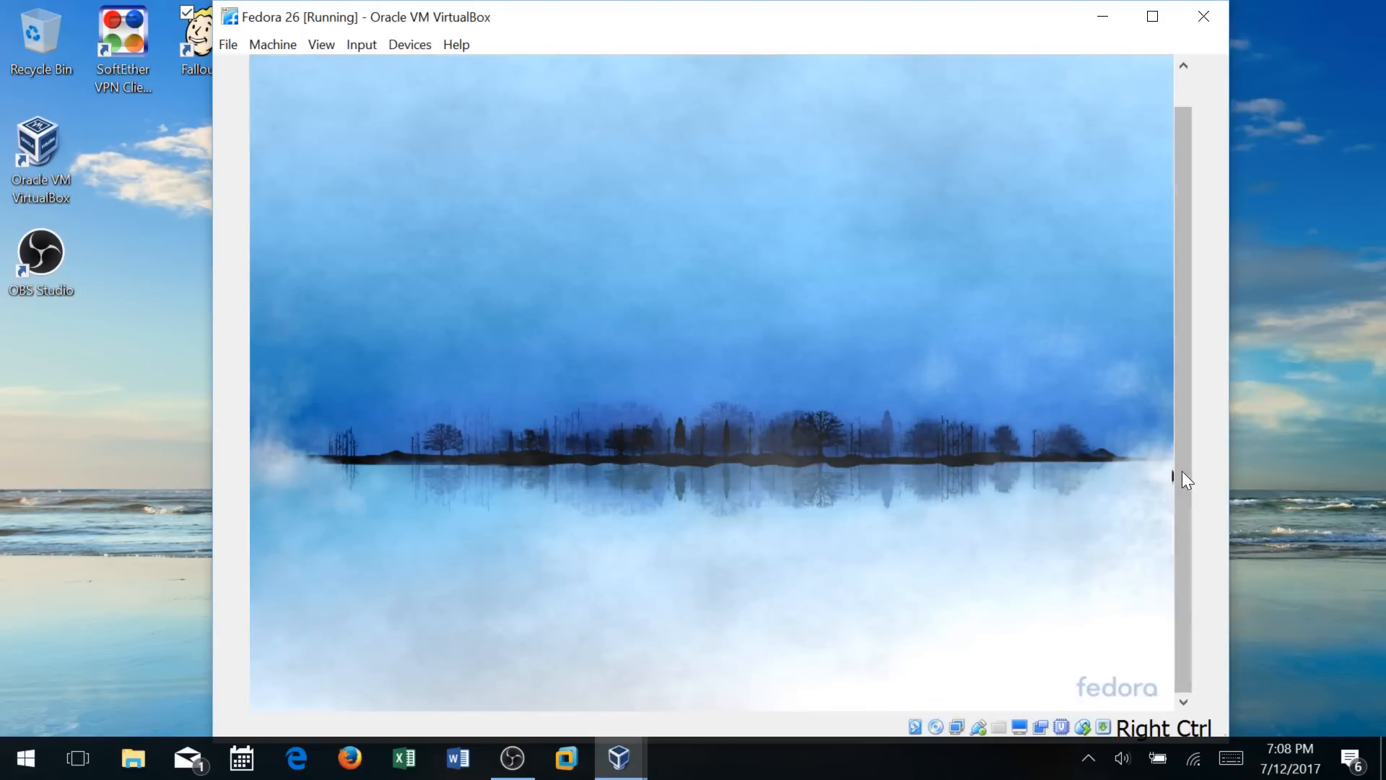
pyautogui.moveTo(1186, 473); pyautogui.dragTo(1175, 376)
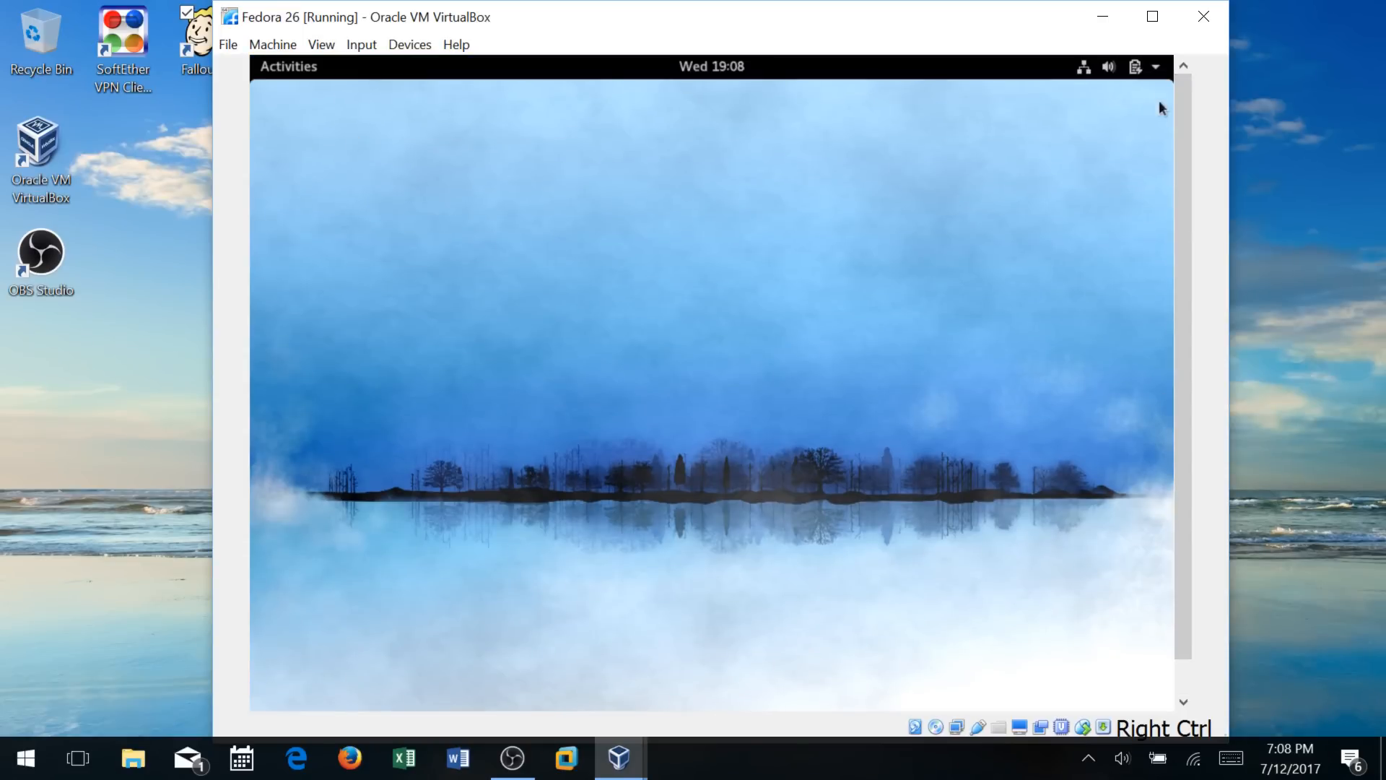
pyautogui.click(1153, 71)
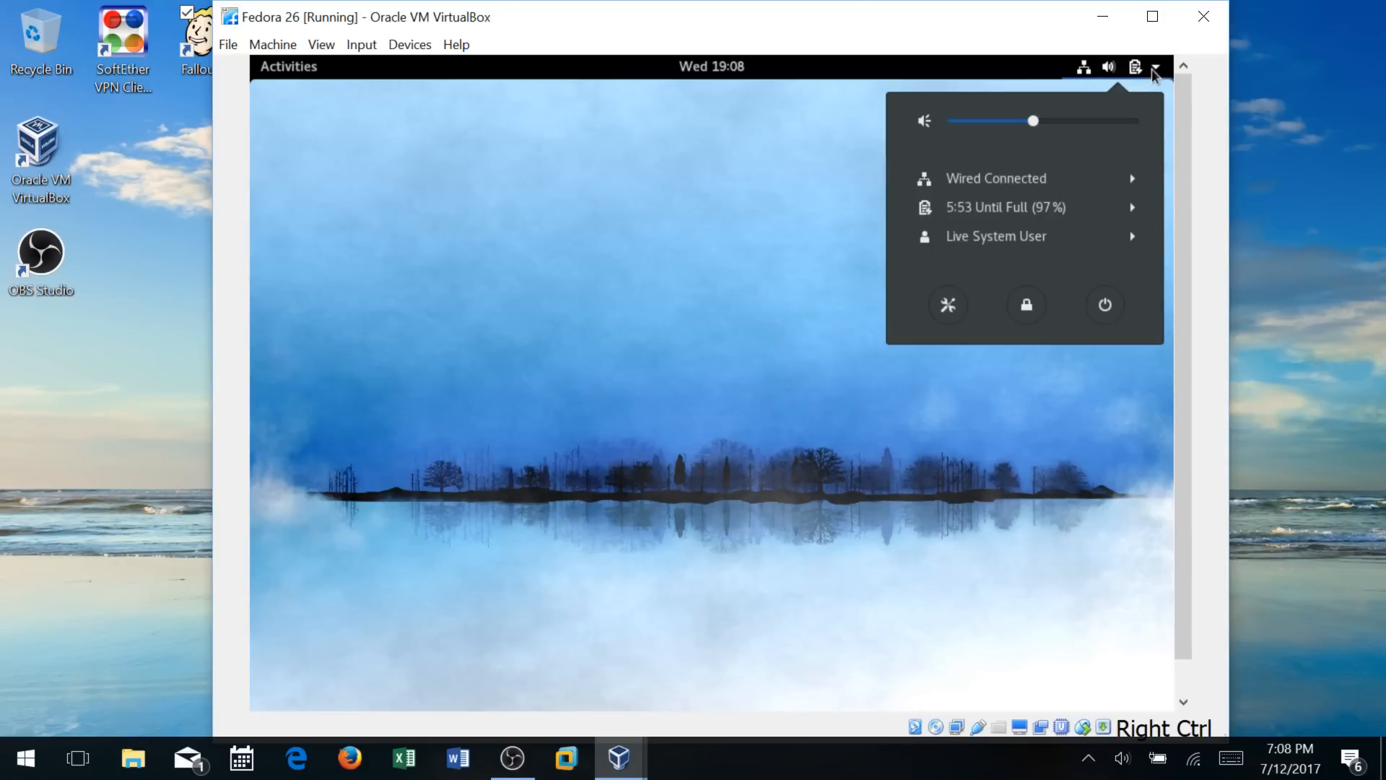
pyautogui.click(1111, 310)
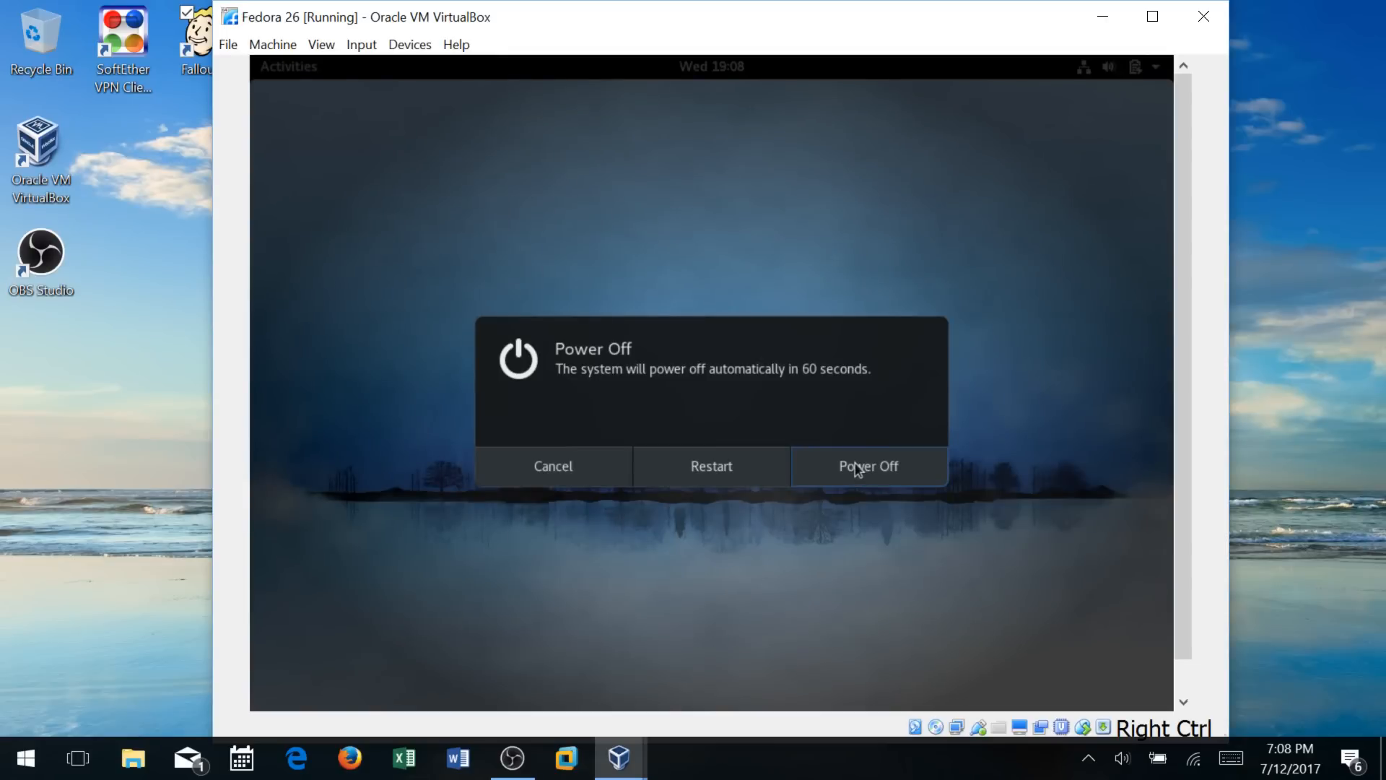
pyautogui.click(711, 469)
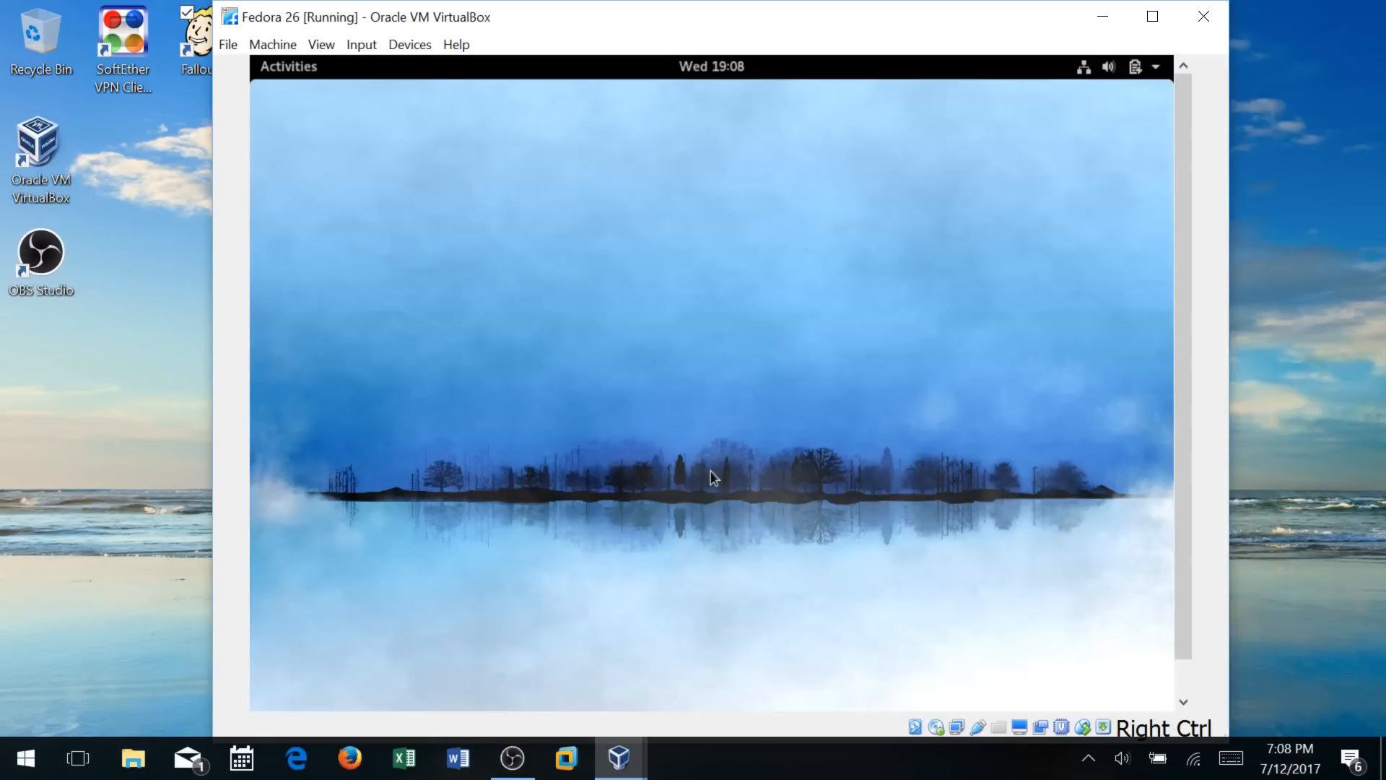
# Remove Fedora-Workstation-Live-x86_64-26-1.5.iso from the virtual optical drive, forcing the unmount
pyautogui.click(409, 46)
pyautogui.moveTo(438, 68)
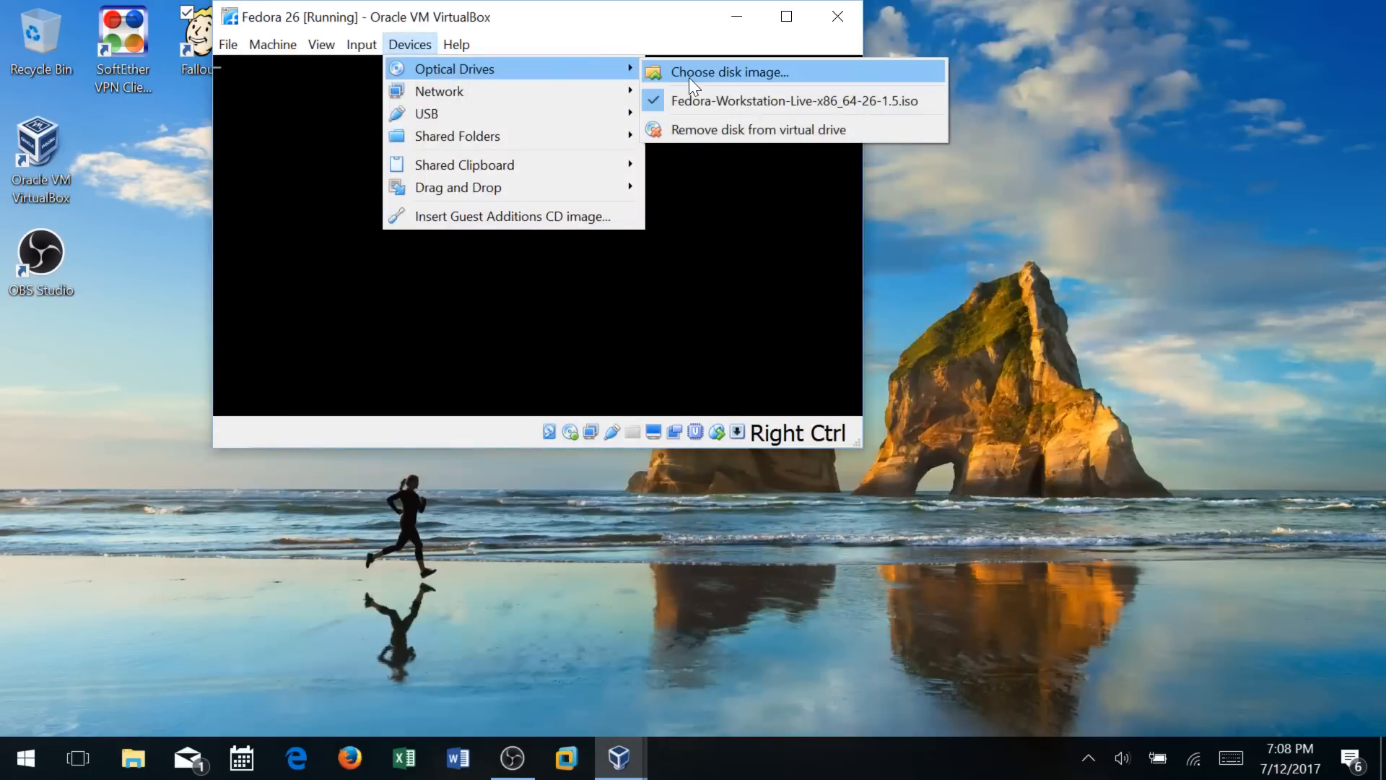
pyautogui.click(697, 130)
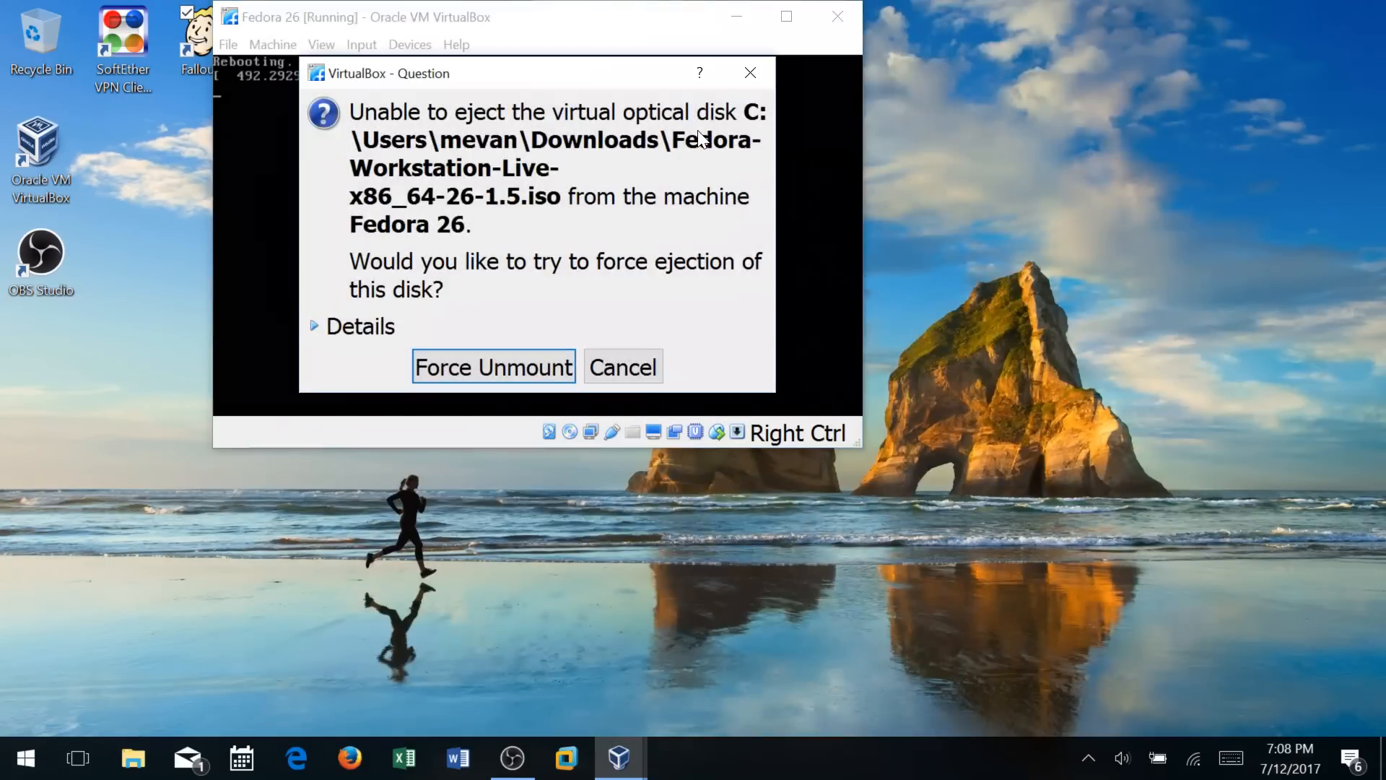
pyautogui.click(526, 366)
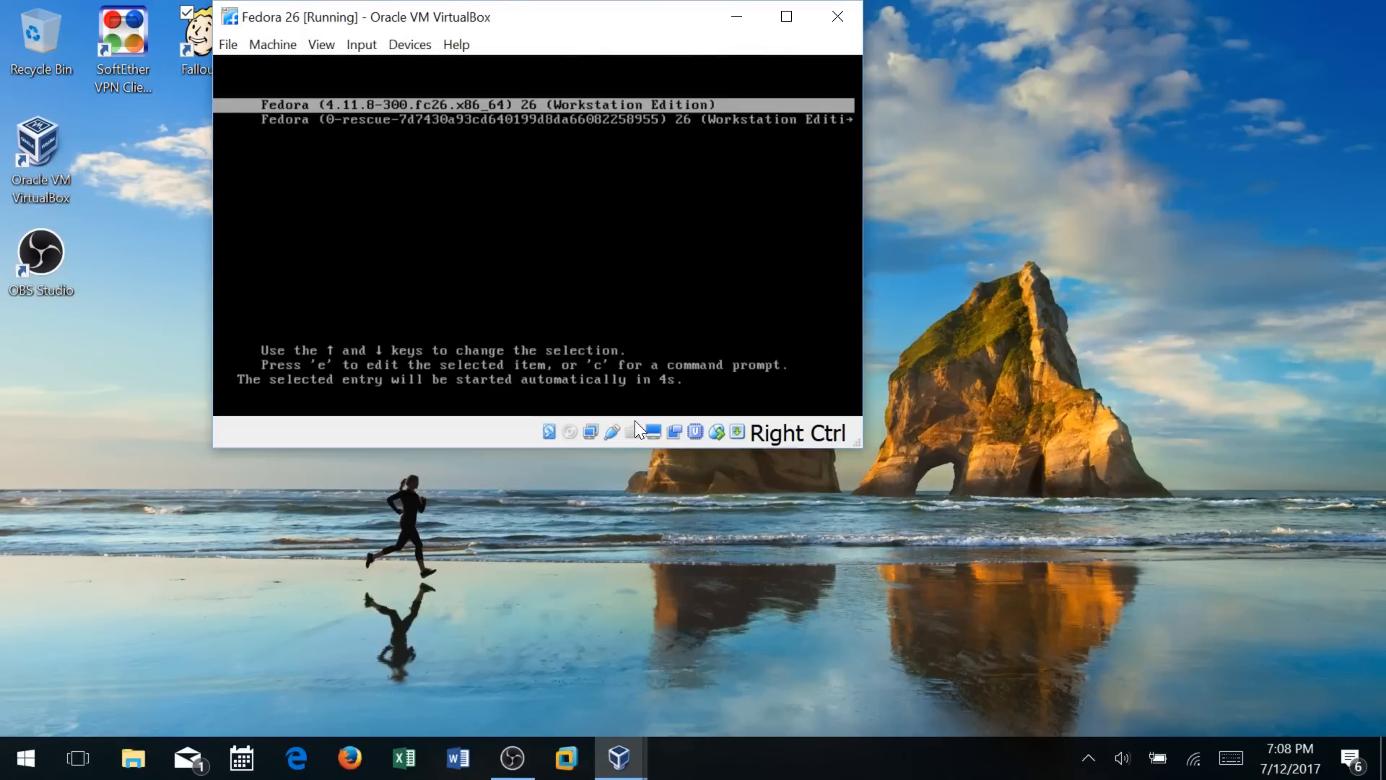
# Boot the Fedora (4.11.8-300.fc26.x86_64) 26 entry and move the machine's window away from the desktop's upper edge
pyautogui.press('Down')
pyautogui.press('Up')
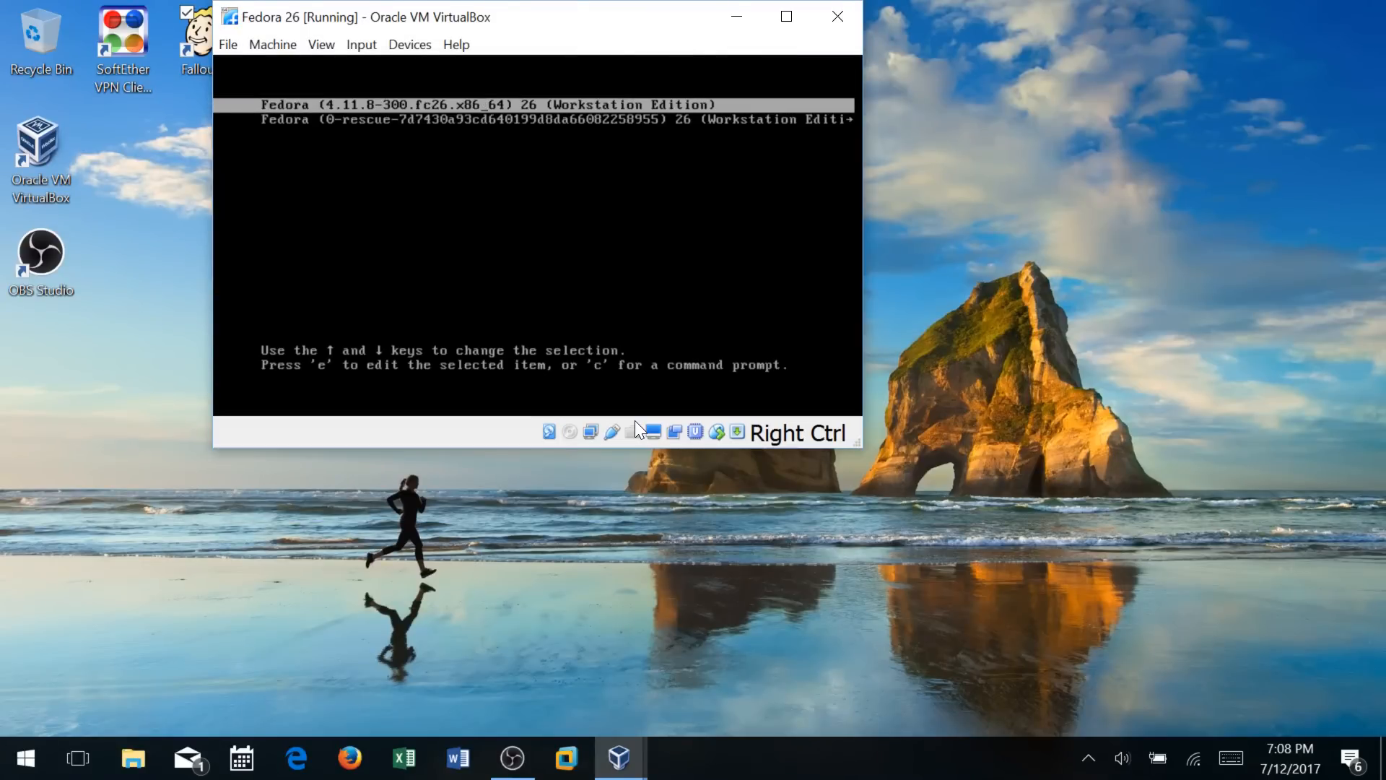
pyautogui.moveTo(582, 19); pyautogui.dragTo(670, 140)
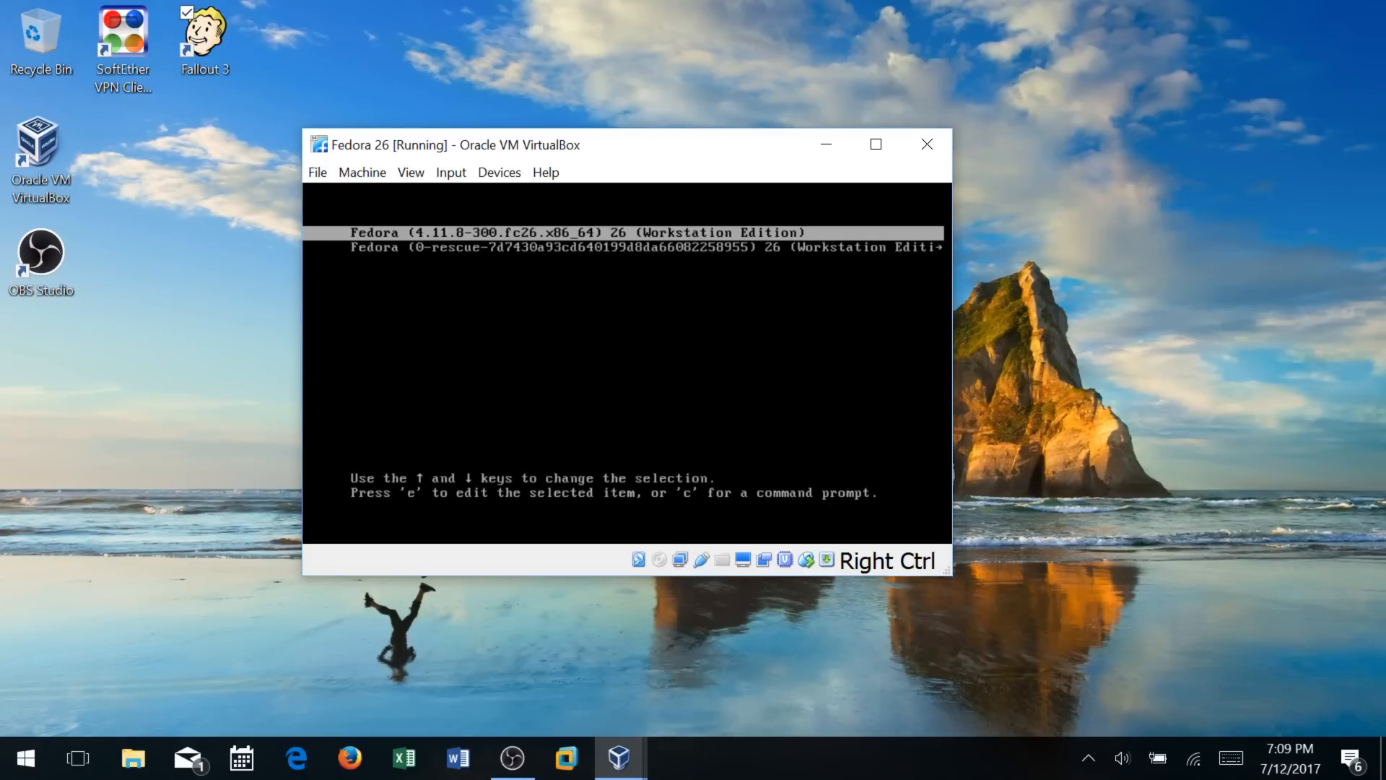
pyautogui.press('Return')
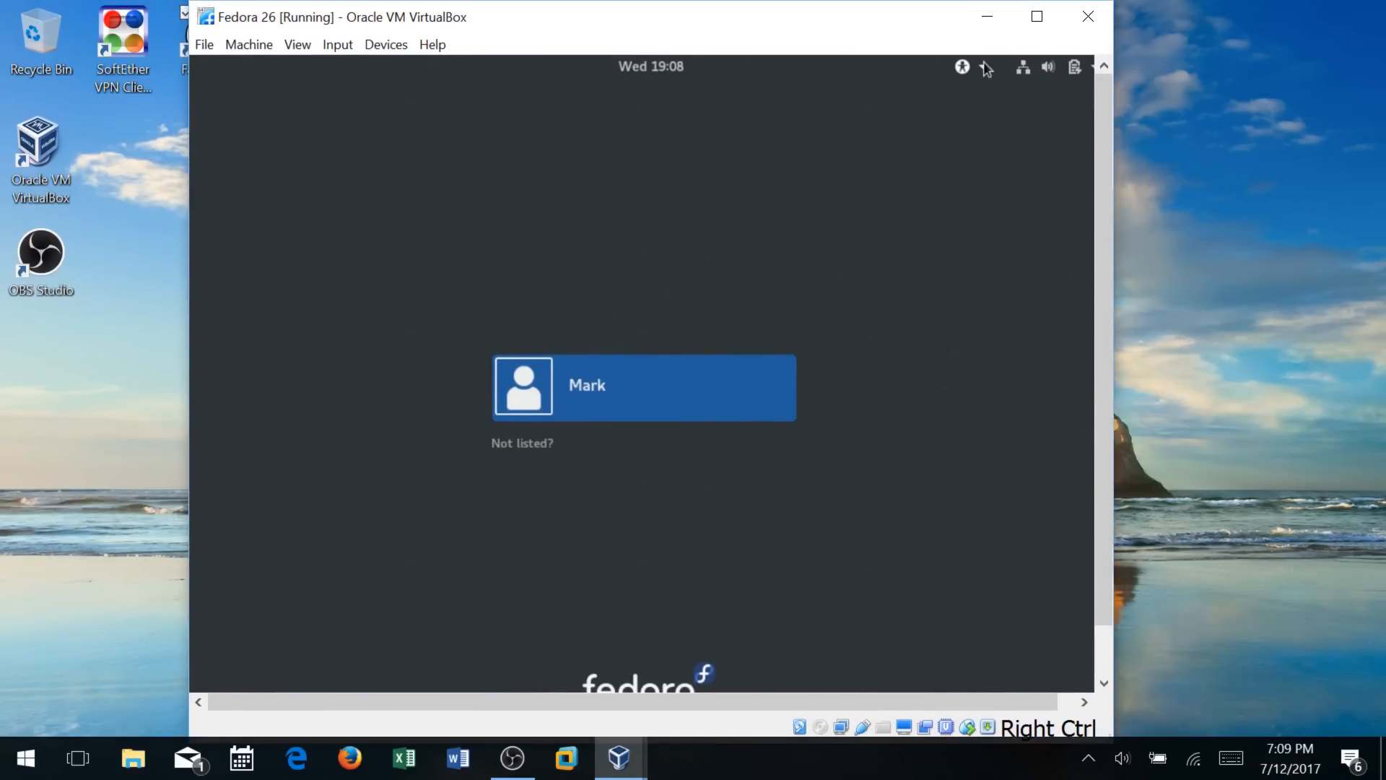
# Log in to the newly created user account with its password
pyautogui.click(557, 401)
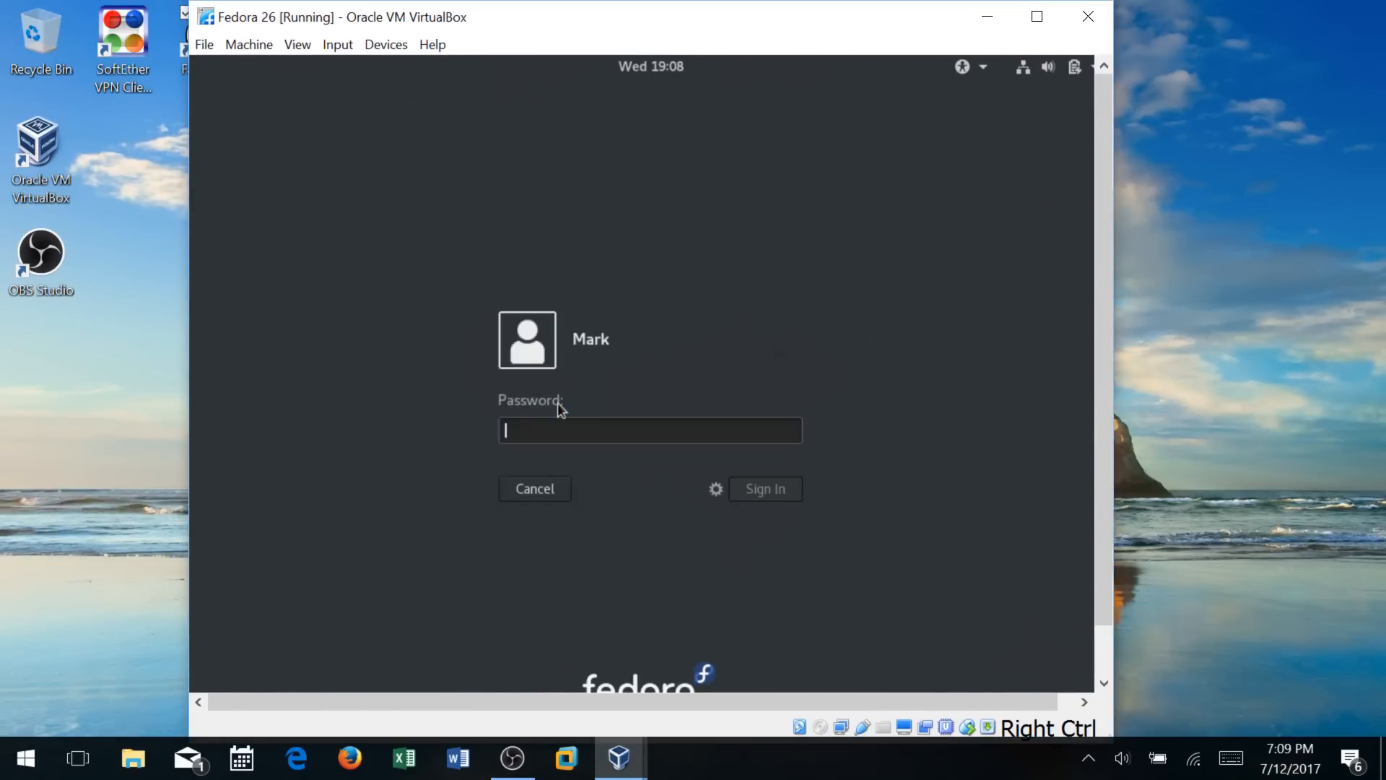
pyautogui.write('•••••••••')
pyautogui.press('Return')
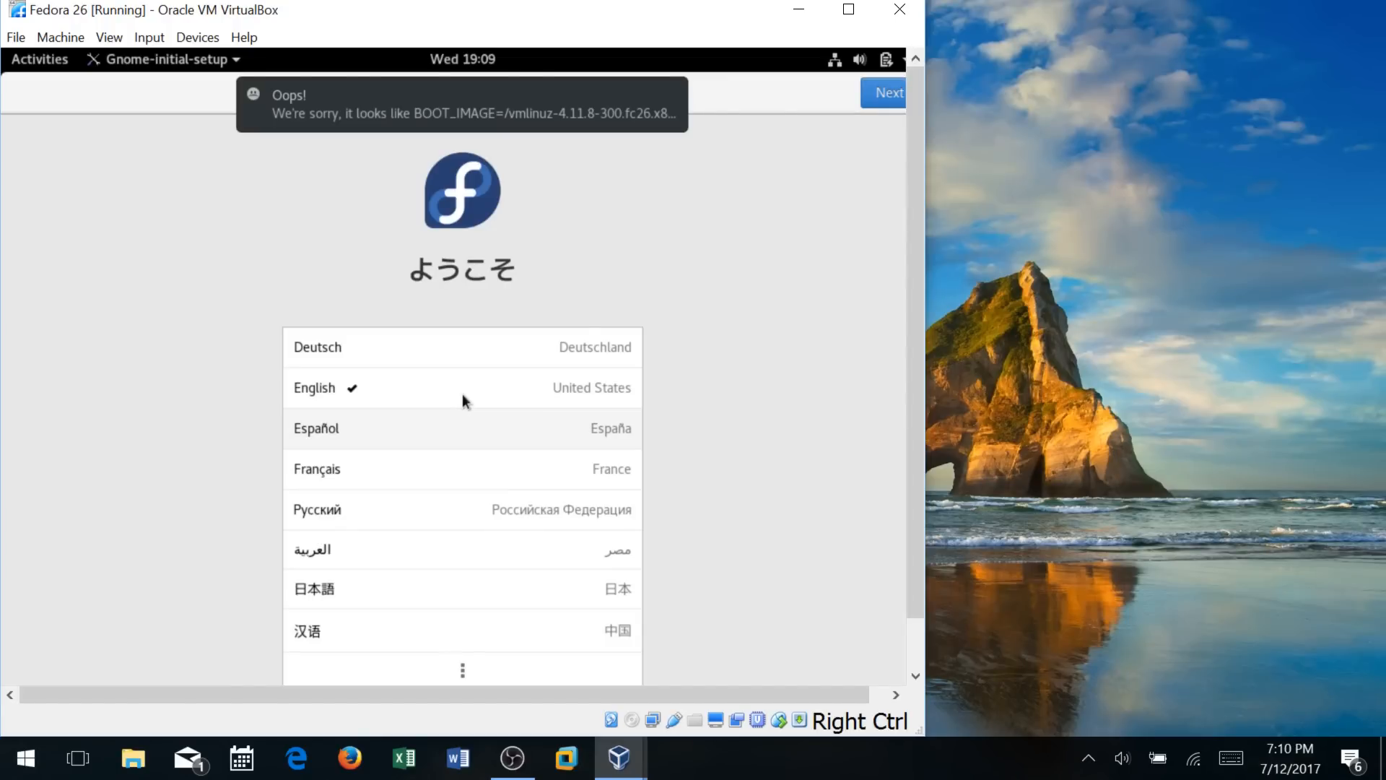
# Complete the initial setup with English (United States), the English (US) keyboard and default privacy settings, skipping online accounts
pyautogui.click(885, 97)
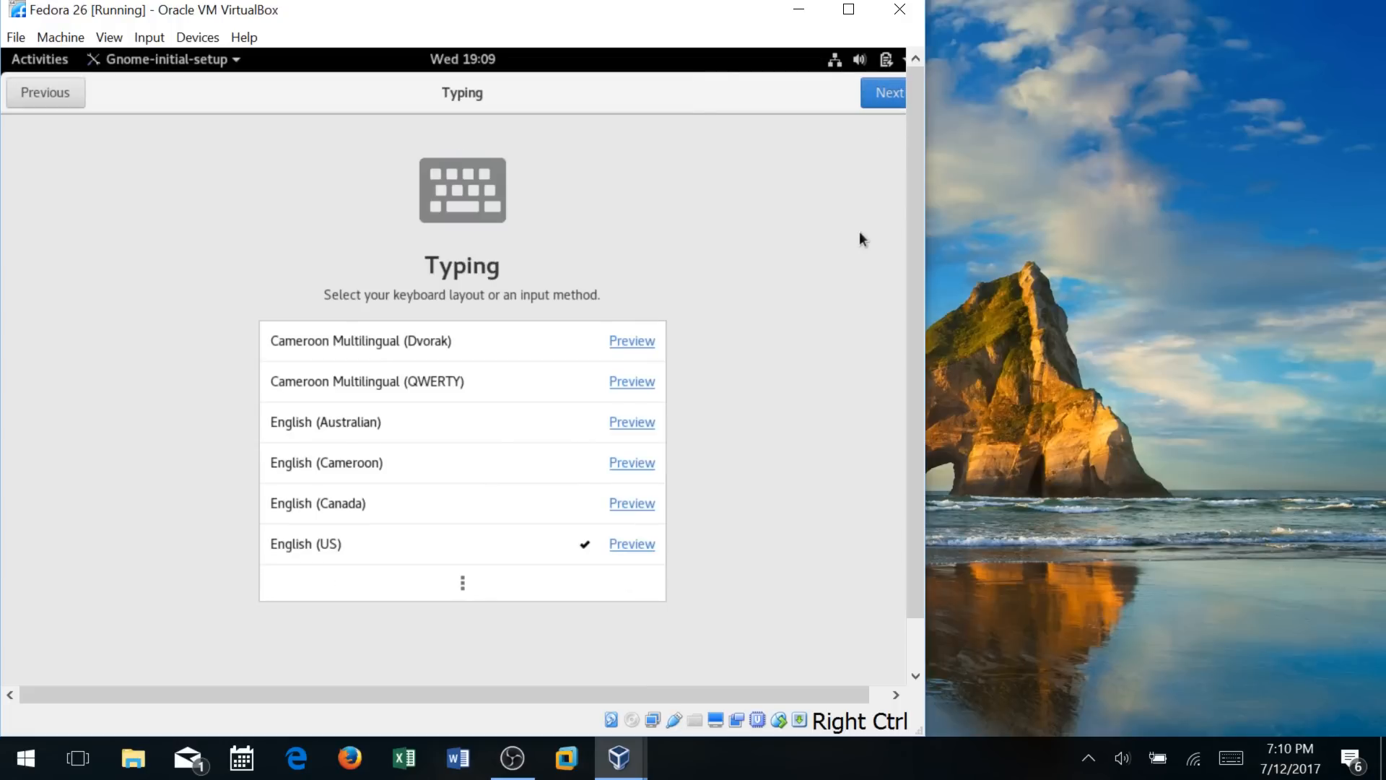
pyautogui.click(885, 93)
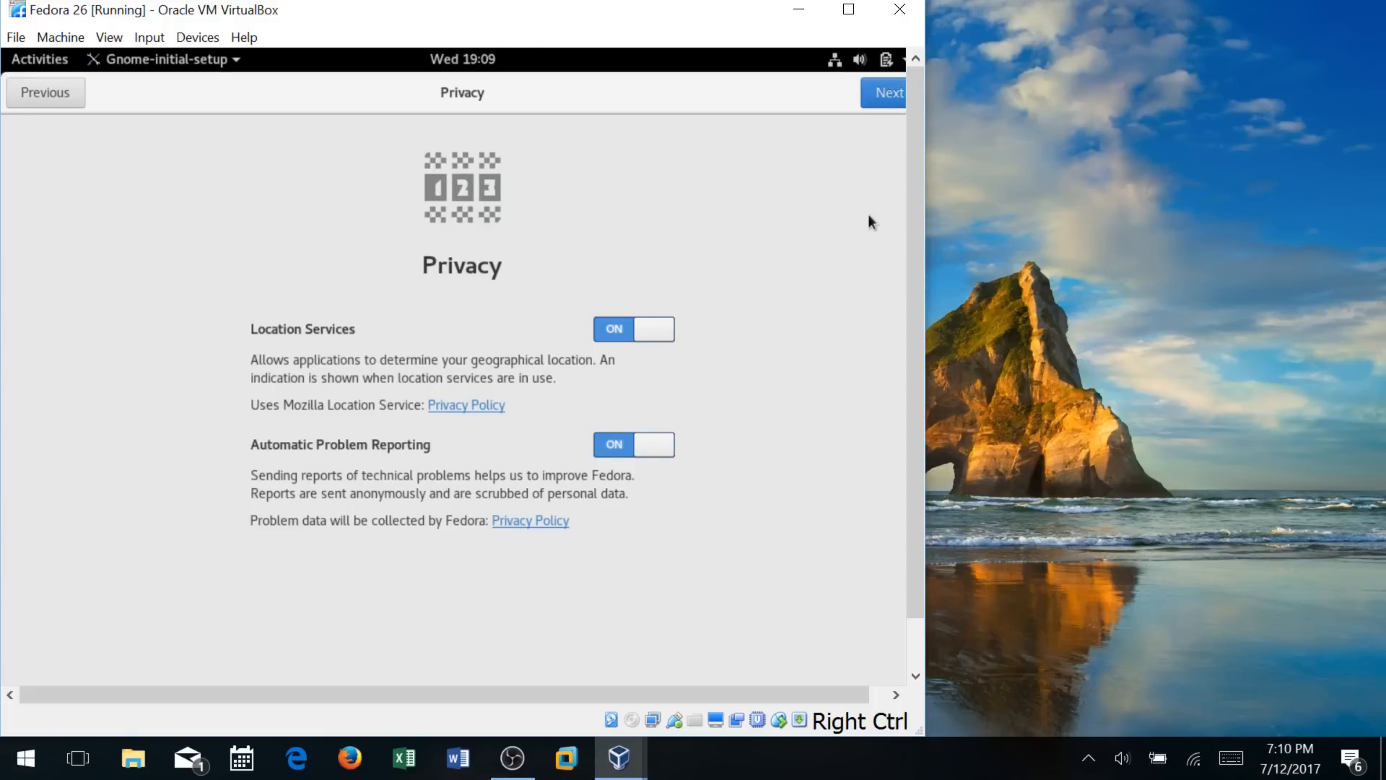
pyautogui.click(889, 94)
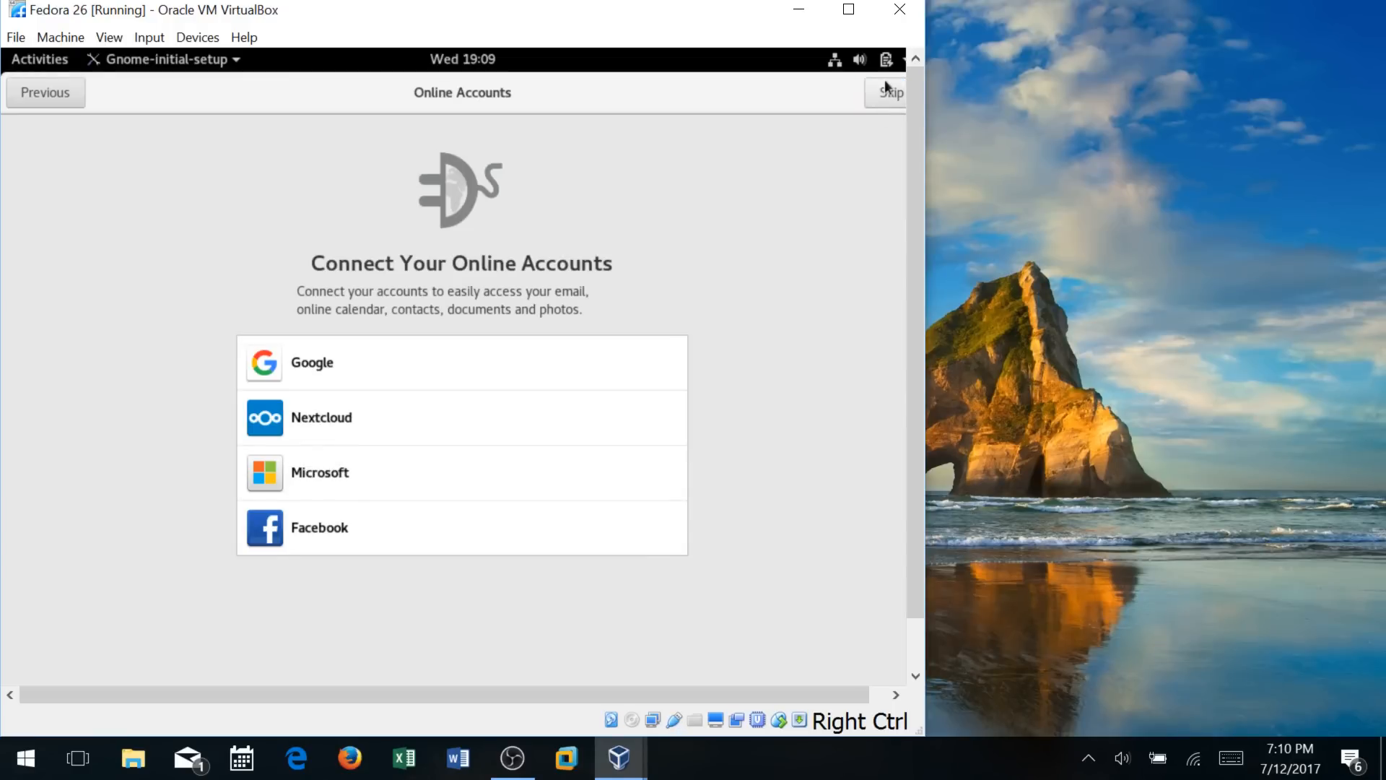
pyautogui.click(885, 98)
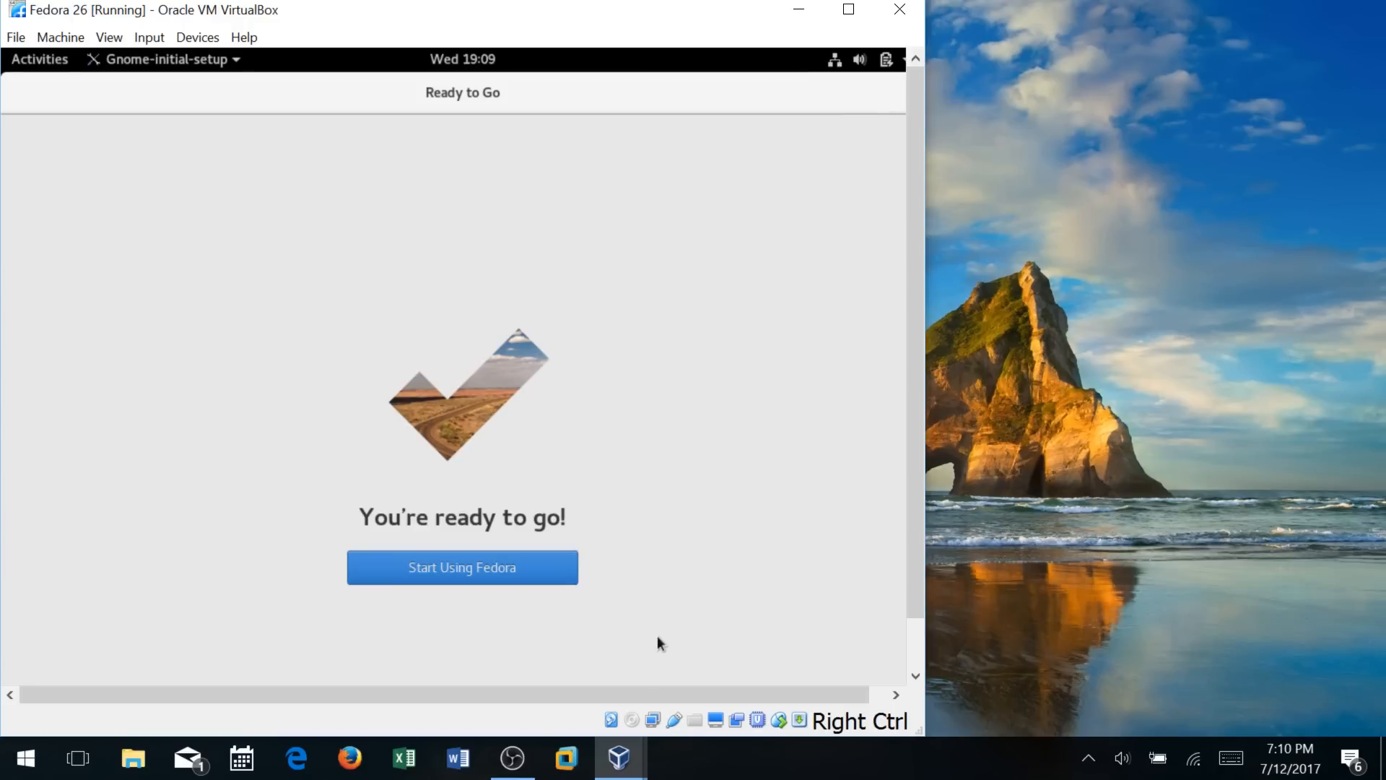
pyautogui.click(504, 554)
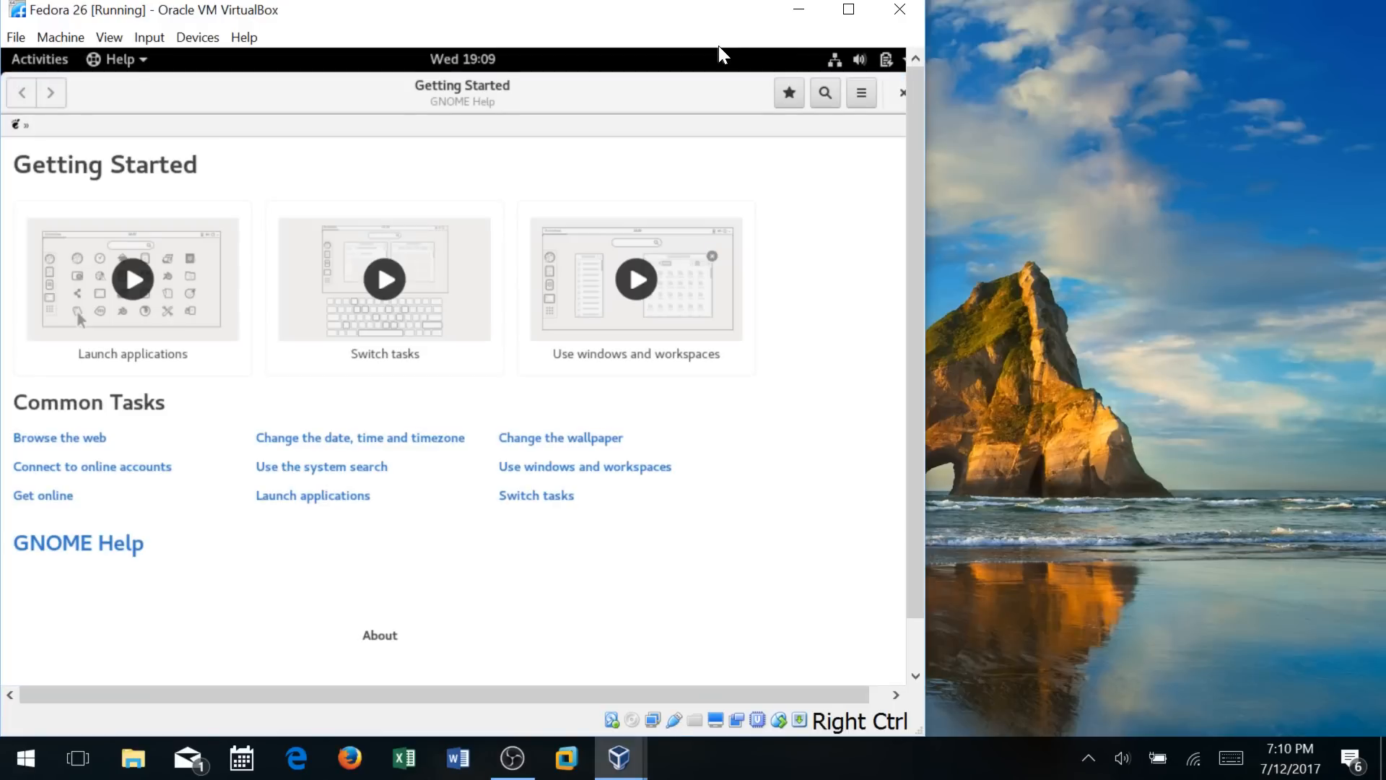
# Close the Getting Started help window and move the machine's window toward the middle of the desktop
pyautogui.click(896, 95)
pyautogui.moveTo(643, 23); pyautogui.dragTo(881, 31)
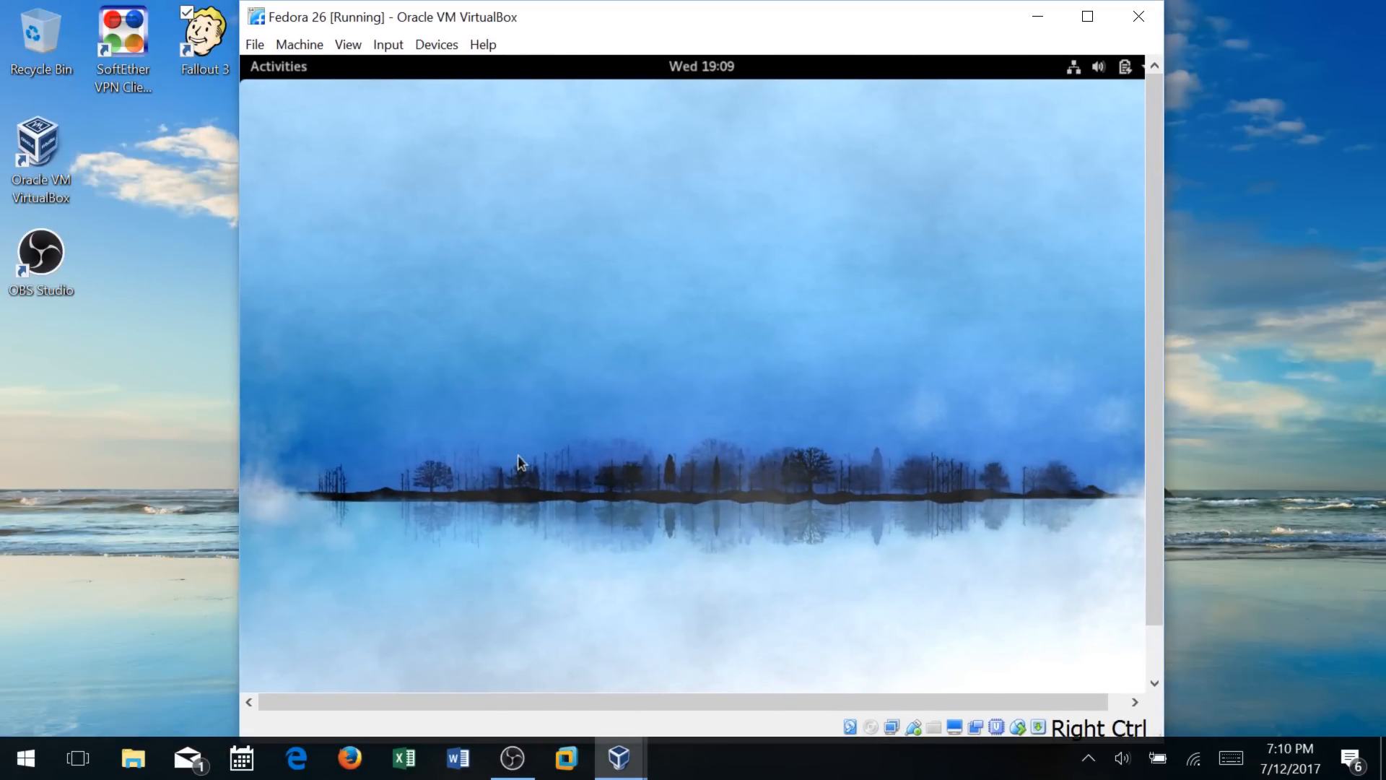
pyautogui.click(446, 43)
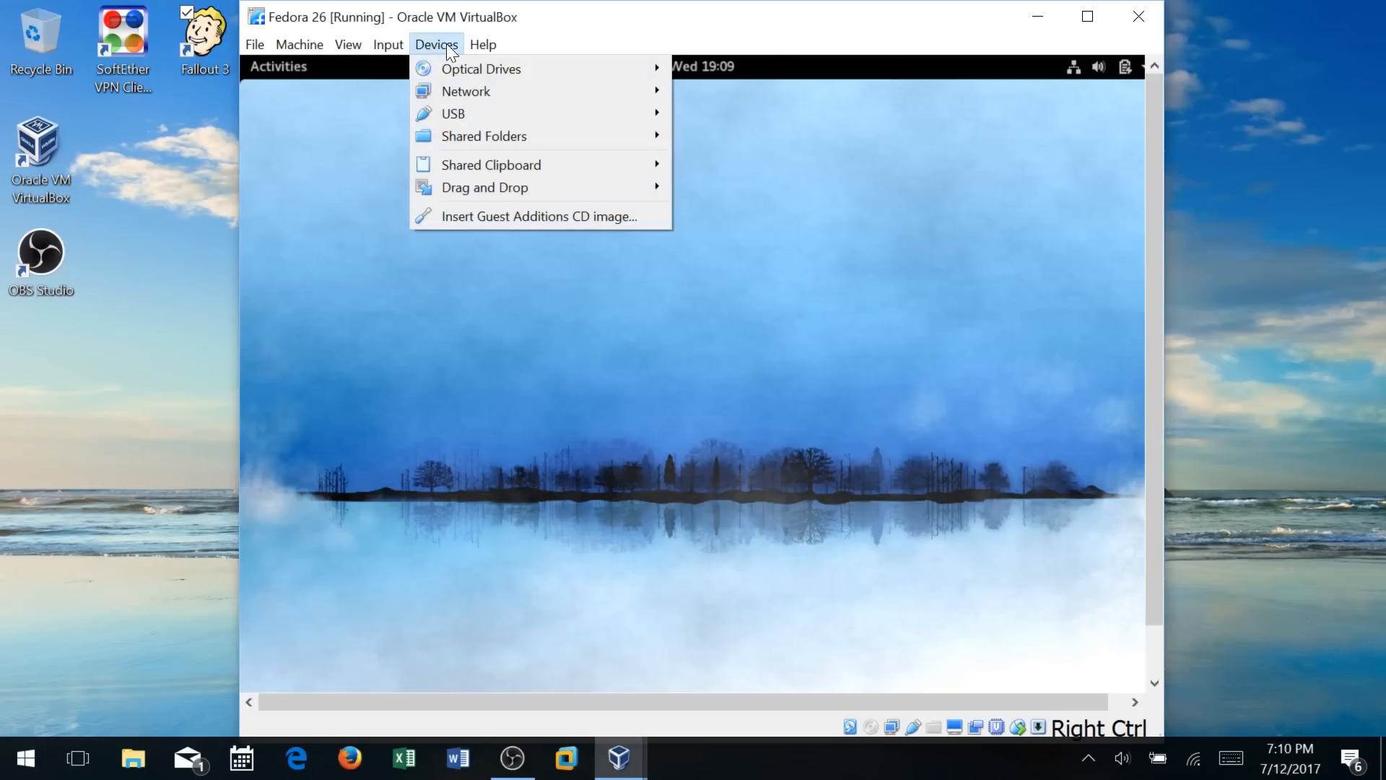
pyautogui.click(446, 43)
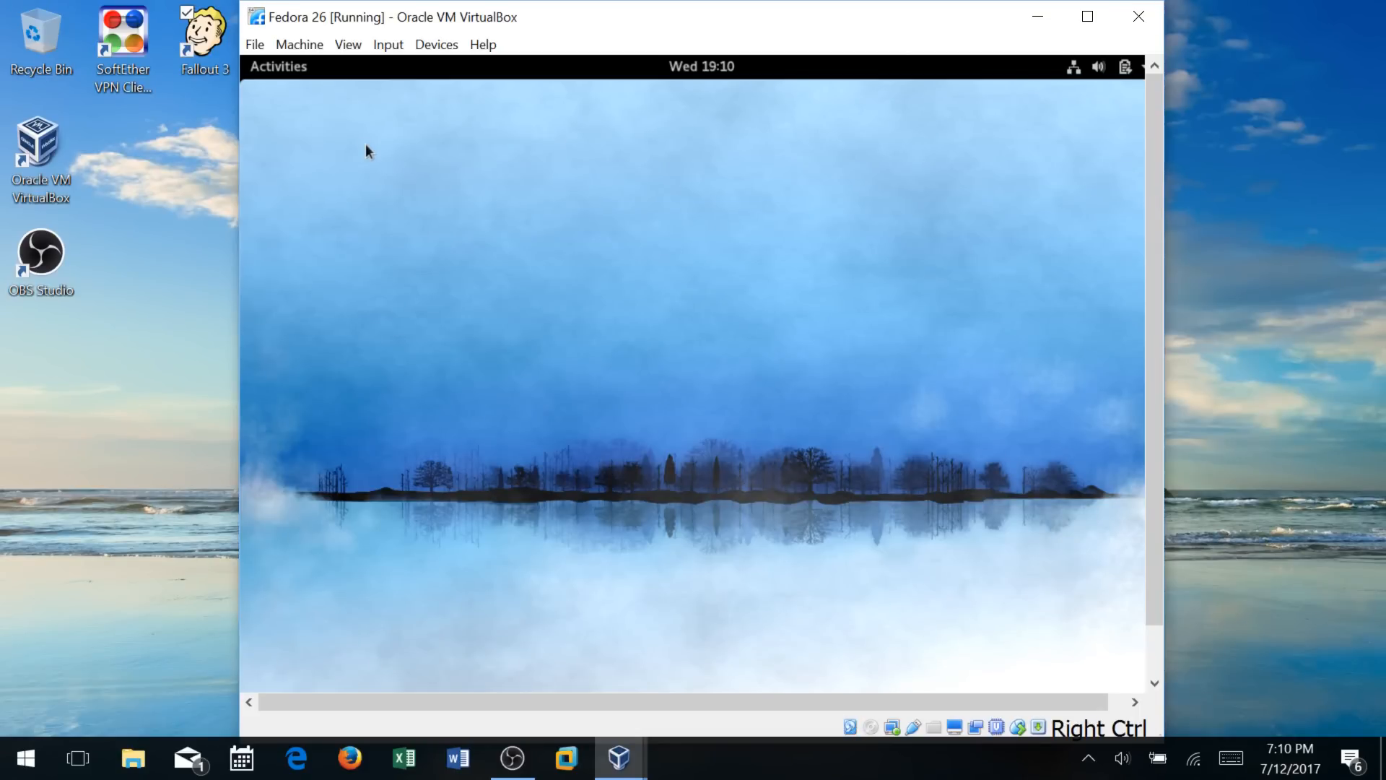
# Search the activities overview for "ter" and add Terminal to the favorites
pyautogui.click(276, 69)
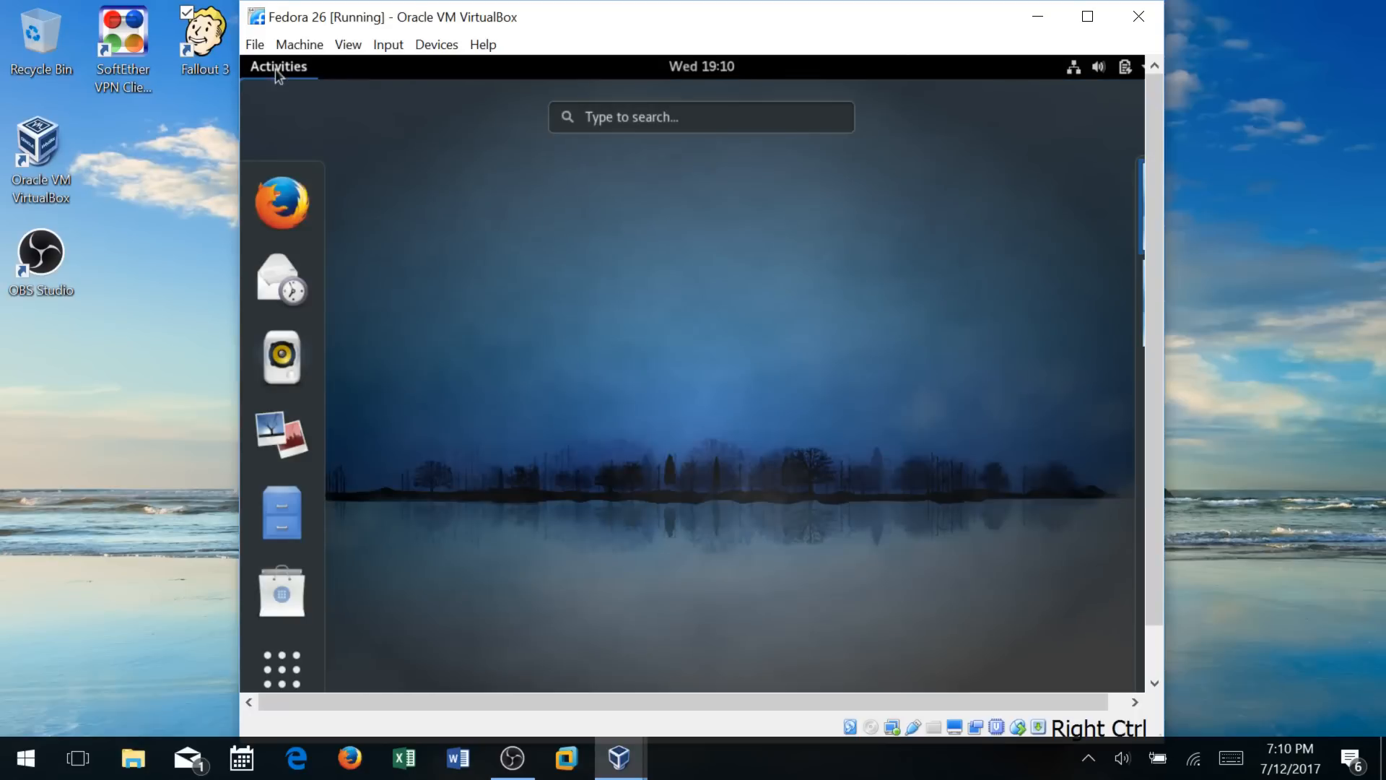
pyautogui.click(665, 123)
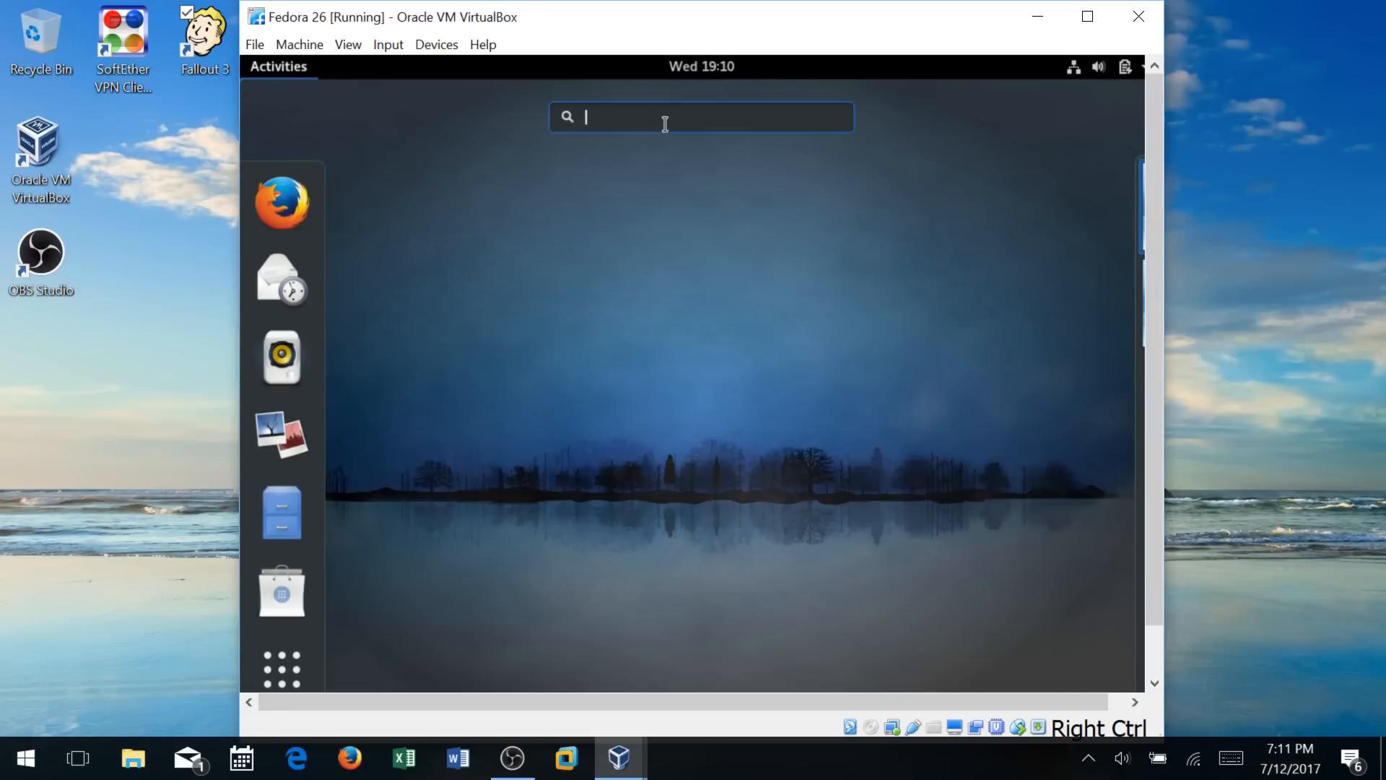
pyautogui.write('ter')
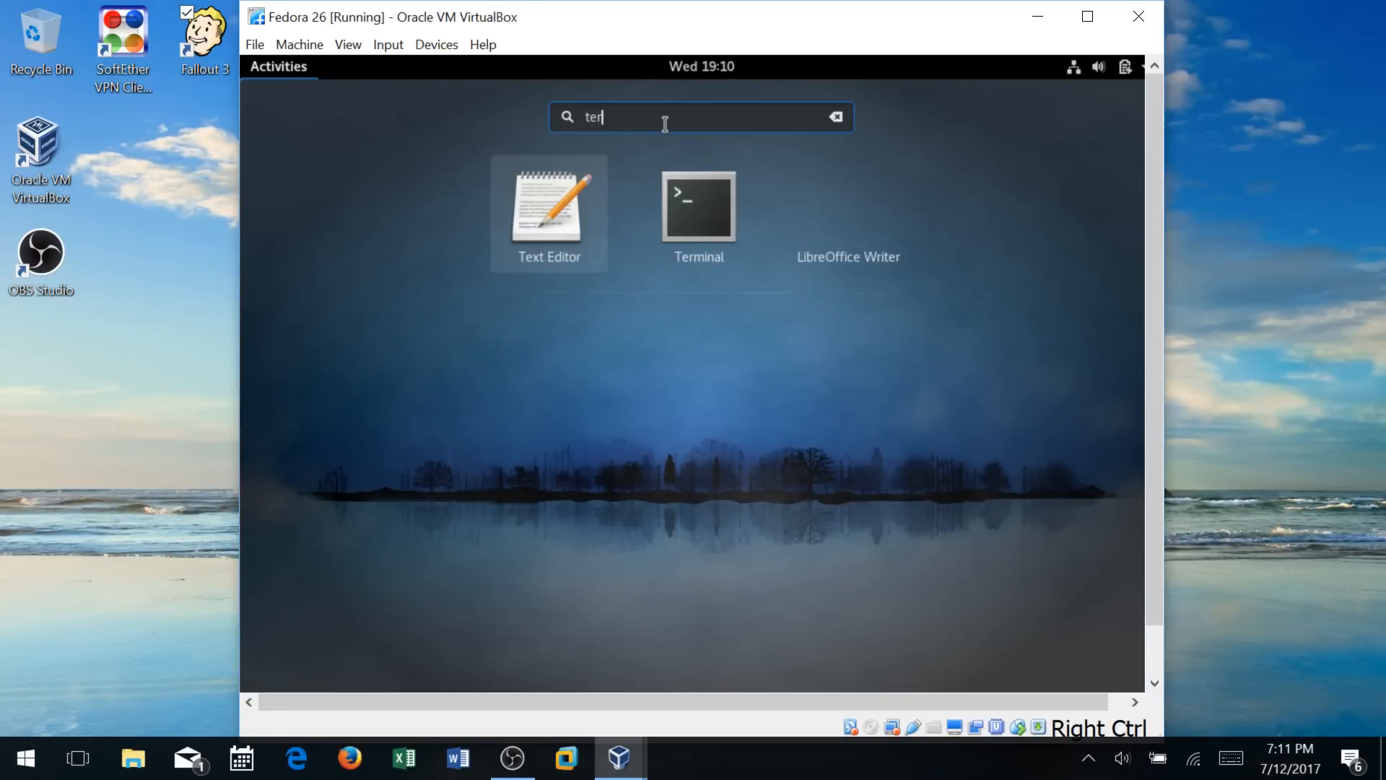
pyautogui.rightClick(709, 224)
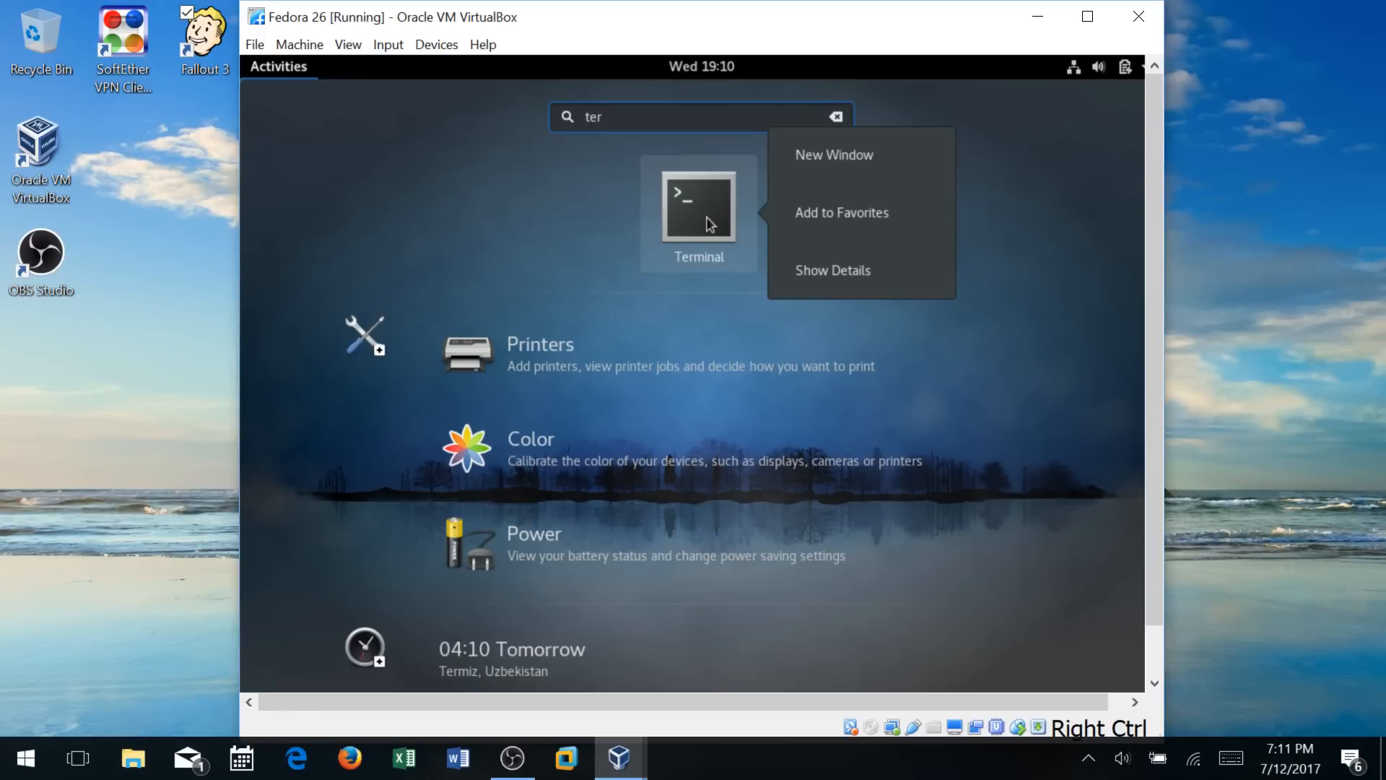
pyautogui.click(843, 225)
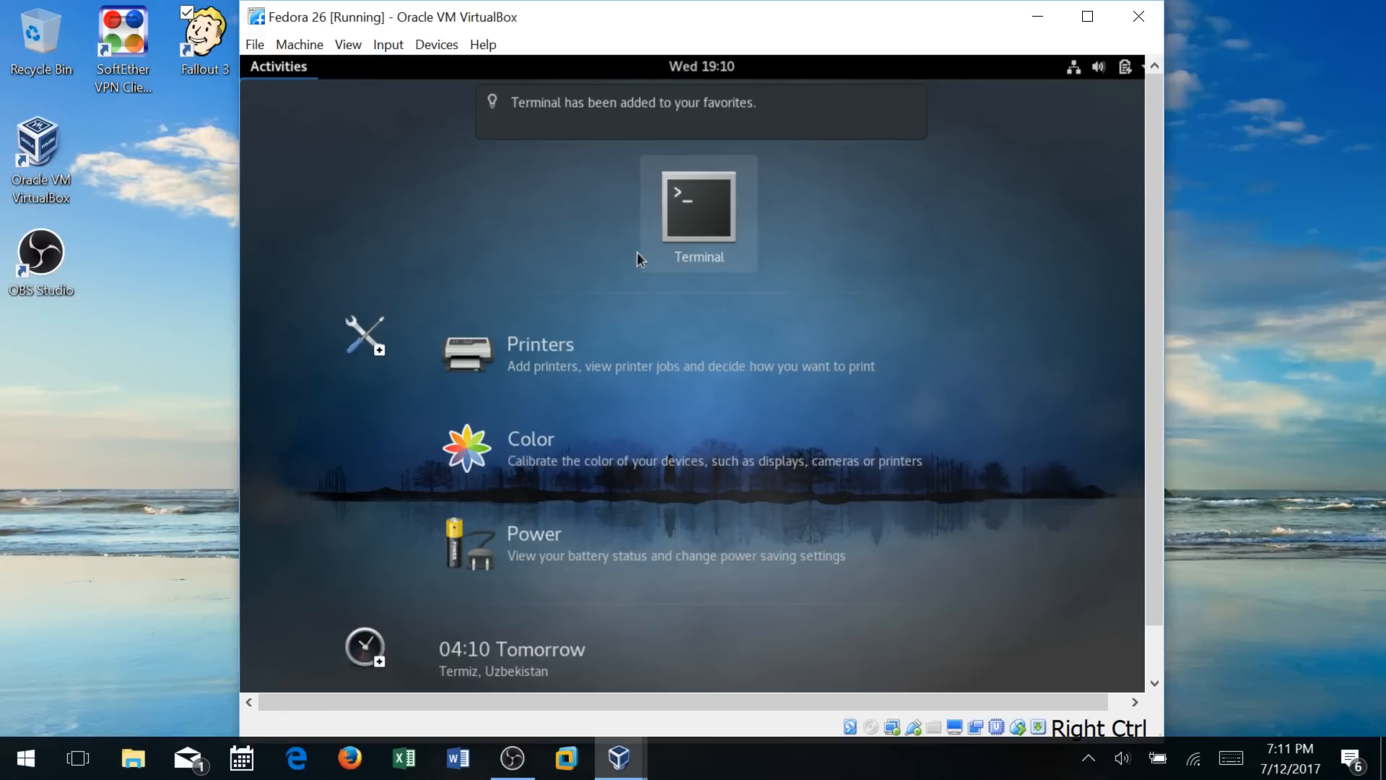
# Open Terminal and start a root shell with sudo bash, entering the account password
pyautogui.click(695, 221)
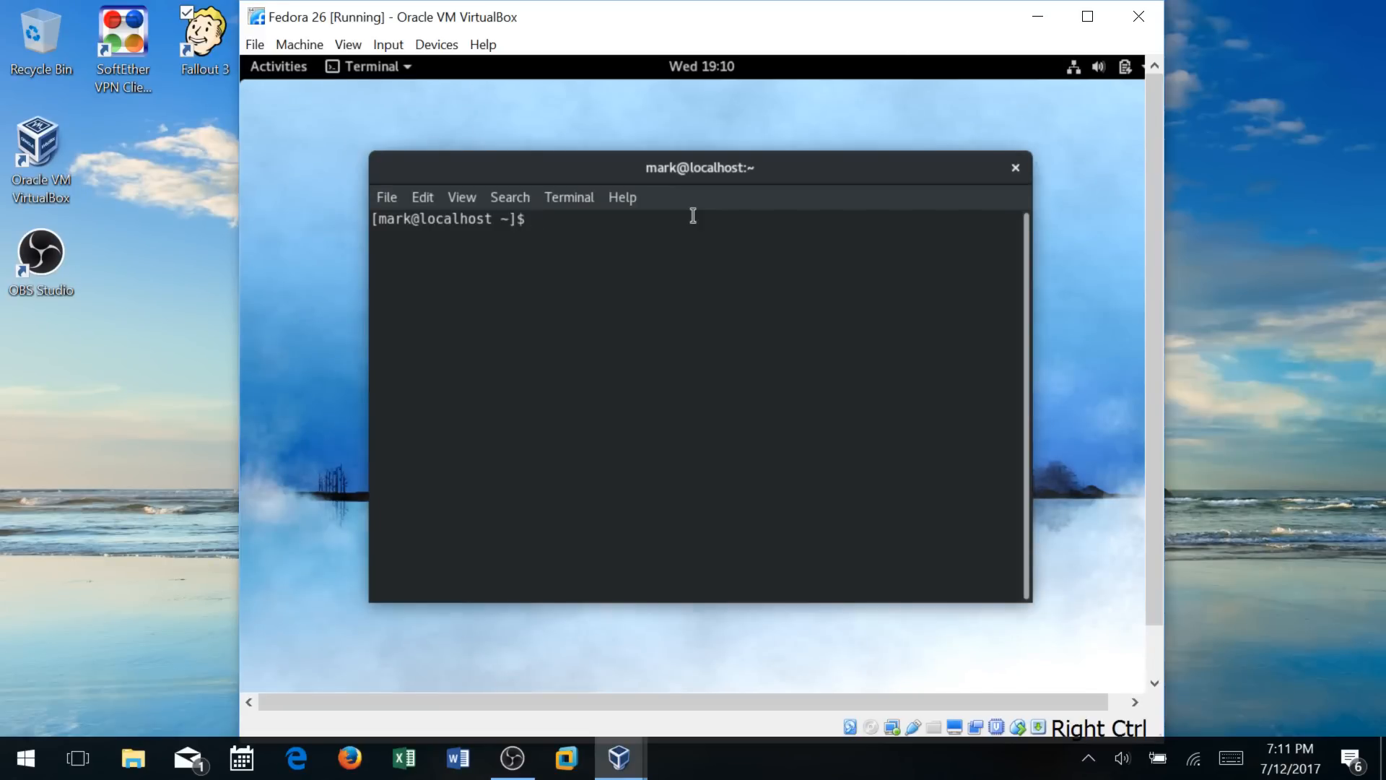
pyautogui.write('sudo bash')
pyautogui.press('Return')
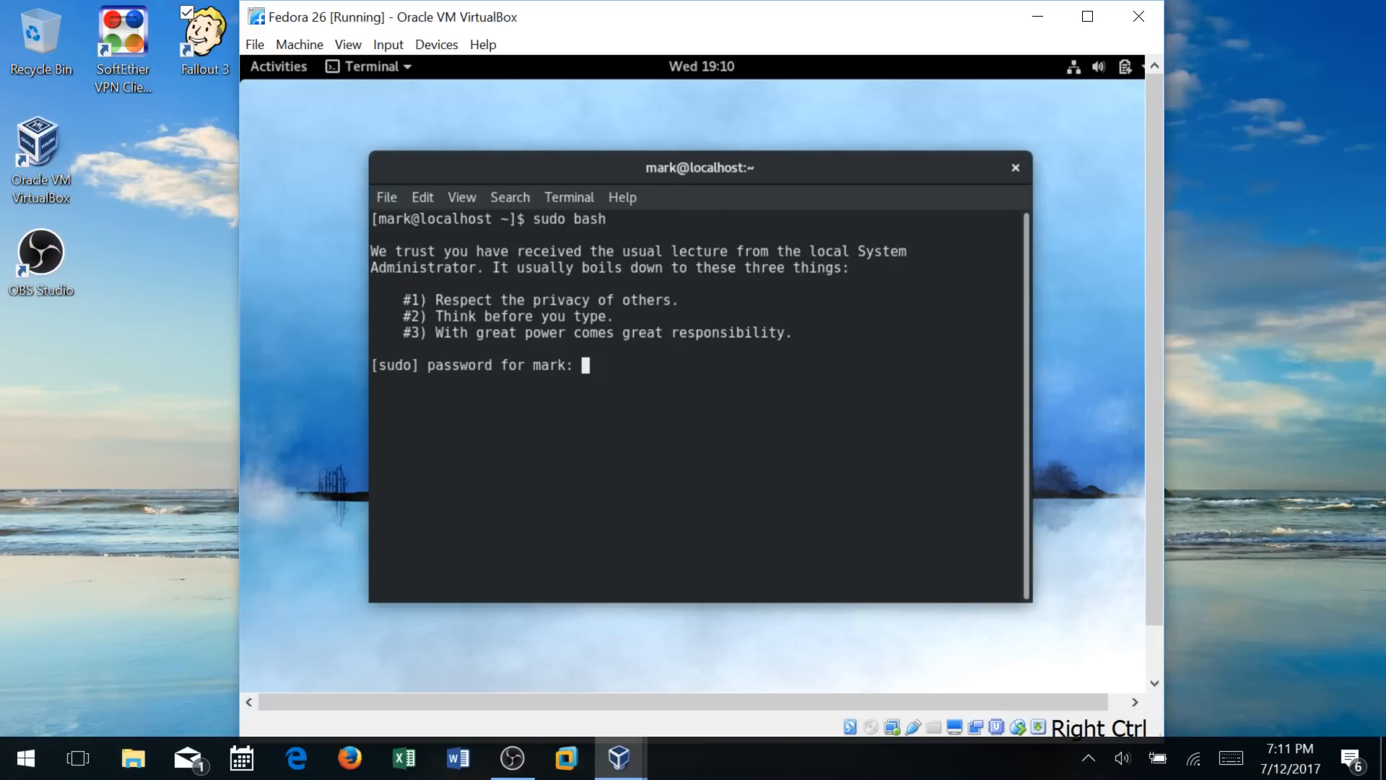
pyautogui.press('Return')
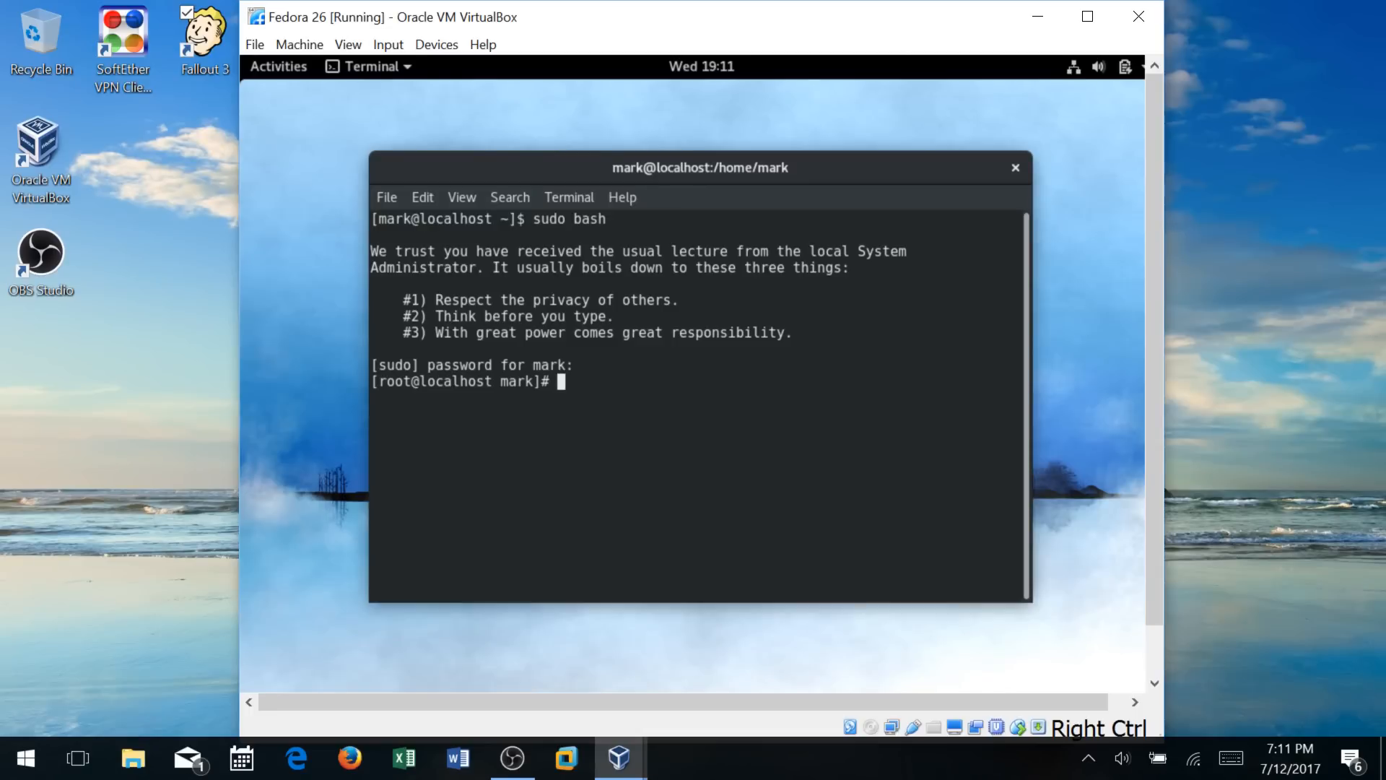
# Update all installed packages with dnf update, accepting the transaction, and reboot the virtual machine
pyautogui.write('dnf update')
pyautogui.press('Return')
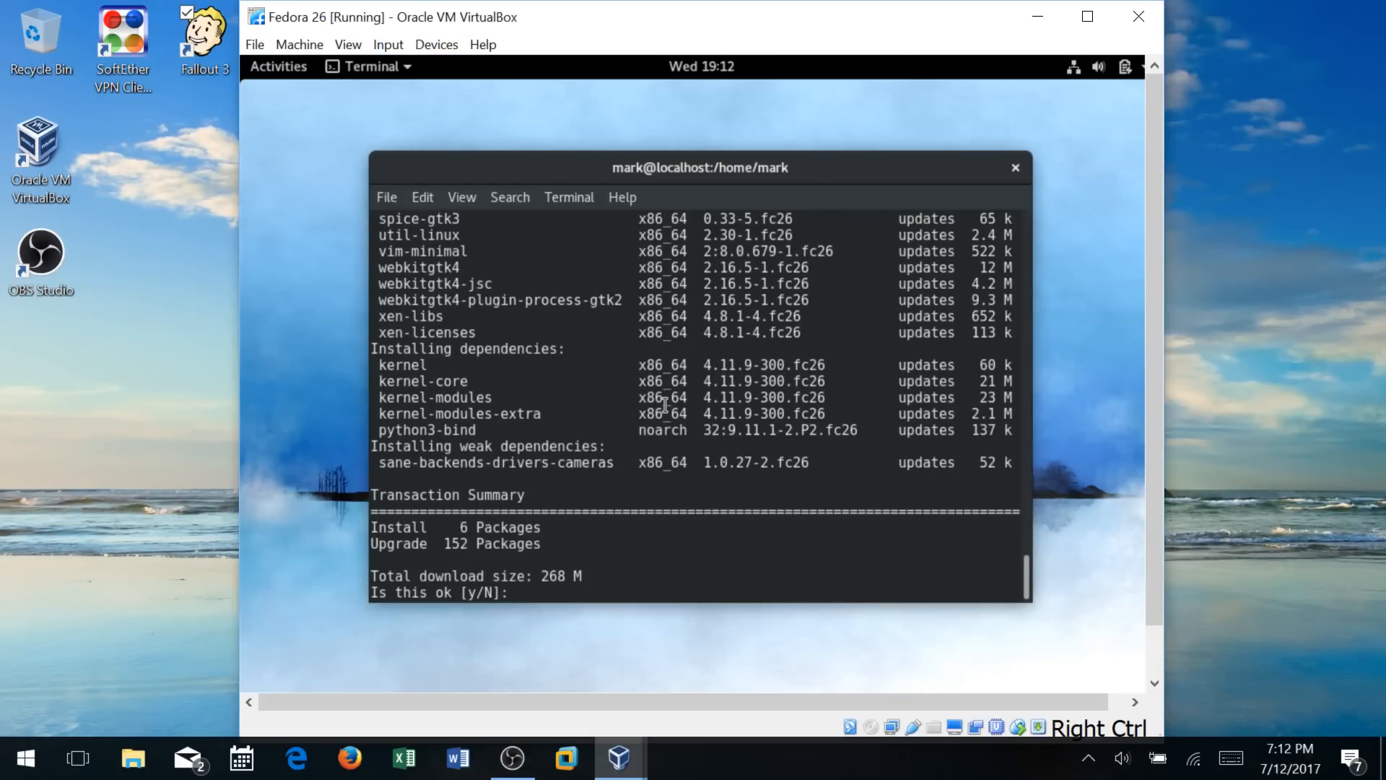
pyautogui.write('y')
pyautogui.press('Return')
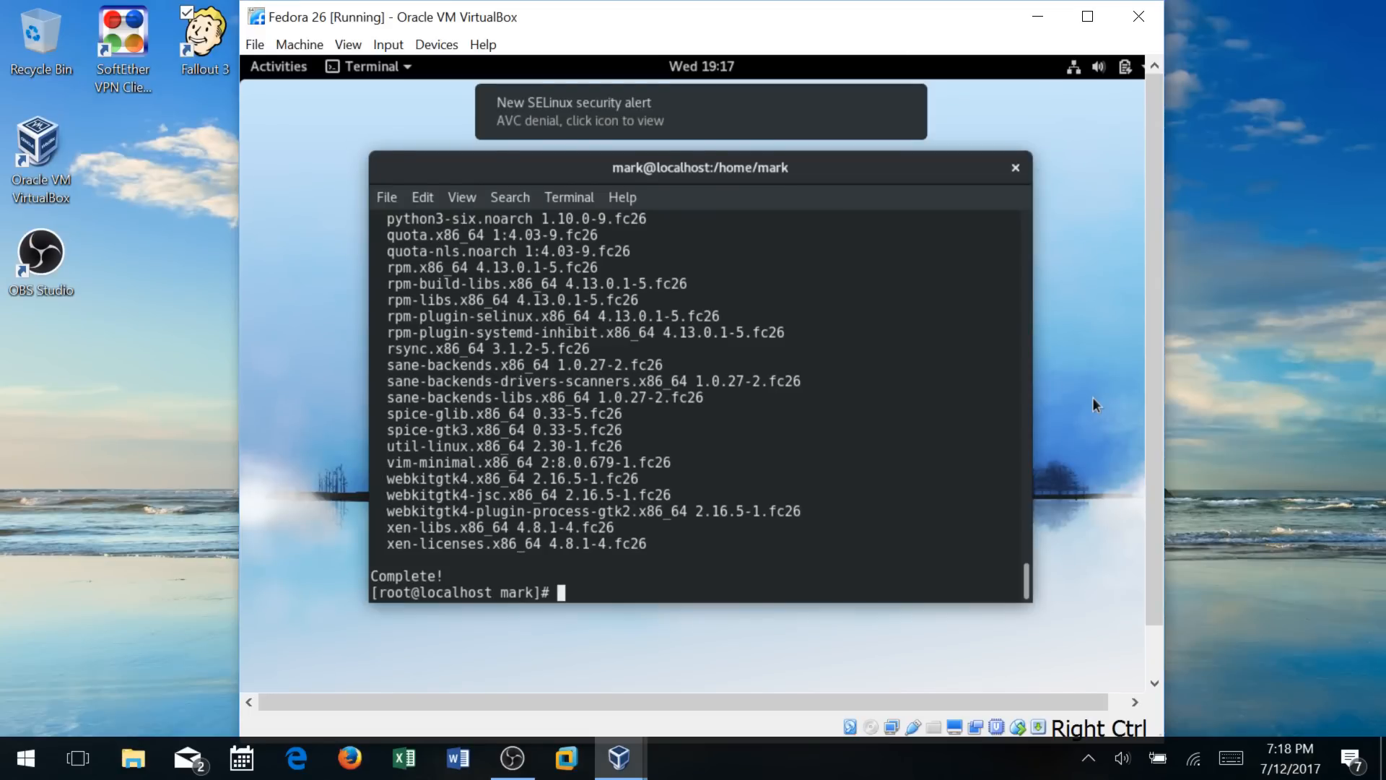
pyautogui.write('reboot')
pyautogui.press('Return')
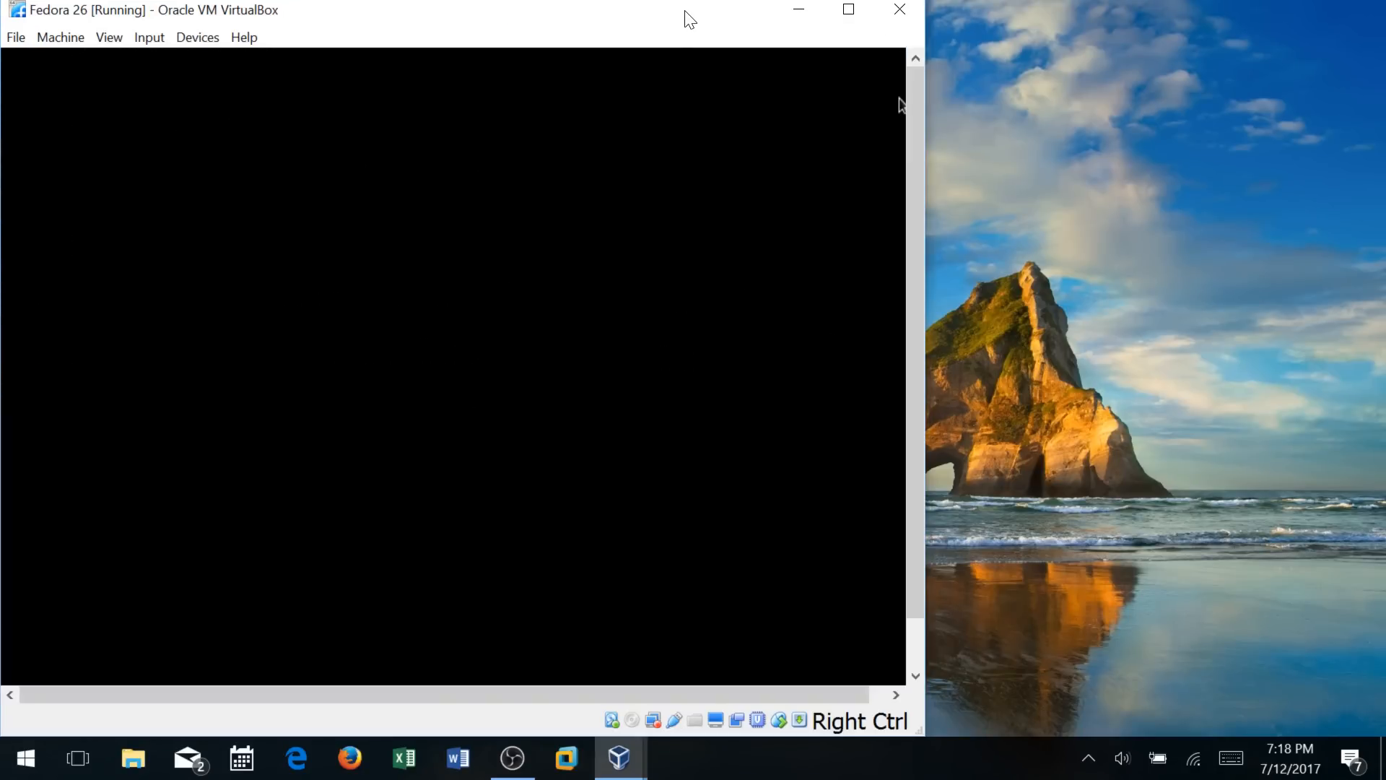
# Log in to the user account with its password and move the machine's window back toward the middle of the desktop
pyautogui.moveTo(686, 15); pyautogui.dragTo(824, 3)
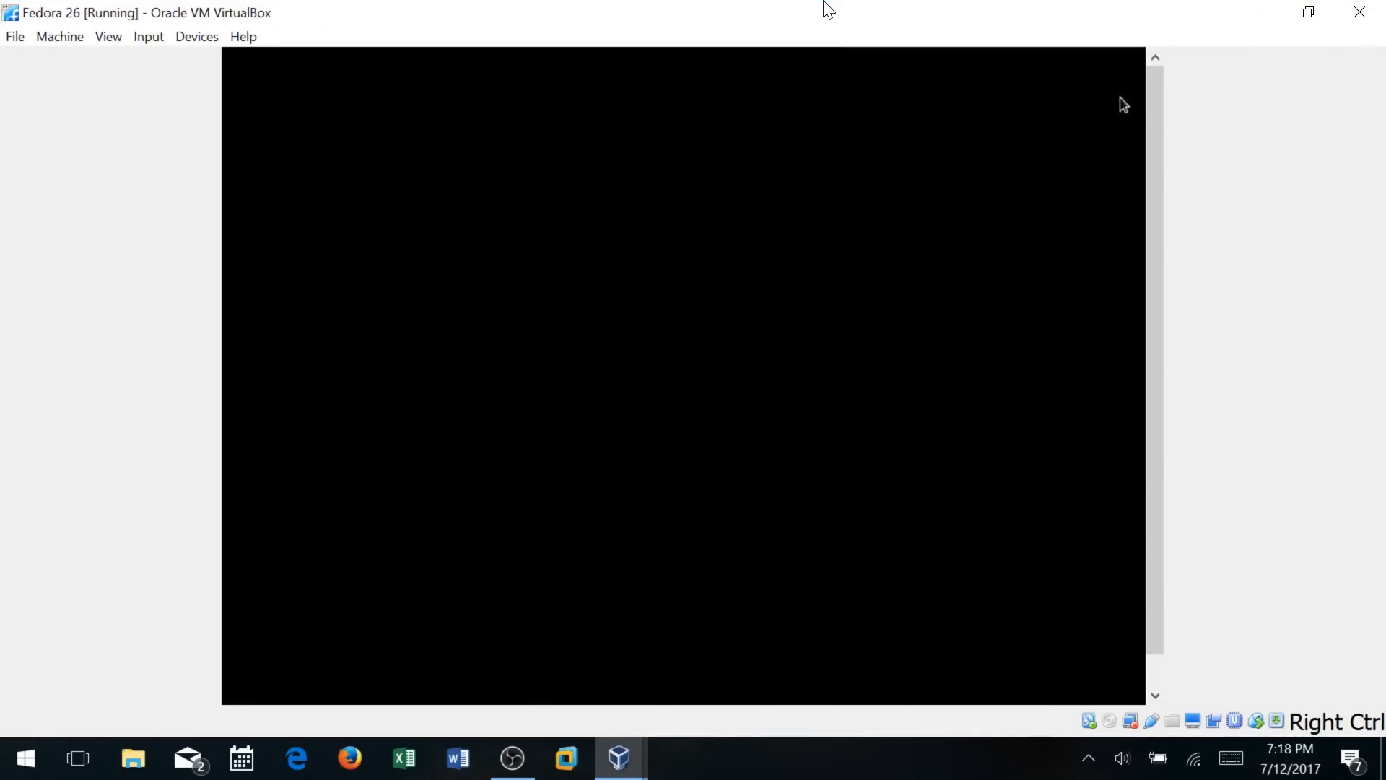
pyautogui.doubleClick(829, 10)
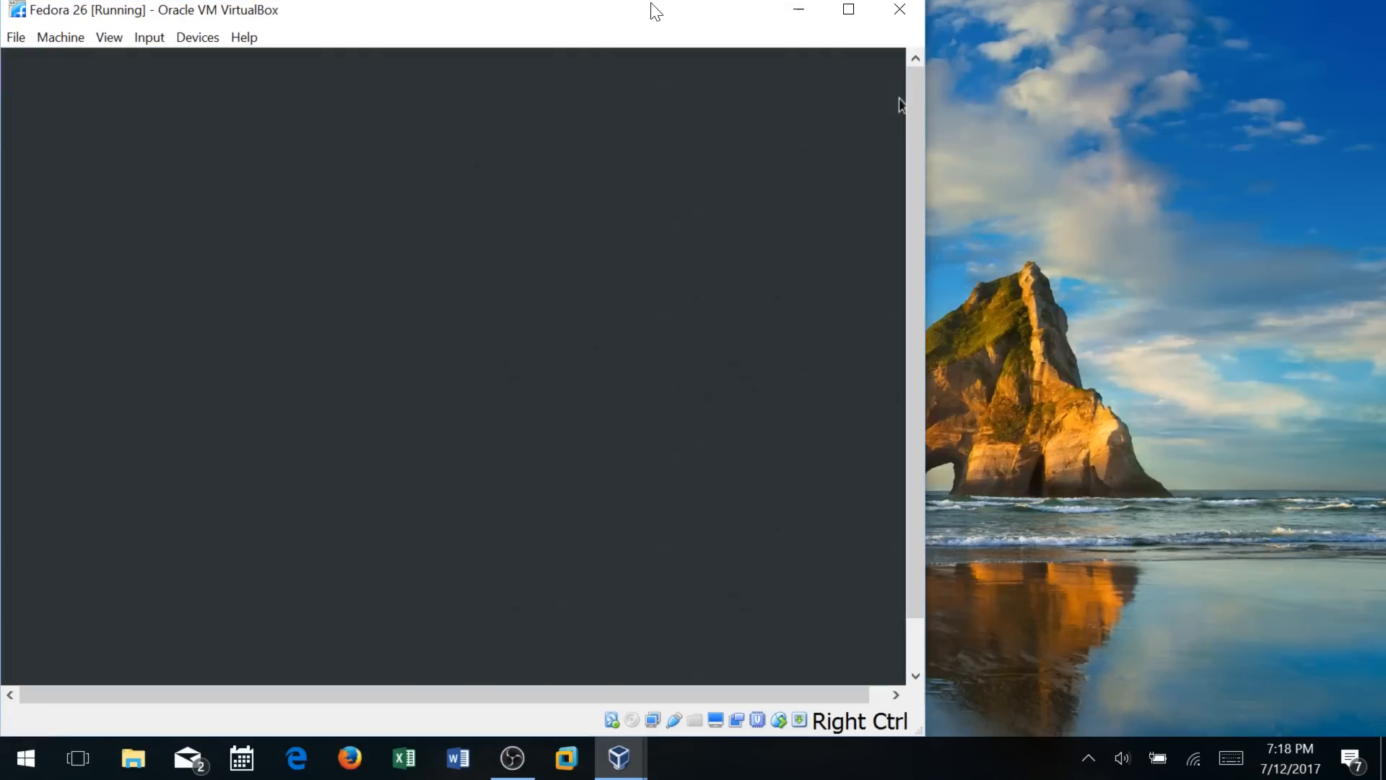
pyautogui.moveTo(649, 9); pyautogui.dragTo(846, 18)
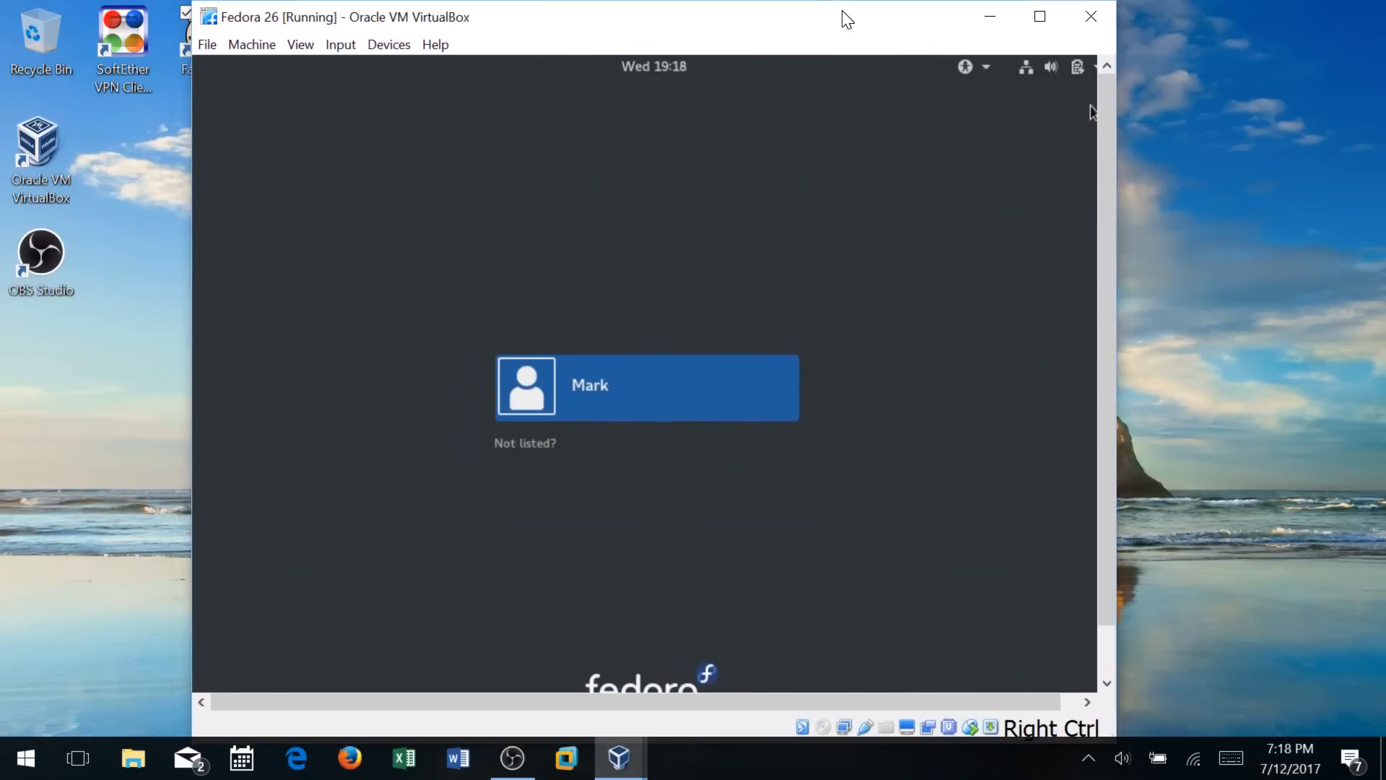
pyautogui.click(587, 391)
pyautogui.write('*********')
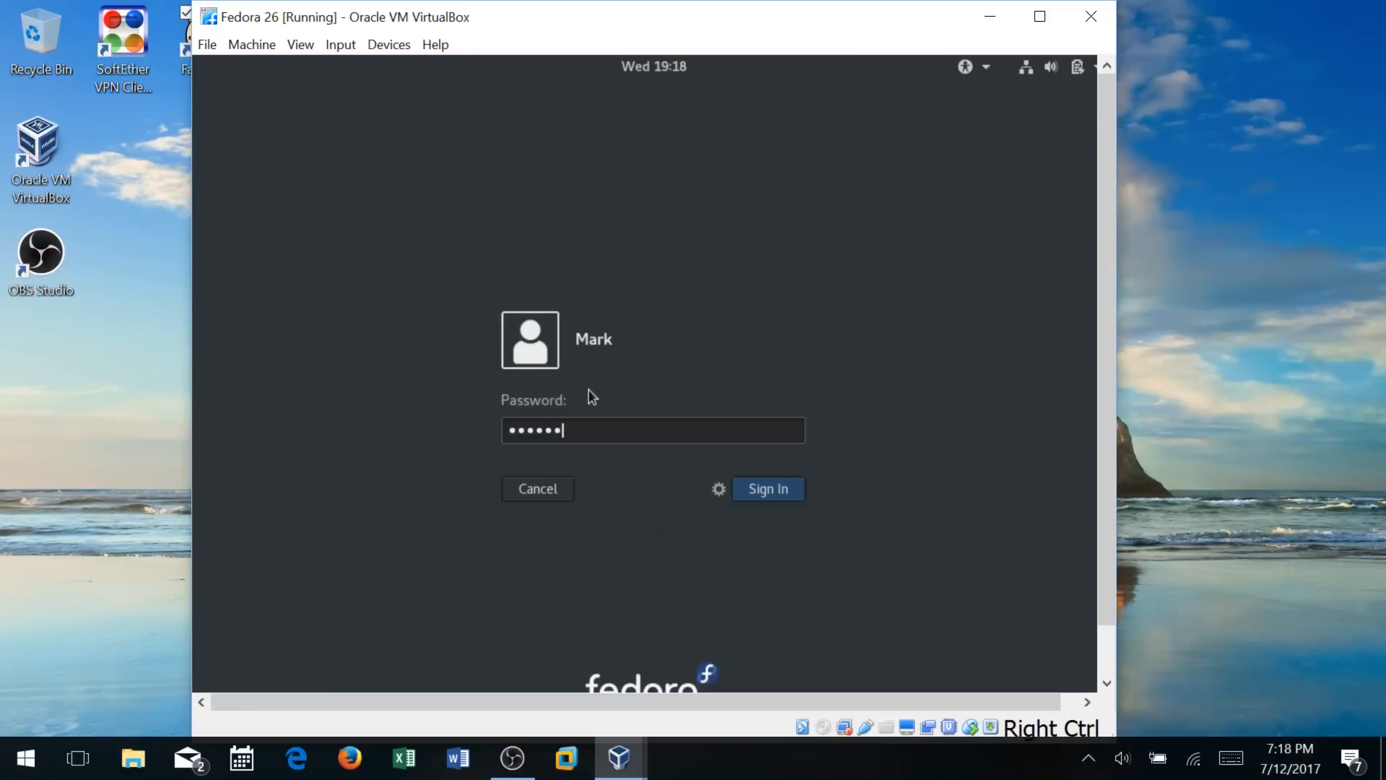
pyautogui.press('Return')
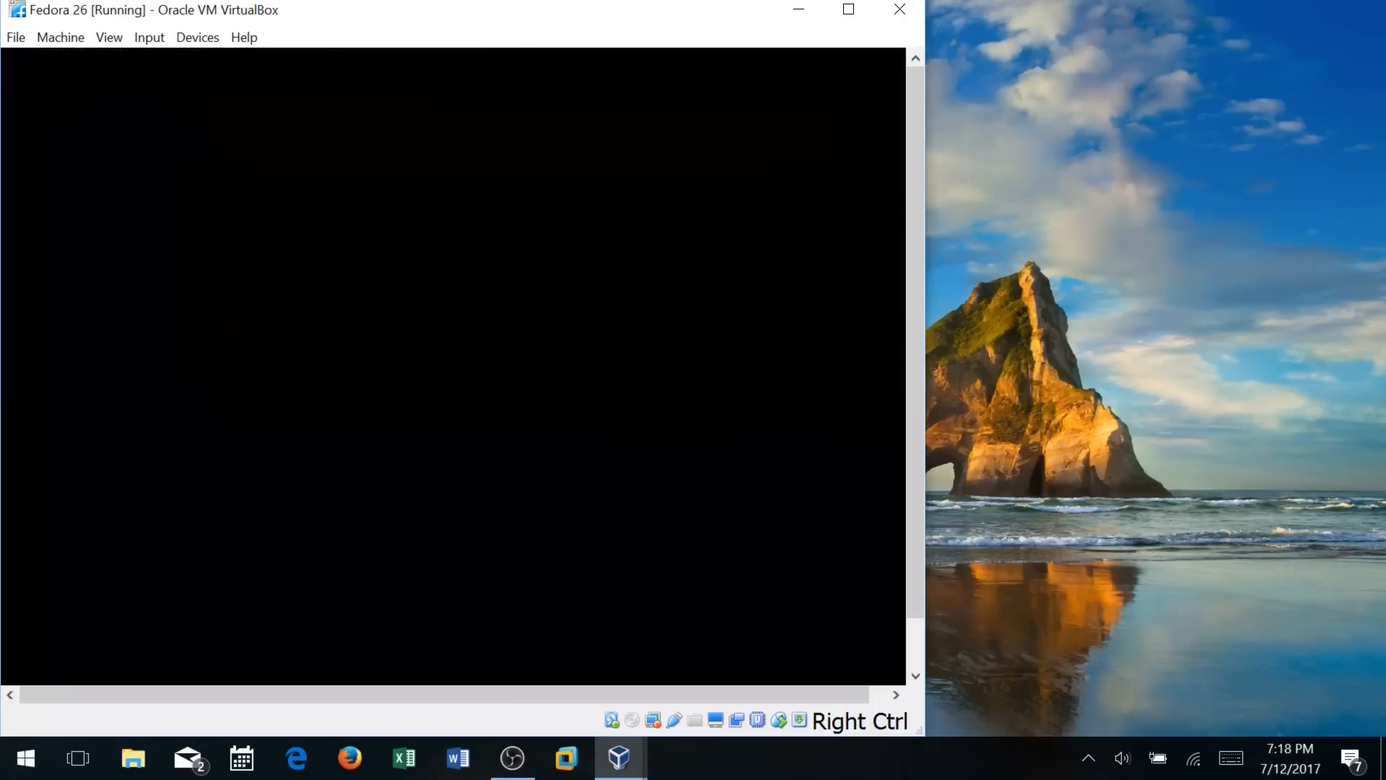
pyautogui.moveTo(650, 15); pyautogui.dragTo(806, 24)
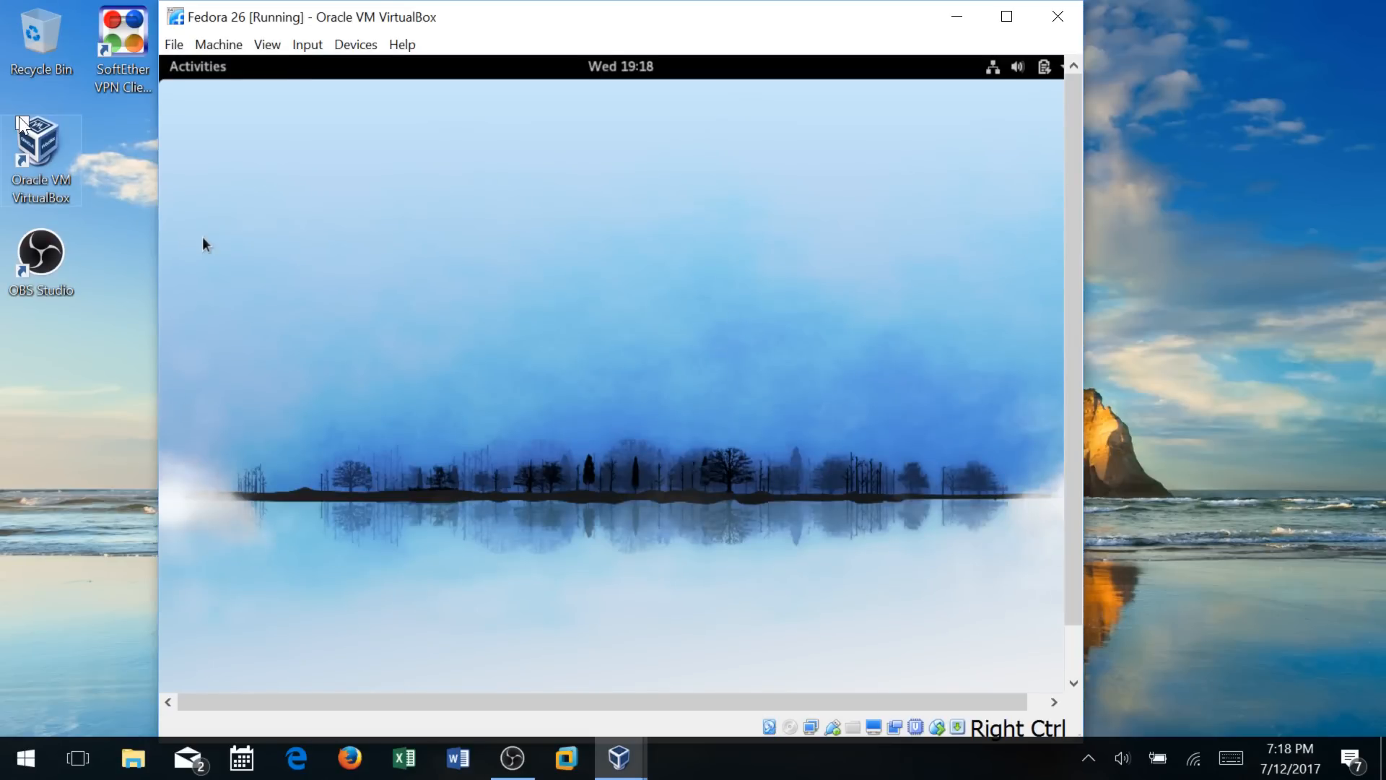
# Launch Terminal from the activities favorites and get a root shell with sudo bash, entering the account password
pyautogui.click(207, 72)
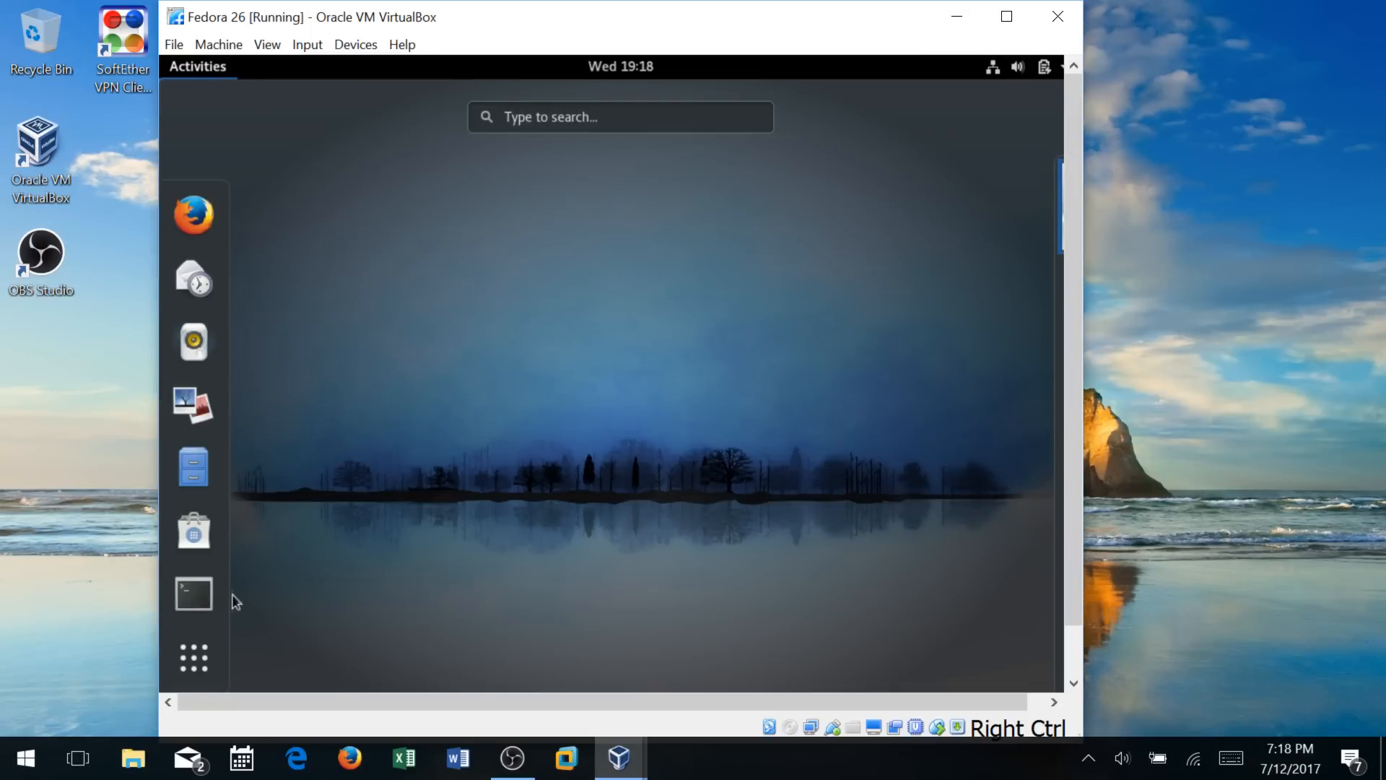
pyautogui.click(193, 594)
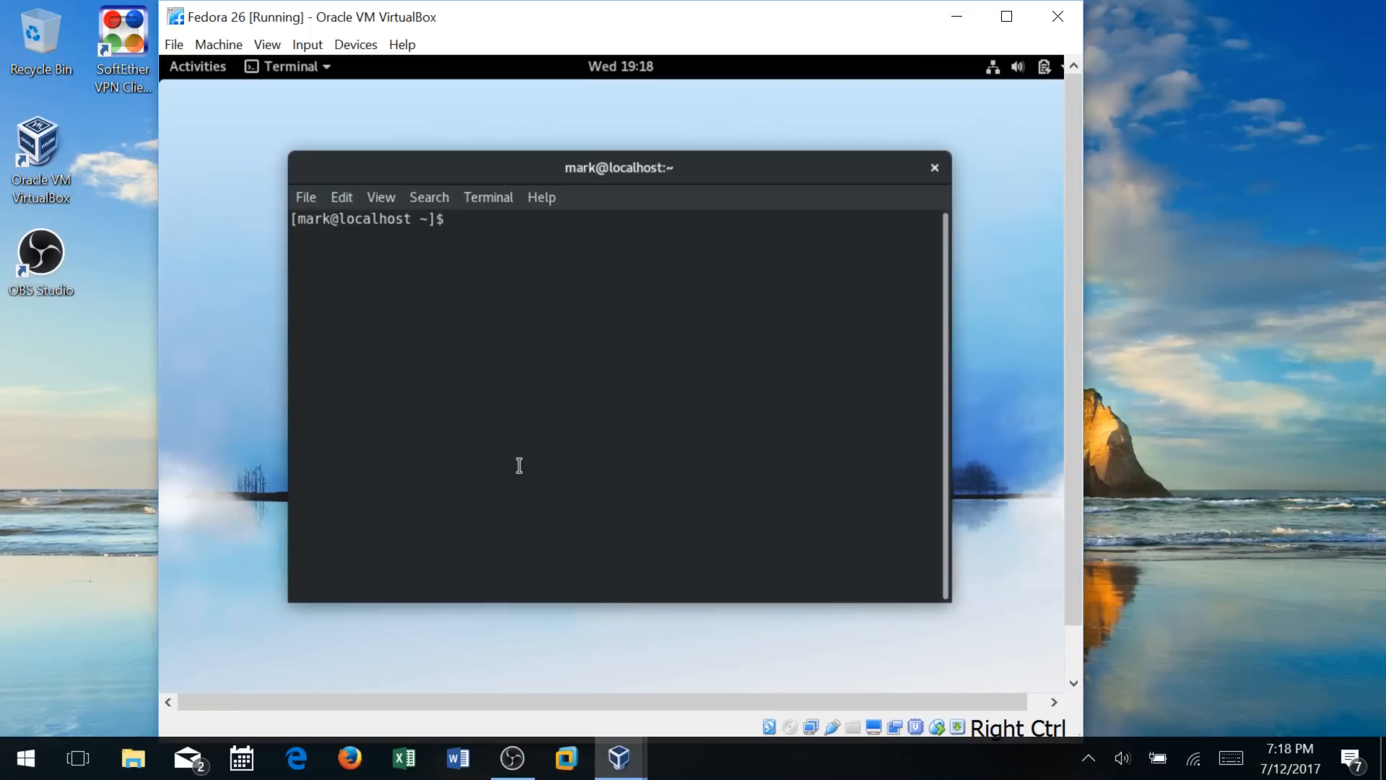
pyautogui.write('sudo bash')
pyautogui.press('Return')
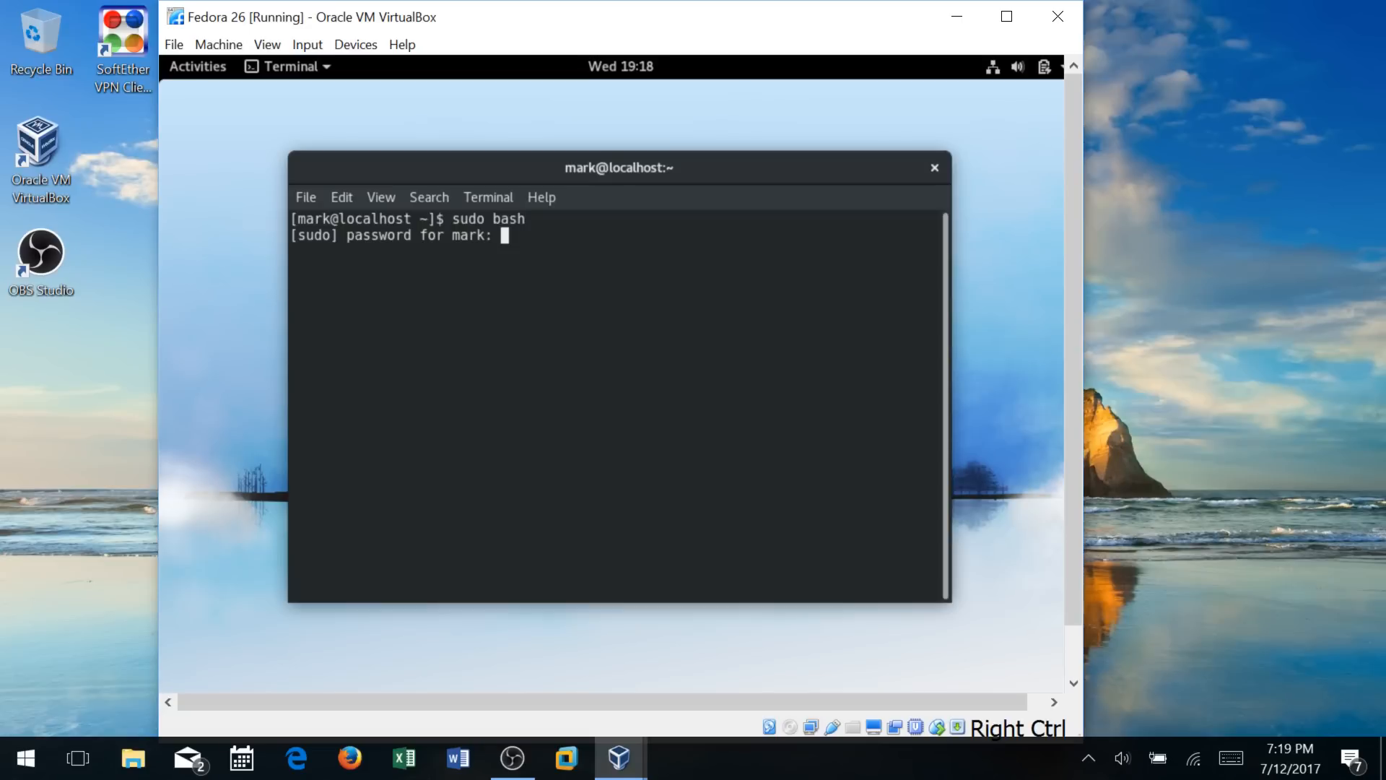
pyautogui.press('Return')
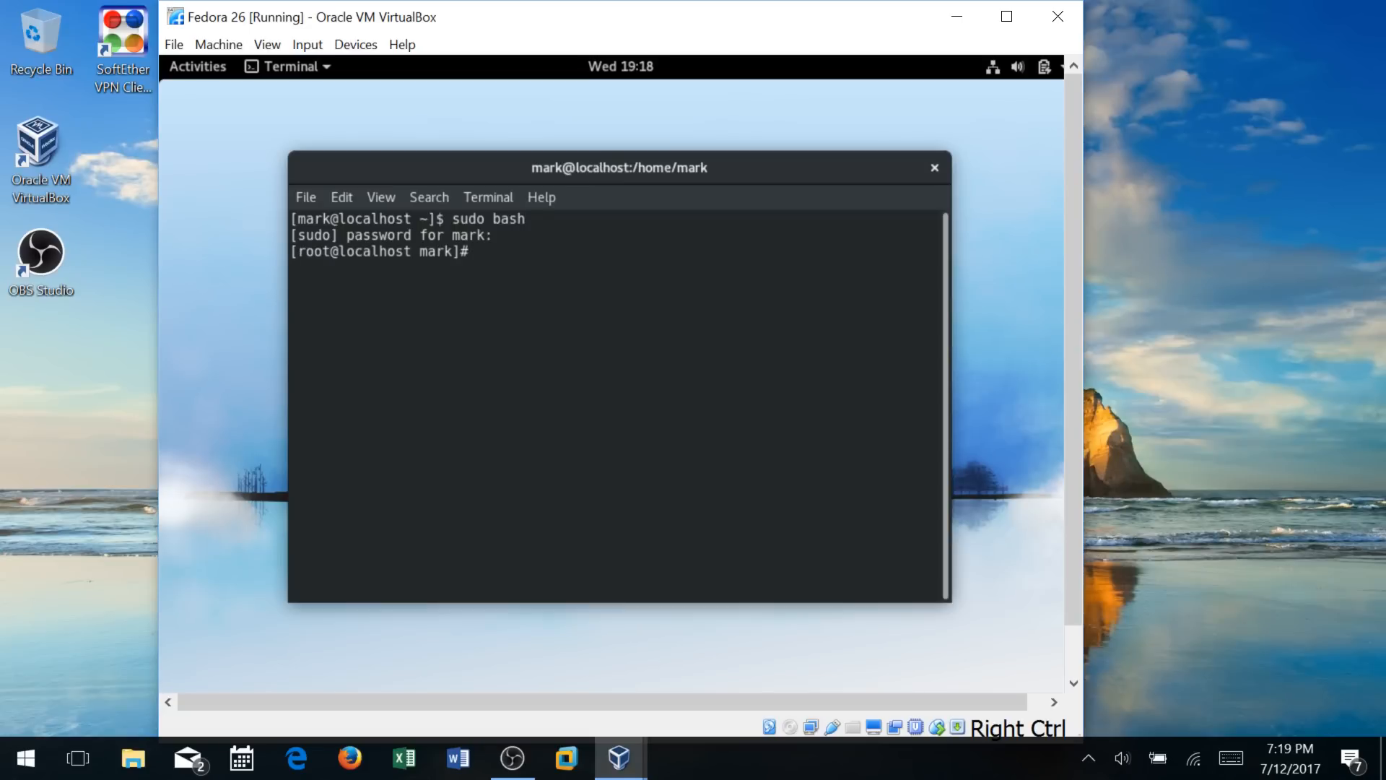
# Try to install the build packages with "dnf install gcc kernel-headers -kernel-devel"
pyautogui.write('dnf install gcc kern')
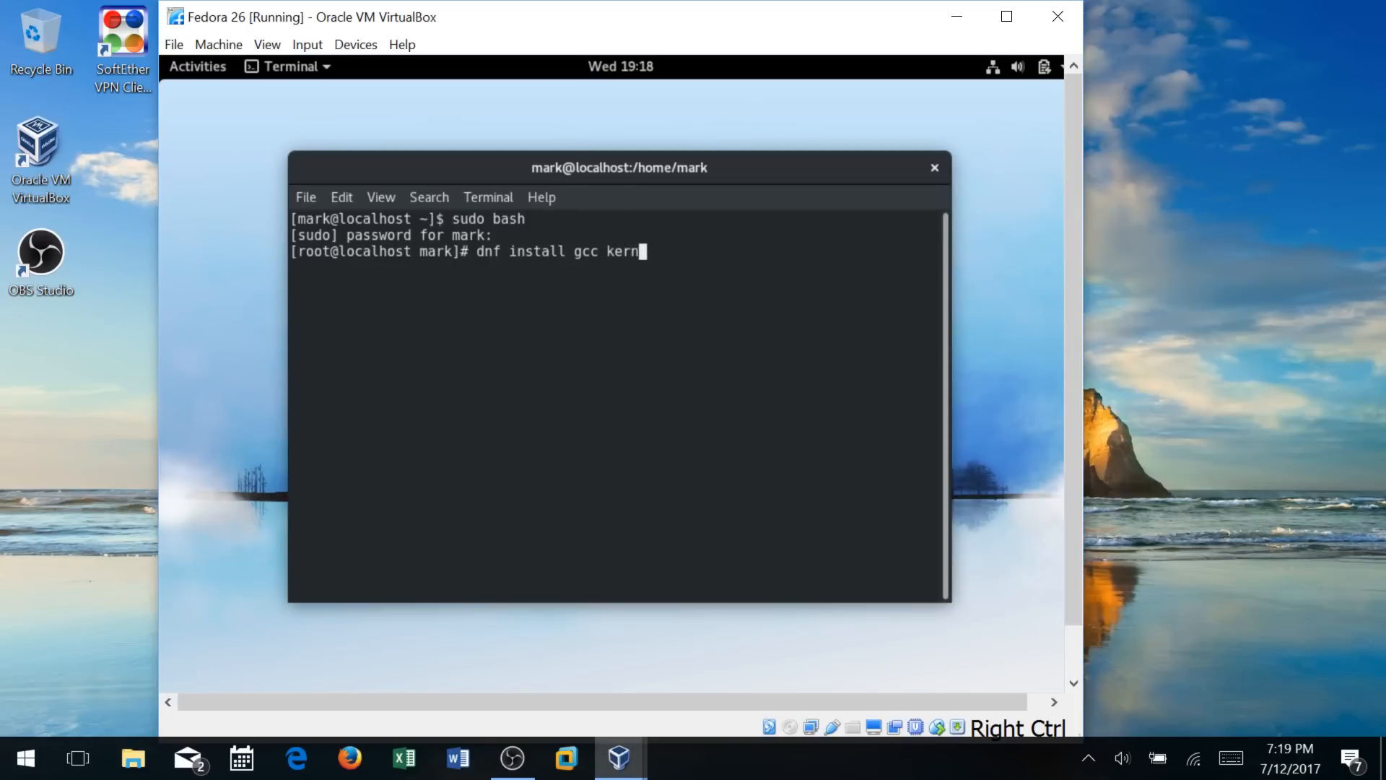
pyautogui.write('el-headers -ker')
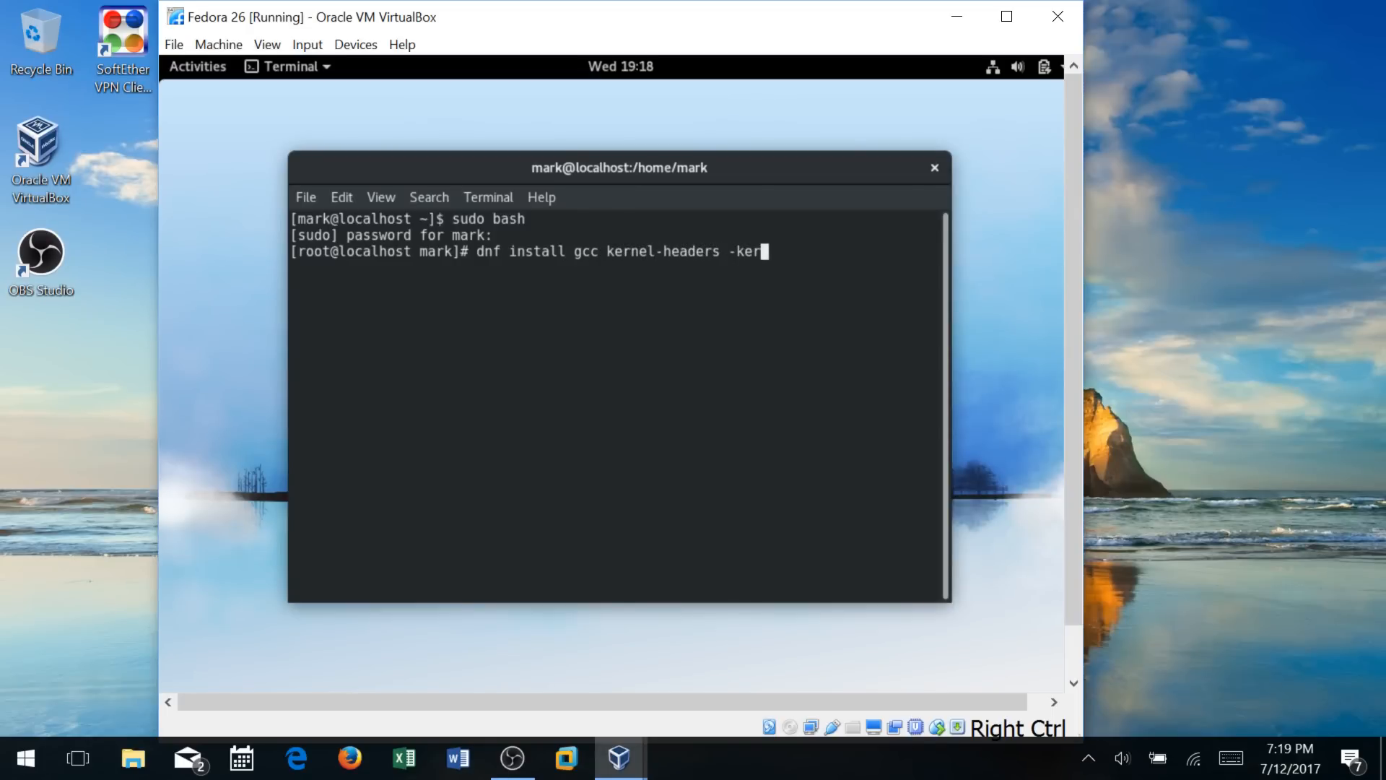
pyautogui.write('nel-deve')
pyautogui.write('l')
pyautogui.press('Return')
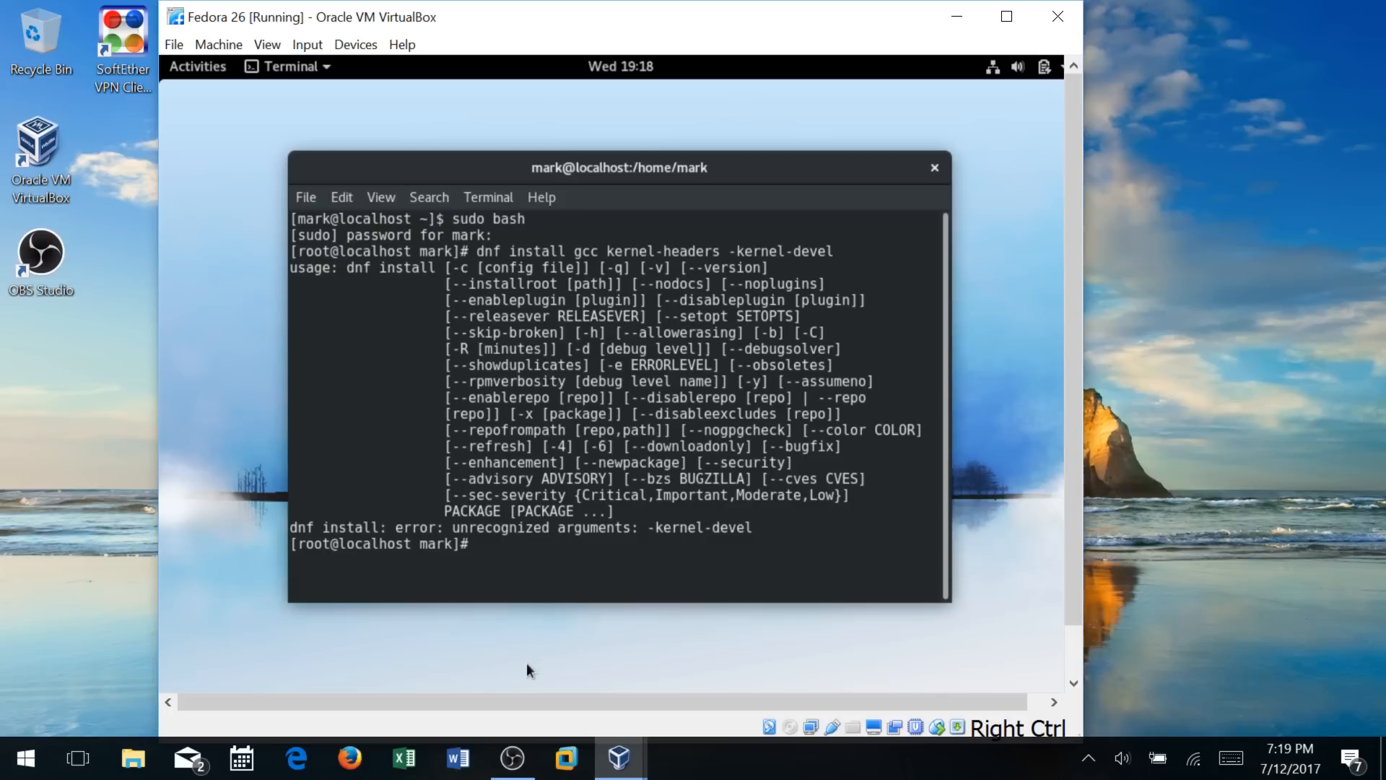
# Rerun the install command without the hyphen before kernel-devel, as "dnf install gcc kernel-headers kernel-devel", and accept the transaction
pyautogui.press('Up')
pyautogui.press('Left')
pyautogui.press('Left')
pyautogui.press('Left')
pyautogui.press('Left')
pyautogui.press('Left')
pyautogui.press('Left')
pyautogui.press('Left')
pyautogui.press('Left')
pyautogui.press('Left')
pyautogui.press('Left')
pyautogui.press('Left')
pyautogui.press('Left')
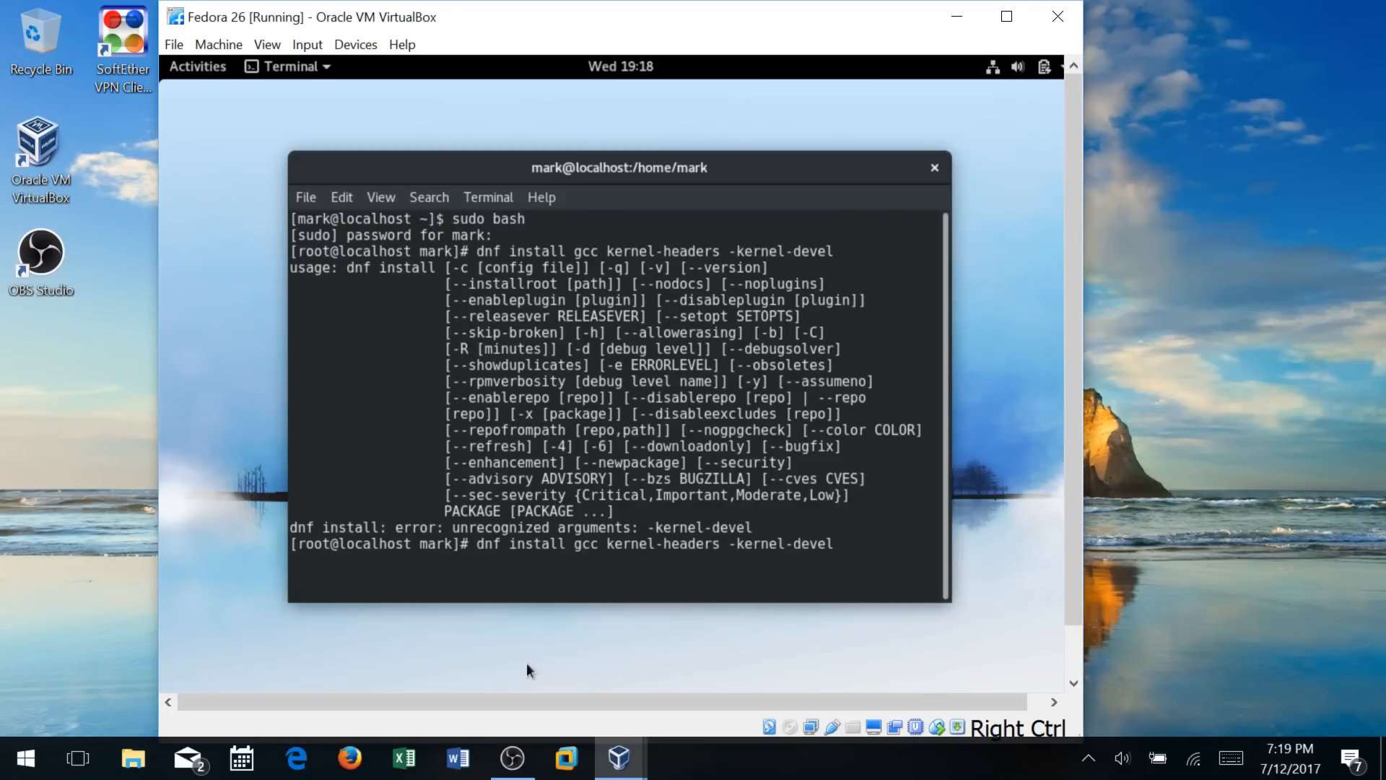
pyautogui.press('BackSpace')
pyautogui.press('Return')
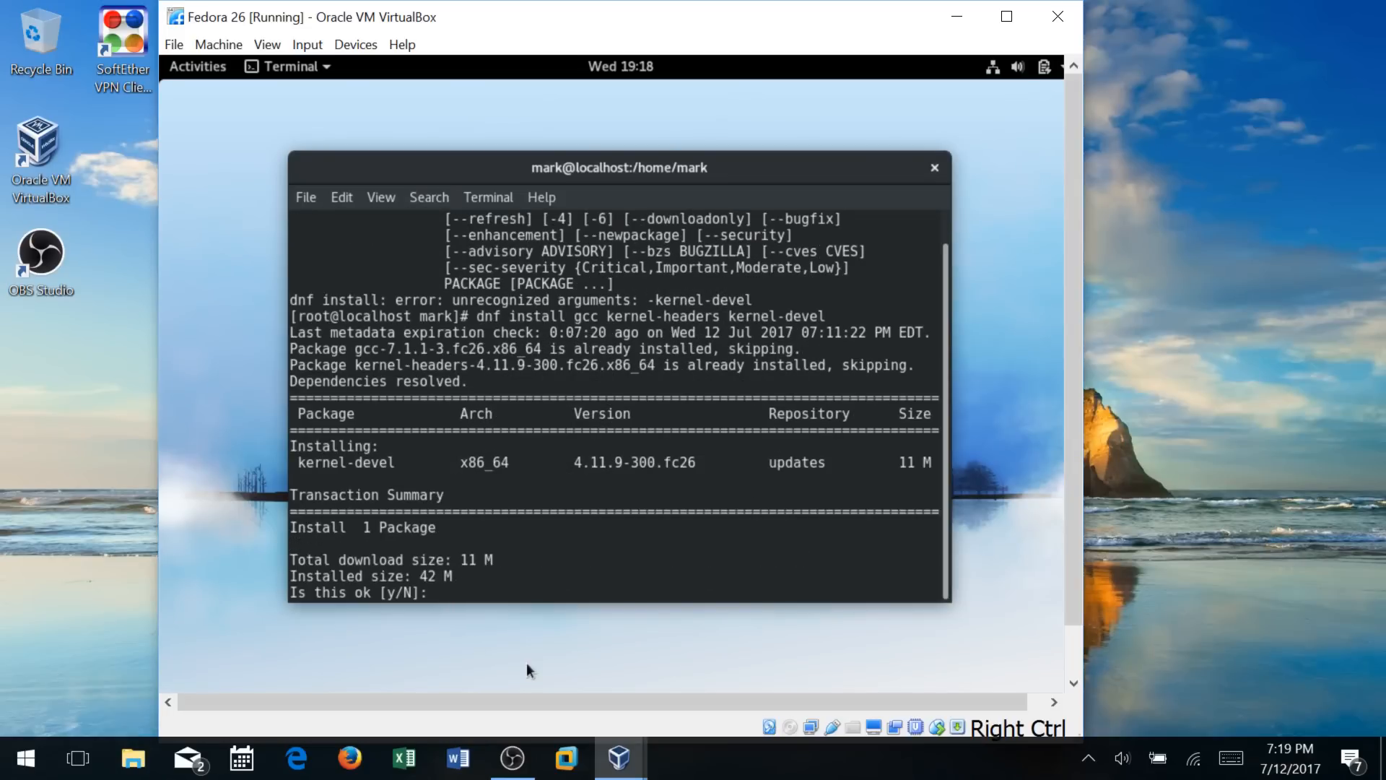
pyautogui.write('y')
pyautogui.press('Return')
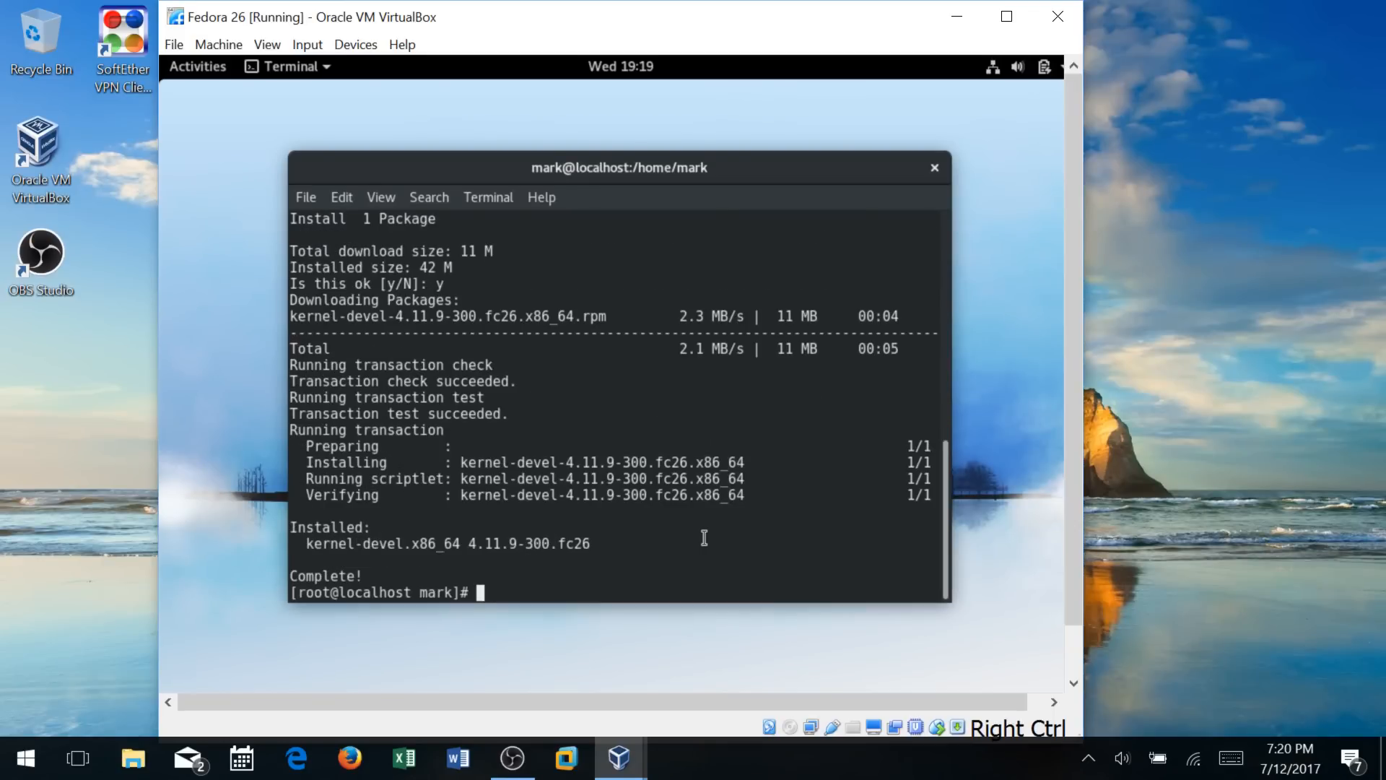
# Check the SELinux mode with getenforce and read the setenforce manual page
pyautogui.write('getenforce')
pyautogui.press('Return')
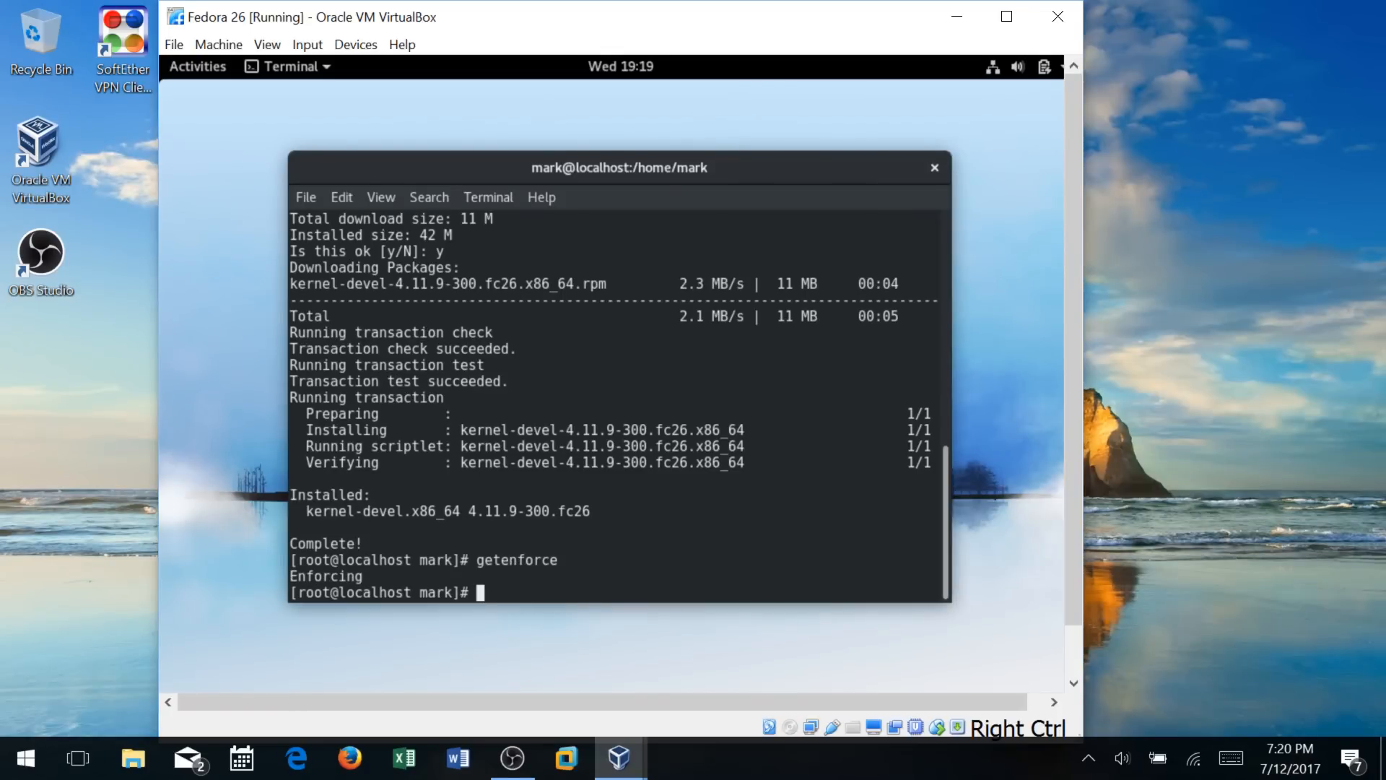
pyautogui.write('man setenforce')
pyautogui.press('Return')
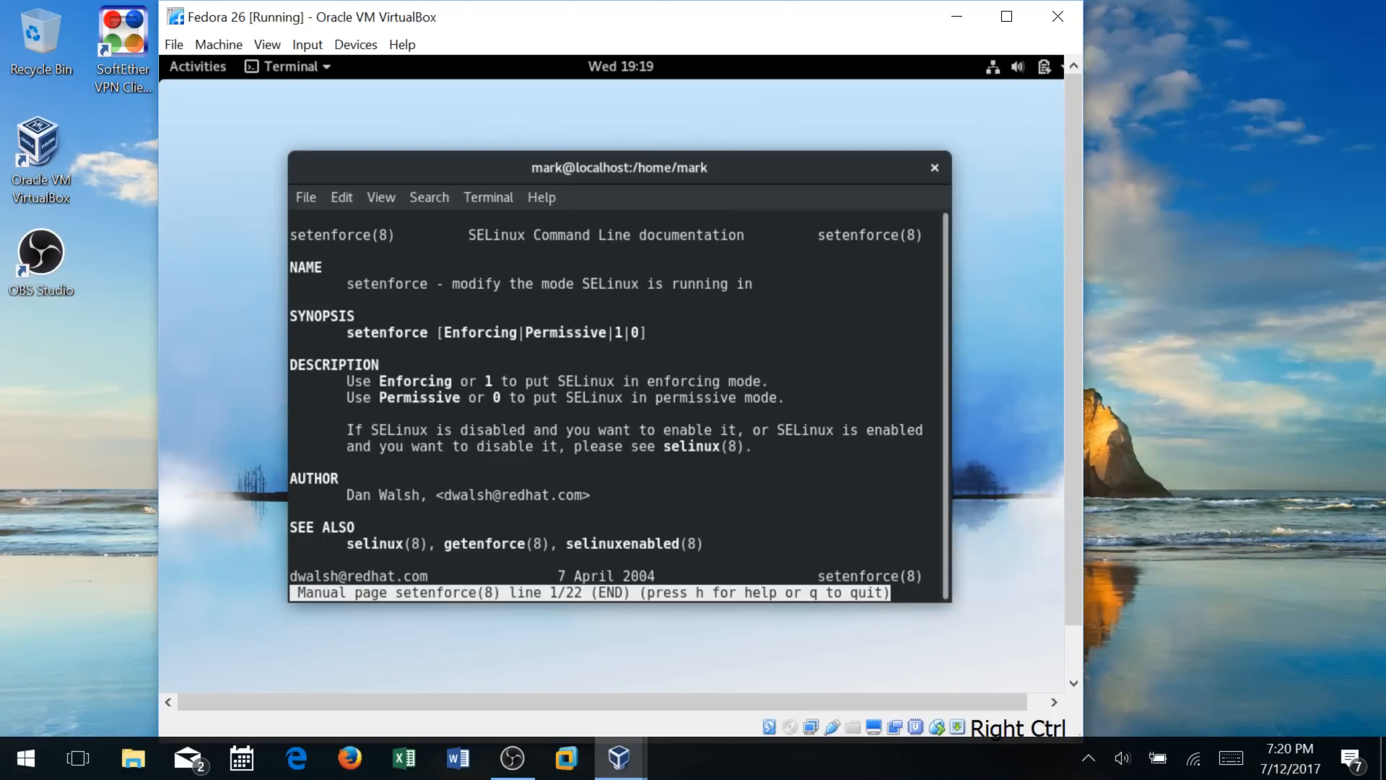
pyautogui.press('q')
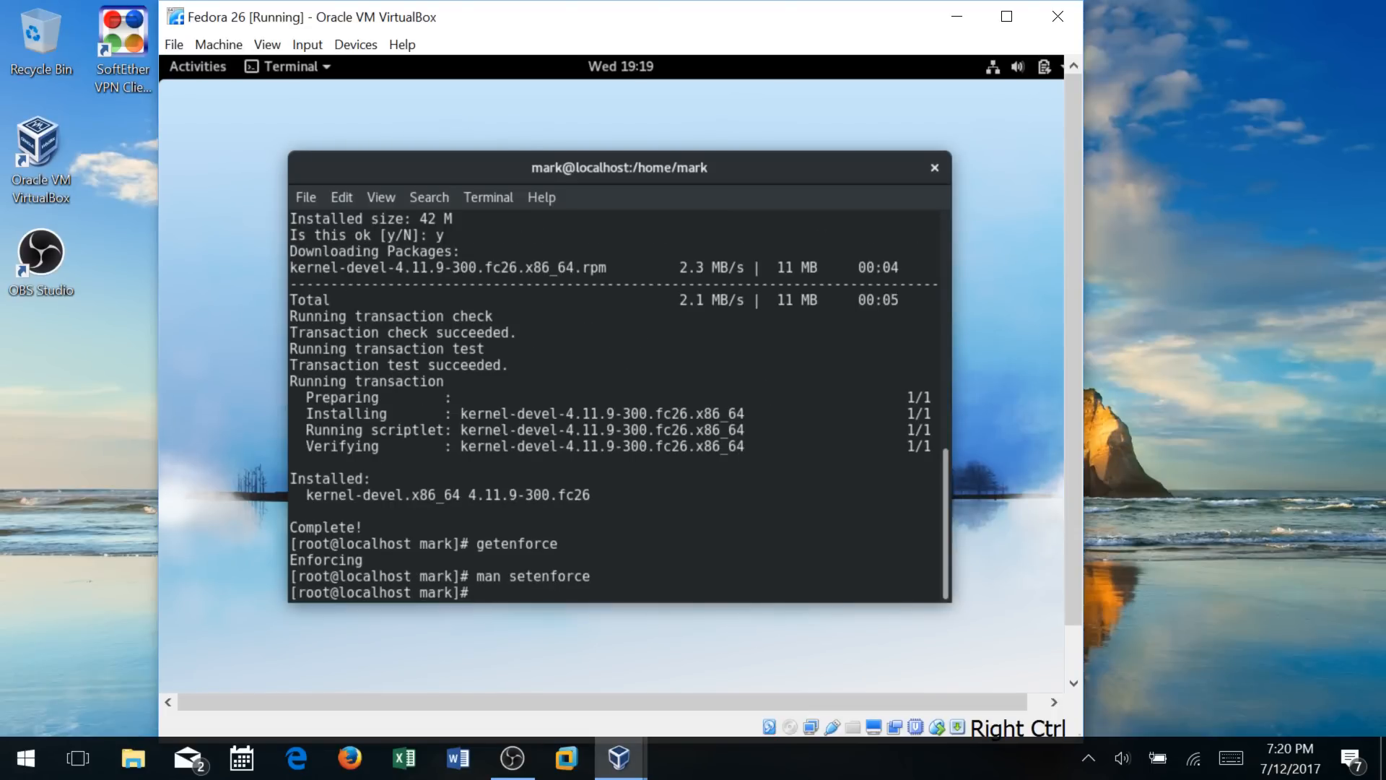
# Switch SELinux to permissive mode with "setenforce Permissive"
pyautogui.write('setenforce Permissive')
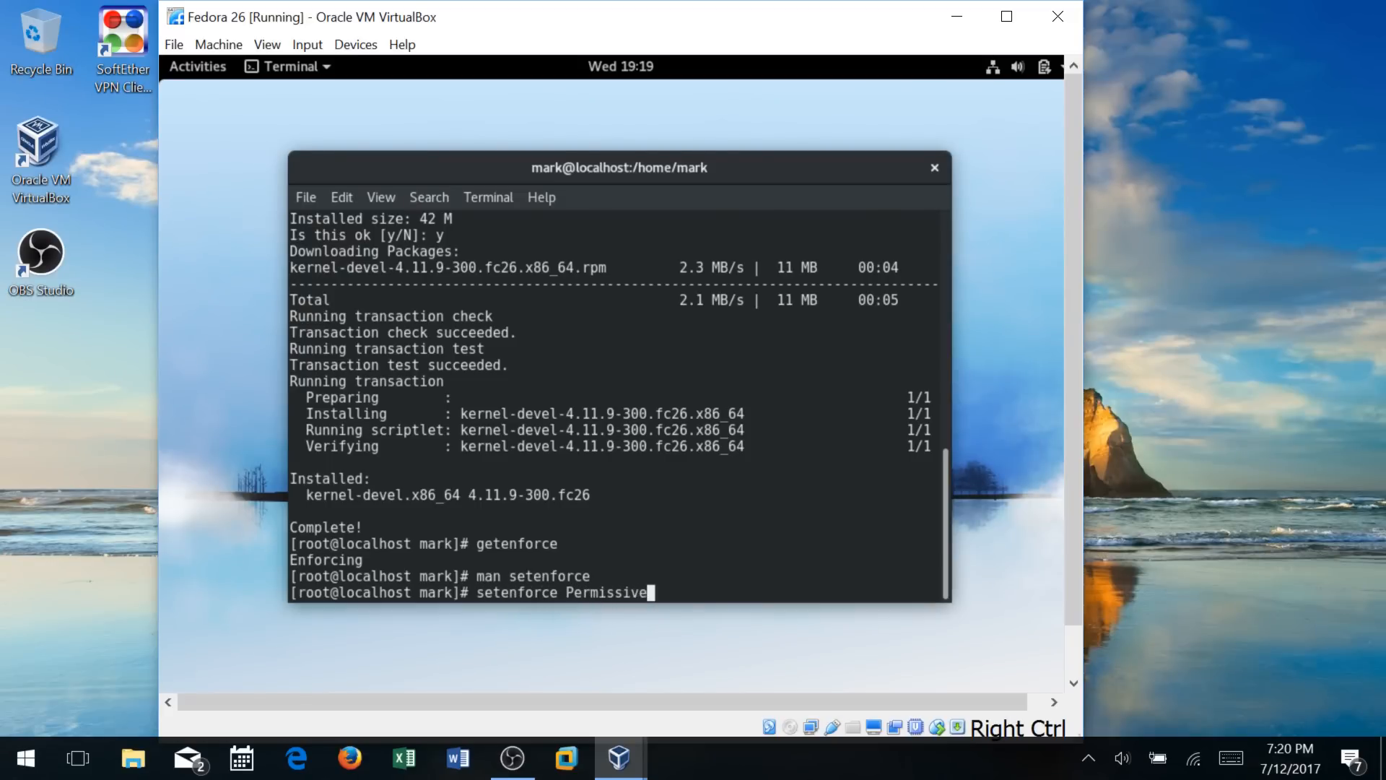
pyautogui.press('Return')
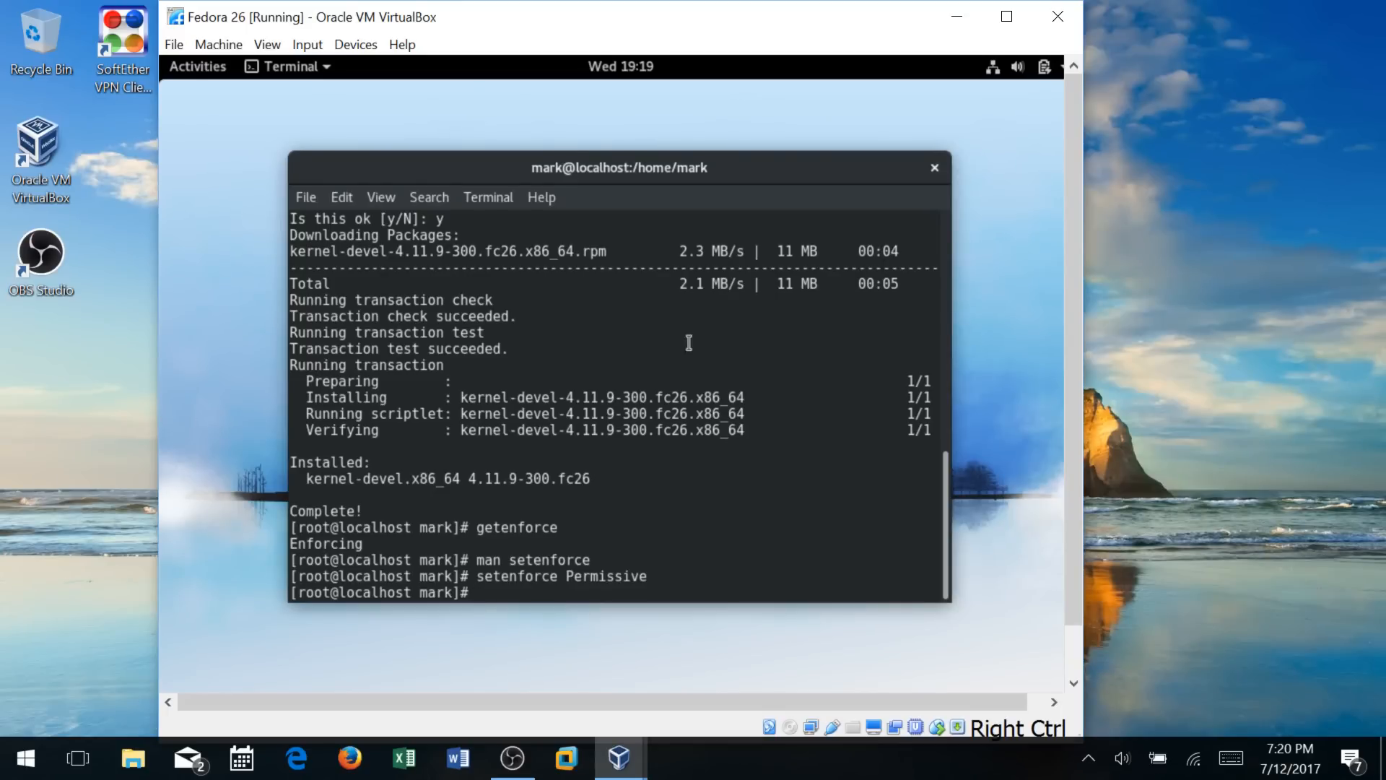
# Insert the Guest Additions CD image and run its installer, authenticating with the account password
pyautogui.click(358, 45)
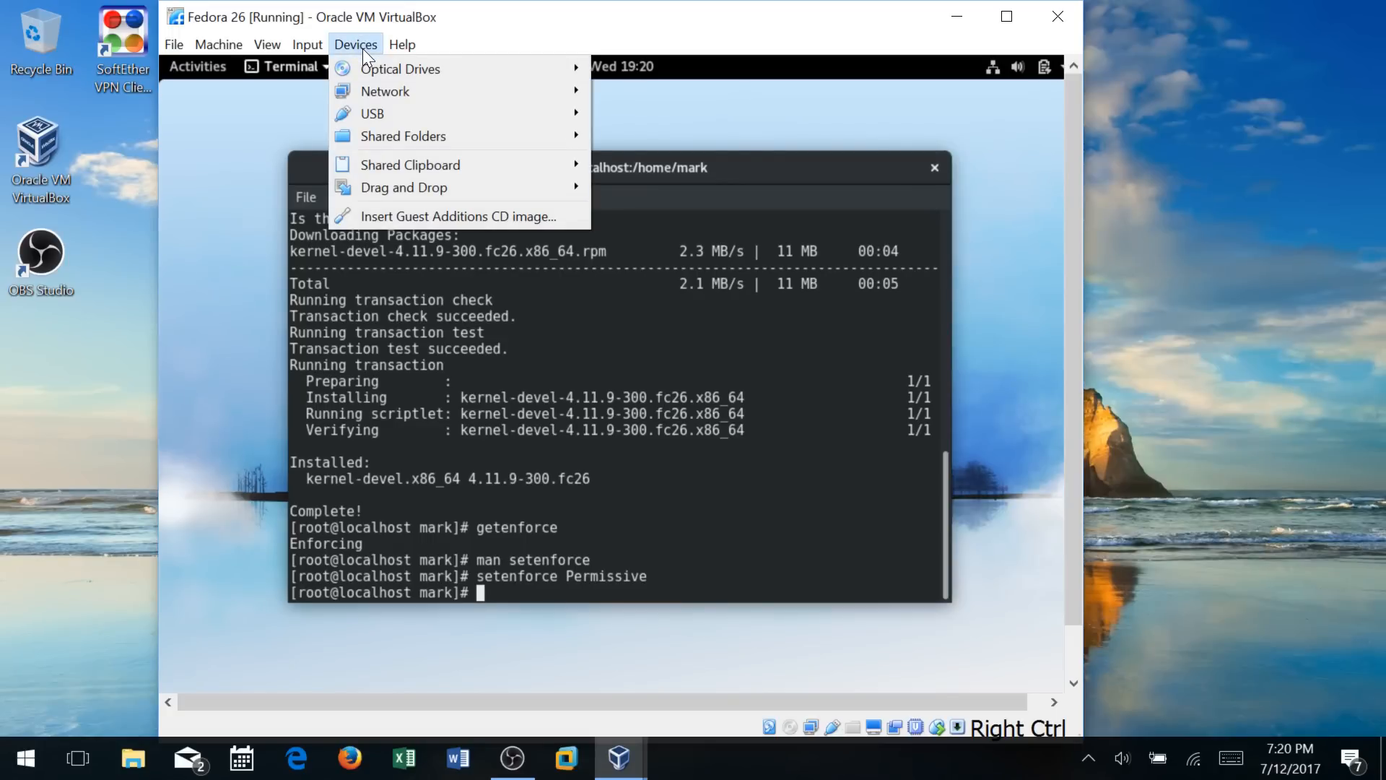
pyautogui.click(424, 216)
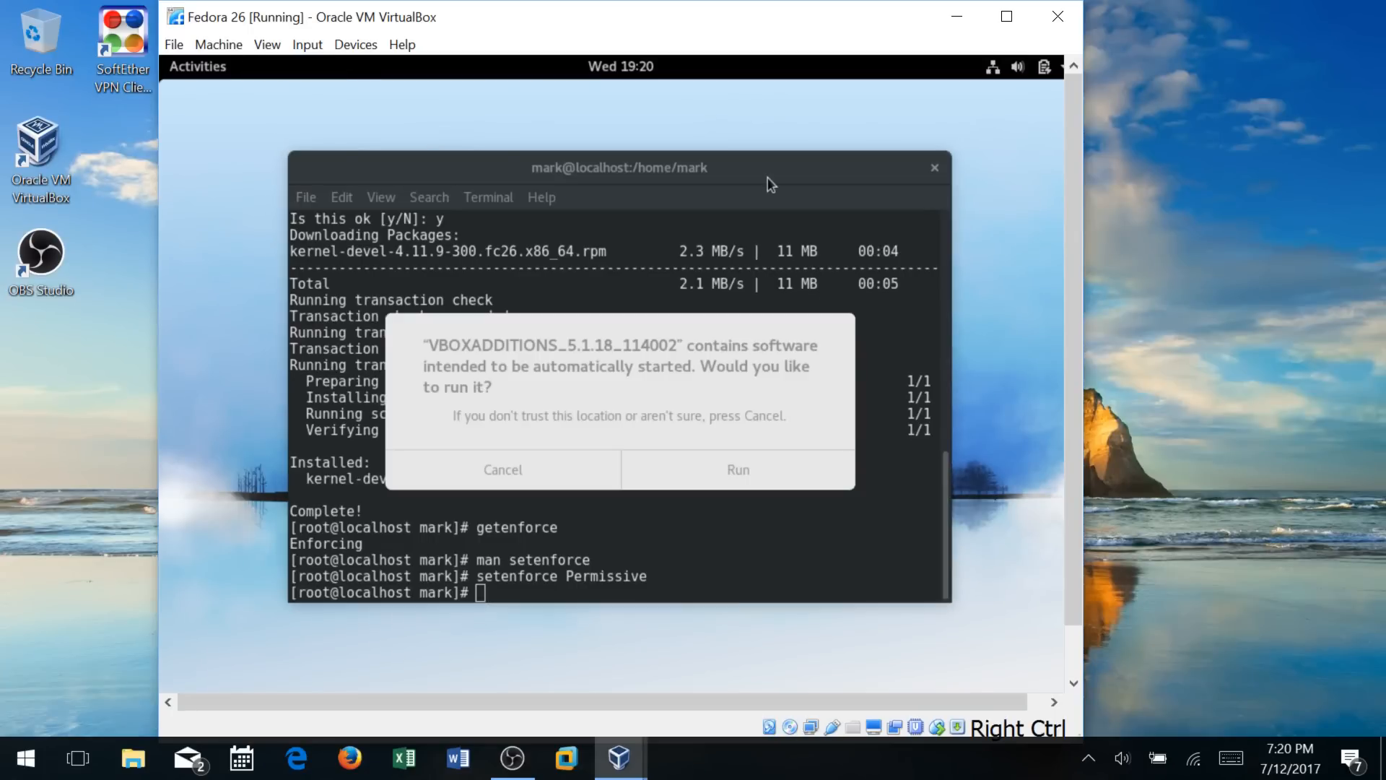
pyautogui.click(729, 466)
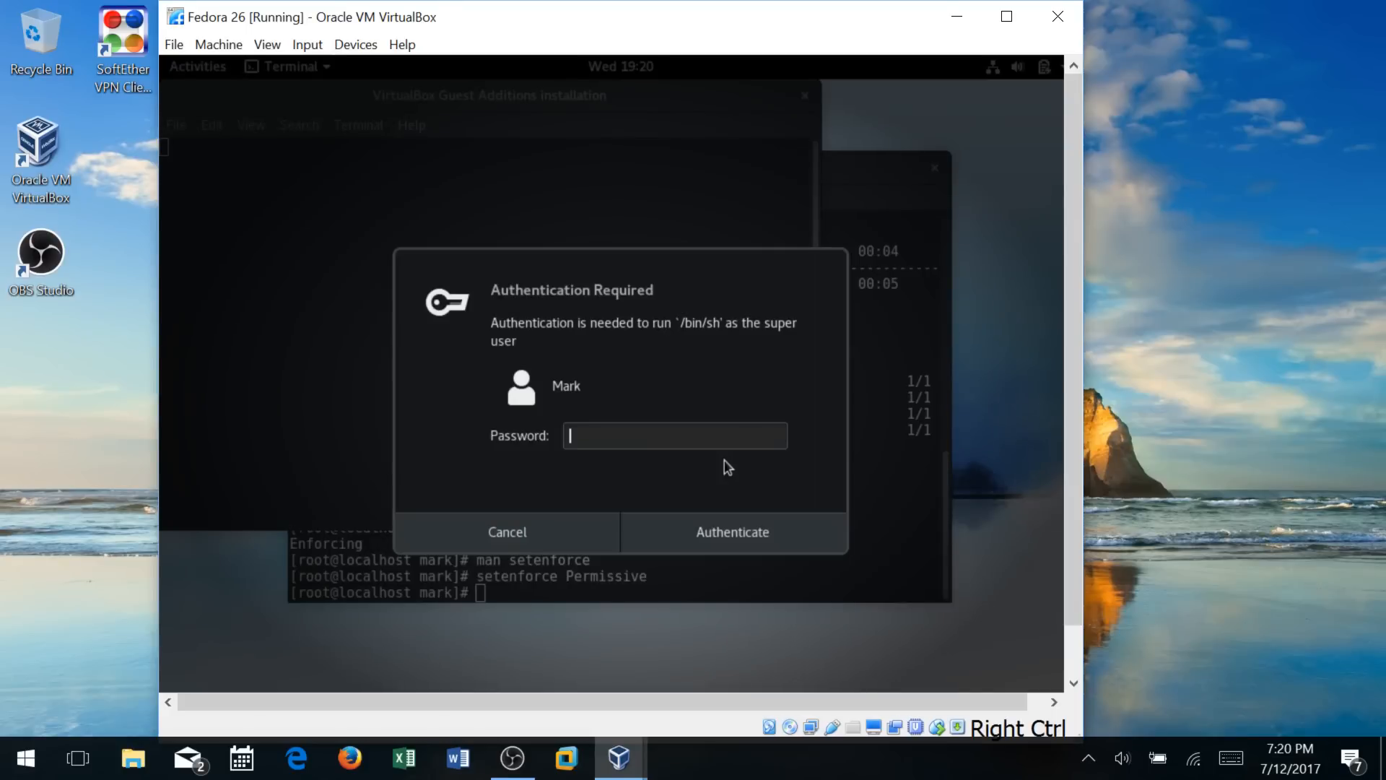
pyautogui.write('•••••••••')
pyautogui.click(731, 540)
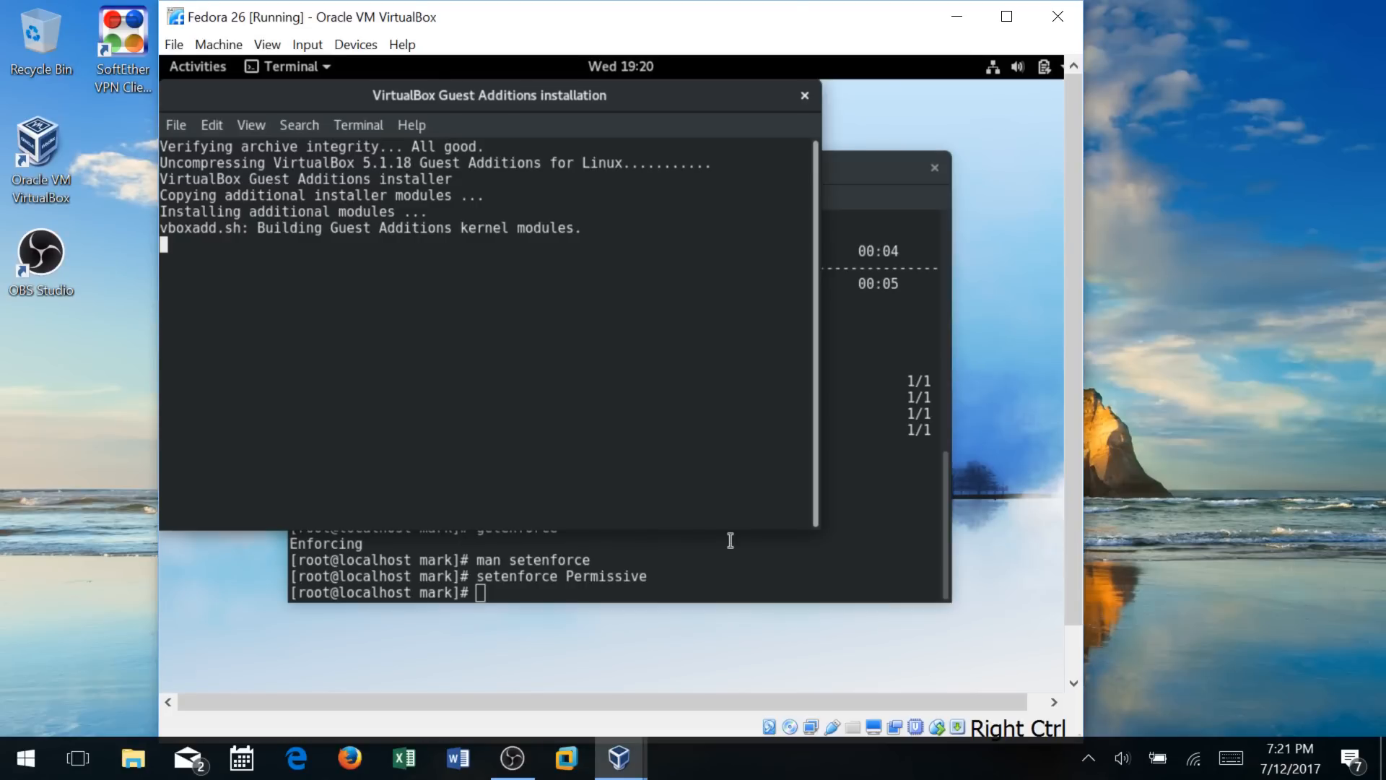
# Rearrange the terminal windows during the Guest Additions installation, close the finished installer window and move the root terminal back toward the center
pyautogui.moveTo(679, 89); pyautogui.dragTo(702, 187)
pyautogui.moveTo(872, 160); pyautogui.dragTo(987, 245)
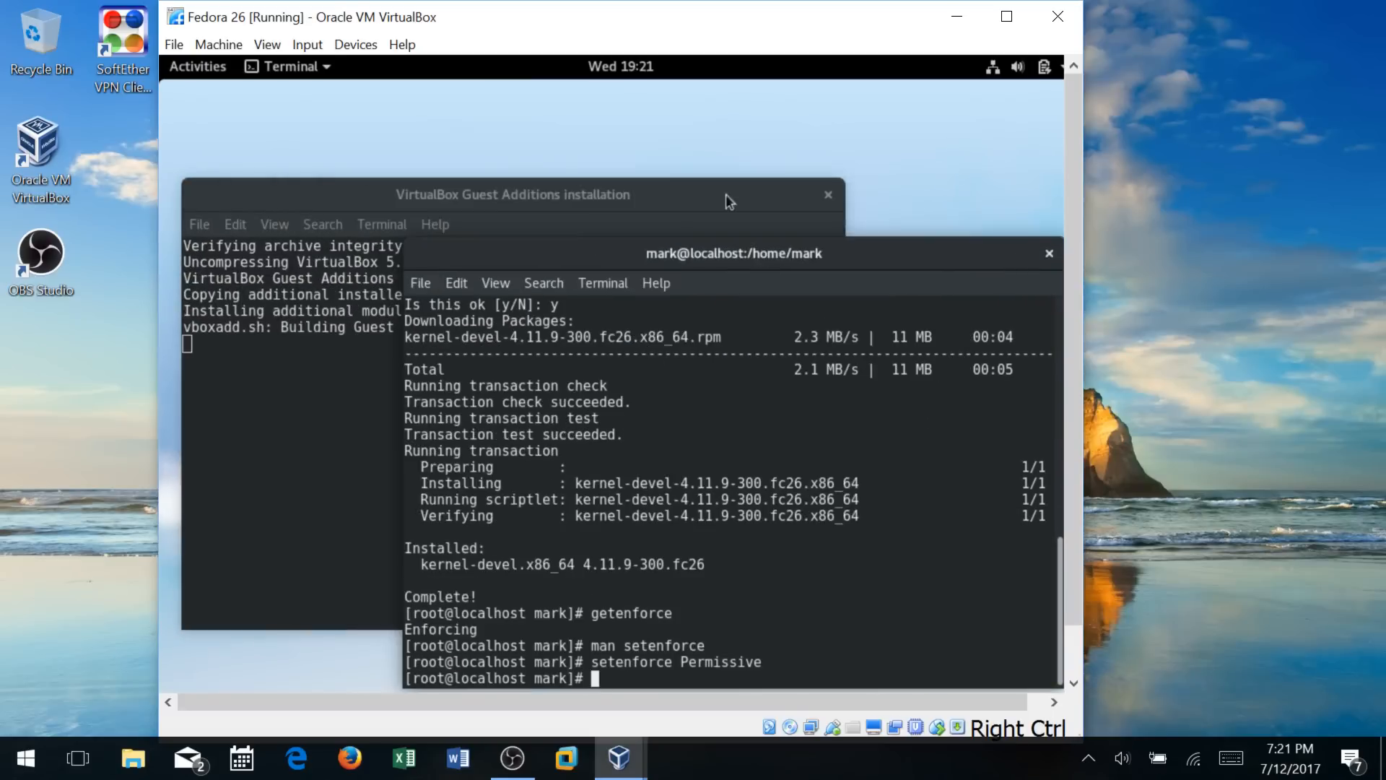
pyautogui.moveTo(696, 194); pyautogui.dragTo(709, 154)
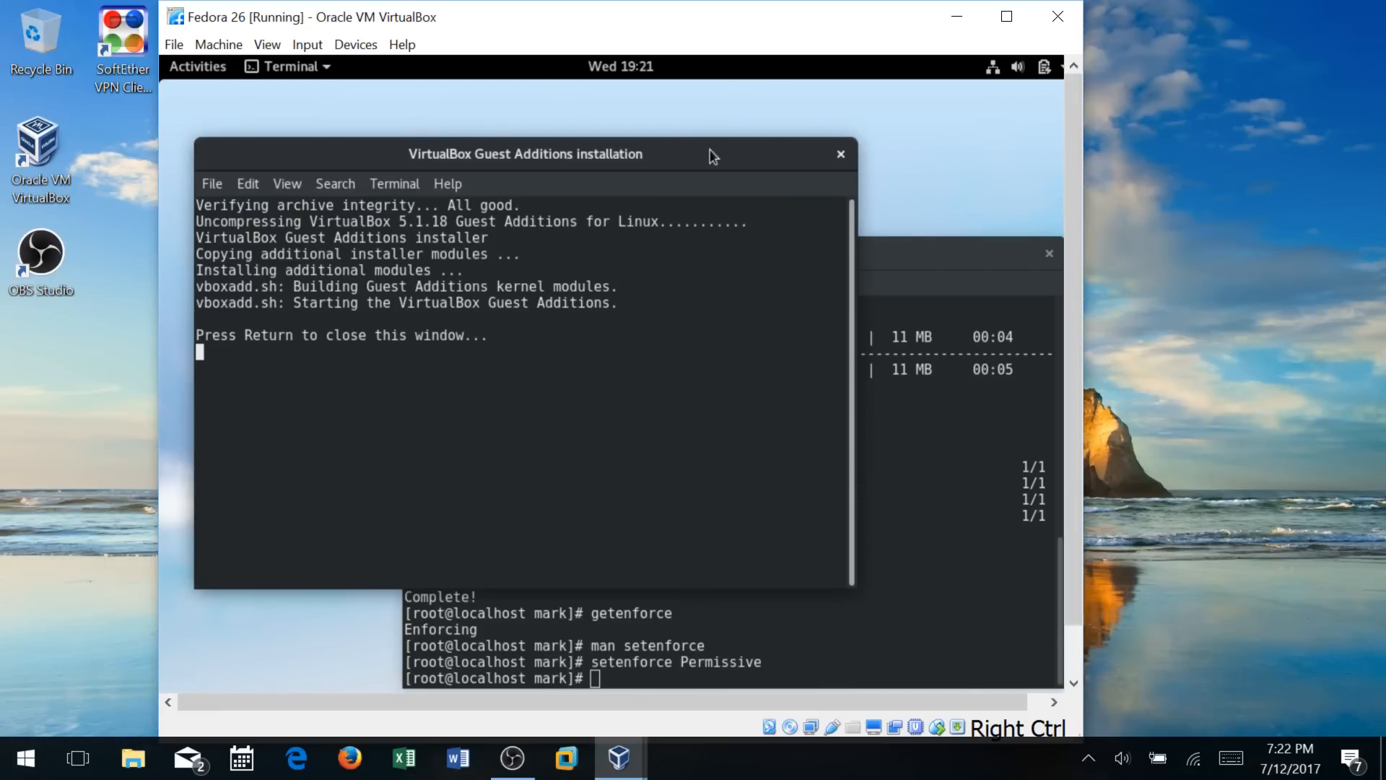
pyautogui.press('Return')
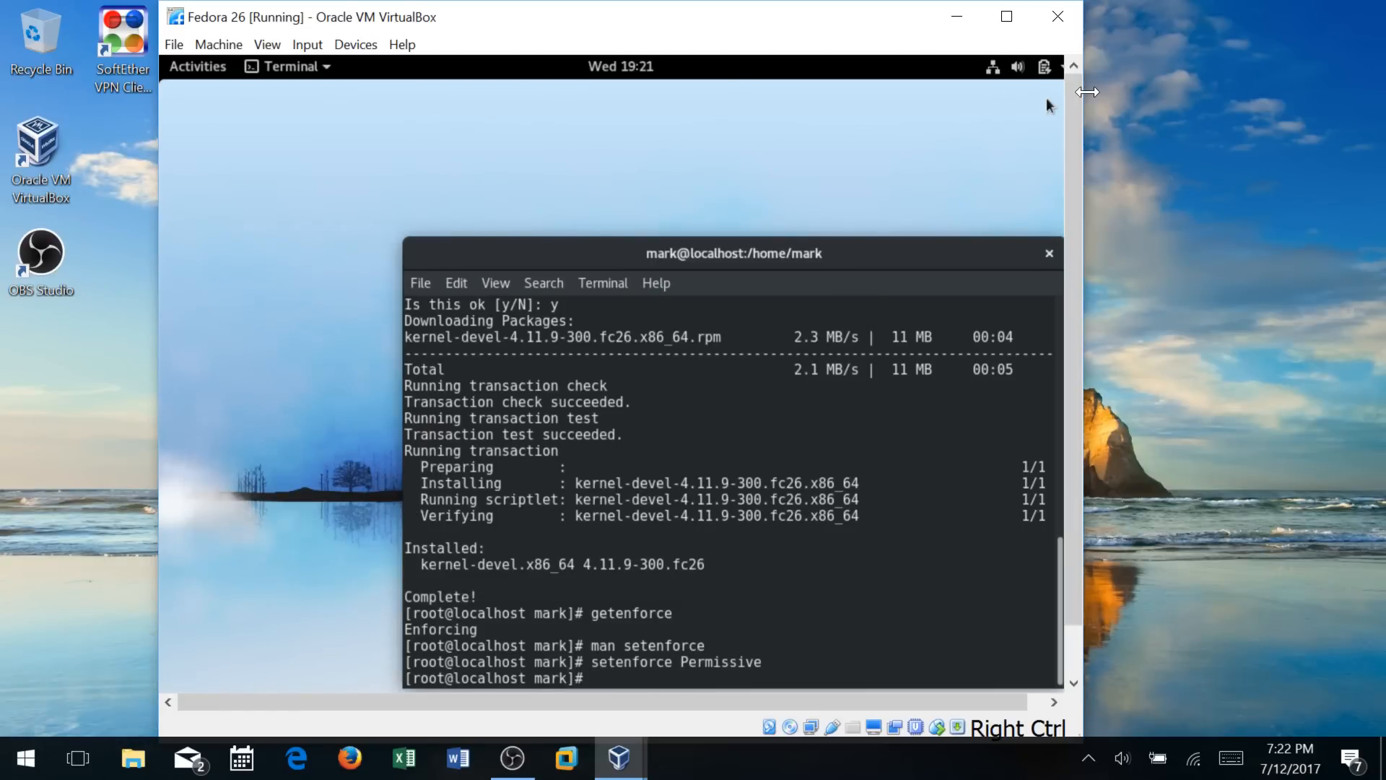
pyautogui.moveTo(922, 257); pyautogui.dragTo(844, 203)
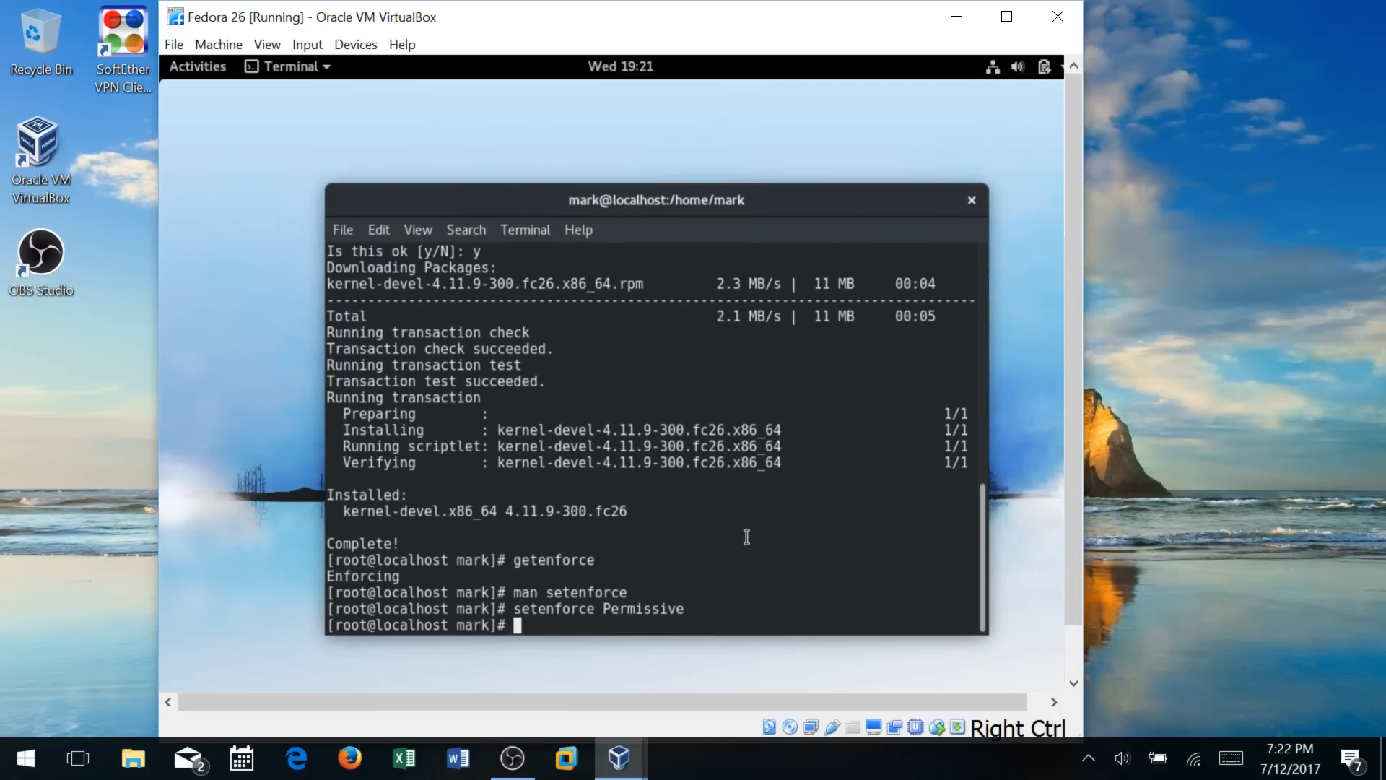
# Reboot the virtual machine with the "reboot" command and start the Fedora 4.11.9-300 boot entry
pyautogui.write('reboot')
pyautogui.press('Return')
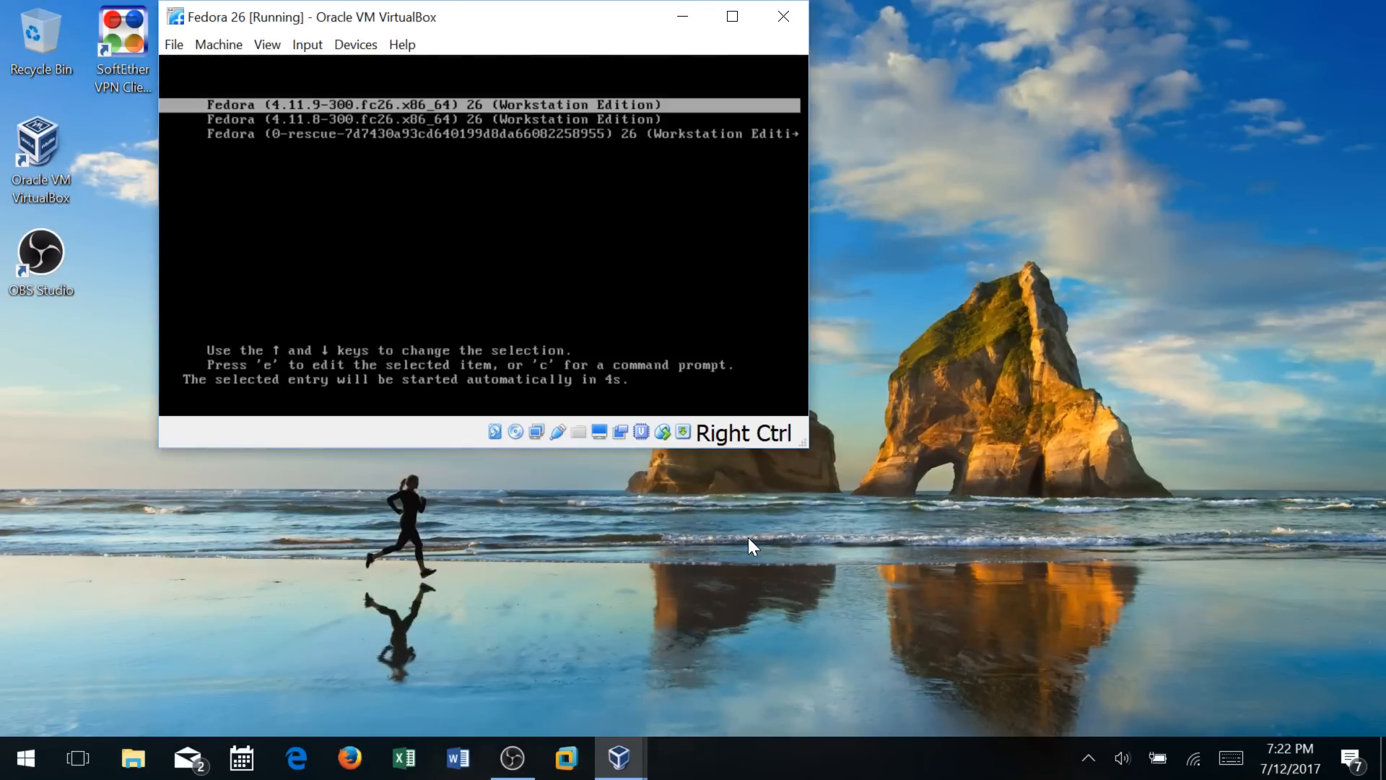
pyautogui.press('Return')
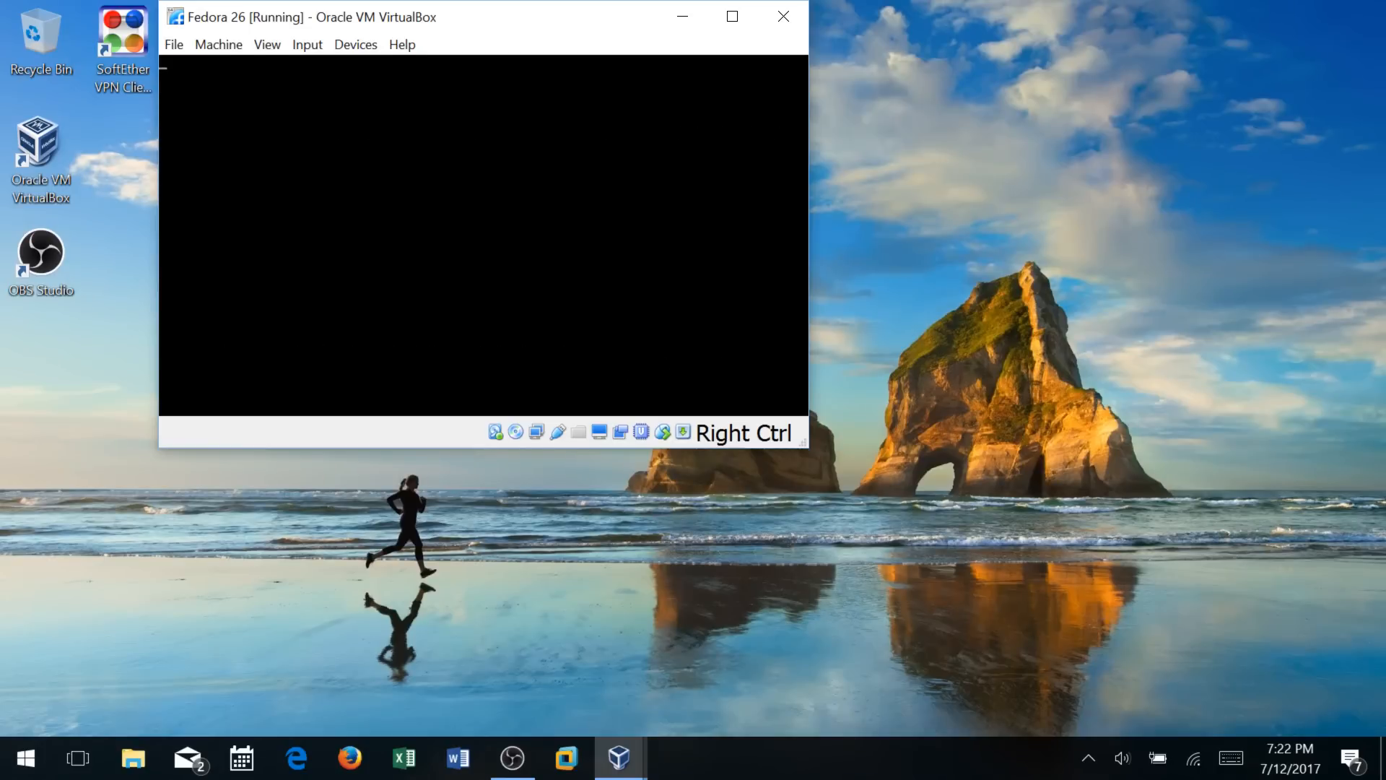
pyautogui.click(617, 670)
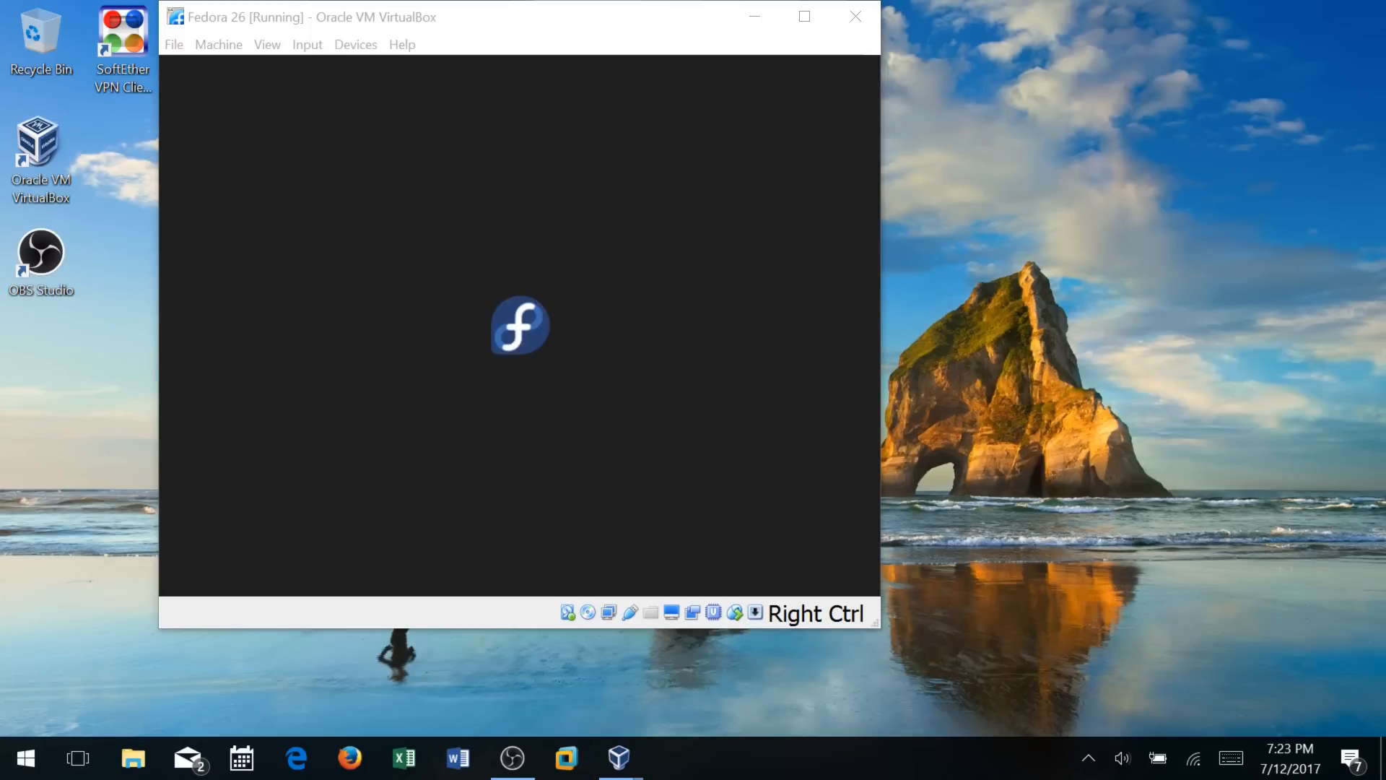
# Move the virtual machine window toward the center of the desktop and sign in to Fedora with the account password
pyautogui.moveTo(647, 15); pyautogui.dragTo(747, 58)
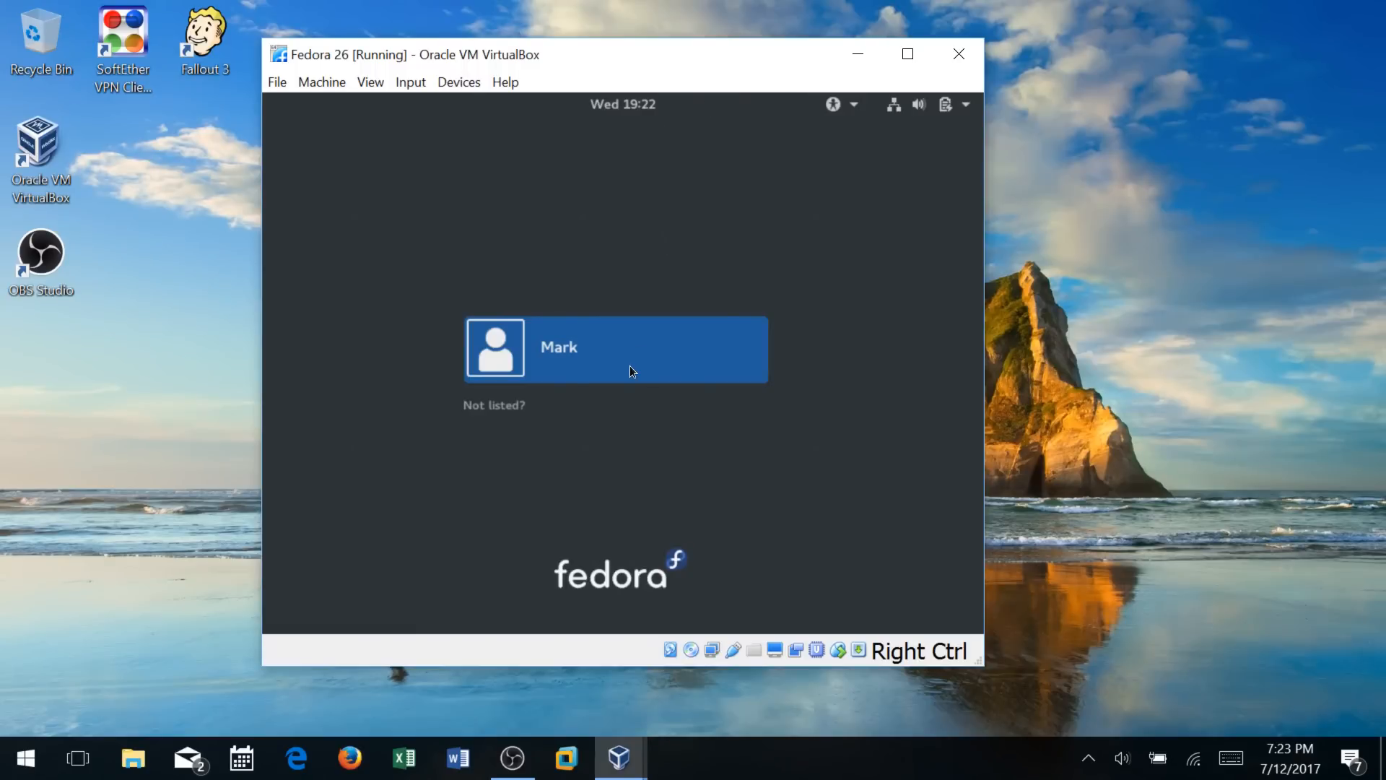
pyautogui.click(609, 361)
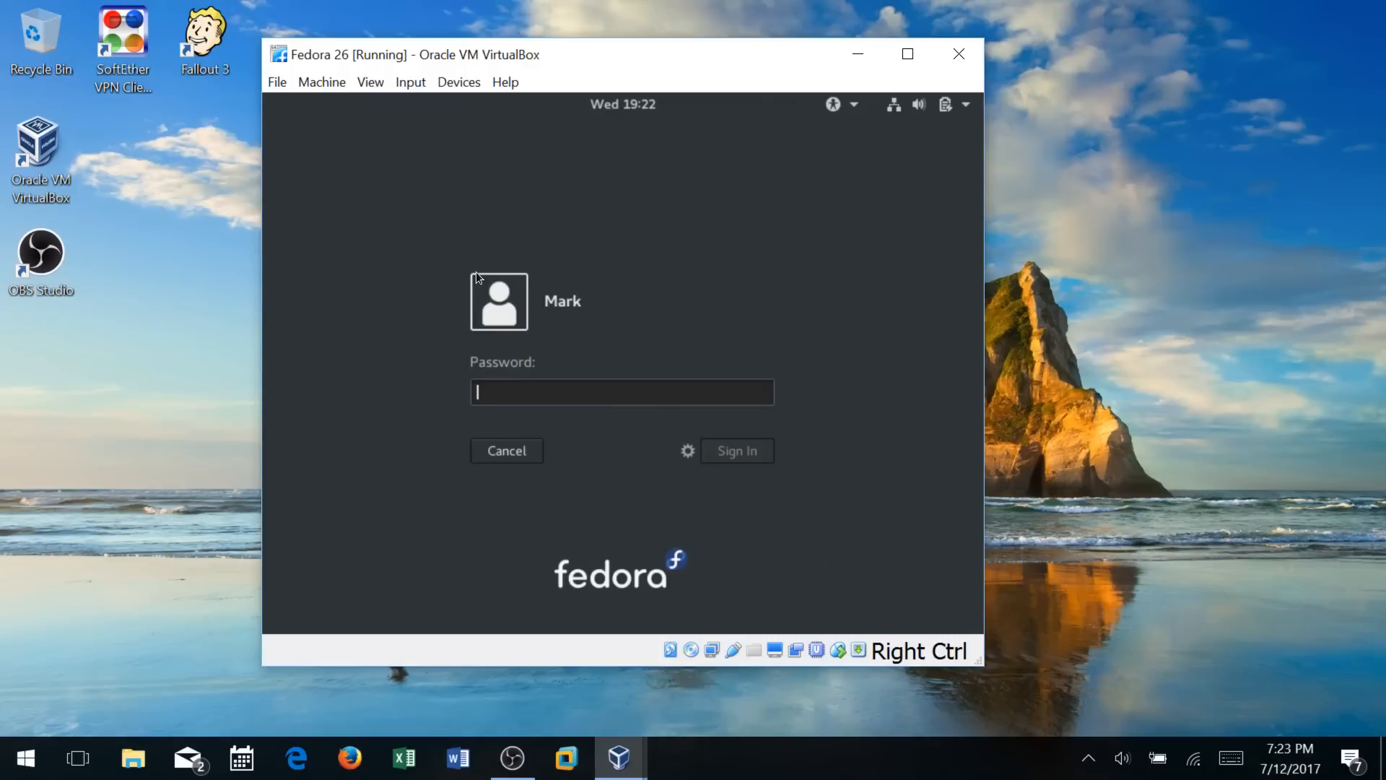
pyautogui.write('••••••••••')
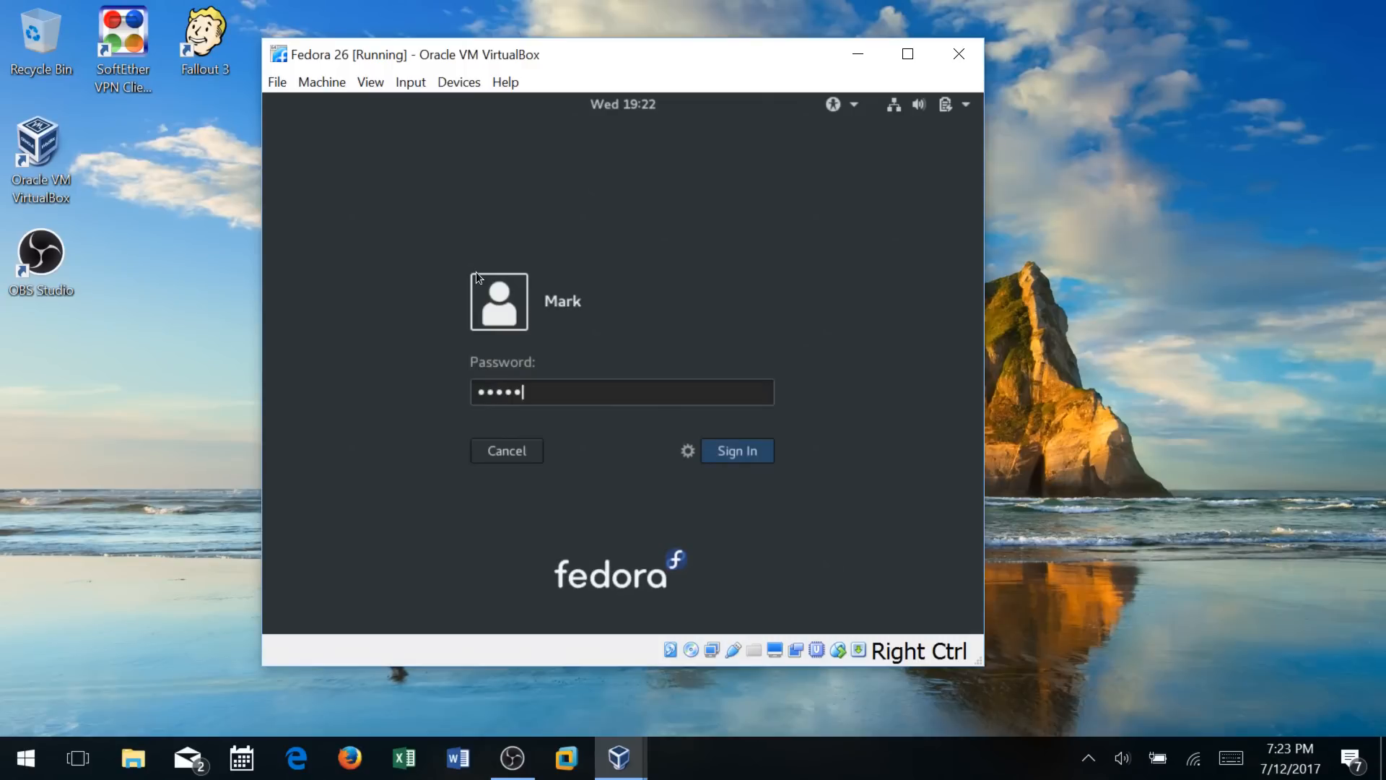
pyautogui.press('Return')
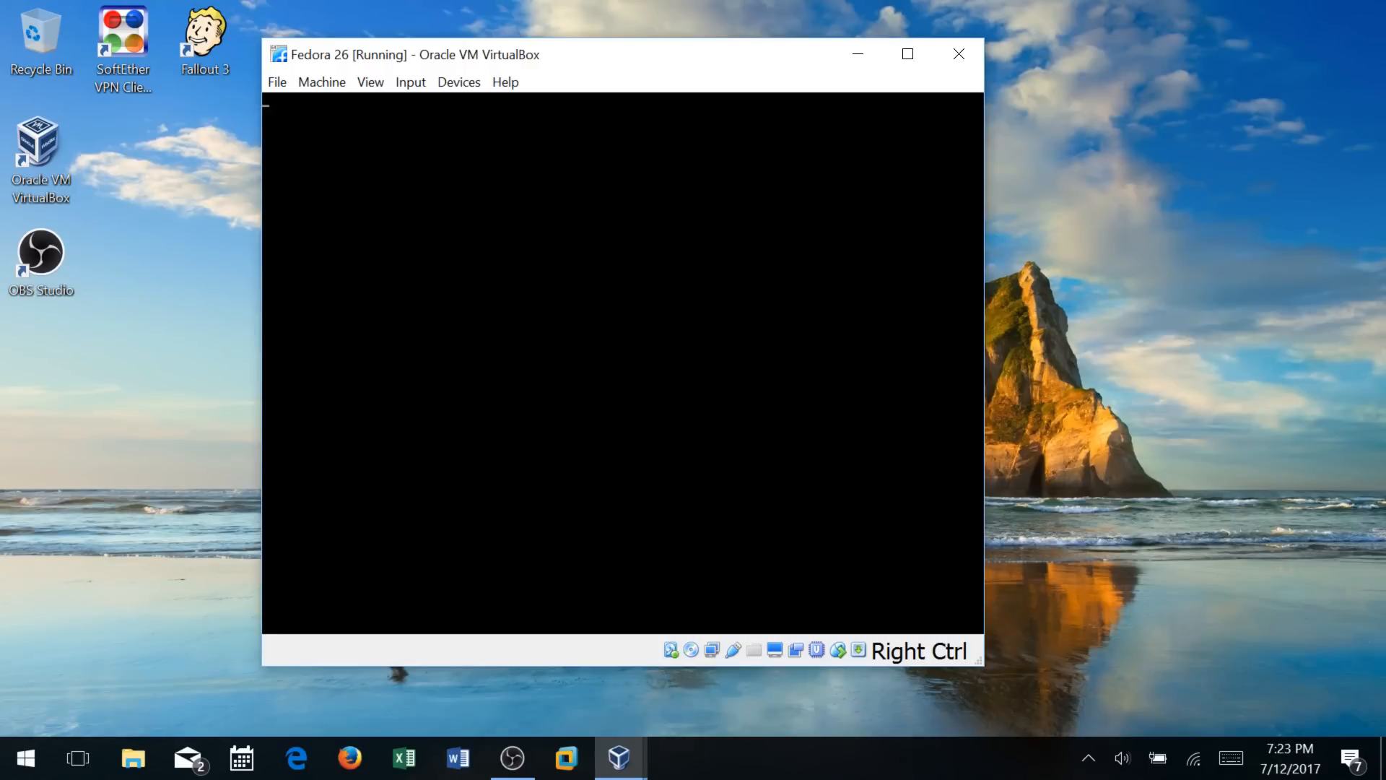
pyautogui.click(330, 88)
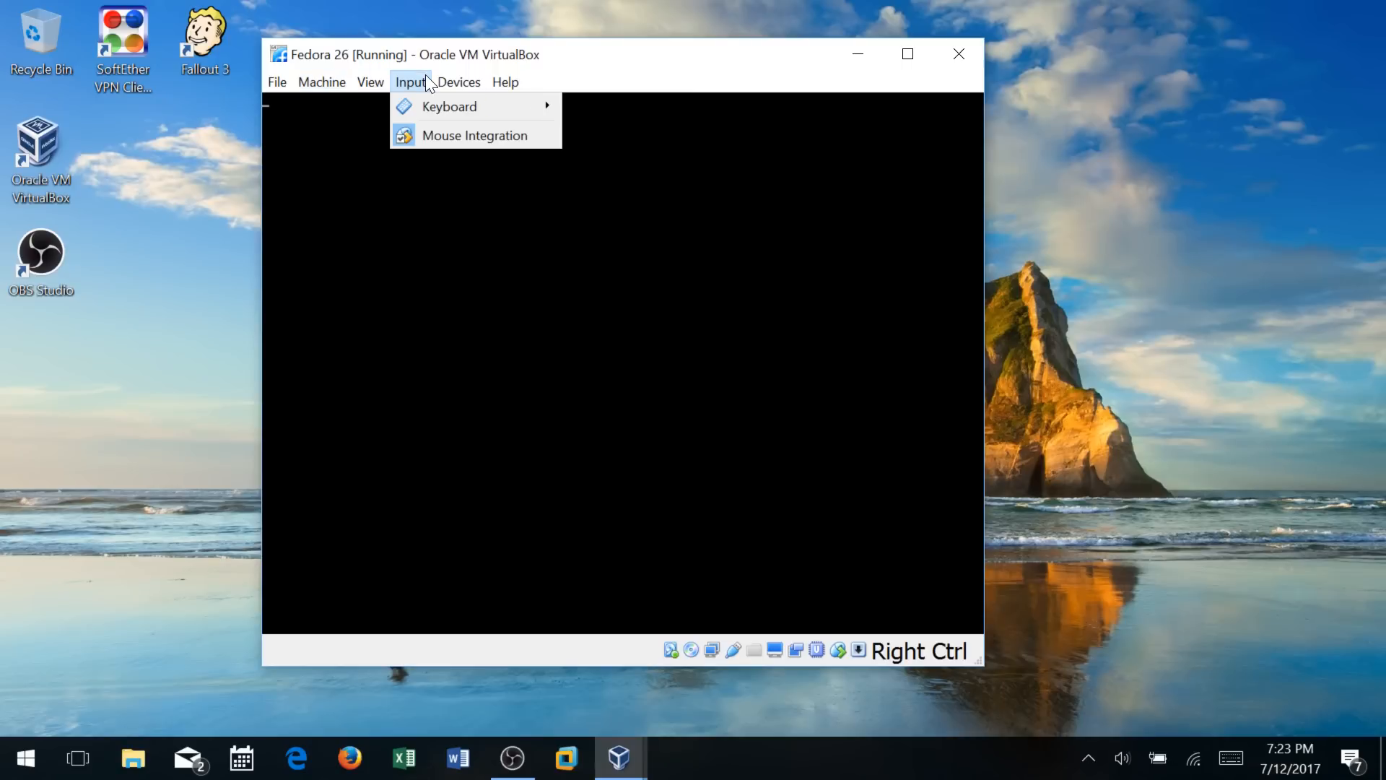
pyautogui.moveTo(368, 78)
pyautogui.moveTo(409, 335)
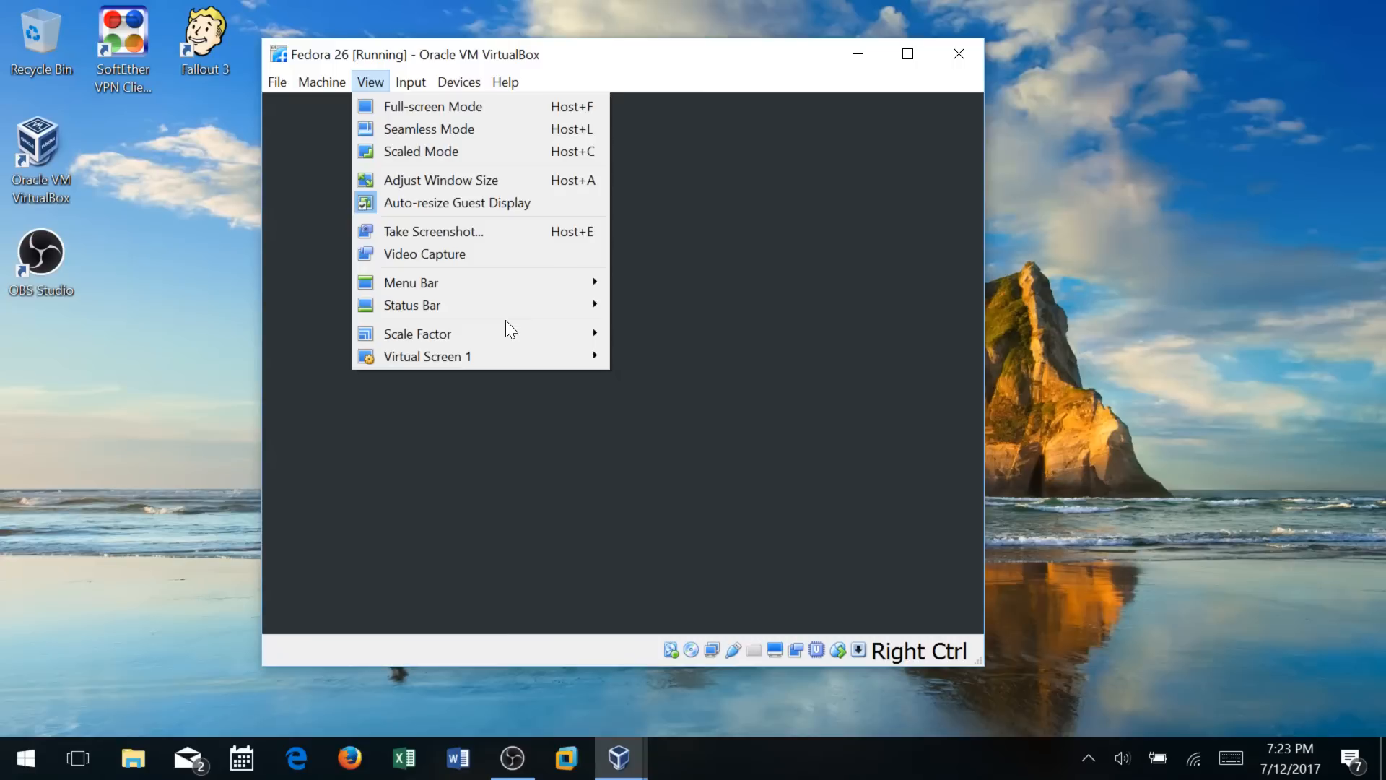
pyautogui.moveTo(508, 329)
pyautogui.click(653, 333)
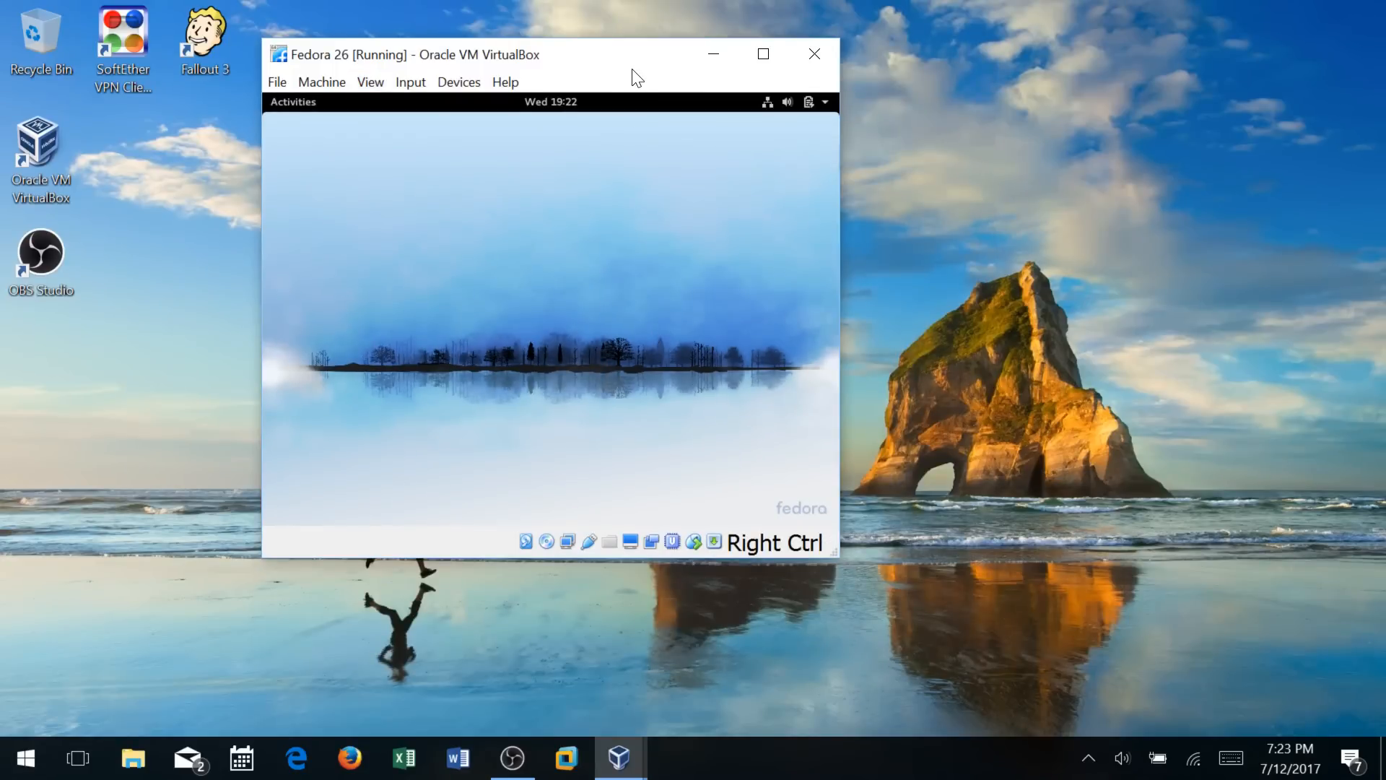
# Move the virtual machine window toward the center and switch it to full-screen mode
pyautogui.moveTo(632, 69); pyautogui.dragTo(710, 102)
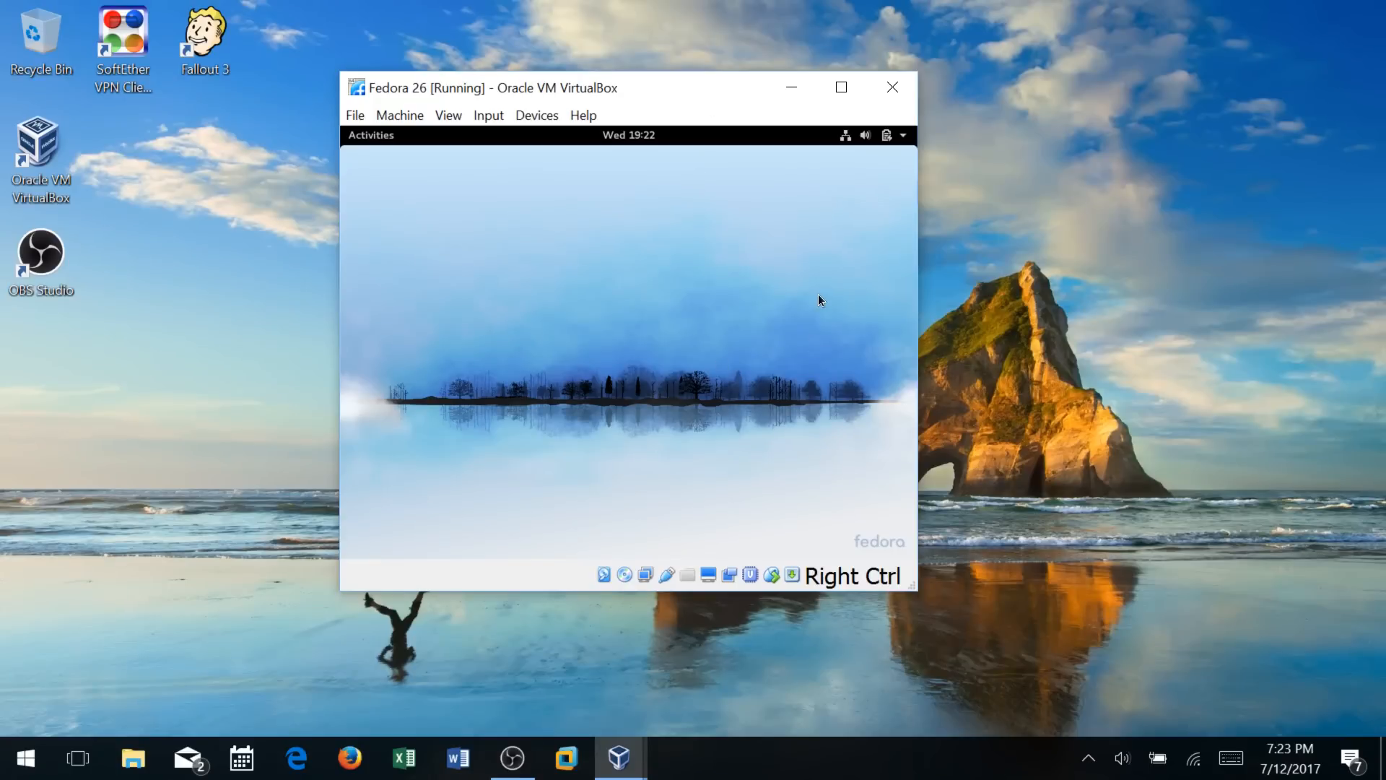
pyautogui.click(449, 114)
pyautogui.click(466, 137)
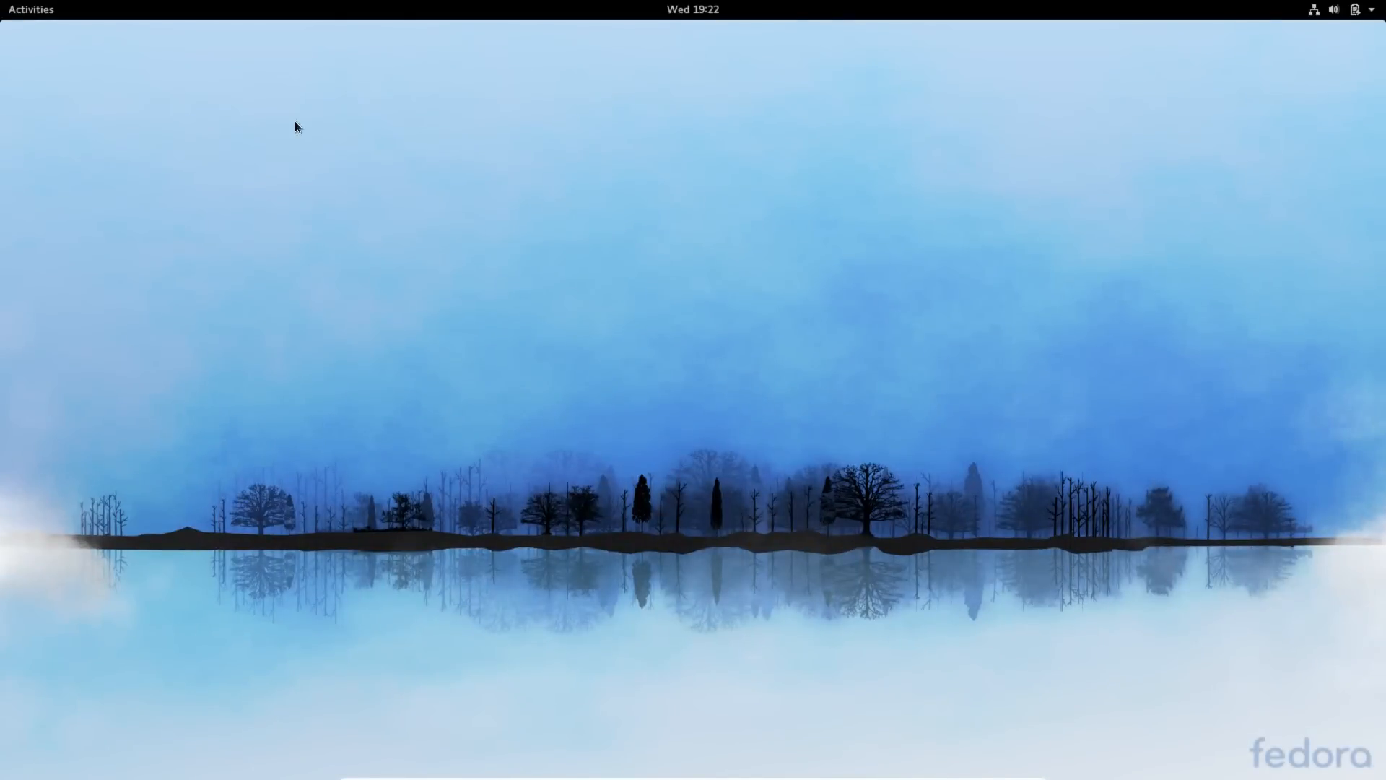
# Launch Software from the Activities overview and continue past its welcome screen
pyautogui.click(35, 11)
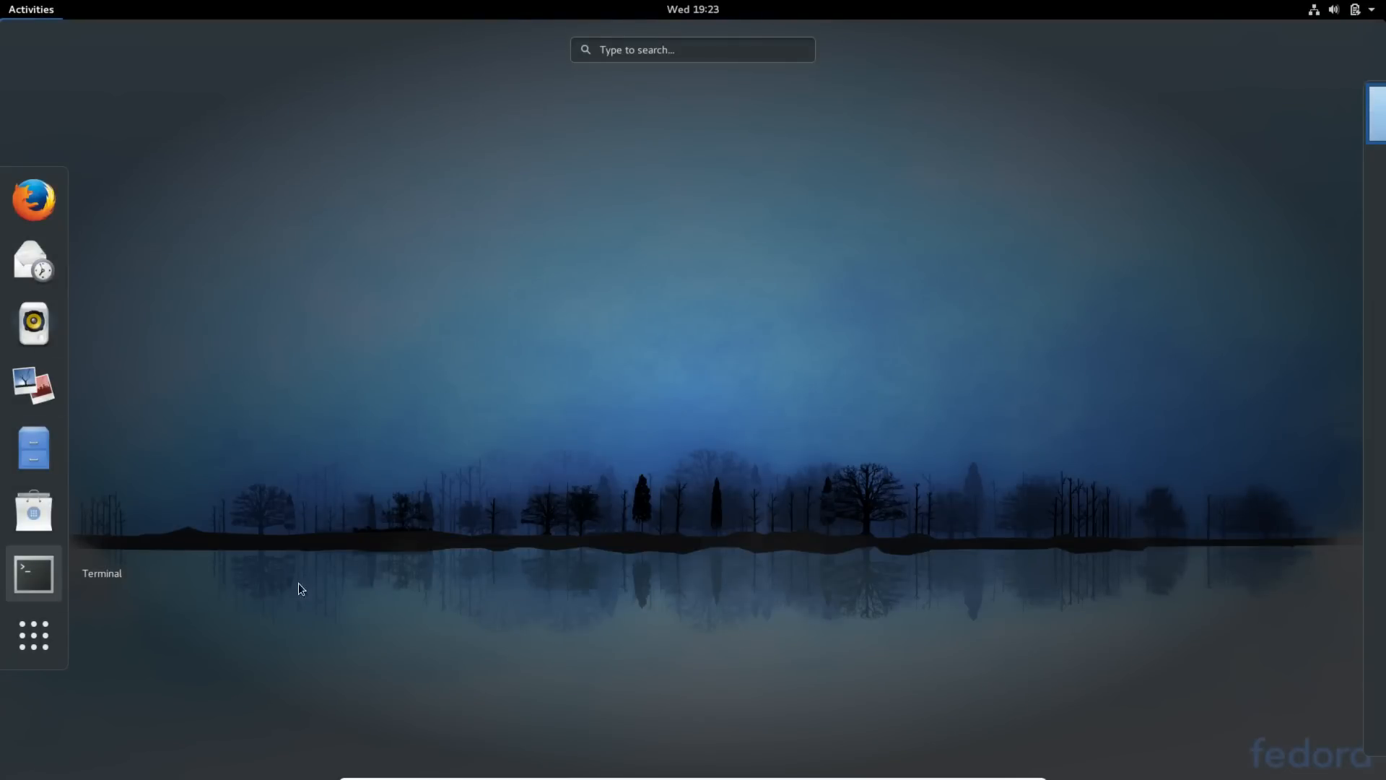
pyautogui.click(1284, 426)
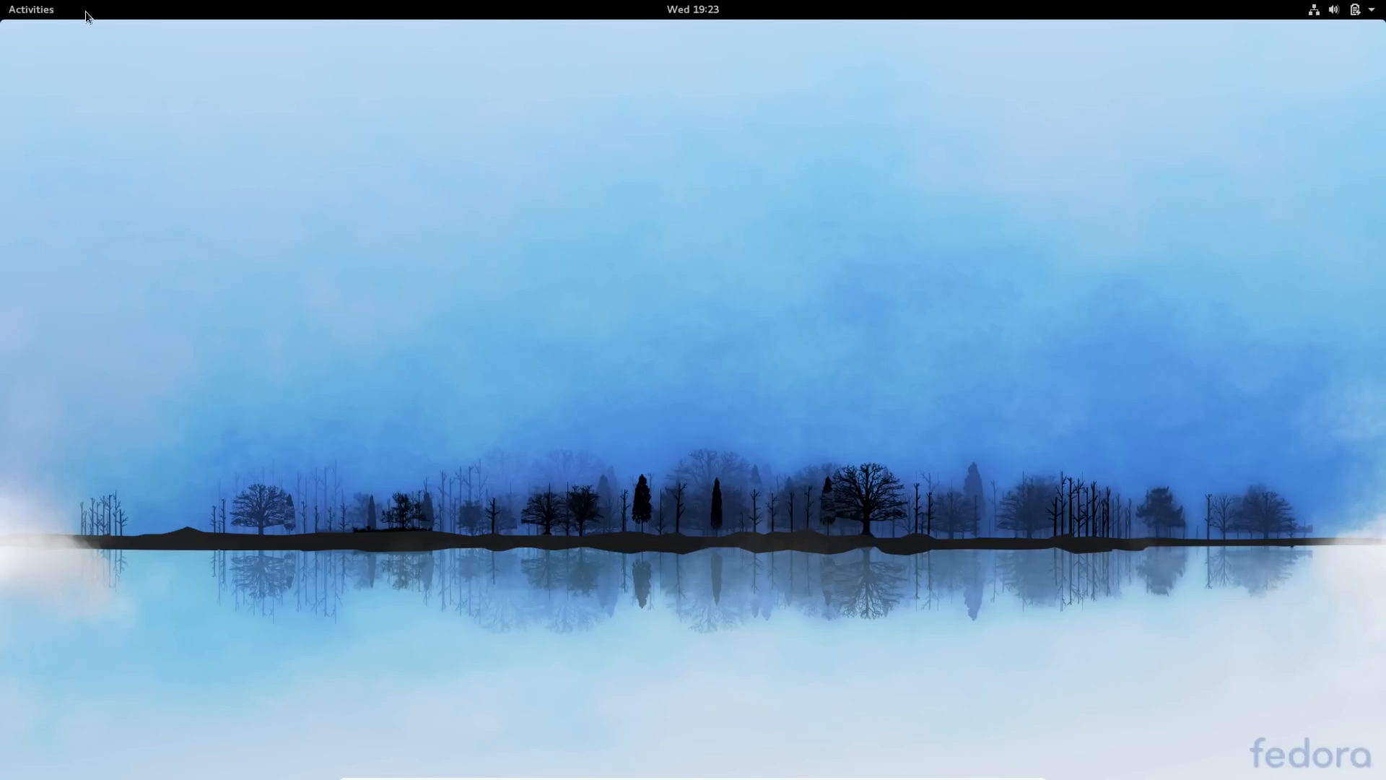
pyautogui.click(33, 11)
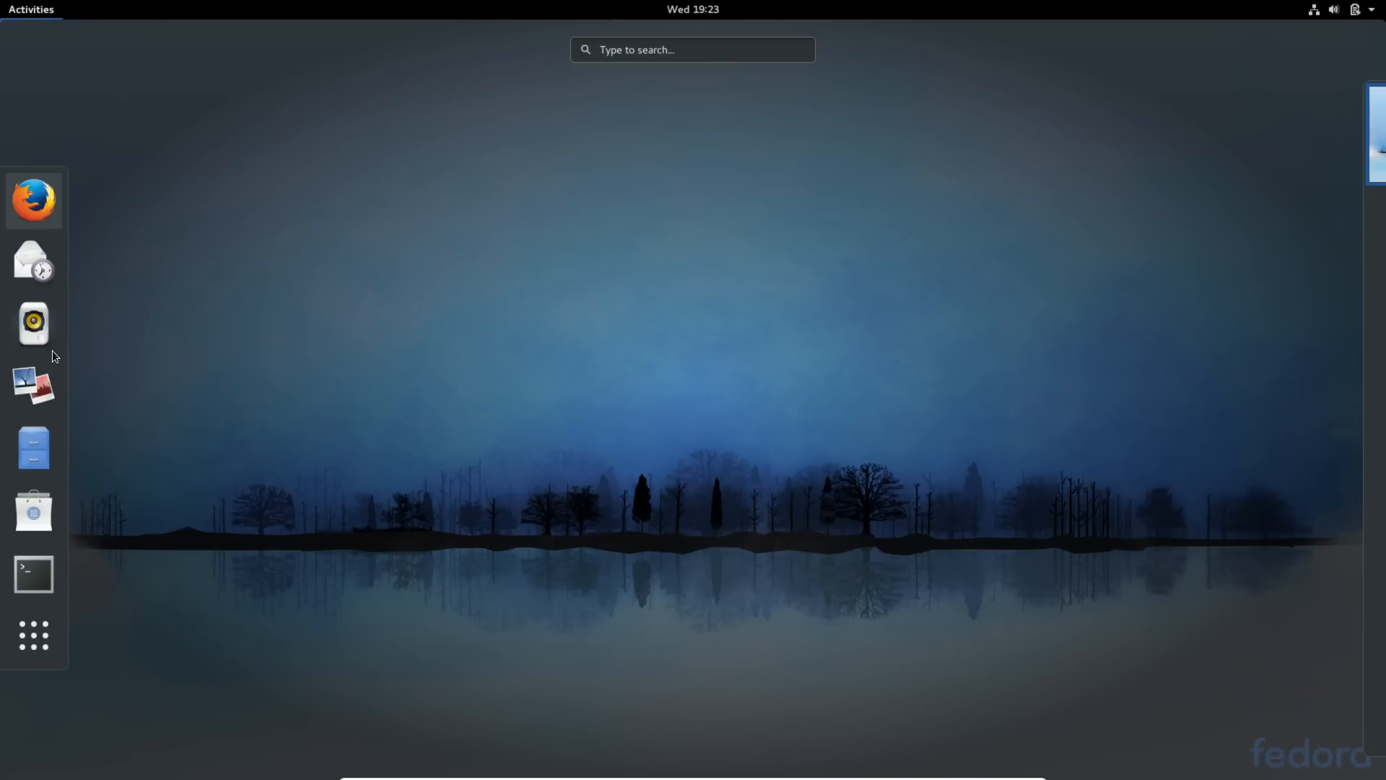
pyautogui.click(45, 519)
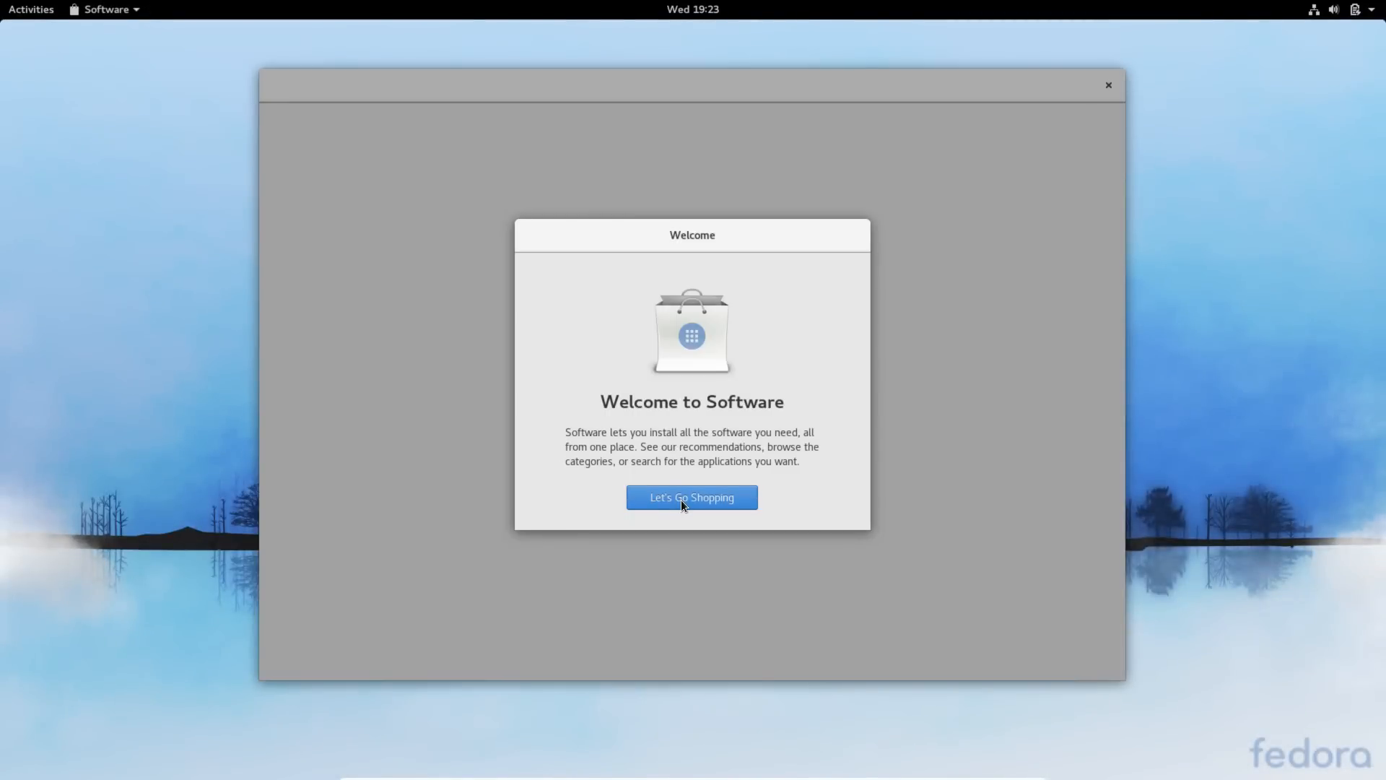
pyautogui.click(682, 500)
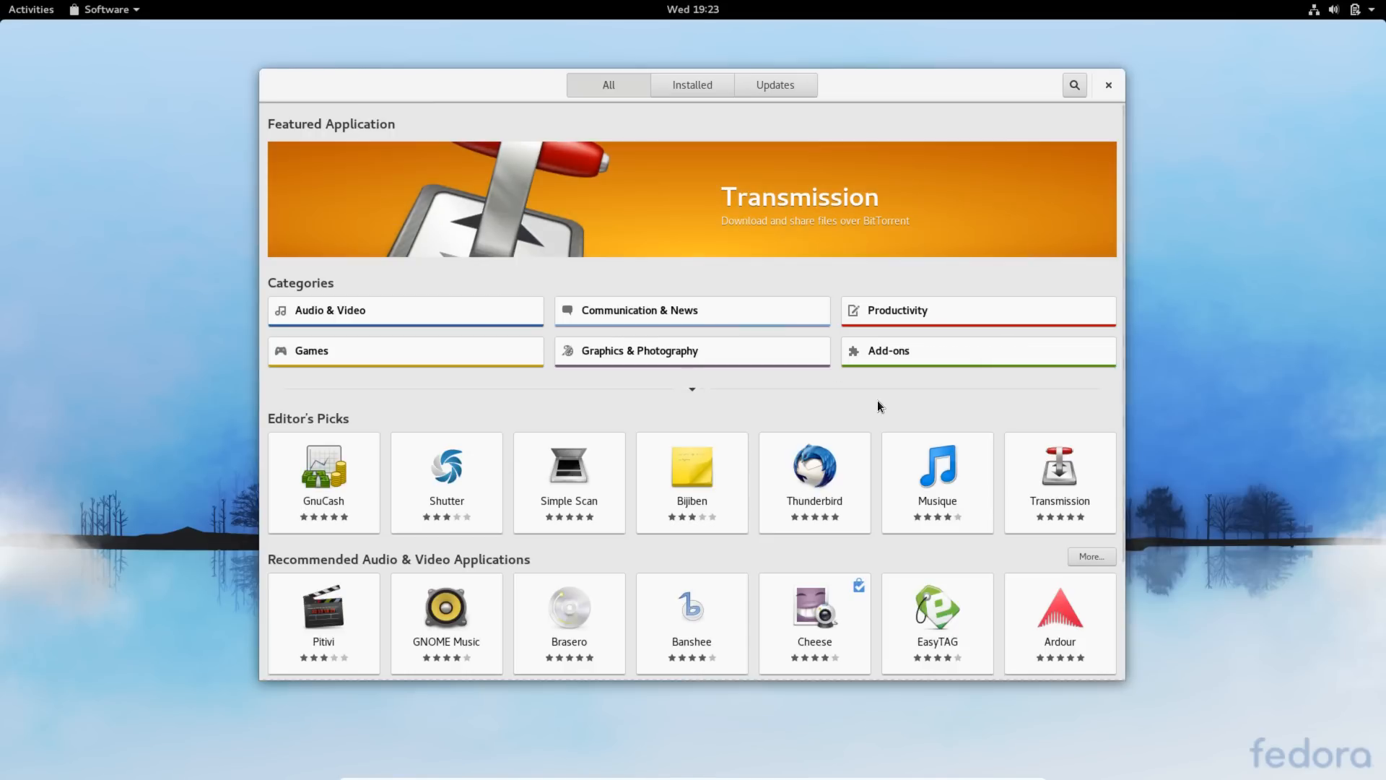
# Search Software for "tweak" and install GNOME Tweak Tool
pyautogui.click(1076, 85)
pyautogui.write('twea')
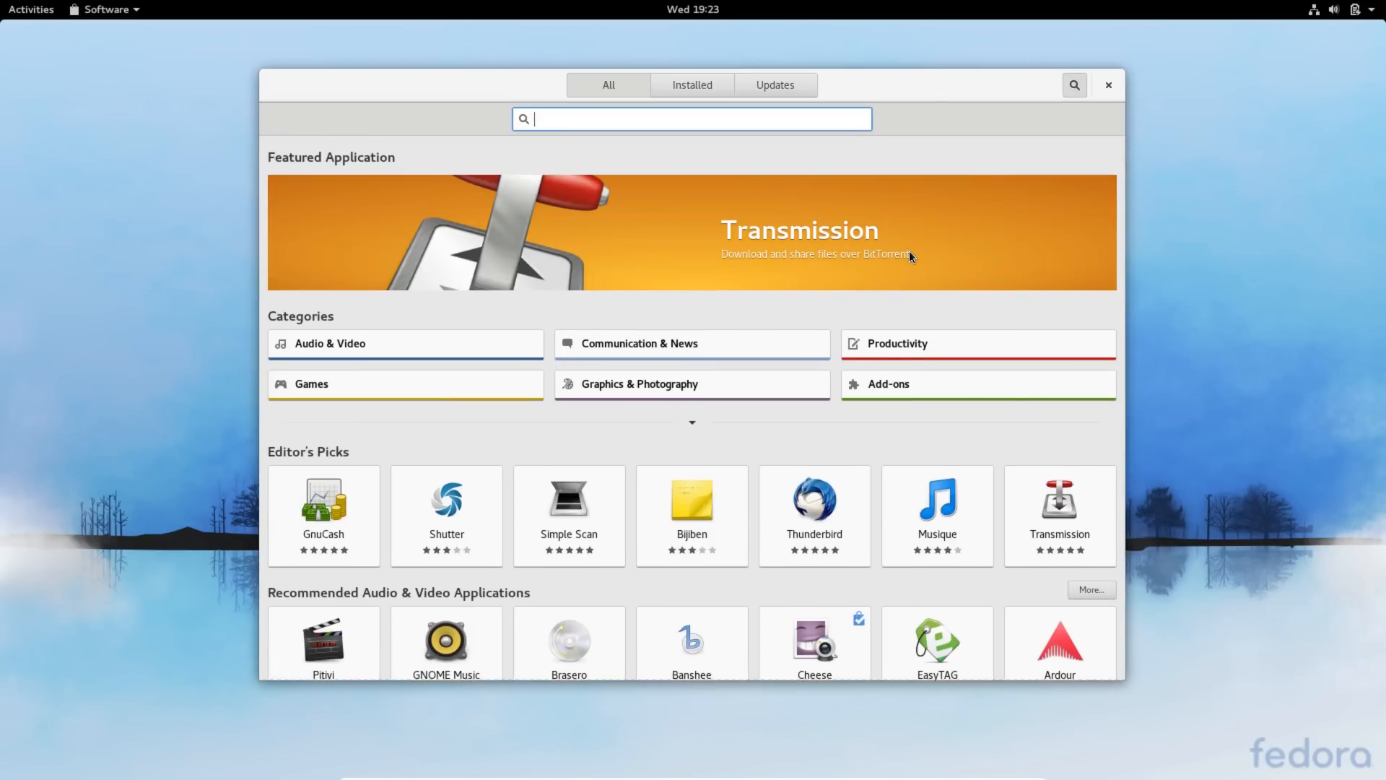
pyautogui.write('k')
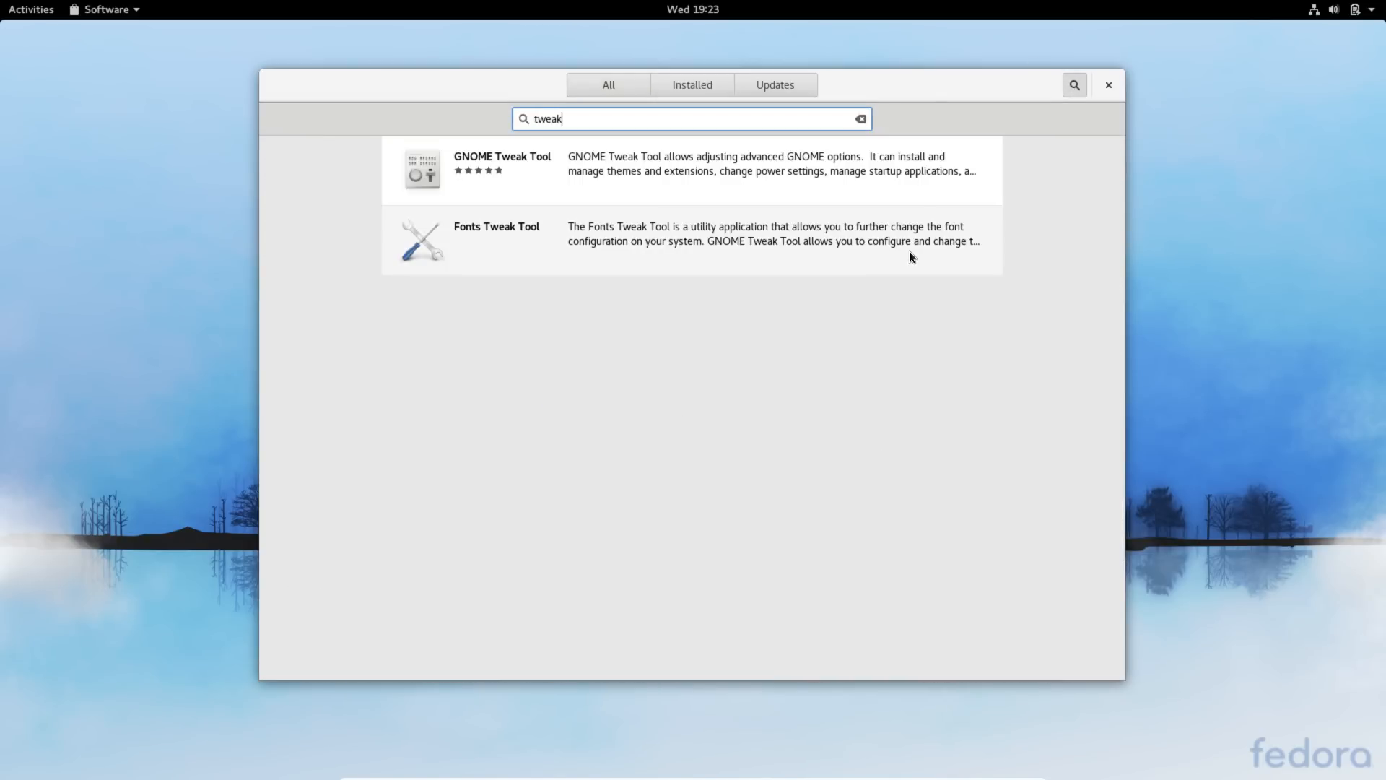
pyautogui.click(520, 155)
pyautogui.click(402, 189)
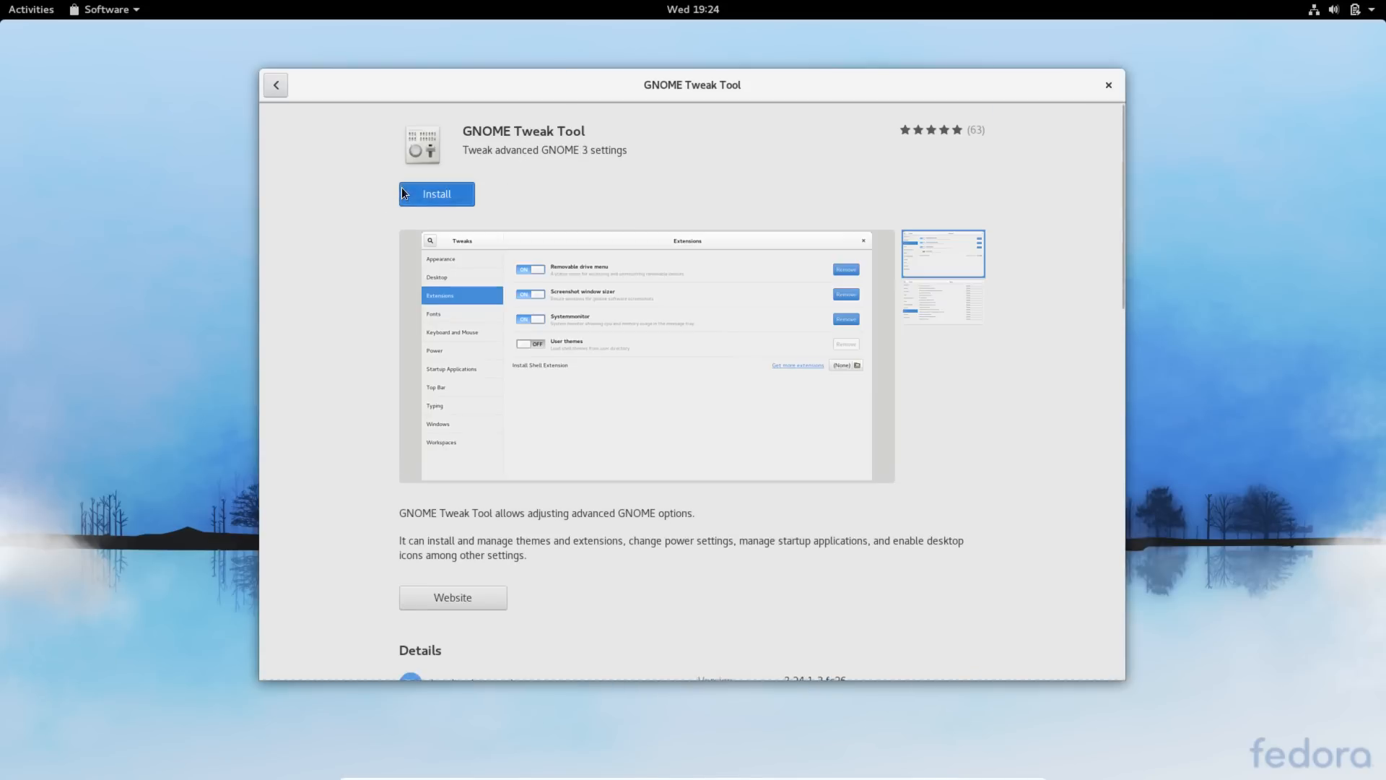
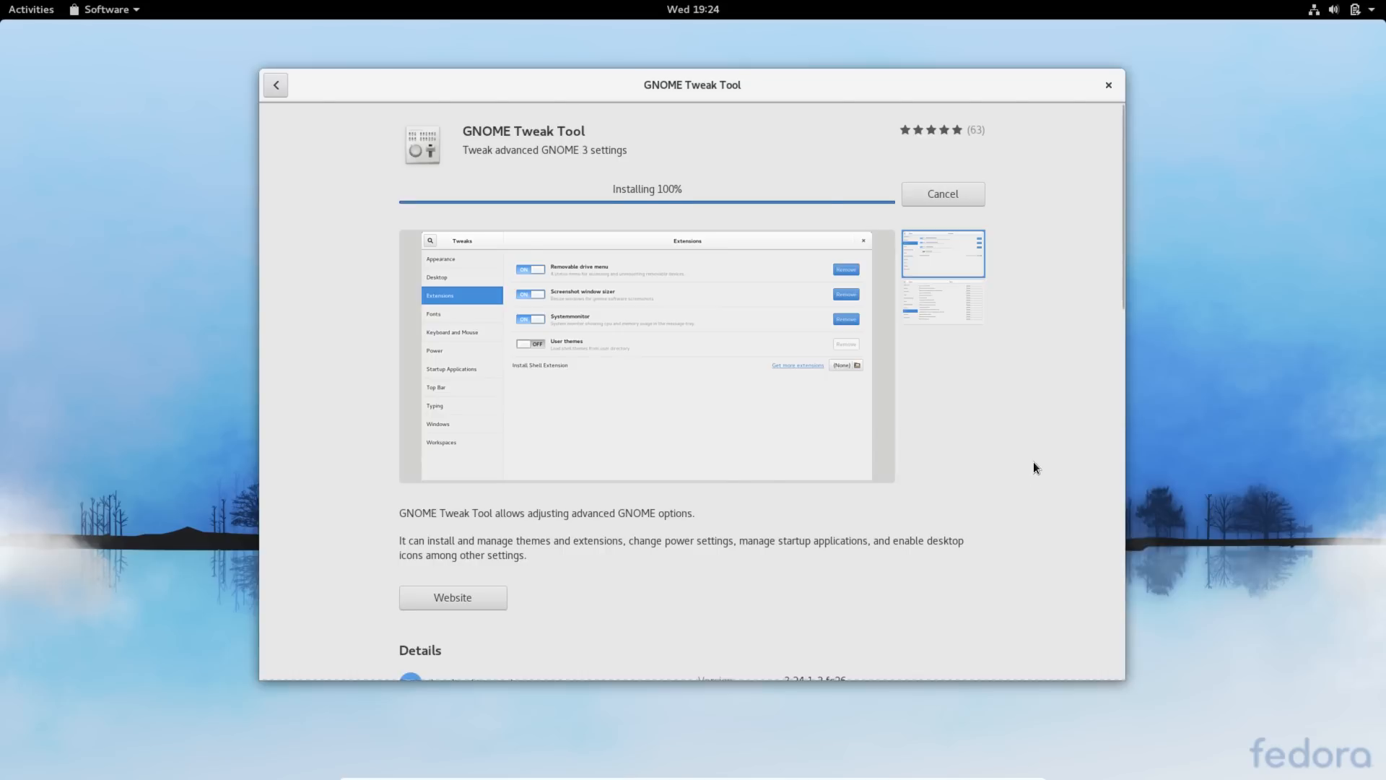
# Look through the details and reviews of GNOME Tweak Tool during its installation
pyautogui.scroll(-3, 1033, 464)
pyautogui.scroll(-5, 1033, 465)
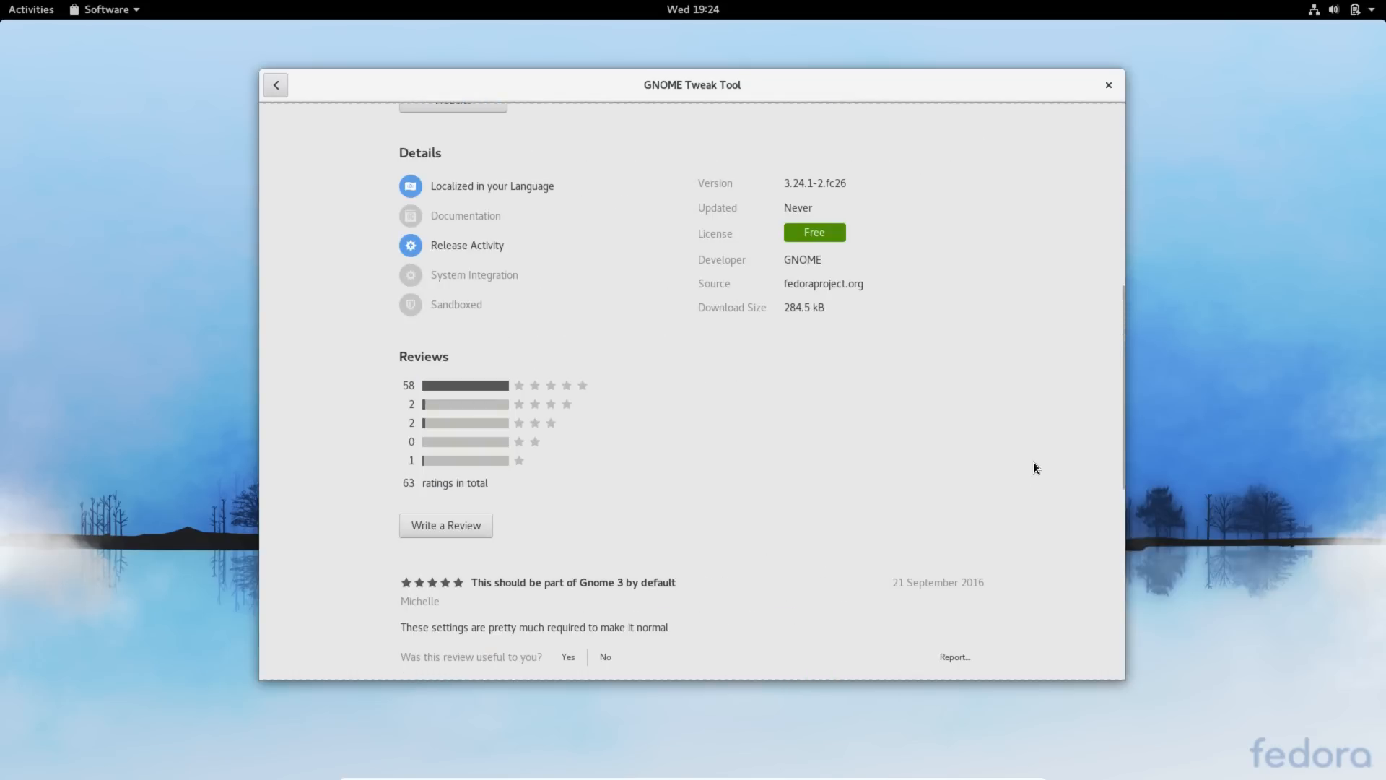
pyautogui.scroll(8, 1033, 462)
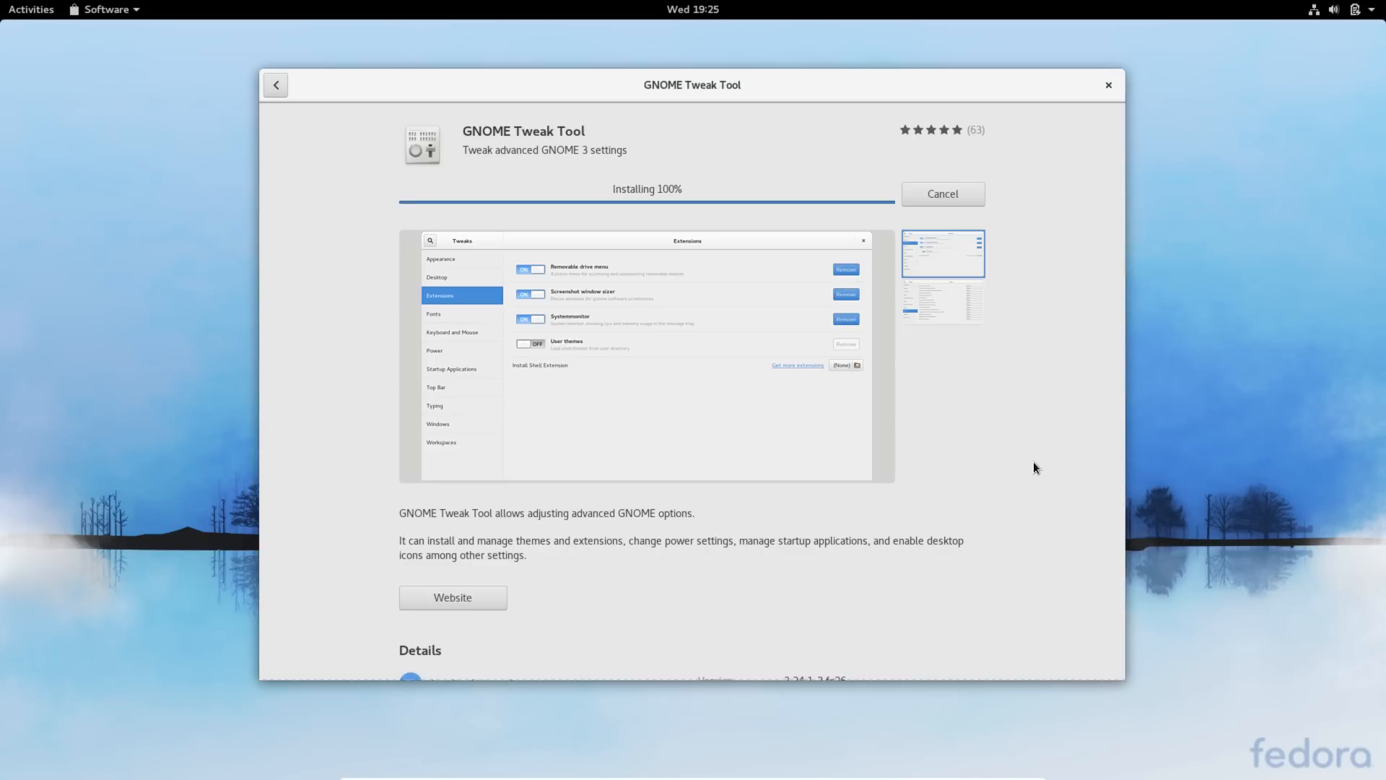
pyautogui.scroll(-10, 1034, 462)
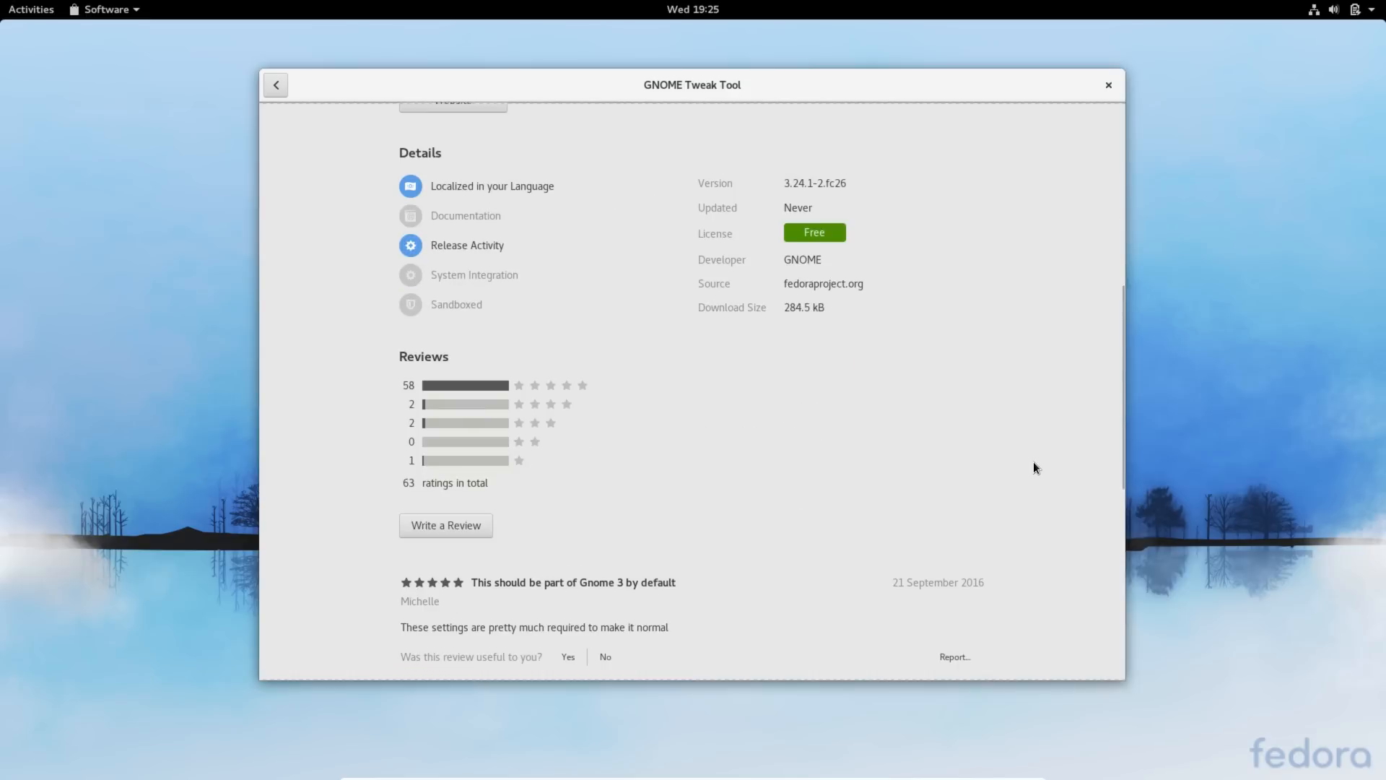
pyautogui.scroll(-5, 1034, 463)
pyautogui.scroll(10, 1034, 463)
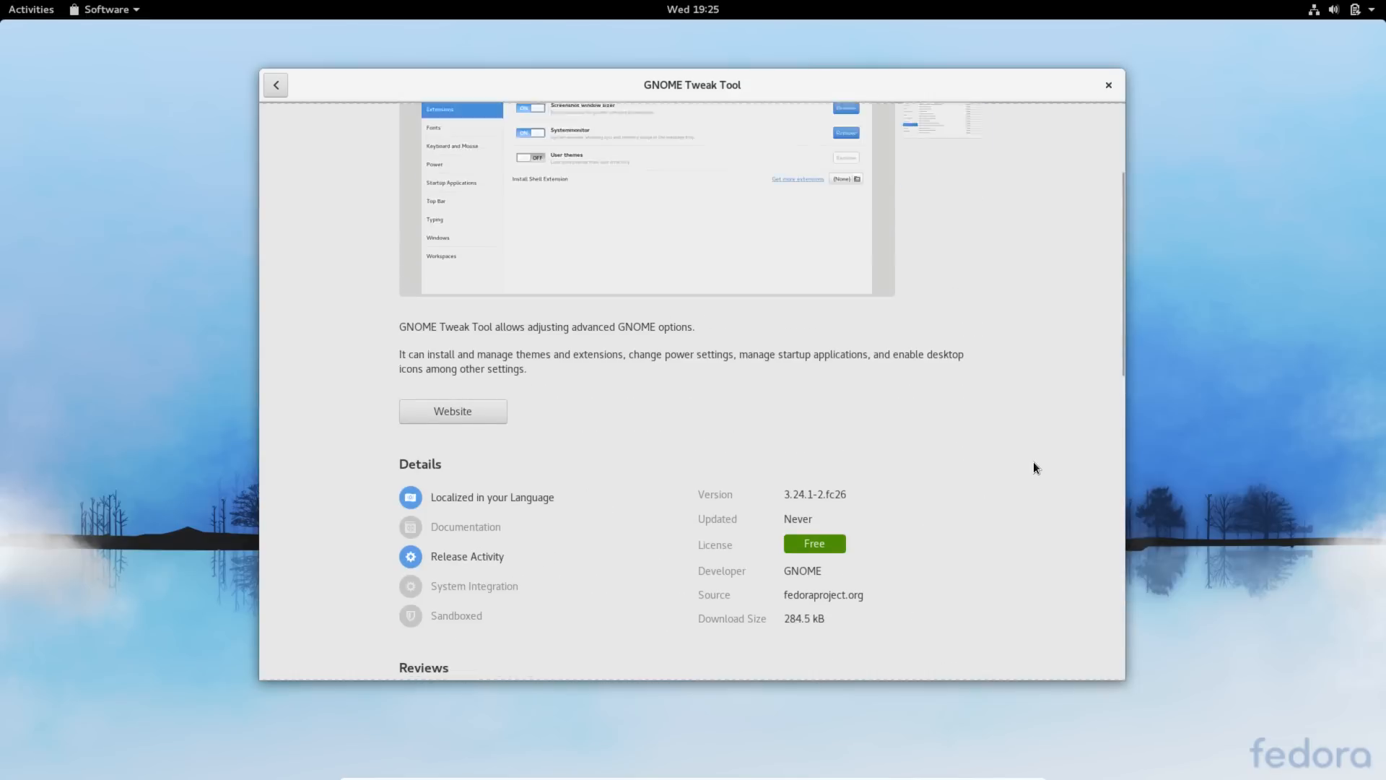
pyautogui.scroll(3, 1033, 467)
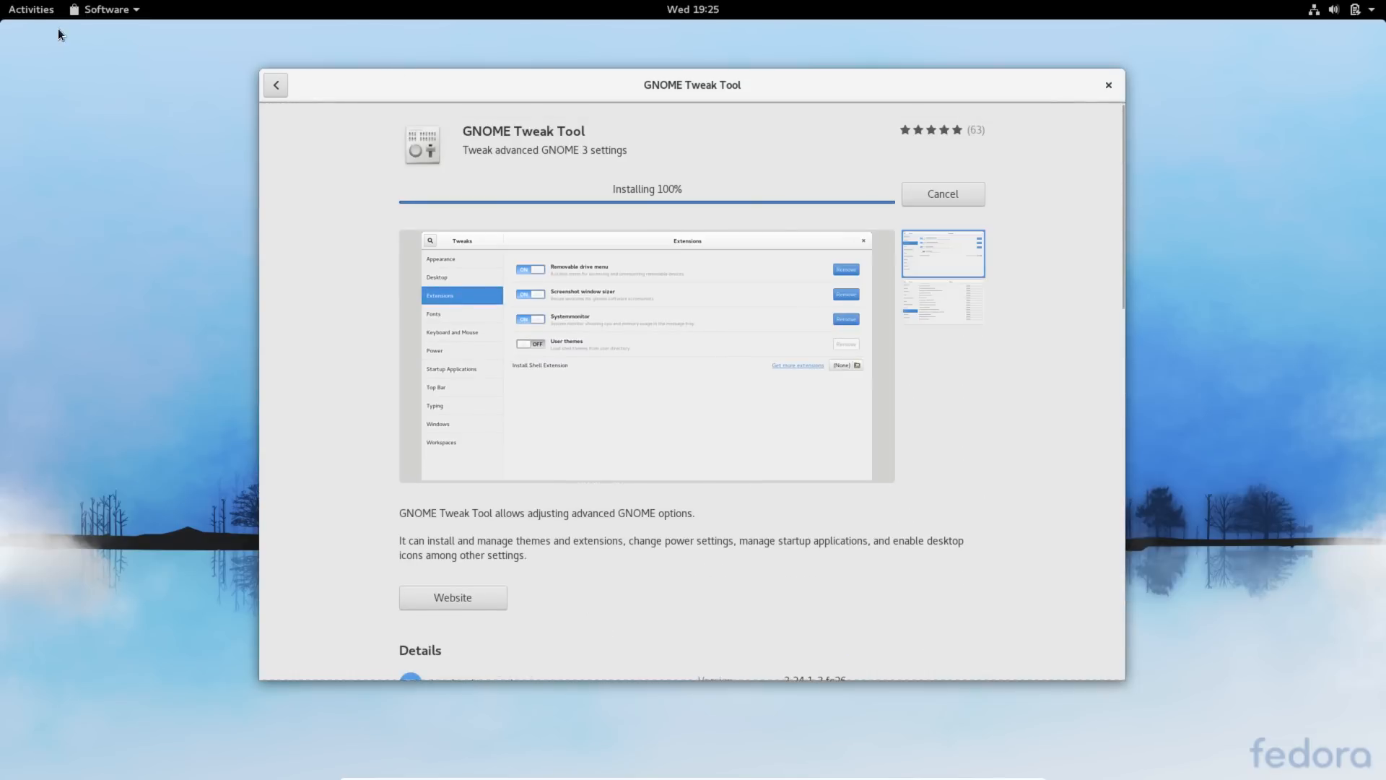
# Search the Activities overview for "gnome", replace the search with "tweak" and launch Tweak Tool
pyautogui.click(36, 11)
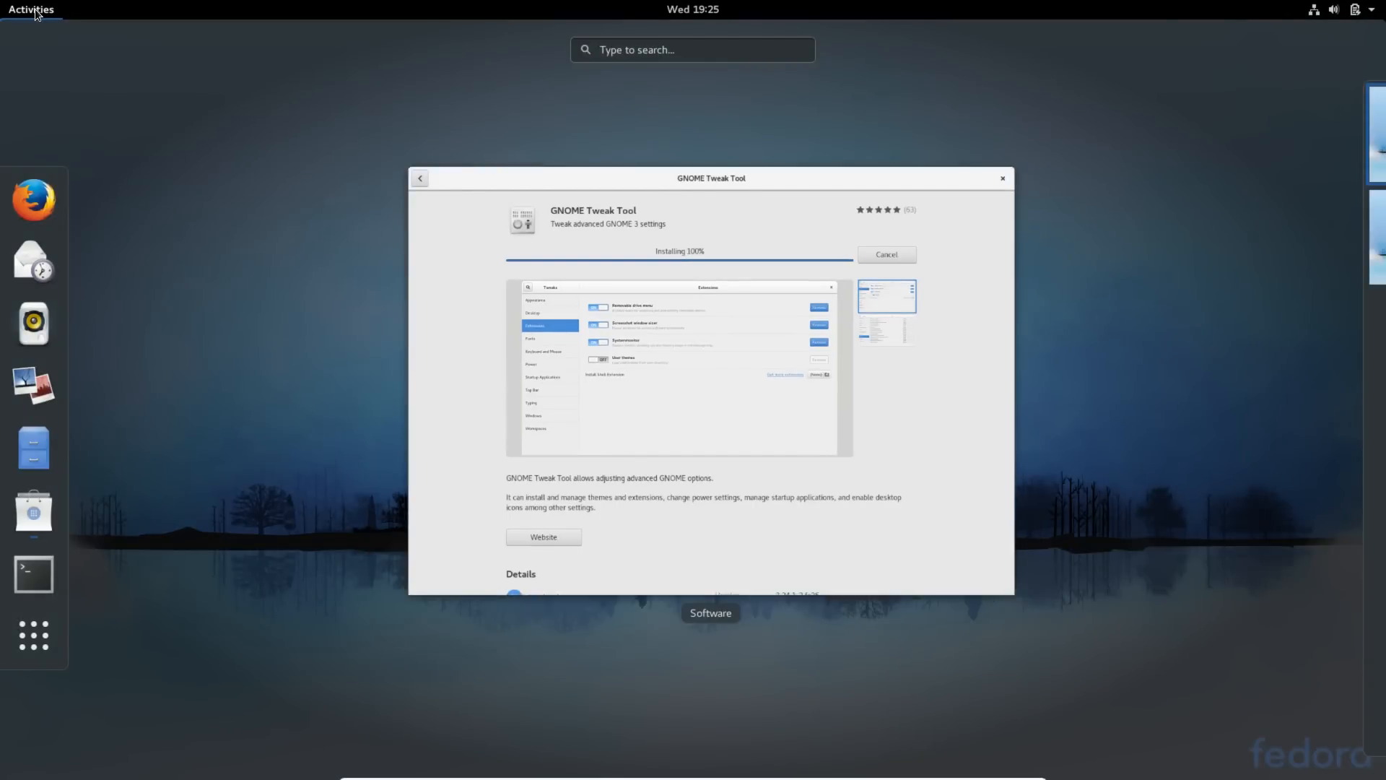
pyautogui.write('gnome')
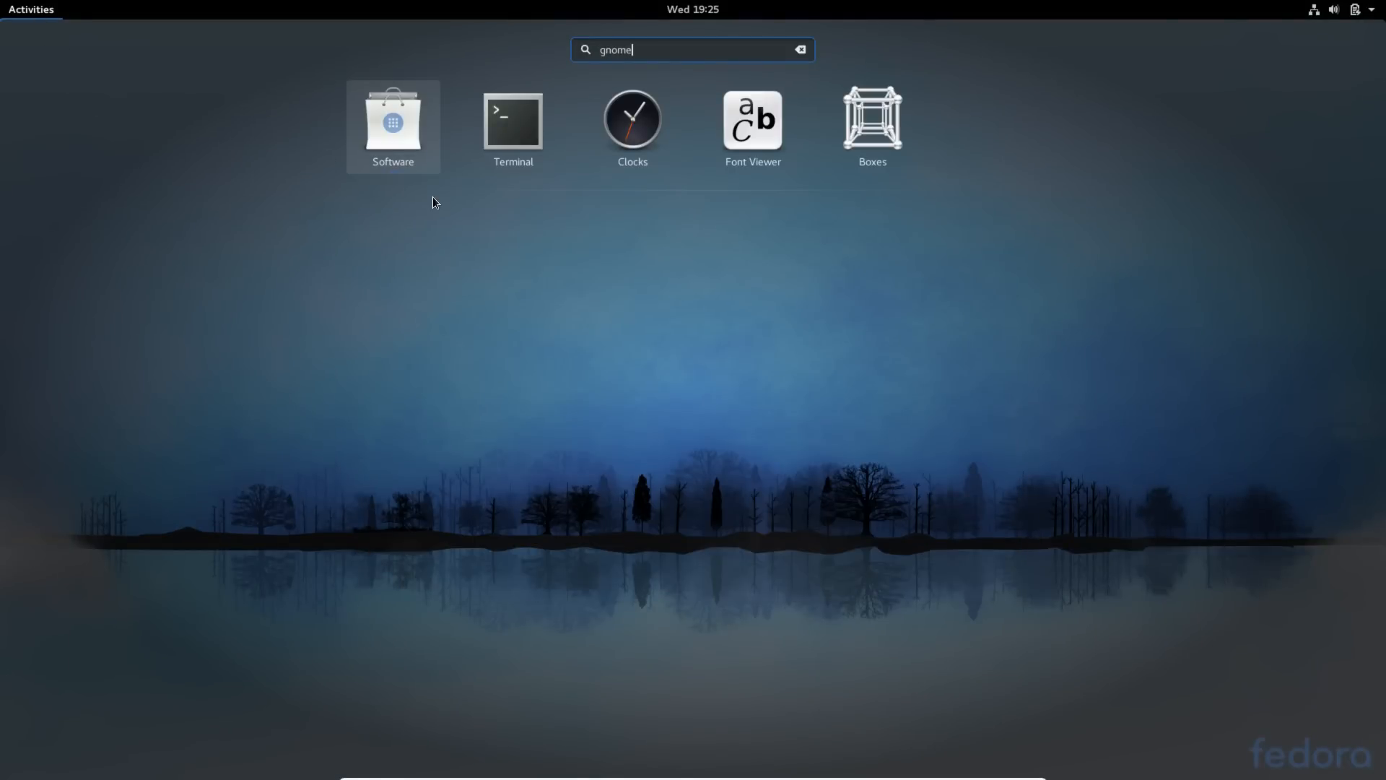
pyautogui.press('BackSpace')
pyautogui.press('BackSpace')
pyautogui.press('BackSpace')
pyautogui.press('BackSpace')
pyautogui.press('BackSpace')
pyautogui.write('tweak')
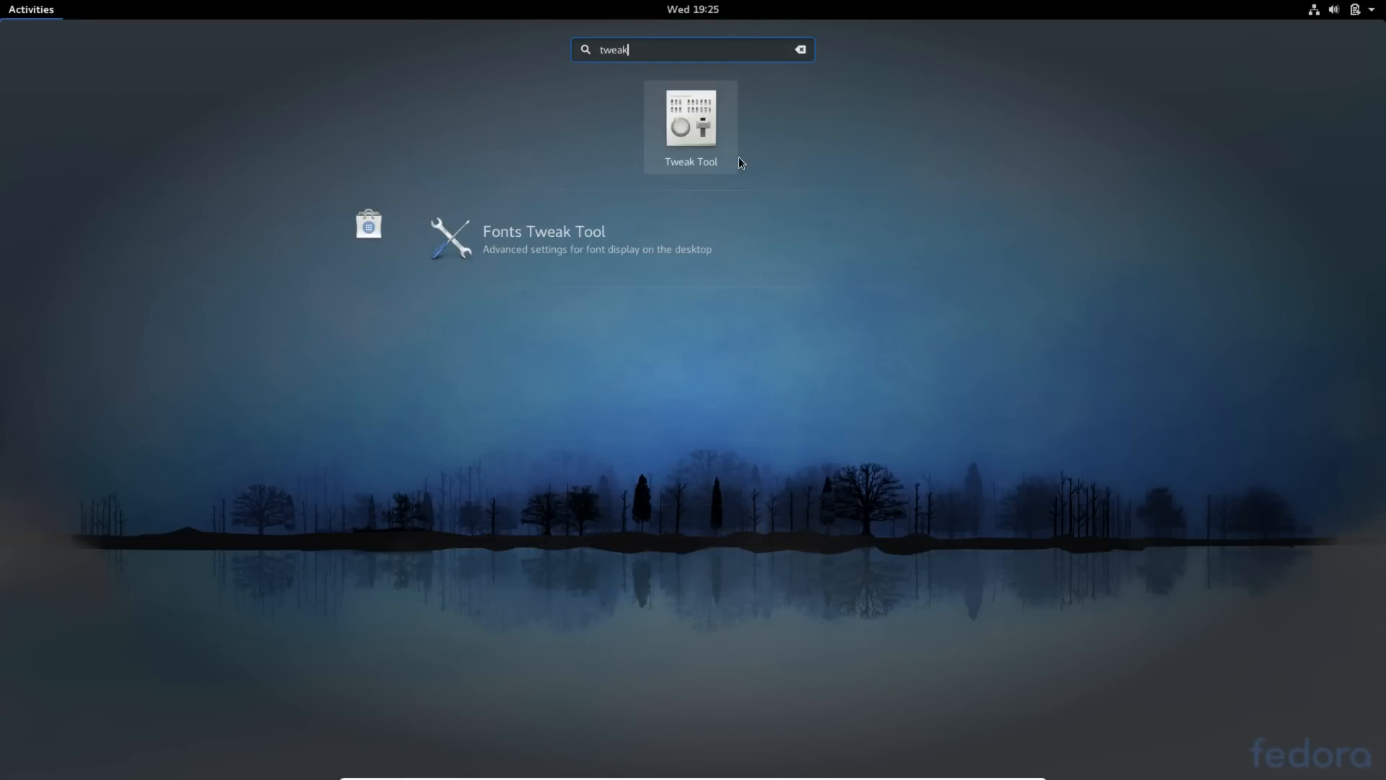
pyautogui.click(718, 149)
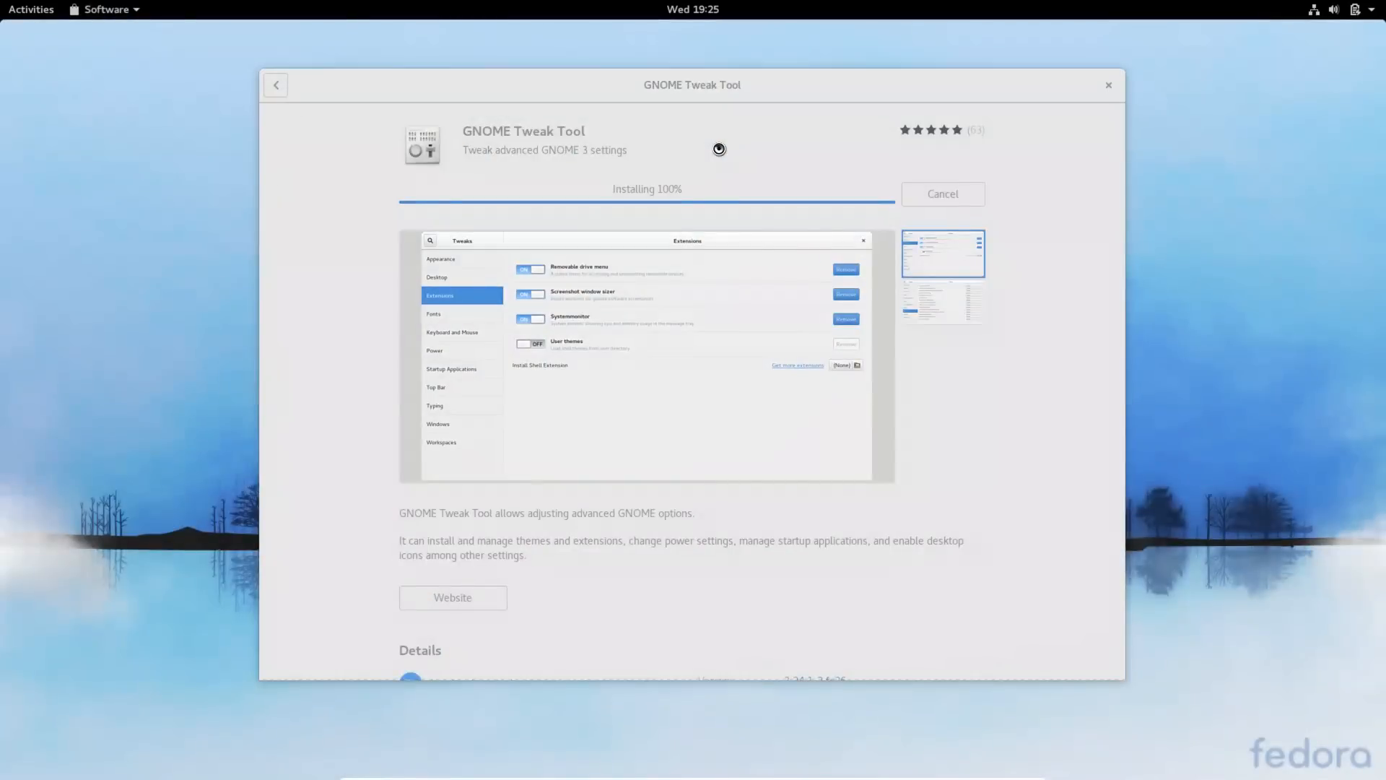
# Close the Software window and move the Tweaks window to the center of the desktop
pyautogui.click(1108, 86)
pyautogui.moveTo(539, 50); pyautogui.dragTo(909, 171)
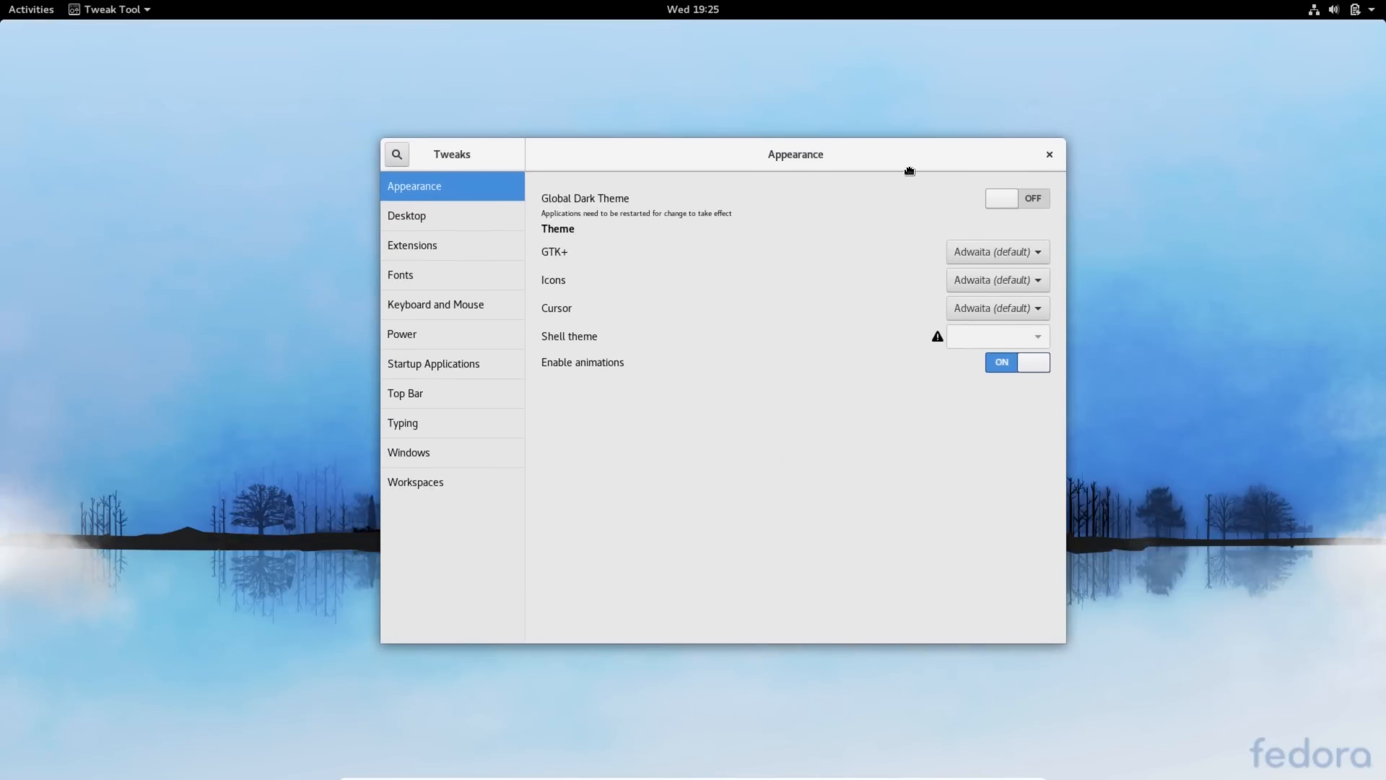
# Increase the font scaling factor to 1.35 in the Tweaks font settings
pyautogui.click(444, 275)
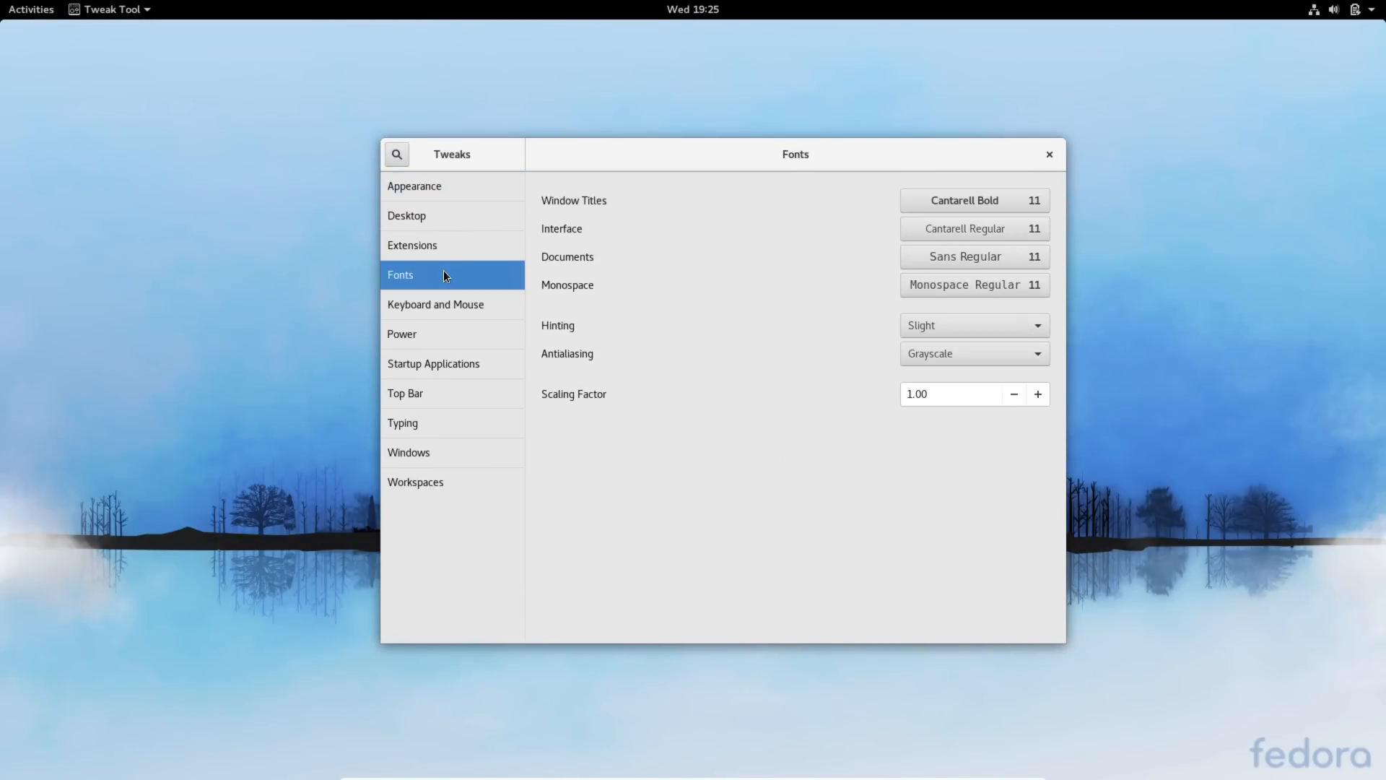
pyautogui.click(1038, 394)
pyautogui.click(1040, 394)
pyautogui.click(1039, 394)
pyautogui.click(1039, 394)
pyautogui.click(1039, 395)
pyautogui.click(1039, 394)
pyautogui.click(1039, 394)
pyautogui.click(1040, 394)
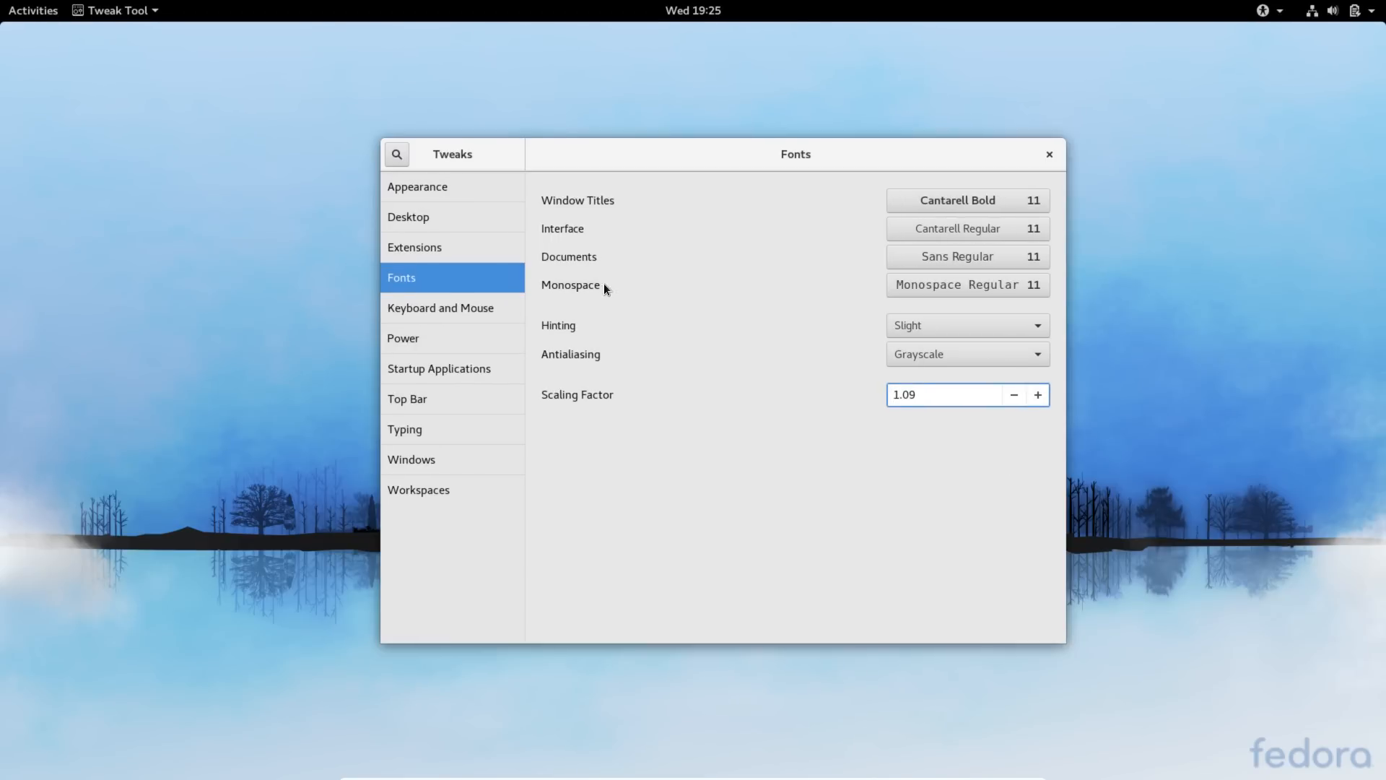
pyautogui.click(1039, 394)
pyautogui.click(1040, 394)
pyautogui.click(1040, 394)
pyautogui.click(1039, 394)
pyautogui.click(1040, 394)
pyautogui.click(1040, 394)
pyautogui.click(1039, 394)
pyautogui.click(1039, 395)
pyautogui.click(1040, 394)
pyautogui.click(1040, 395)
pyautogui.click(1039, 395)
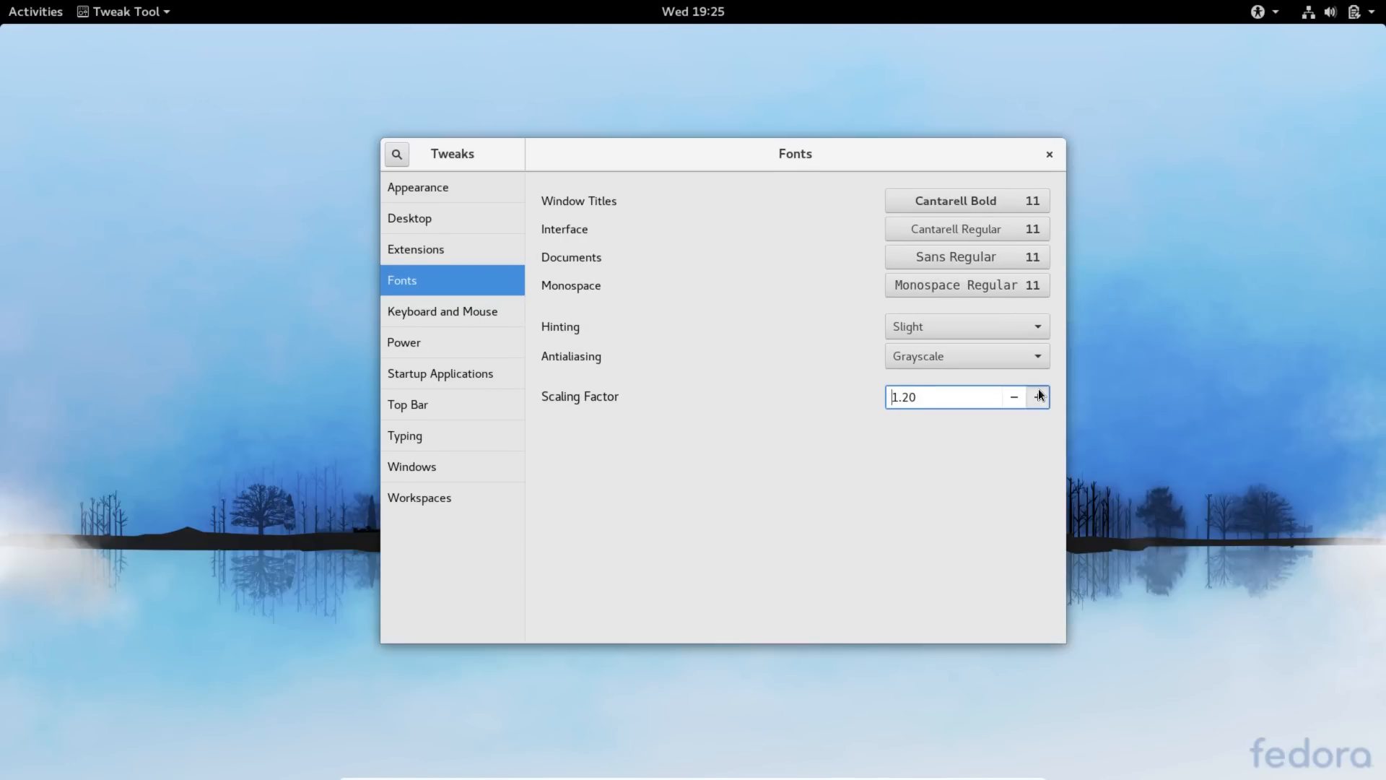
pyautogui.click(1039, 394)
pyautogui.click(1039, 395)
pyautogui.click(1039, 395)
pyautogui.click(1040, 394)
pyautogui.click(1039, 400)
pyautogui.click(1037, 406)
pyautogui.click(1038, 405)
pyautogui.click(1037, 404)
pyautogui.click(1038, 406)
pyautogui.click(1038, 406)
pyautogui.click(1038, 406)
pyautogui.click(1038, 406)
pyautogui.click(1038, 406)
pyautogui.click(1038, 405)
pyautogui.click(1038, 406)
pyautogui.click(1038, 406)
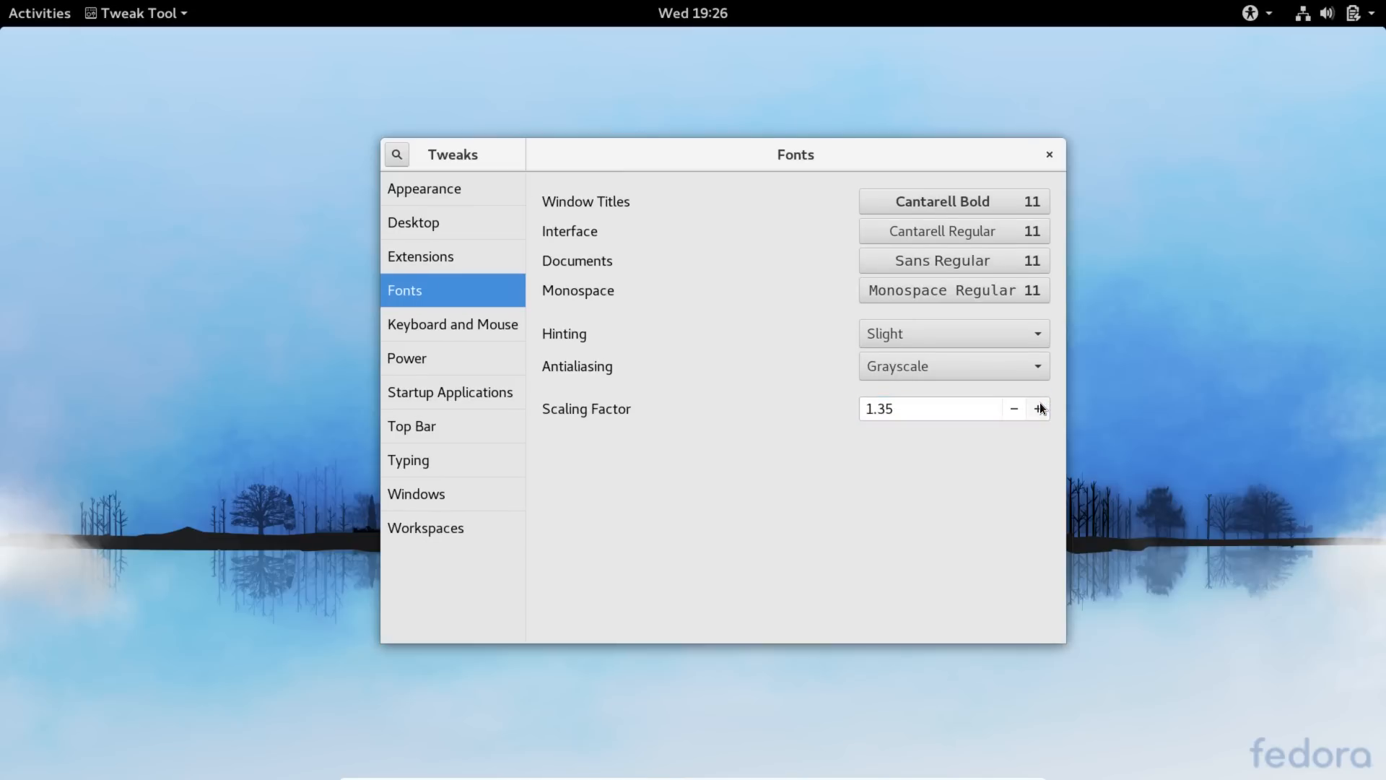
# Set the font scaling factor to 1.40 and close the Tweaks window
pyautogui.click(1039, 409)
pyautogui.click(1039, 408)
pyautogui.click(1040, 409)
pyautogui.click(1038, 409)
pyautogui.click(1038, 409)
pyautogui.click(1038, 412)
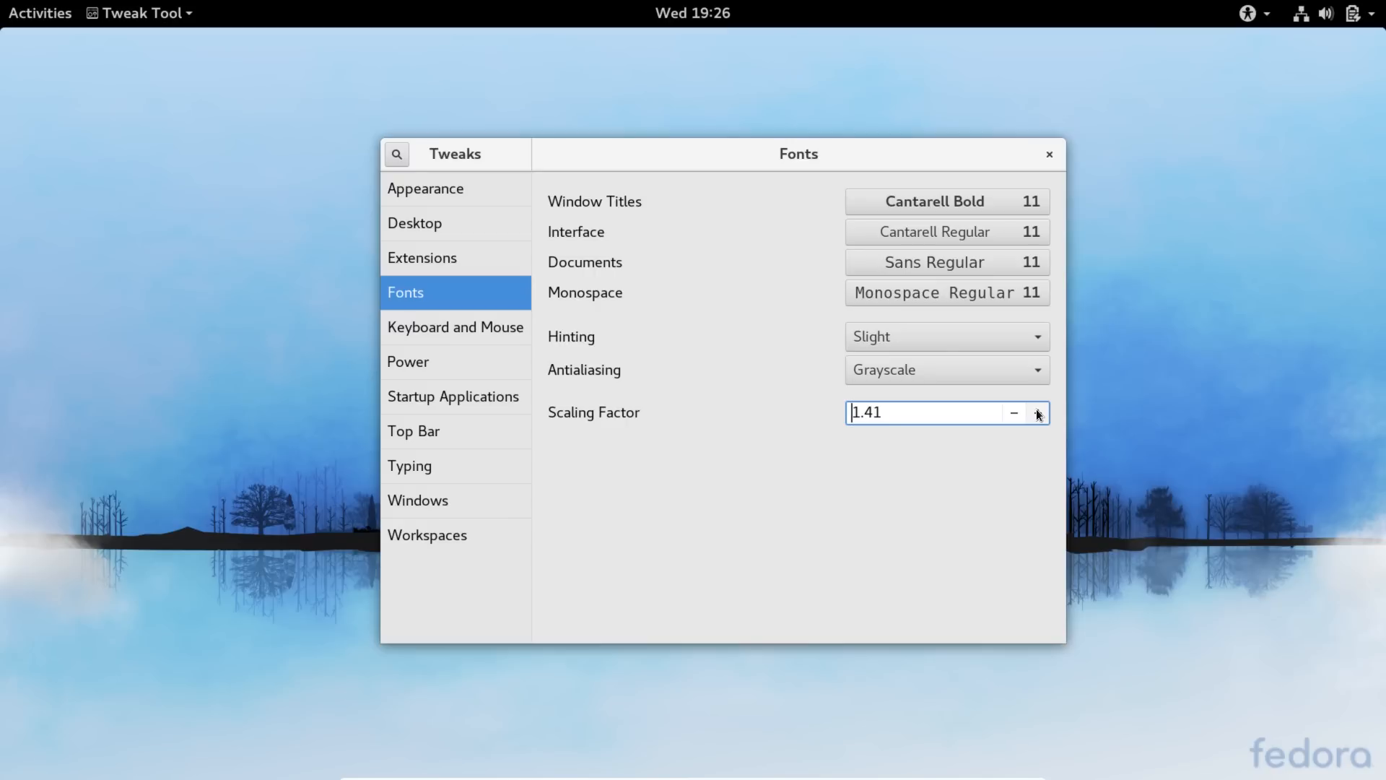
pyautogui.click(1013, 410)
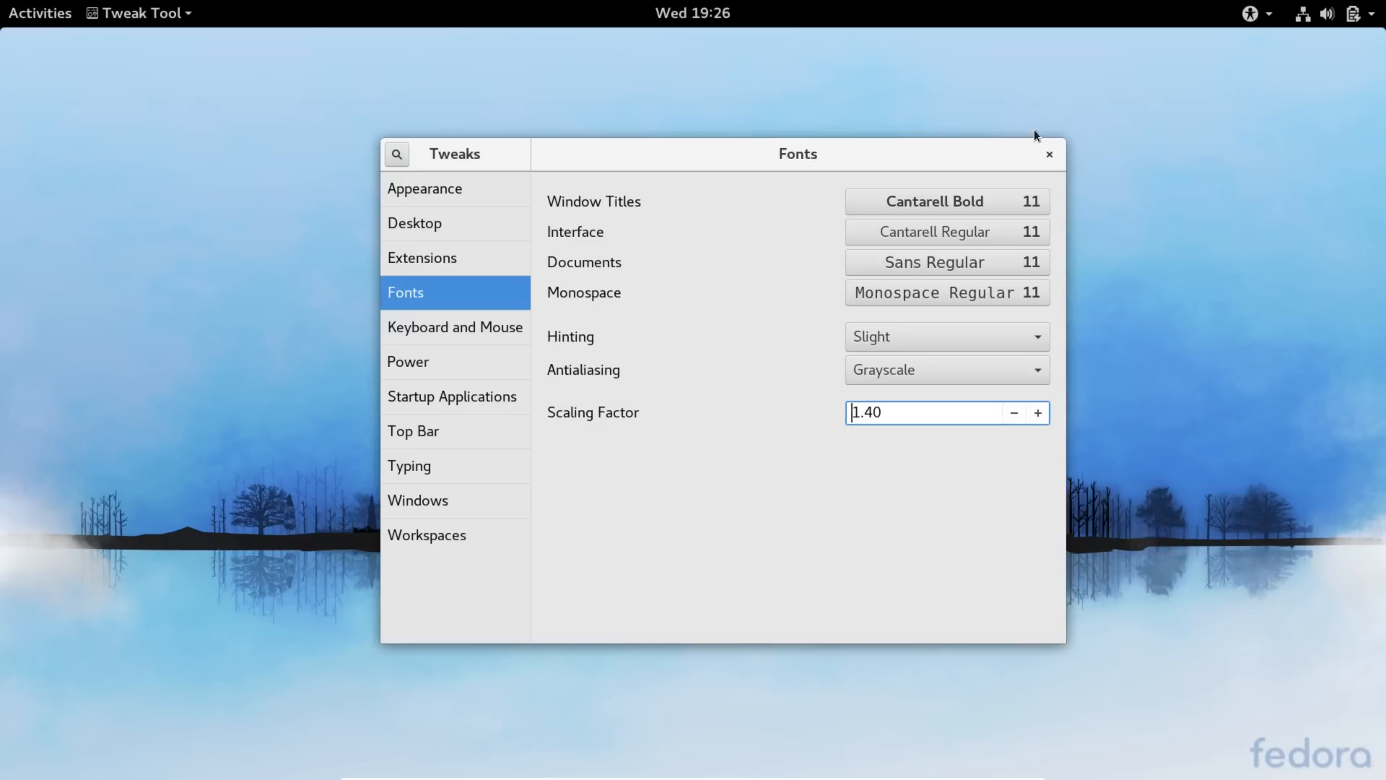
pyautogui.click(1053, 158)
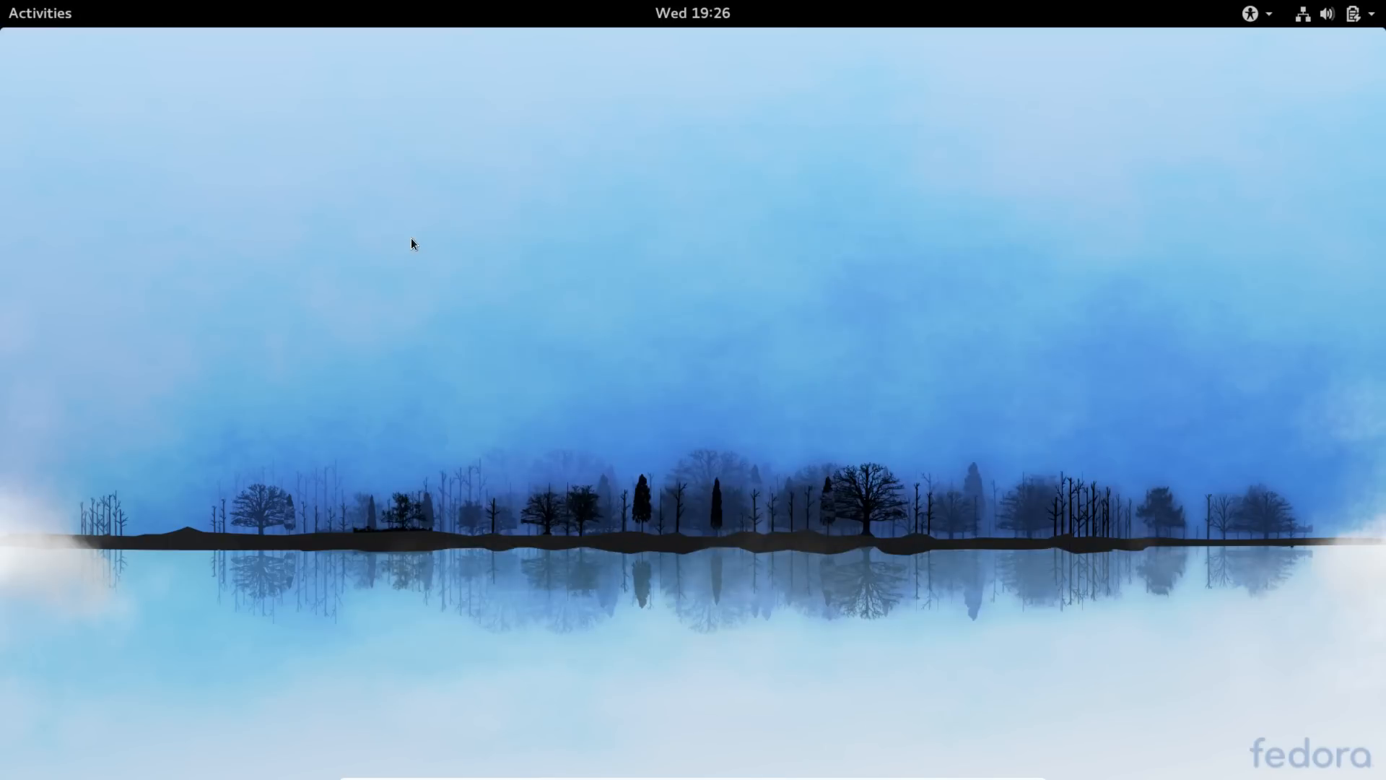
# Launch Firefox from the Activities overview and switch to the Fedora Project start page
pyautogui.click(36, 13)
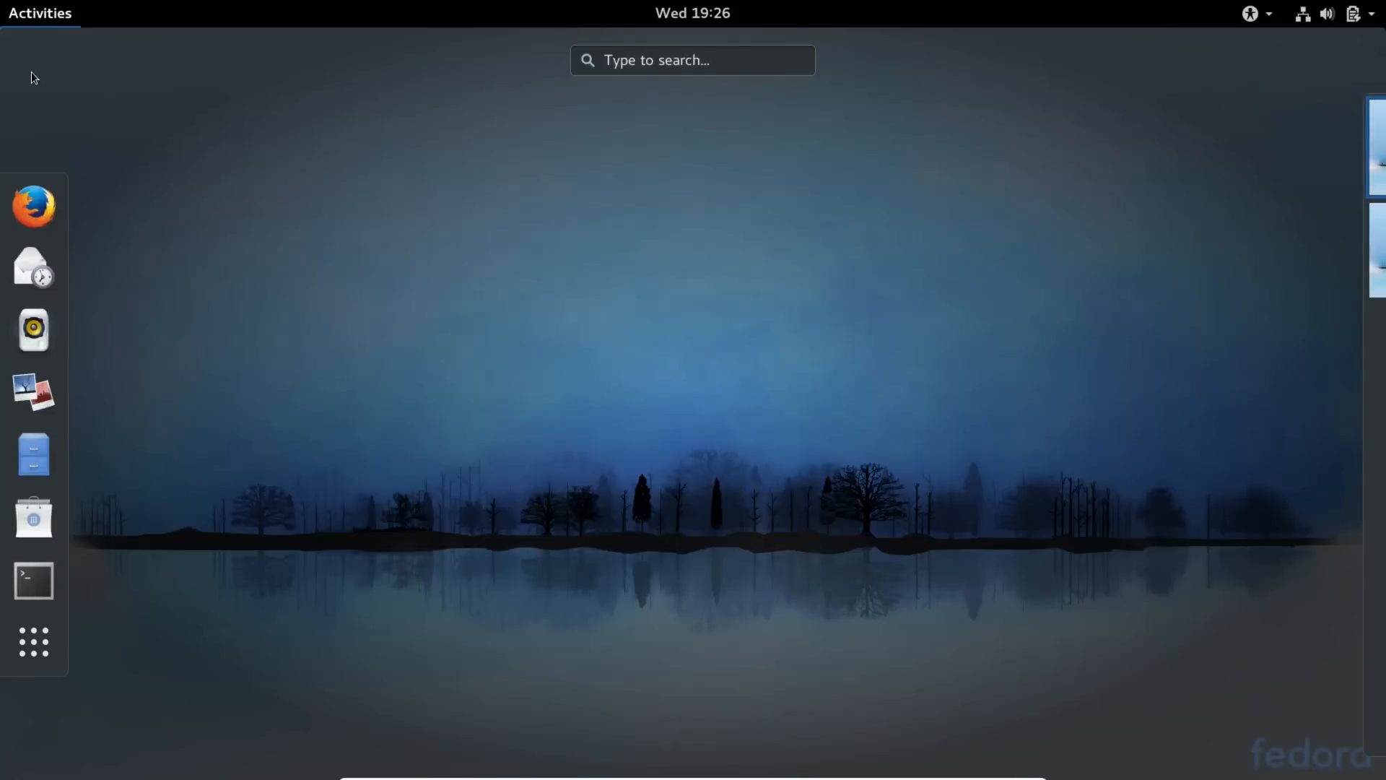
pyautogui.click(37, 195)
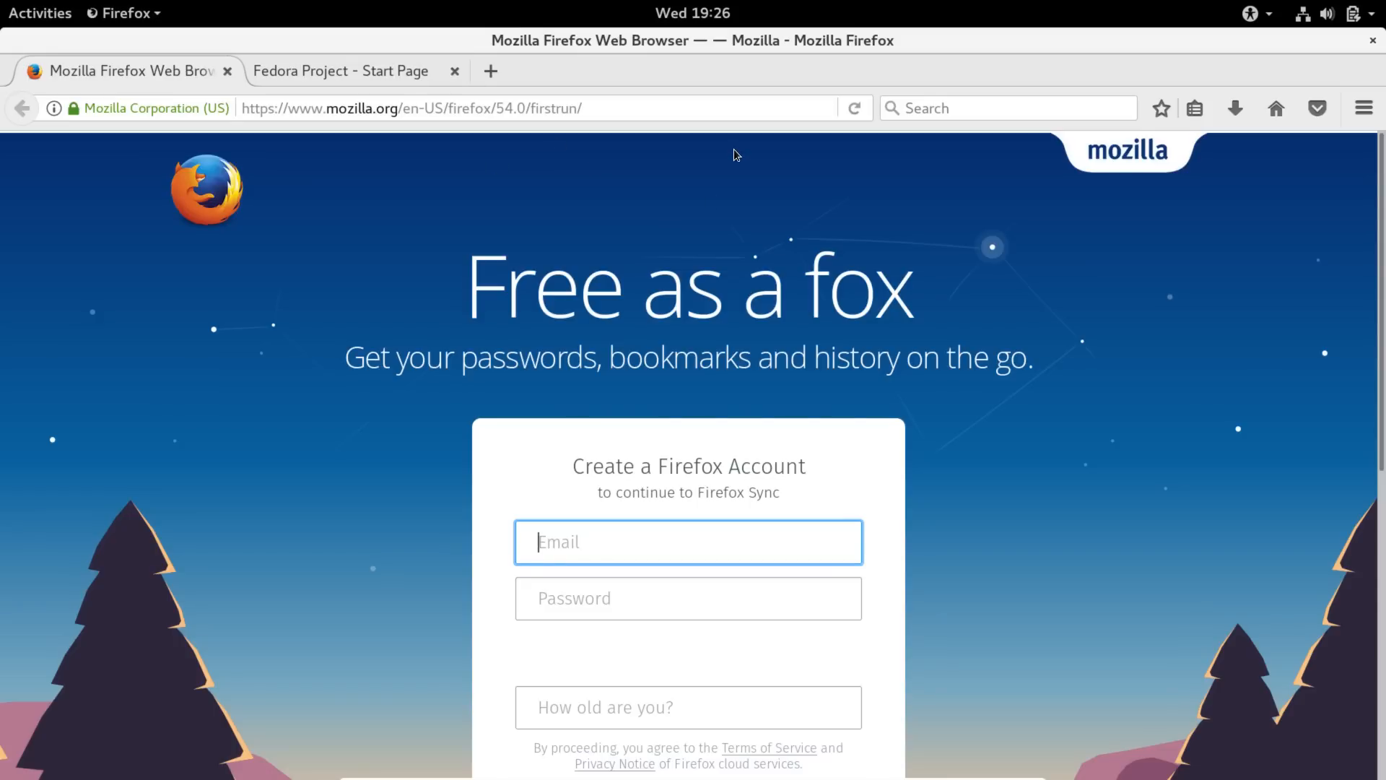
pyautogui.click(402, 69)
# Replace the Fedora start page address with fastgadgets.info and load the site
pyautogui.click(398, 117)
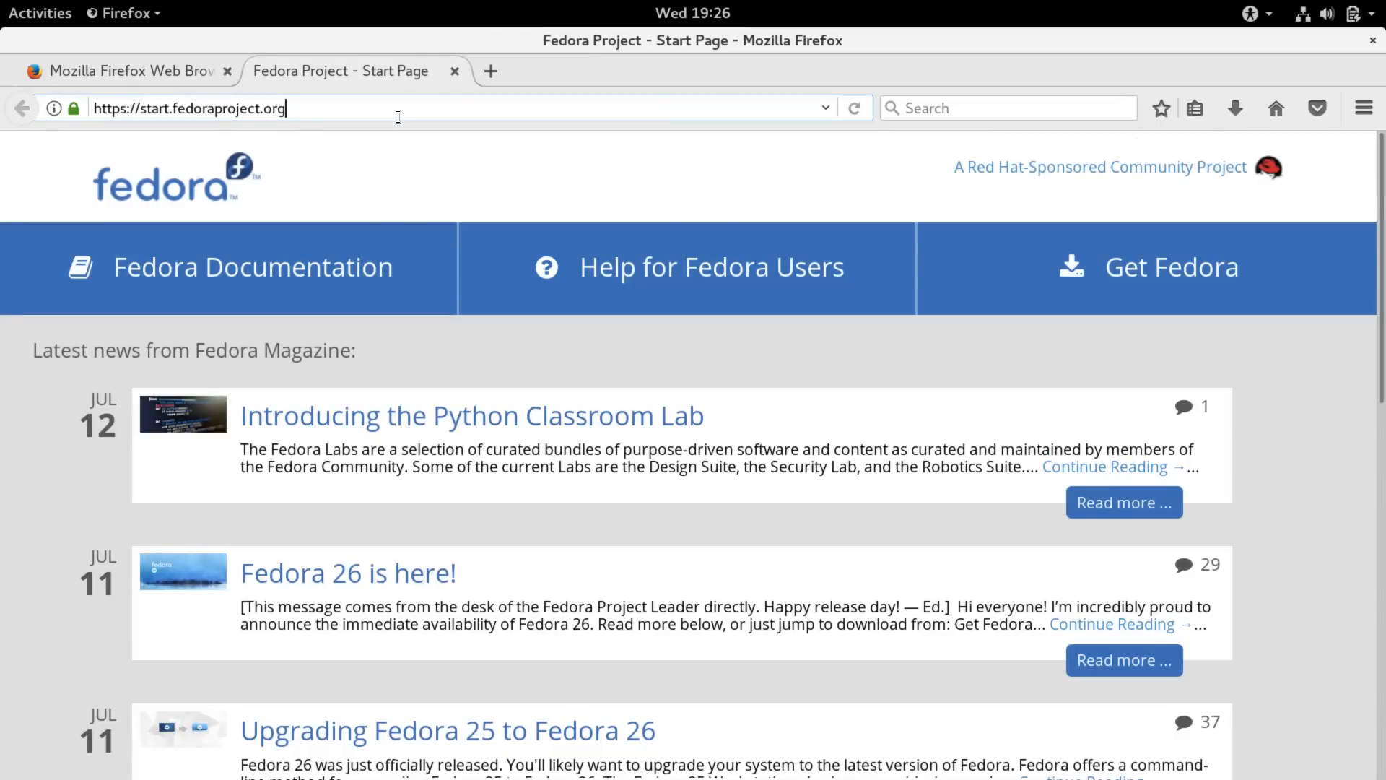
pyautogui.hotkey('ctrl', 'a')
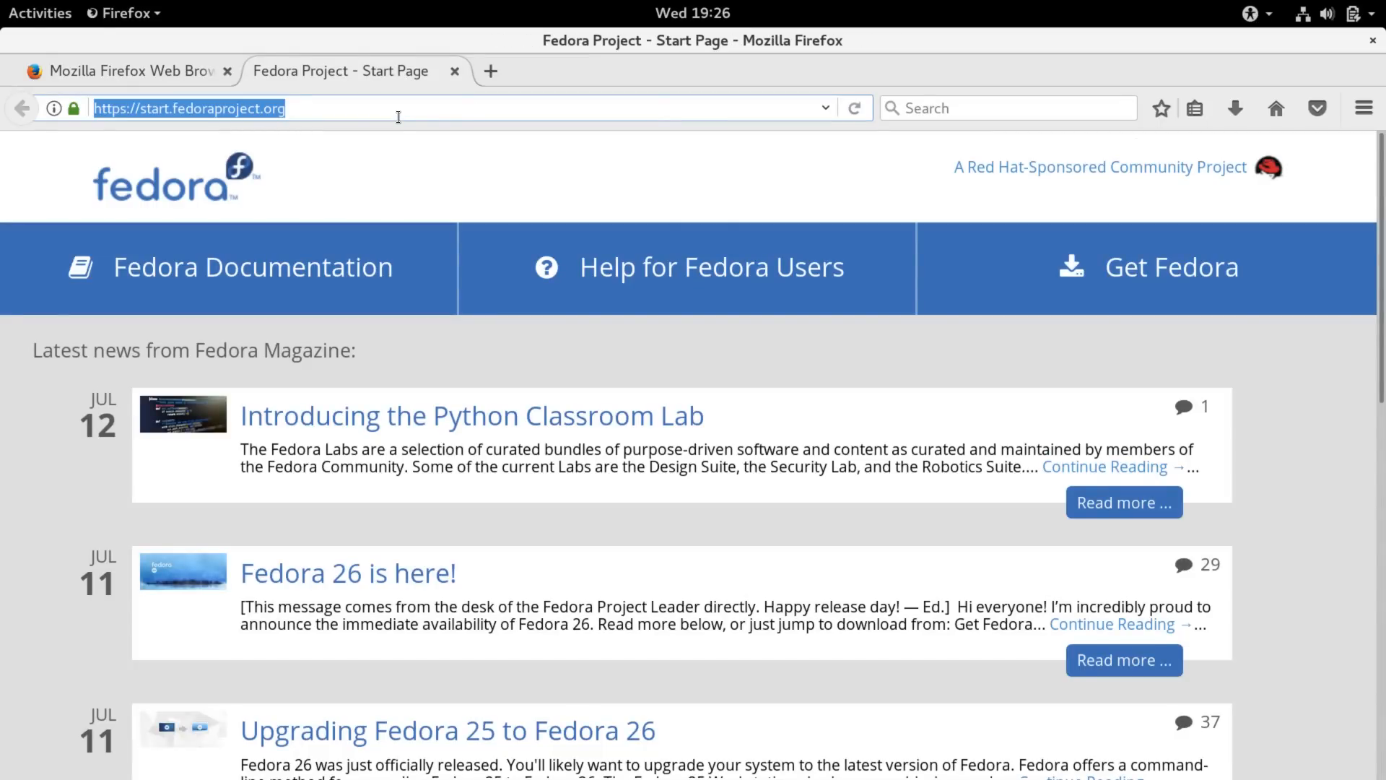
pyautogui.write('youtub')
pyautogui.press('BackSpace')
pyautogui.press('BackSpace')
pyautogui.press('BackSpace')
pyautogui.press('BackSpace')
pyautogui.press('BackSpace')
pyautogui.press('BackSpace')
pyautogui.write('fastgadgets.info')
pyautogui.press('Return')
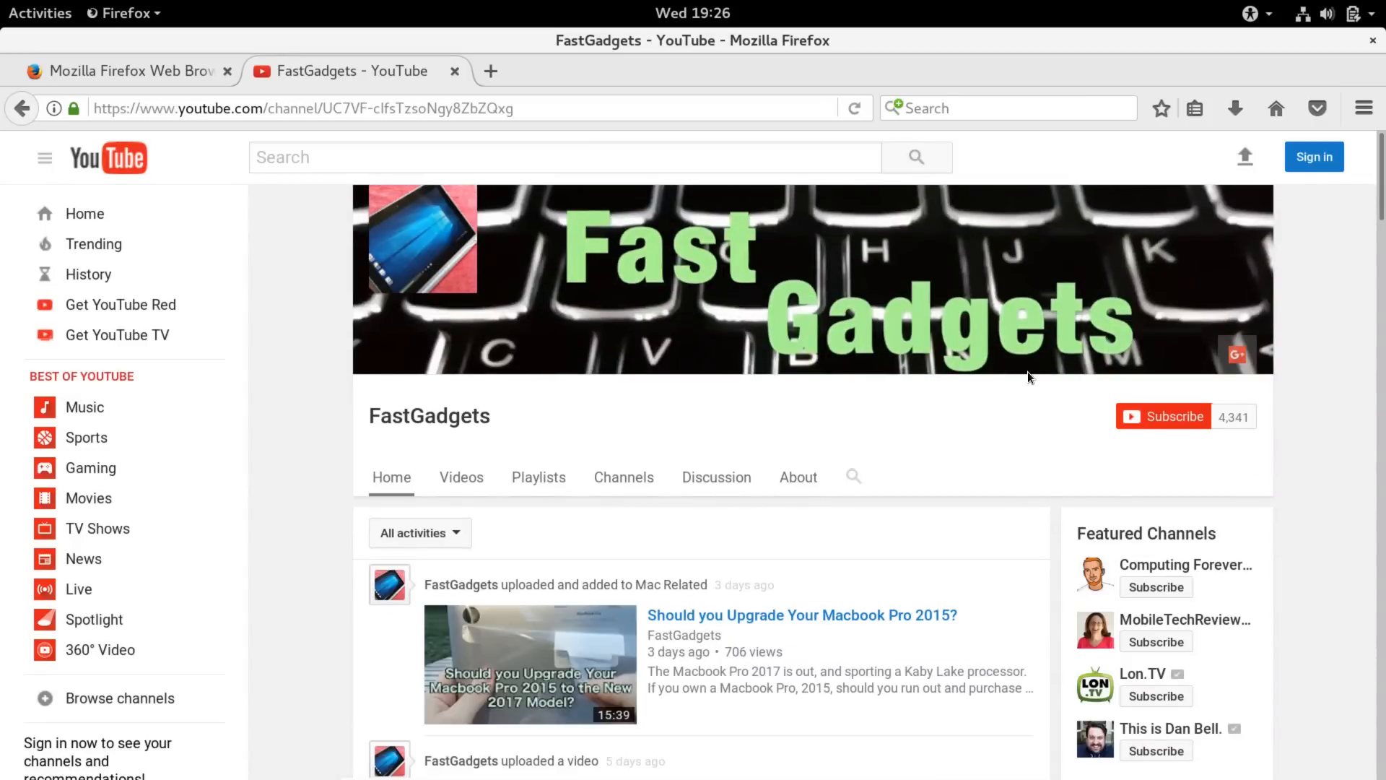
# Look through the uploaded videos on the FastGadgets YouTube channel page and return to its beginning
pyautogui.scroll(-3, 717, 462)
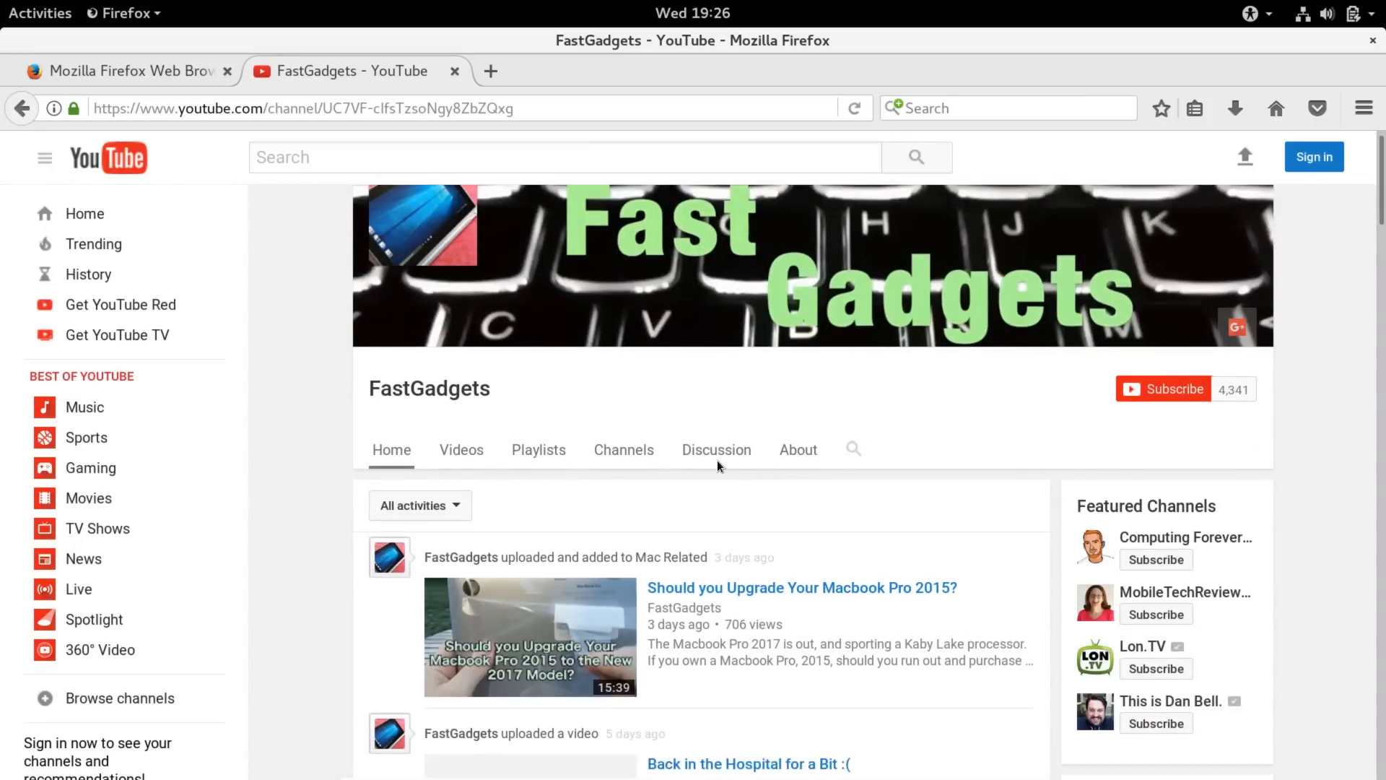
pyautogui.scroll(-3, 718, 460)
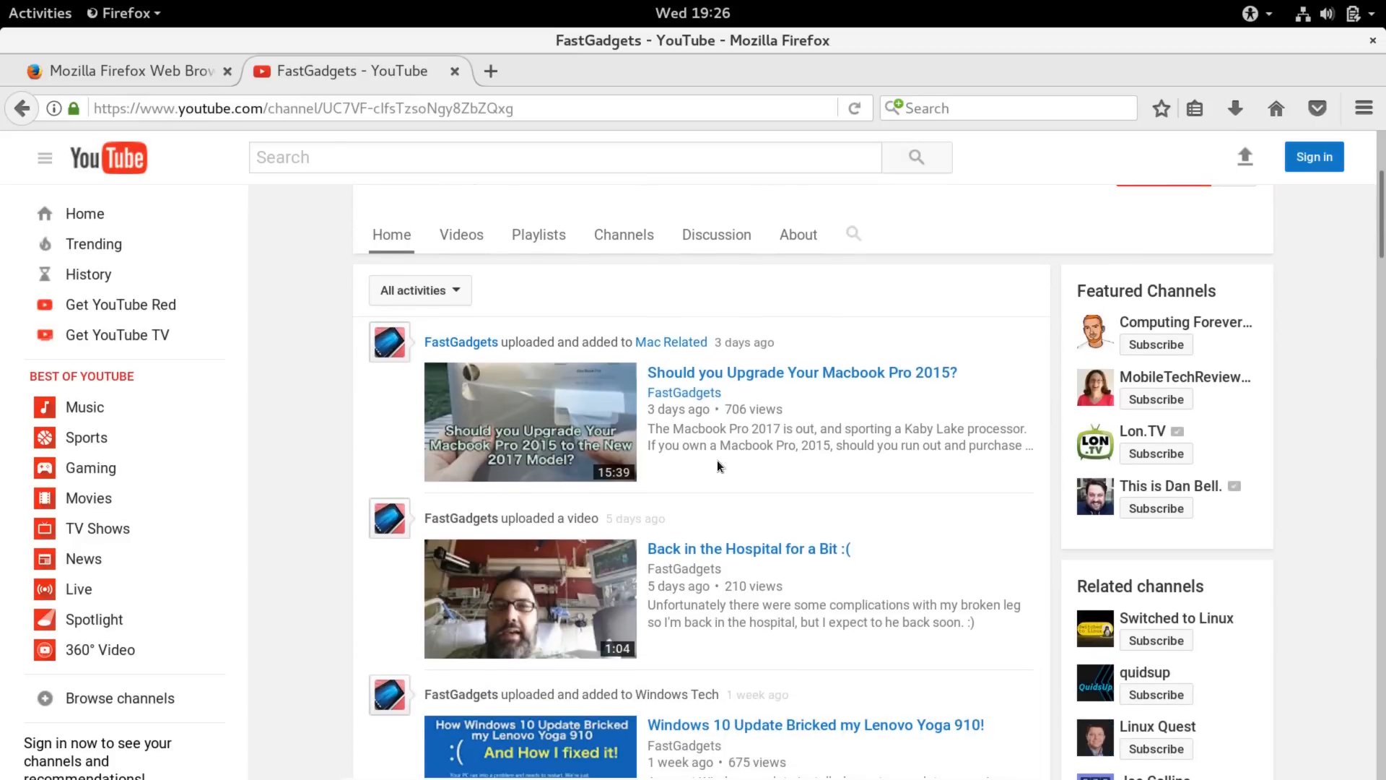
pyautogui.scroll(-3, 717, 461)
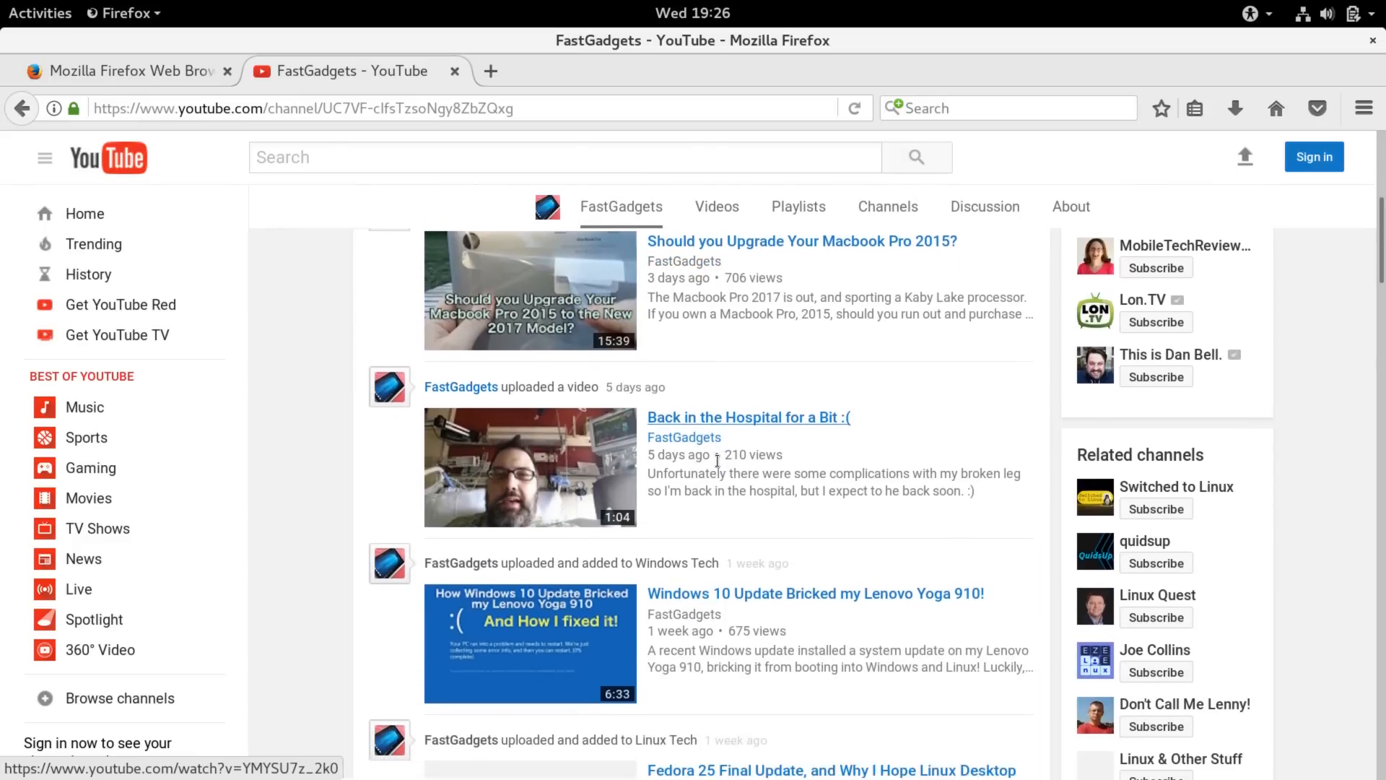
pyautogui.scroll(-7, 717, 461)
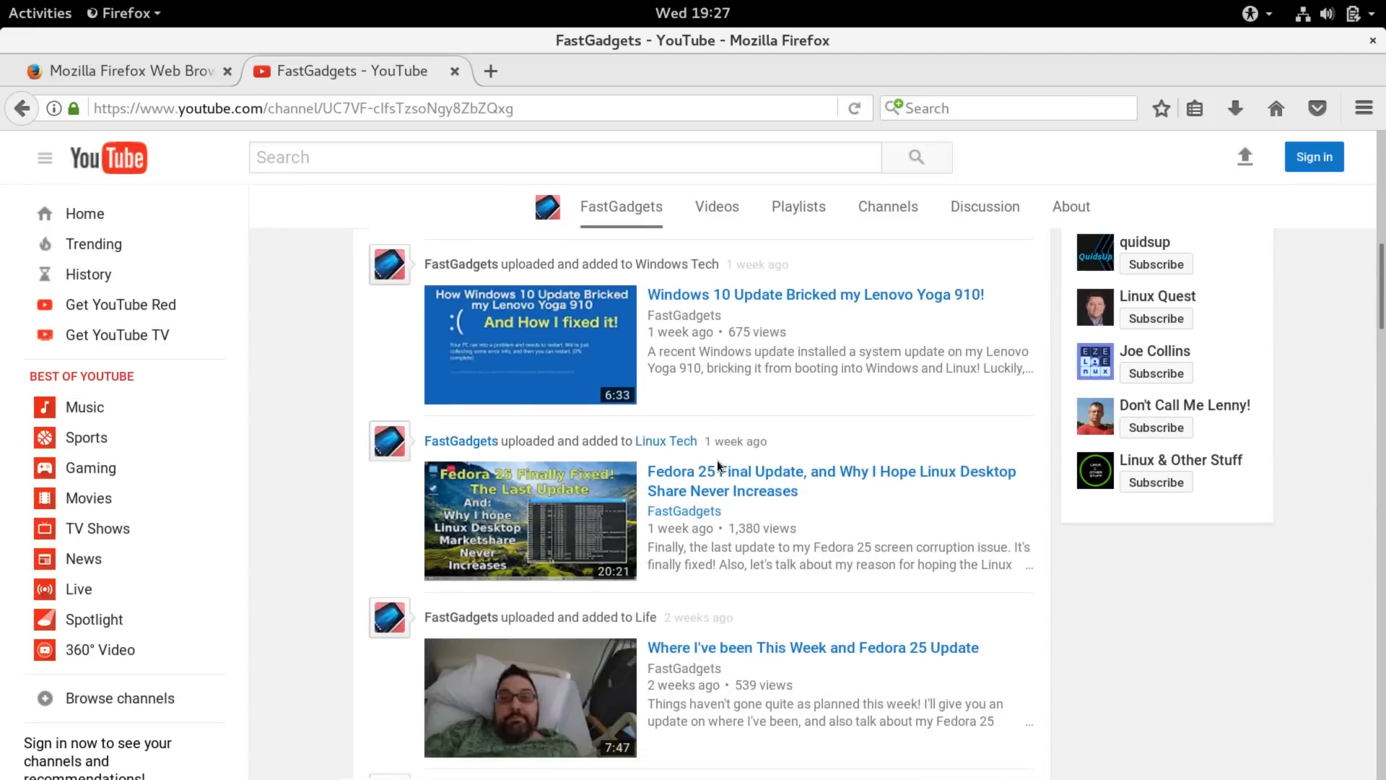
pyautogui.scroll(-8, 717, 460)
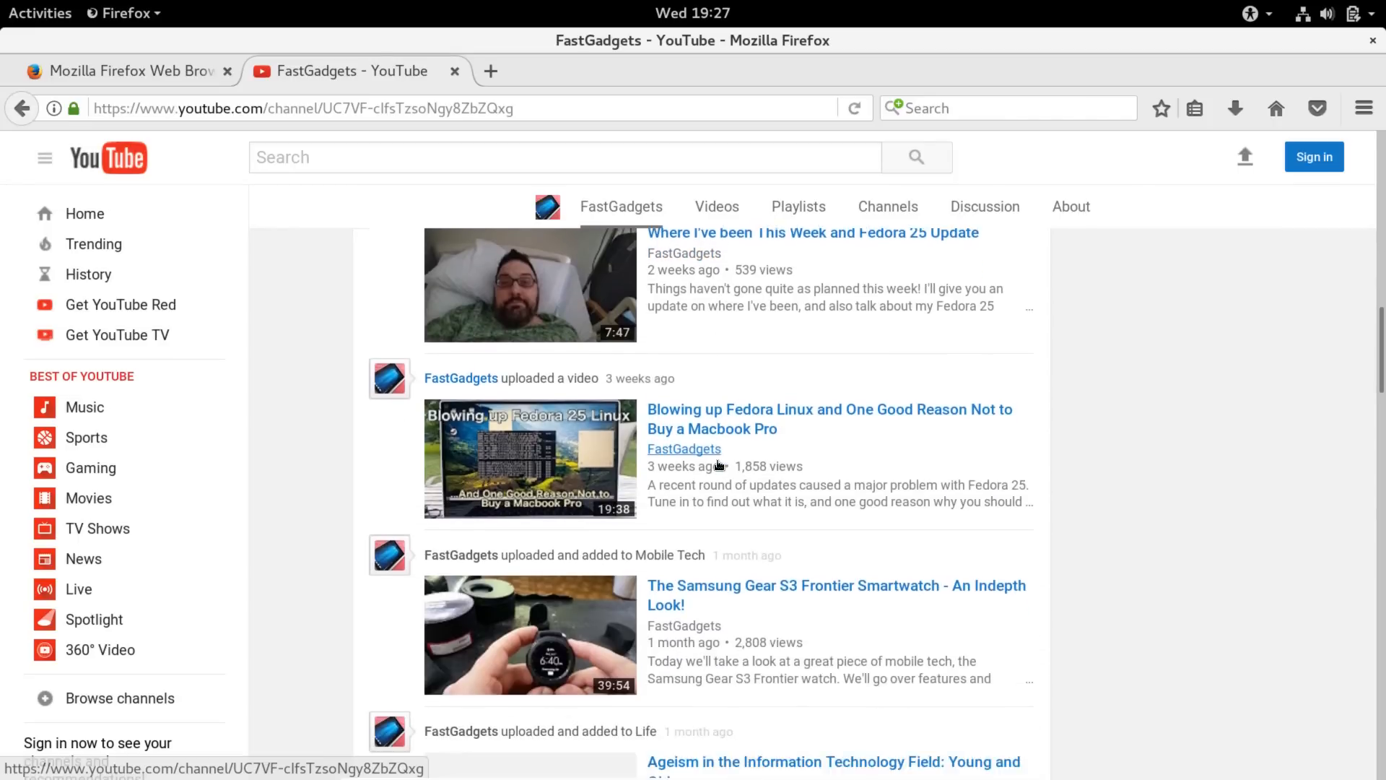
pyautogui.scroll(-9, 716, 460)
pyautogui.scroll(20, 717, 460)
pyautogui.scroll(10, 717, 460)
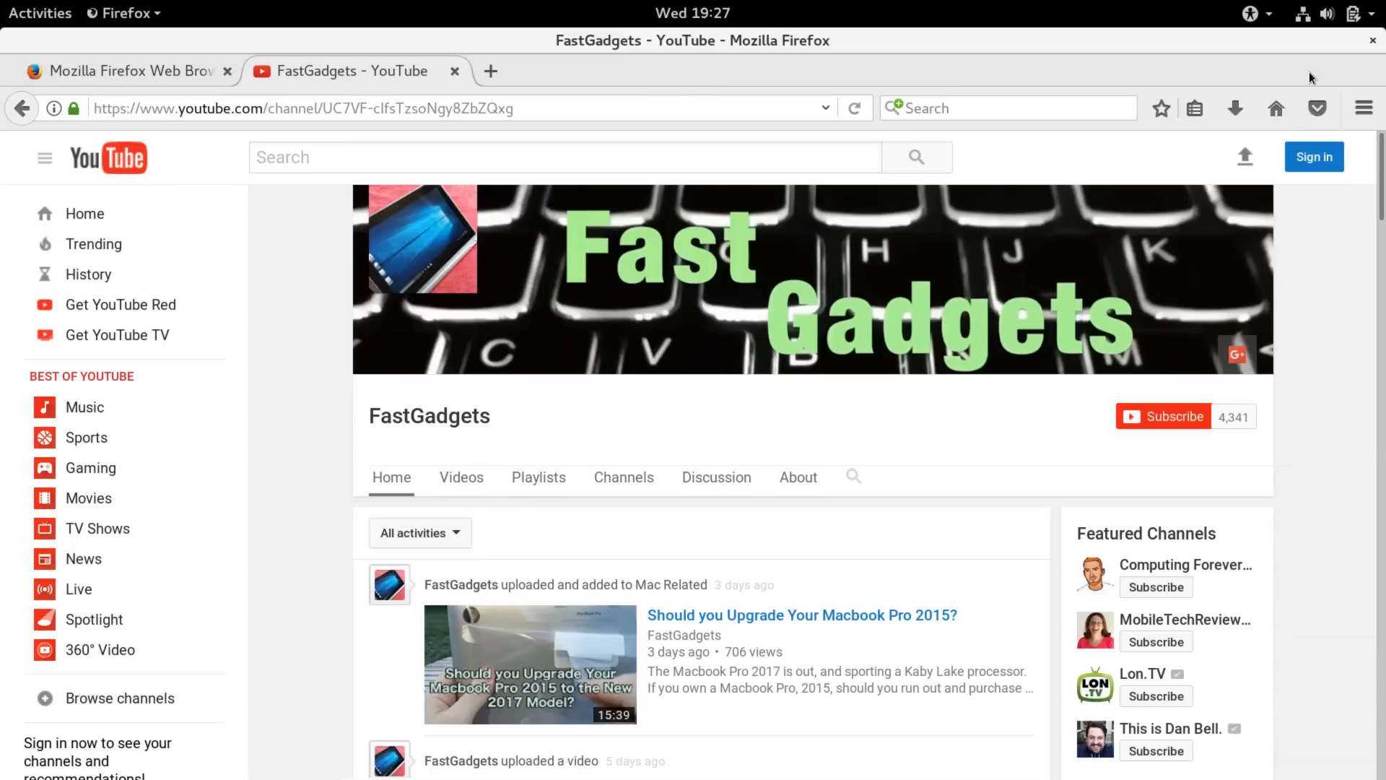
# Cancel closing the two Firefox tabs, restore the maximized window and move it slightly down
pyautogui.click(1372, 40)
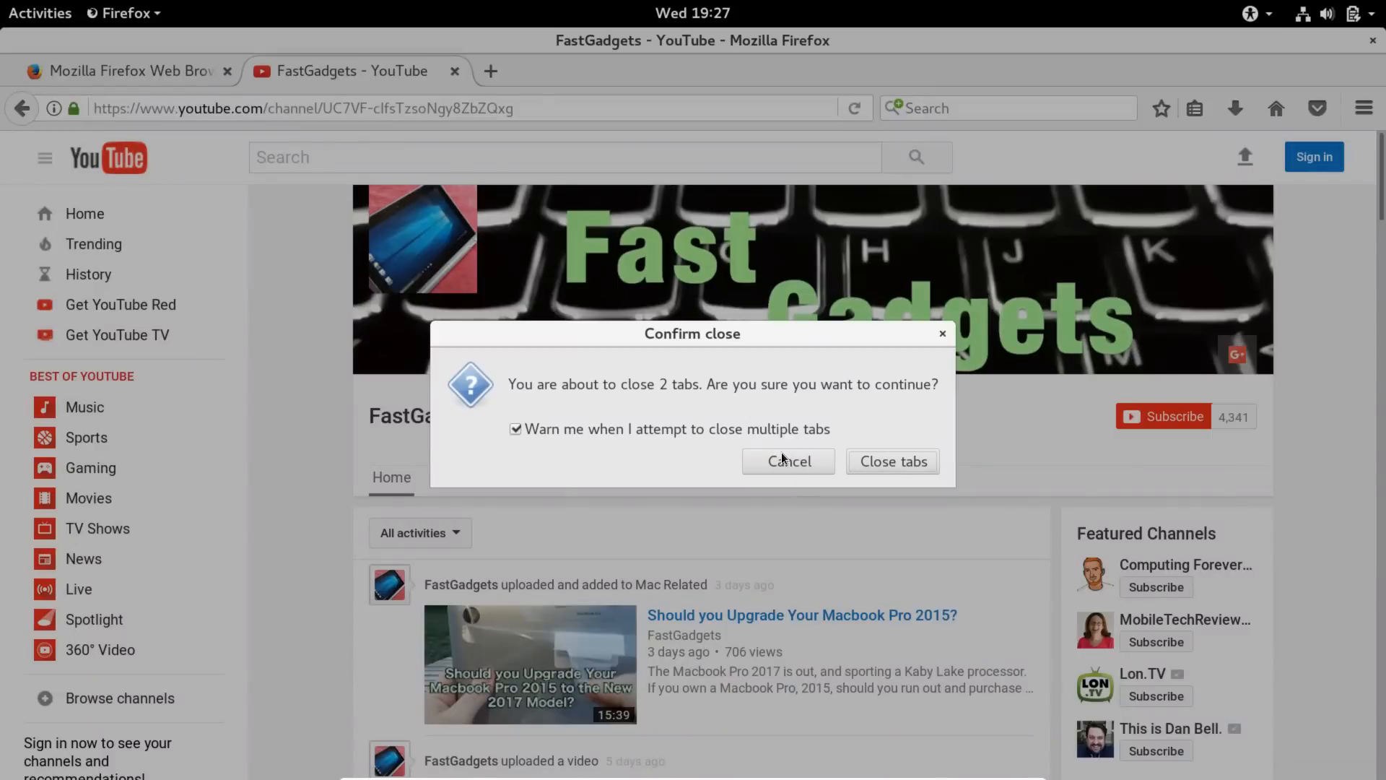
pyautogui.click(782, 457)
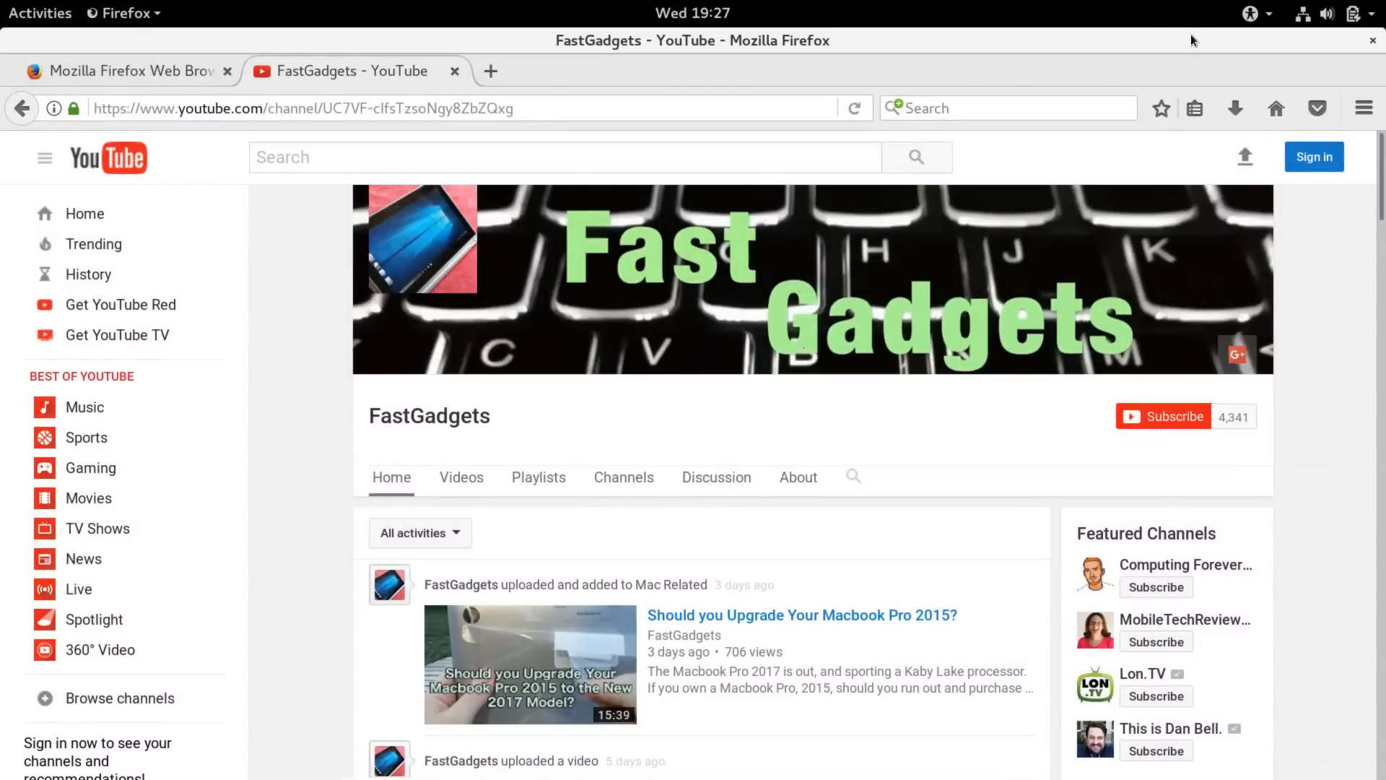
pyautogui.doubleClick(1190, 35)
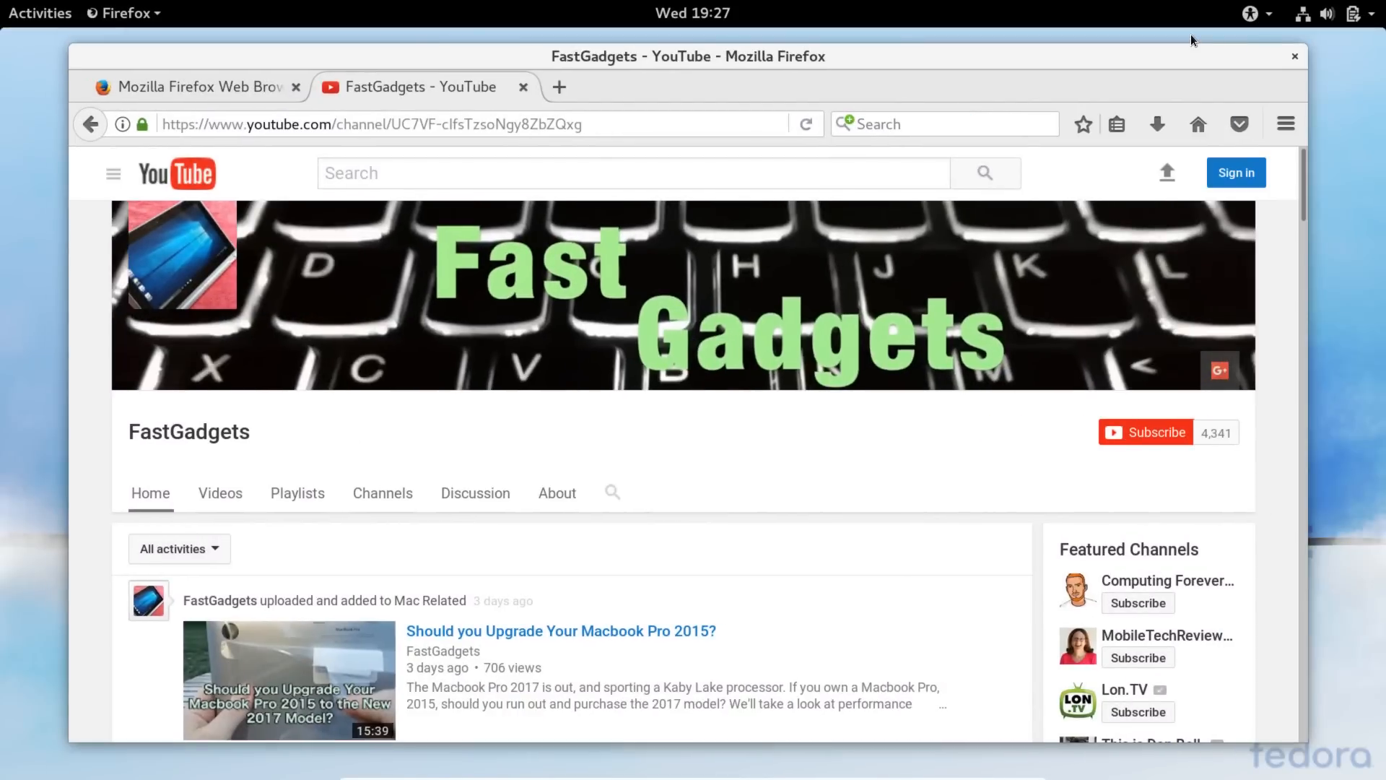
pyautogui.moveTo(1184, 59); pyautogui.dragTo(1201, 105)
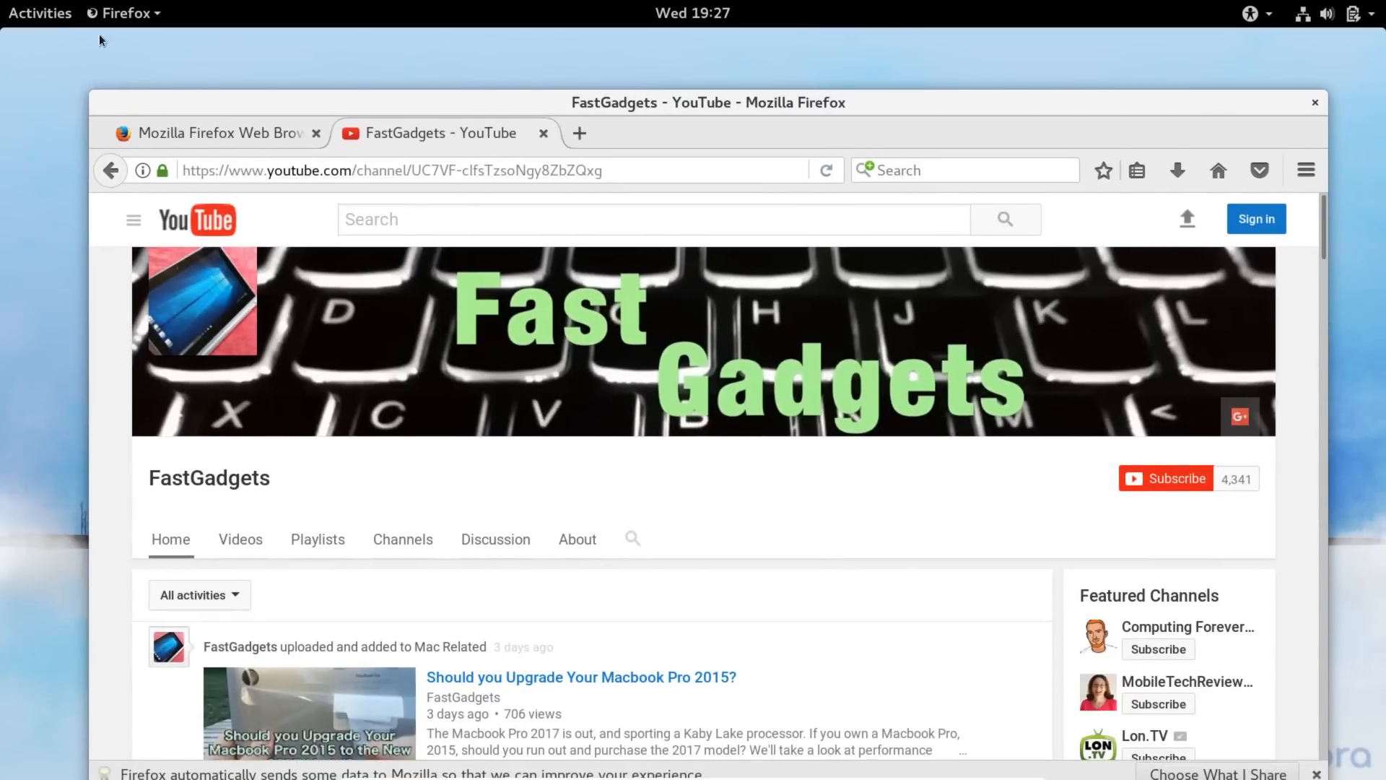
# Search the Activities overview for "tweak", launch Tweak Tool and move its window over the Firefox page
pyautogui.click(31, 10)
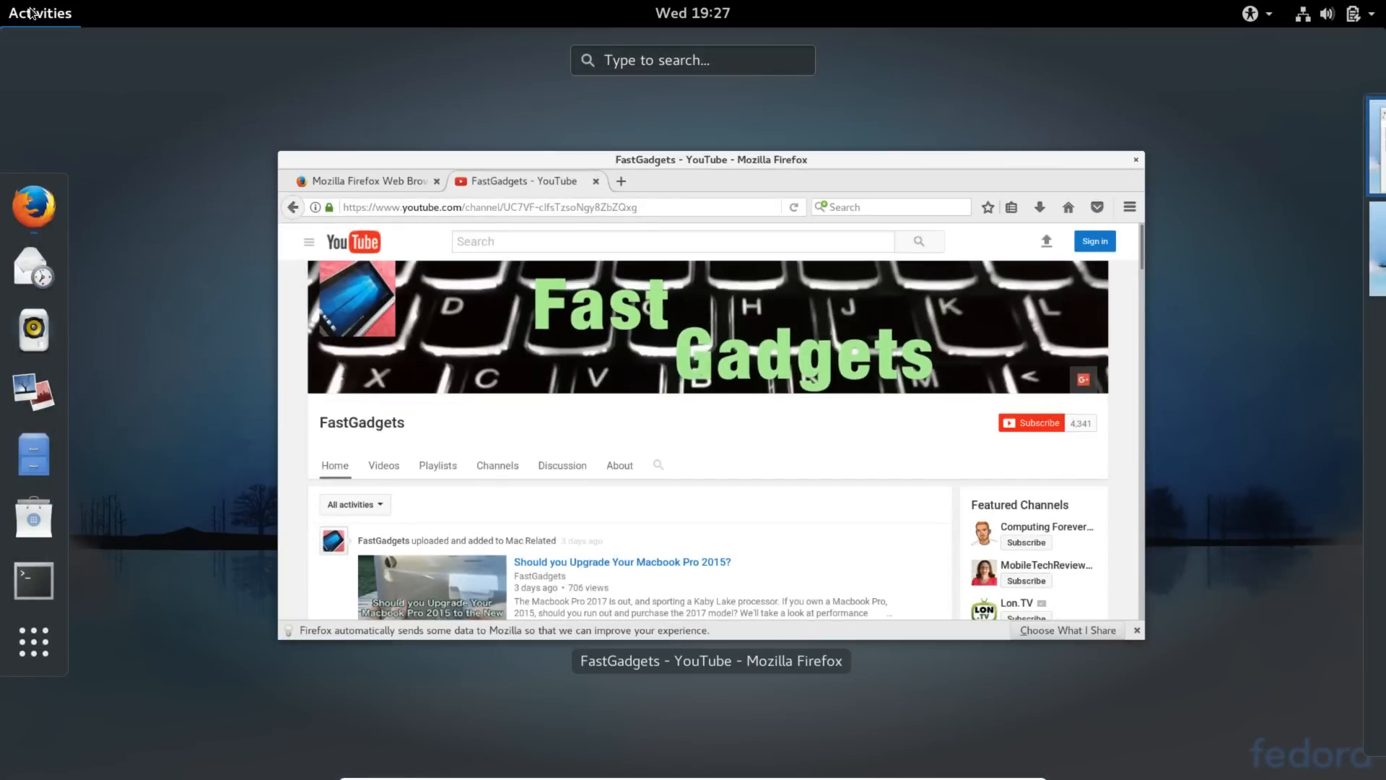
pyautogui.write('tweak')
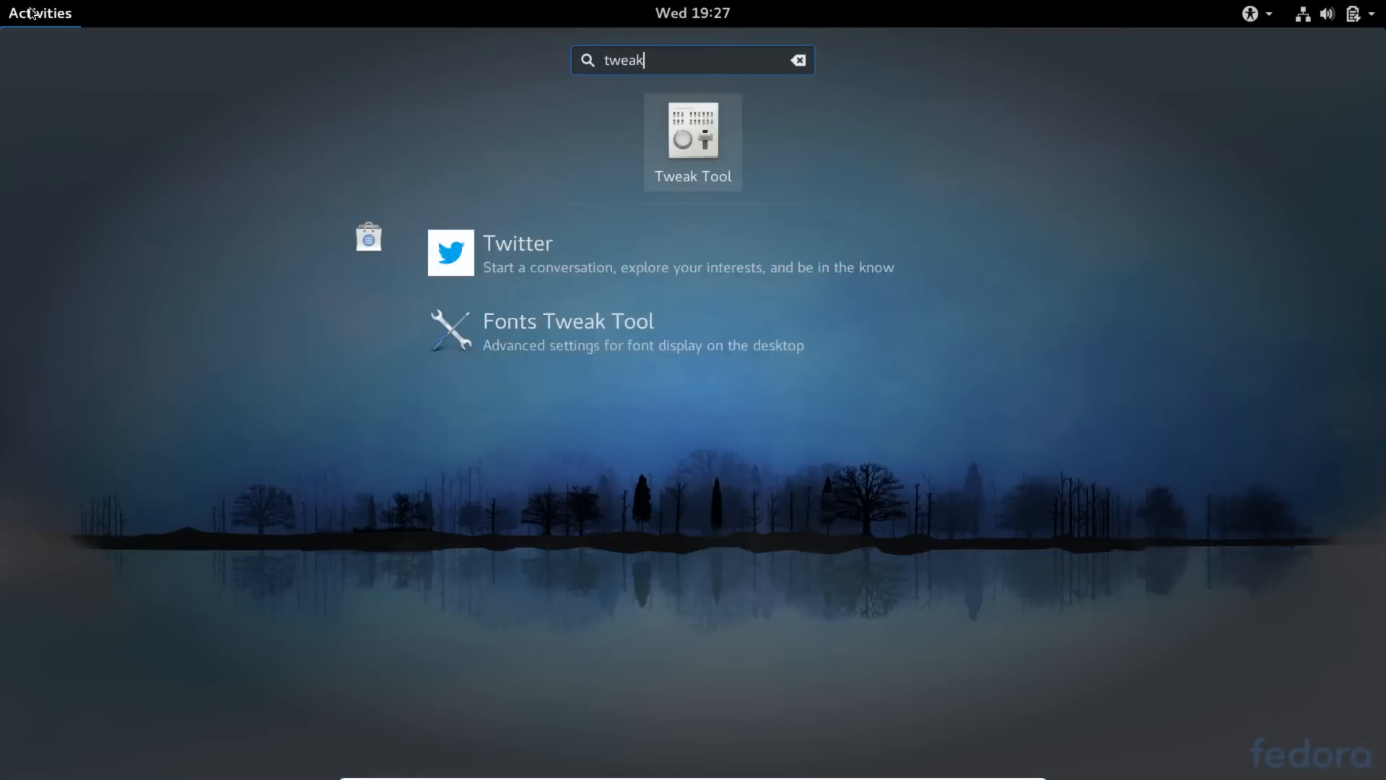
pyautogui.click(691, 177)
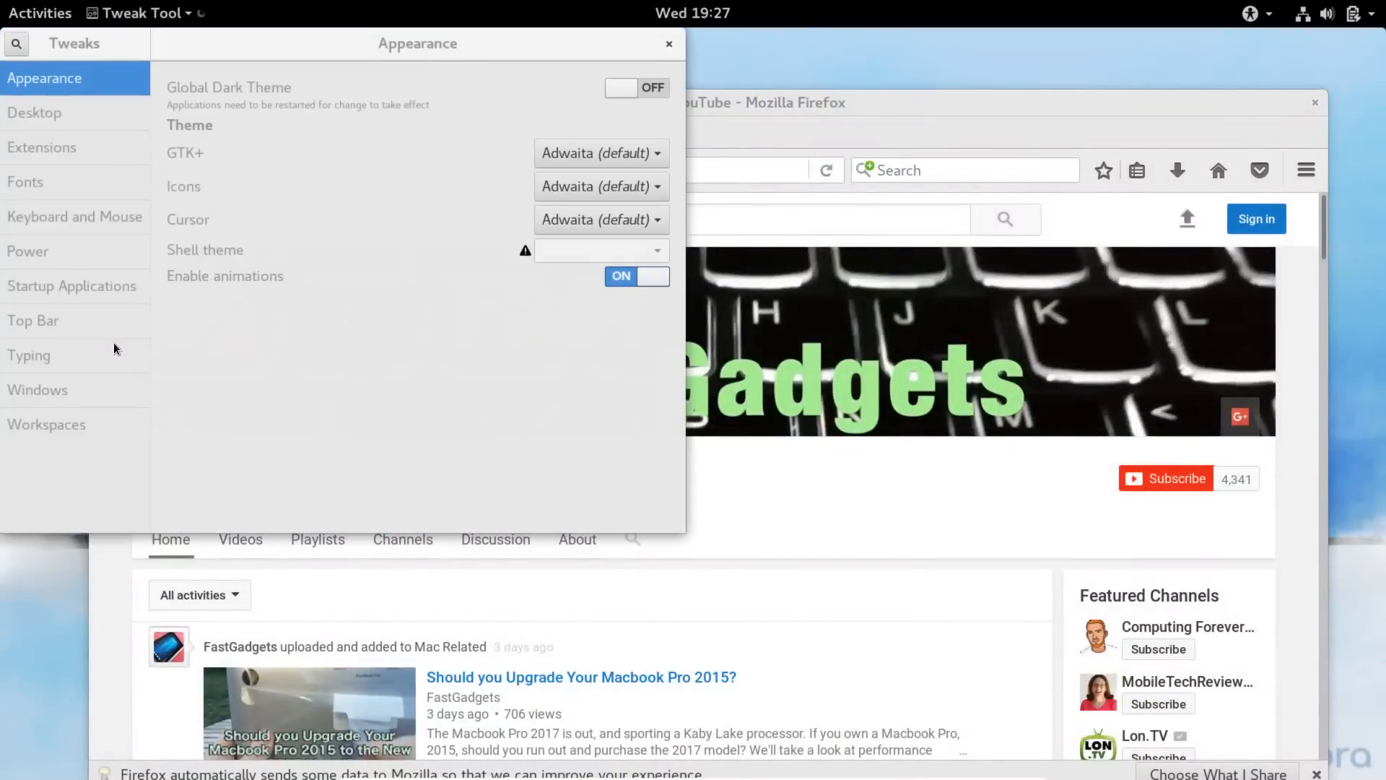
pyautogui.moveTo(278, 42); pyautogui.dragTo(542, 104)
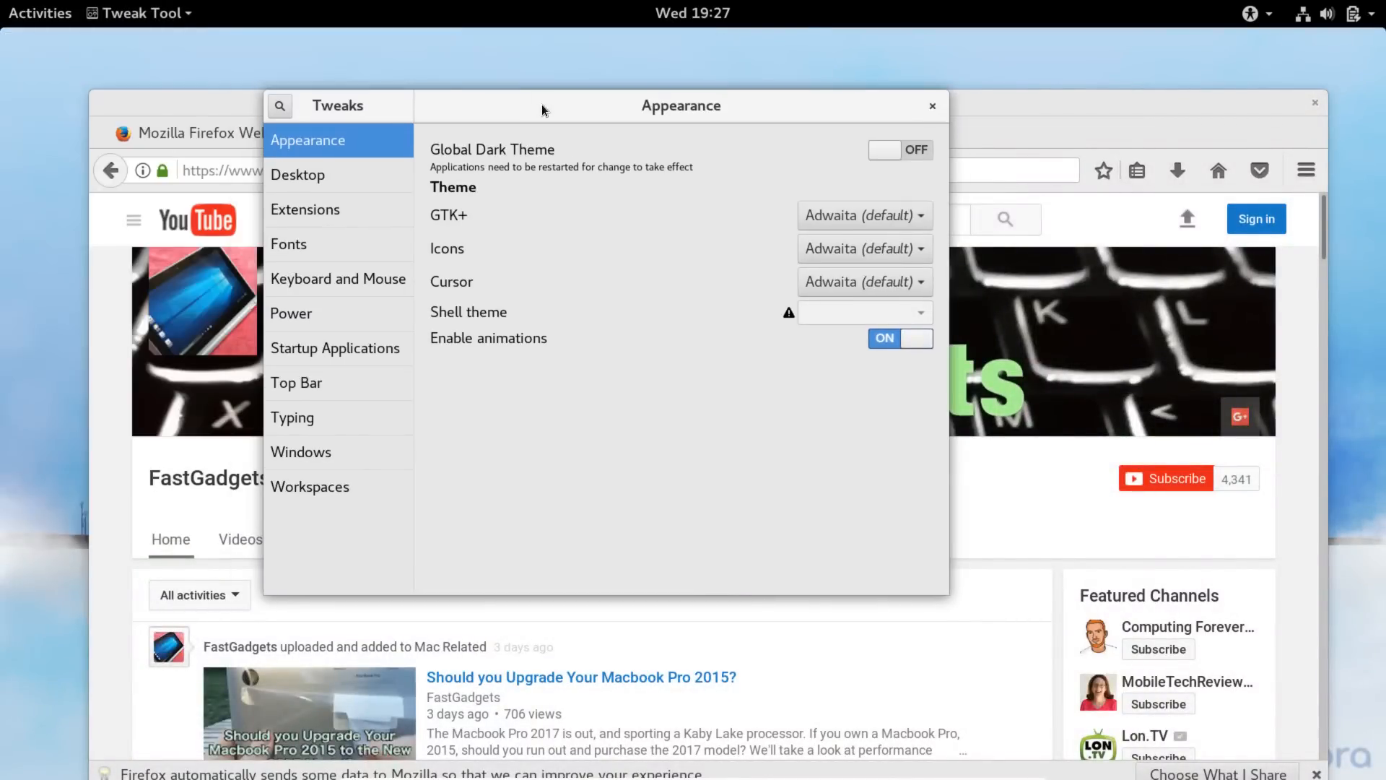
# Turn on the Maximize and Minimize titlebar buttons in the Tweaks window settings
pyautogui.click(308, 382)
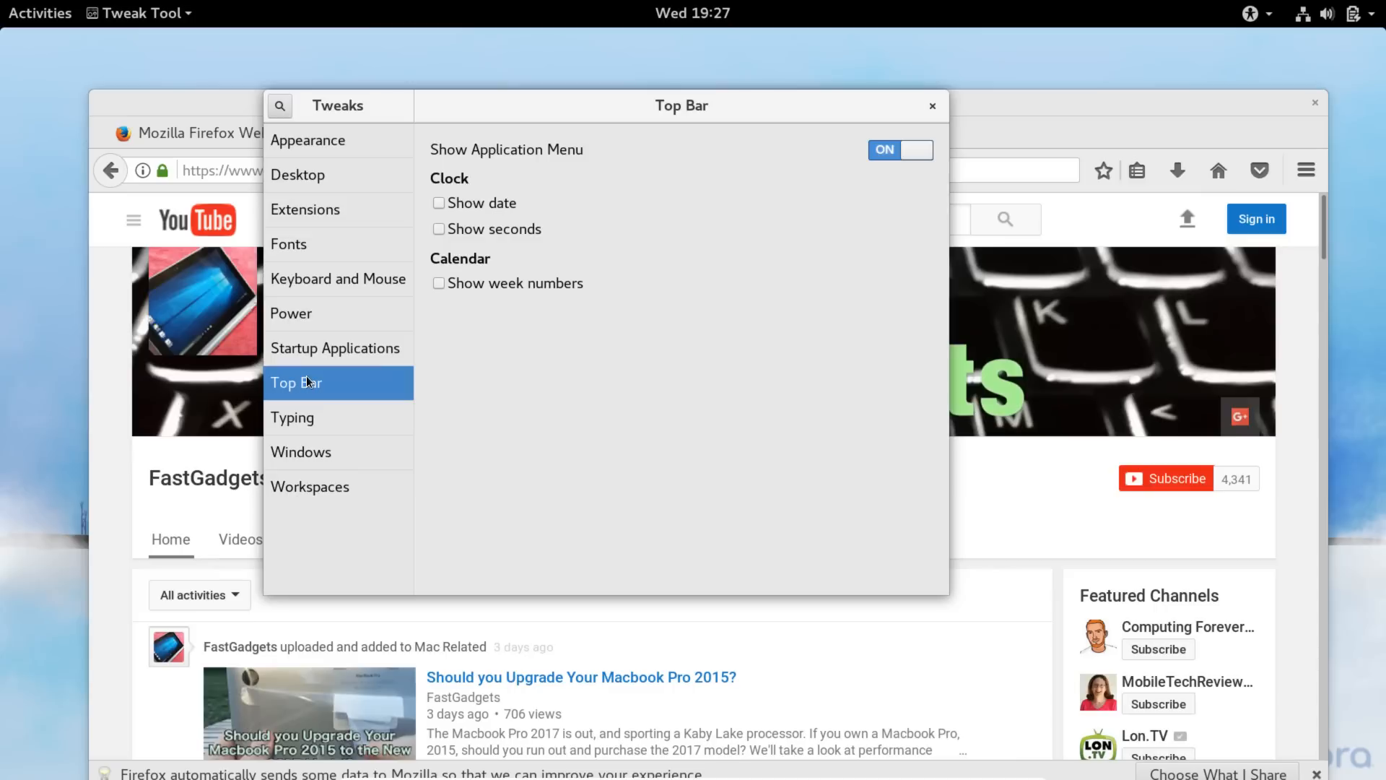
pyautogui.click(310, 460)
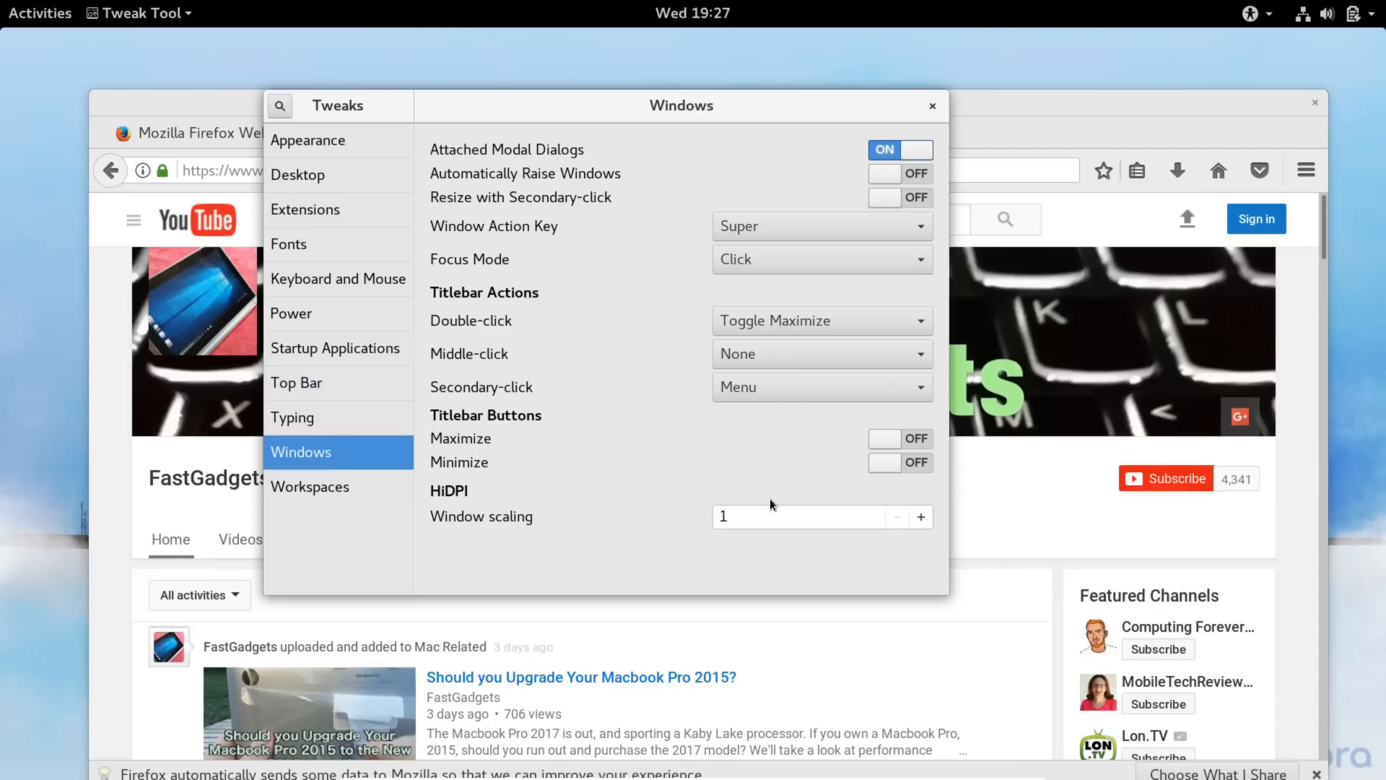
pyautogui.click(890, 442)
pyautogui.click(886, 455)
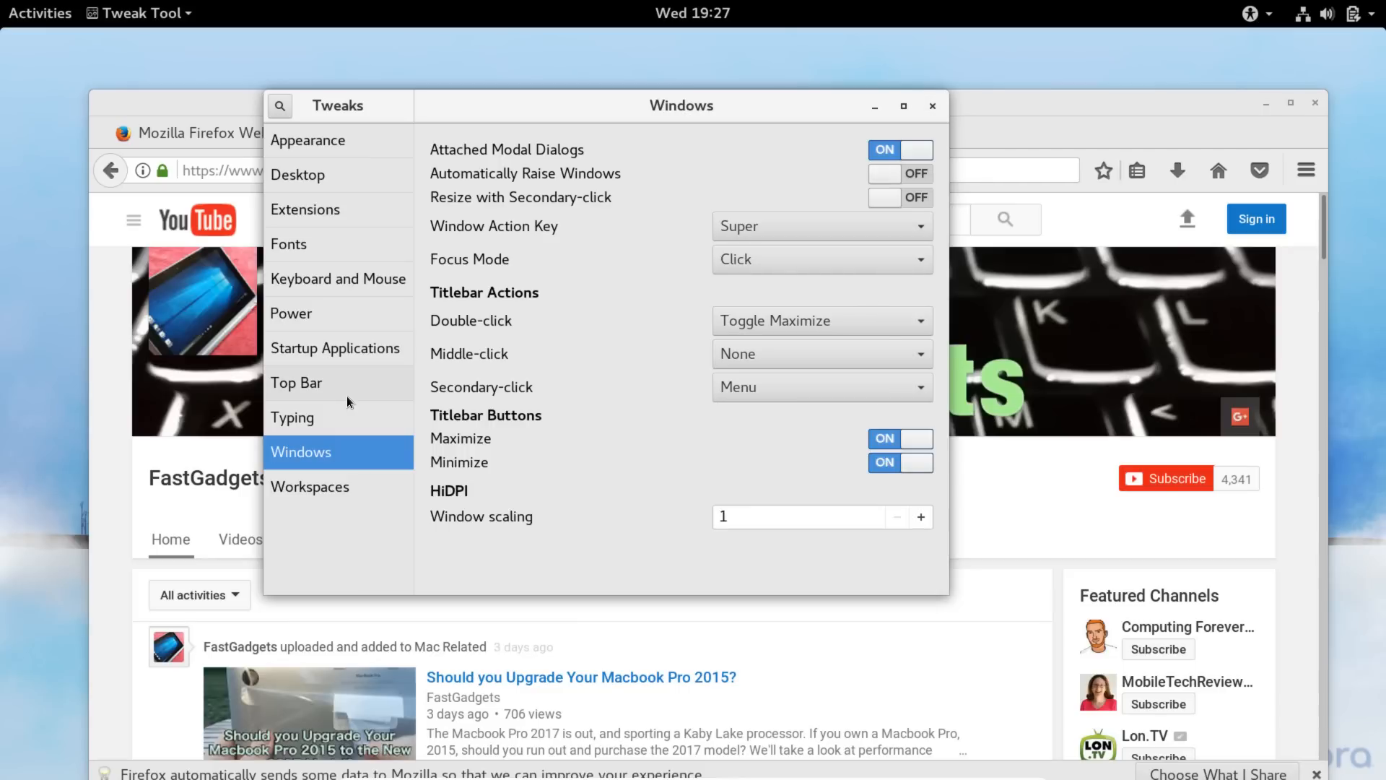
# Try the Adwaita-dark GTK+ theme in the appearance settings and switch back to Adwaita (default)
pyautogui.click(322, 140)
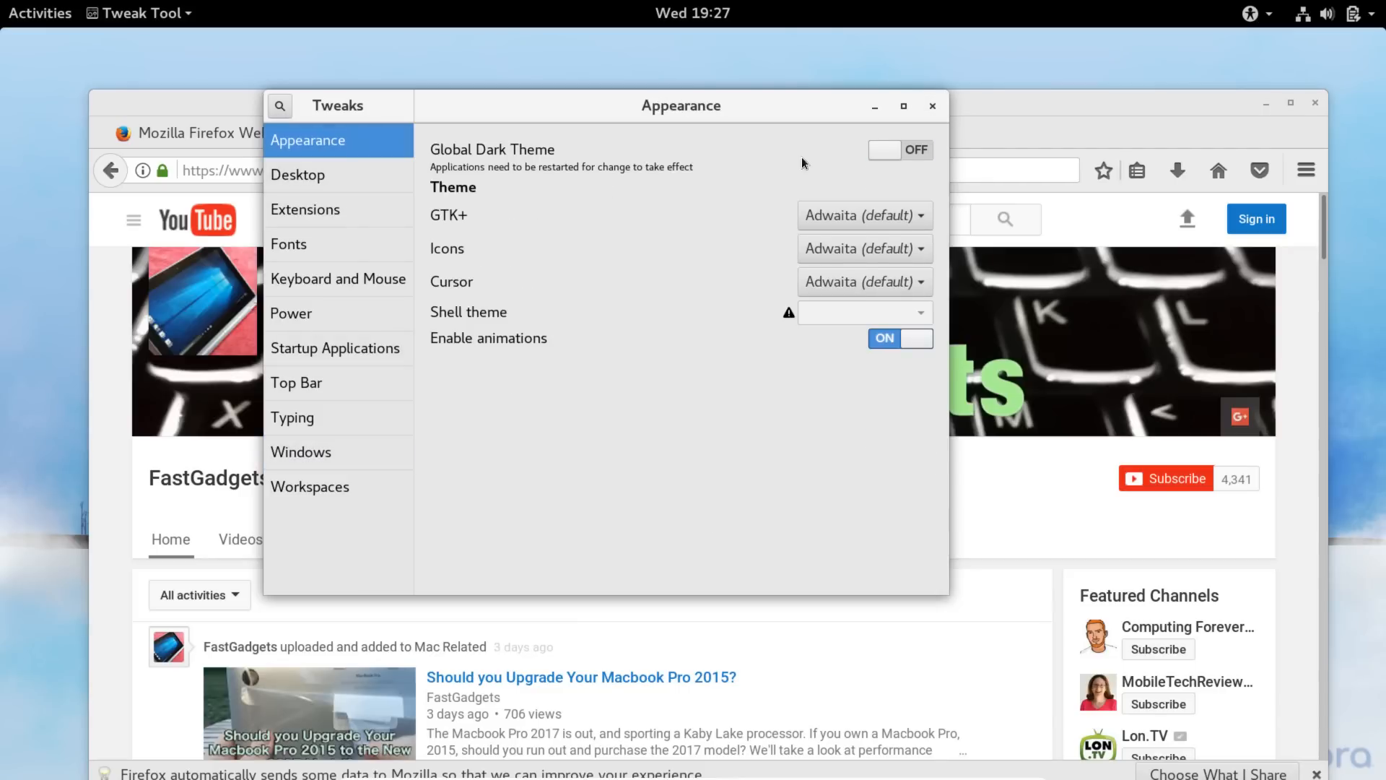
pyautogui.click(866, 218)
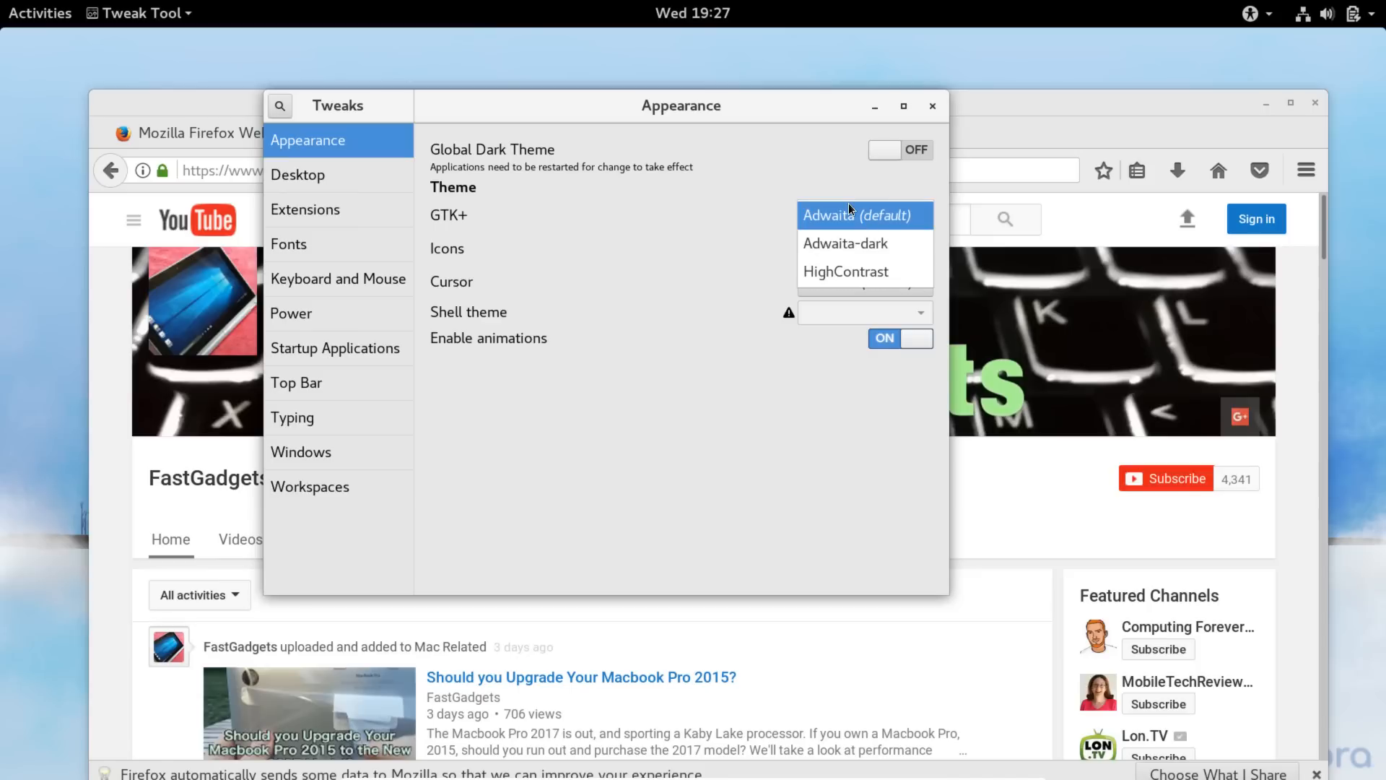
pyautogui.click(849, 251)
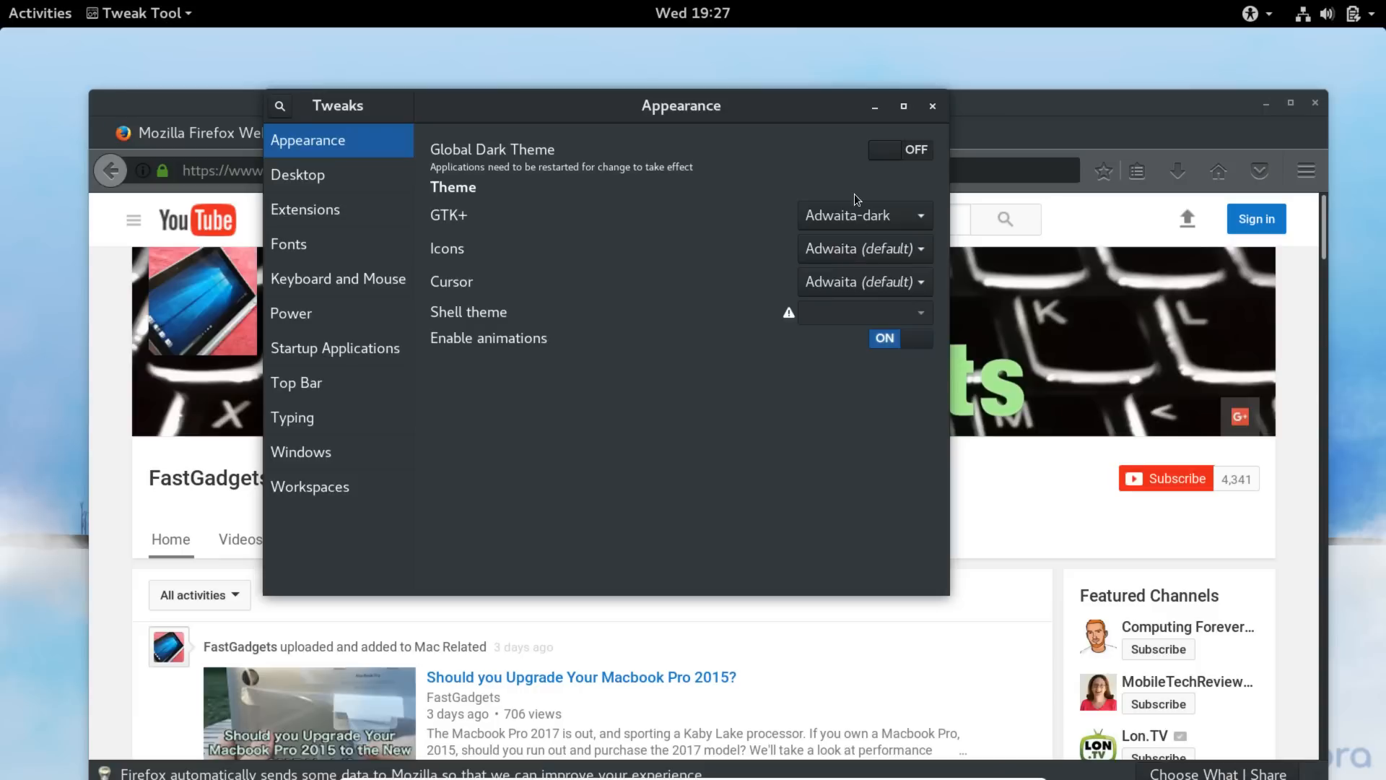
pyautogui.click(854, 219)
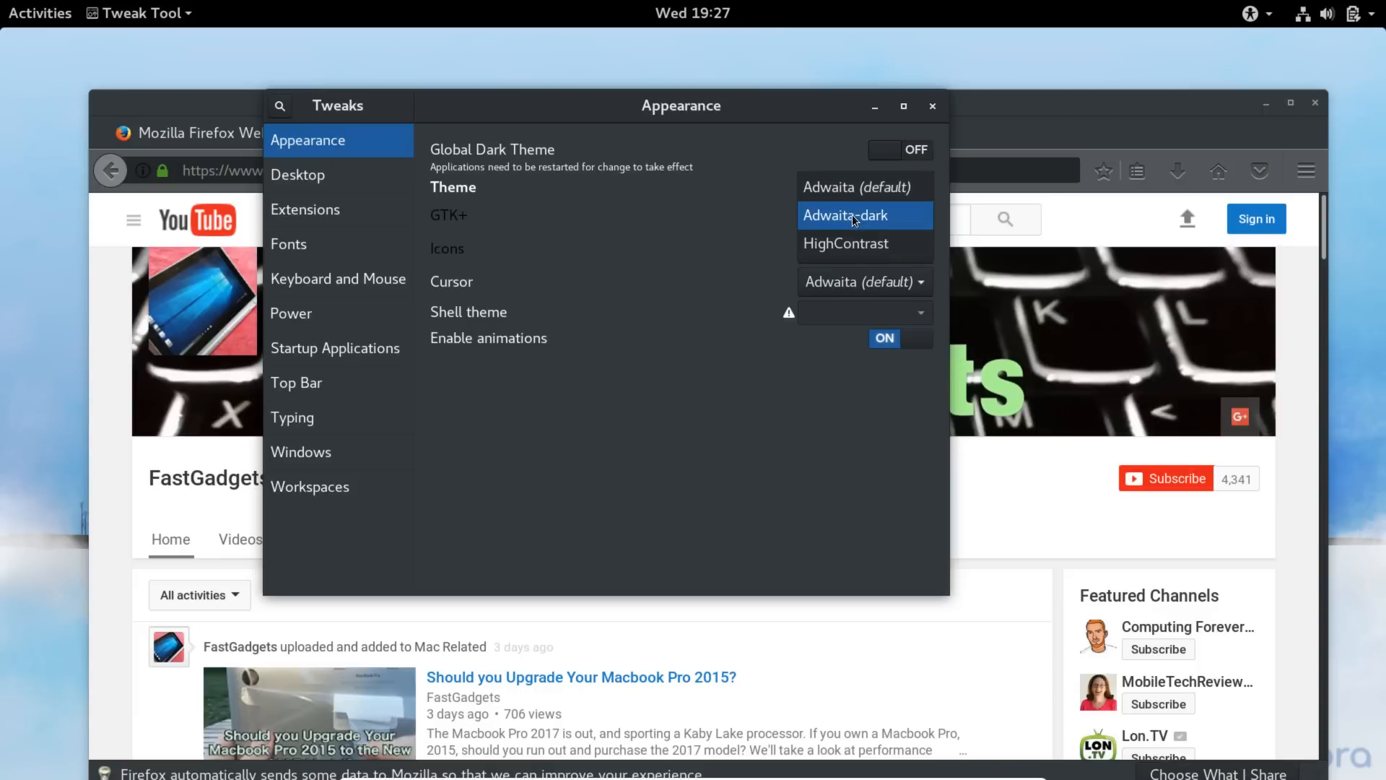
pyautogui.click(838, 198)
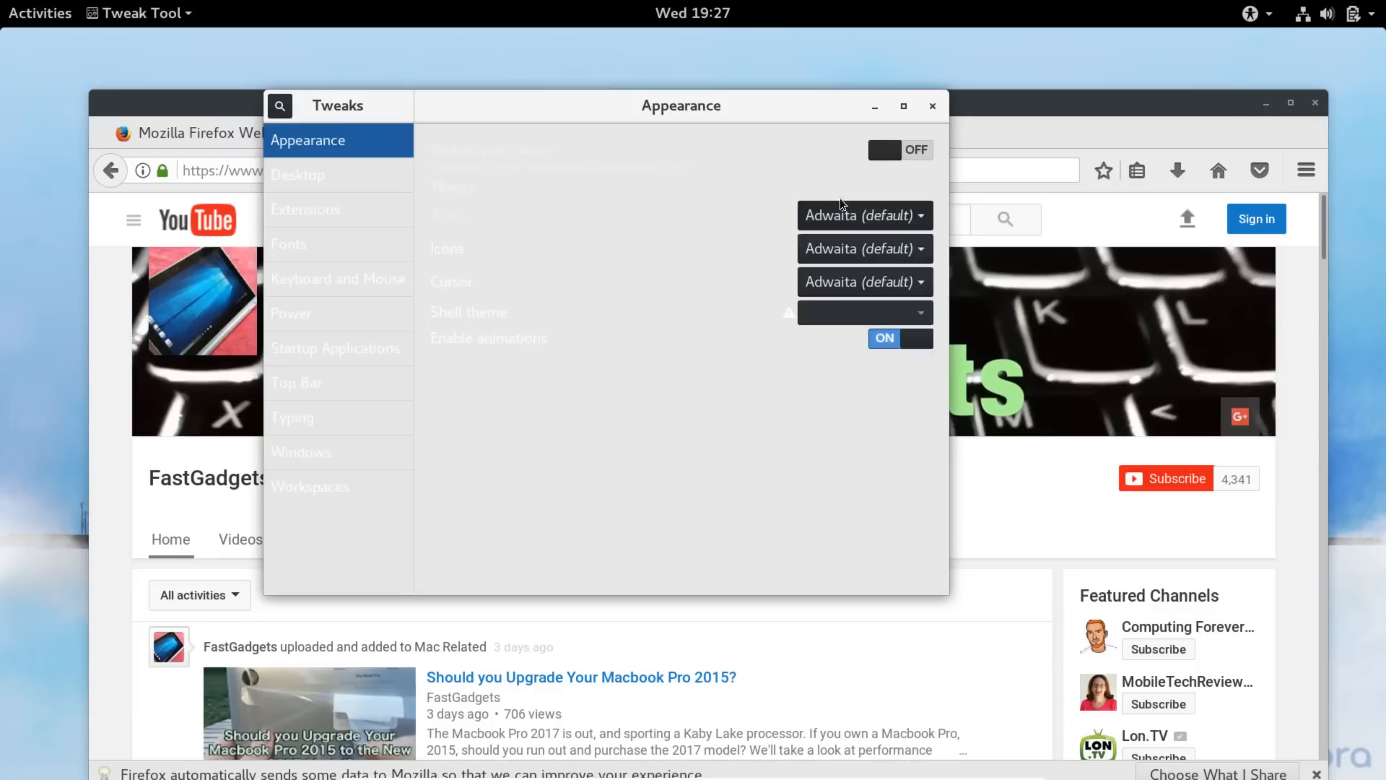
# Close Tweaks, reposition the Firefox window and shrink it slightly from its corner
pyautogui.click(933, 107)
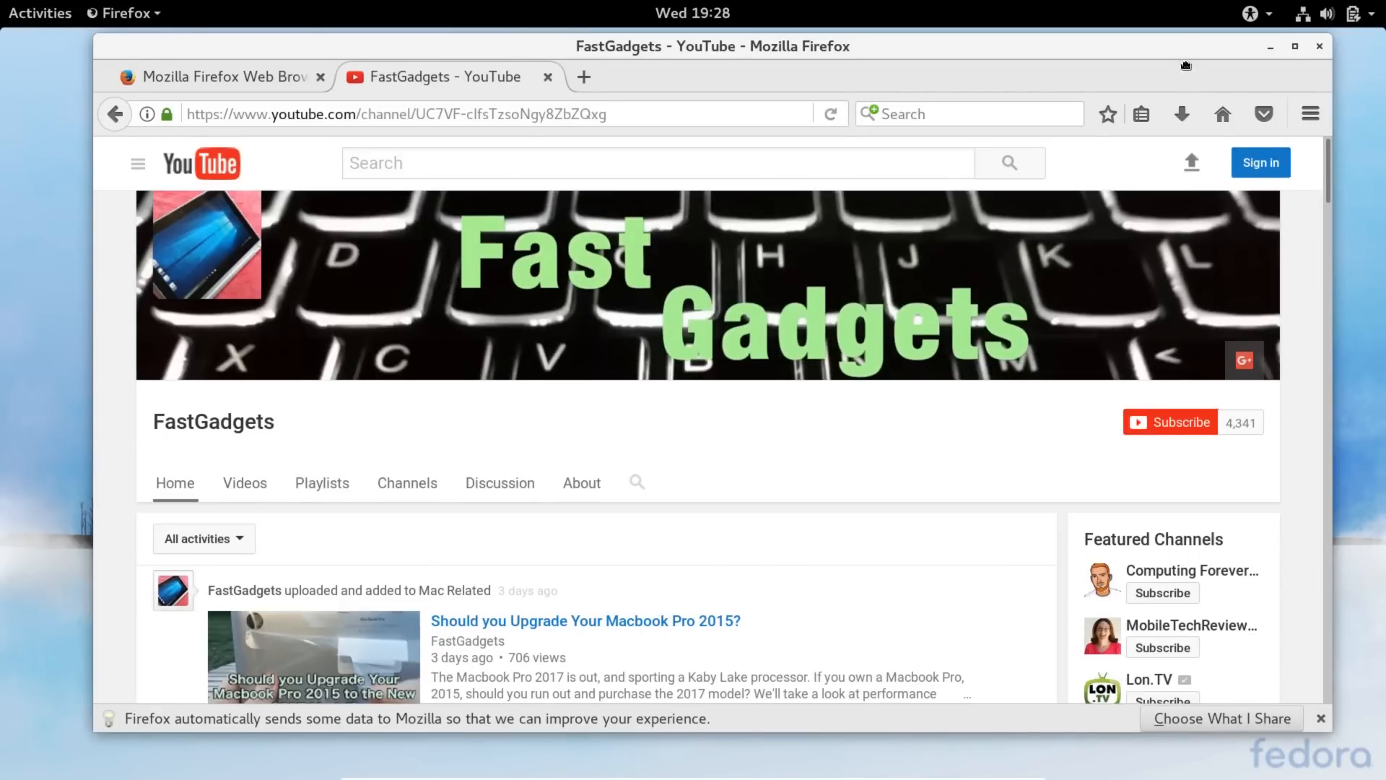
pyautogui.moveTo(1184, 47); pyautogui.dragTo(1187, 64)
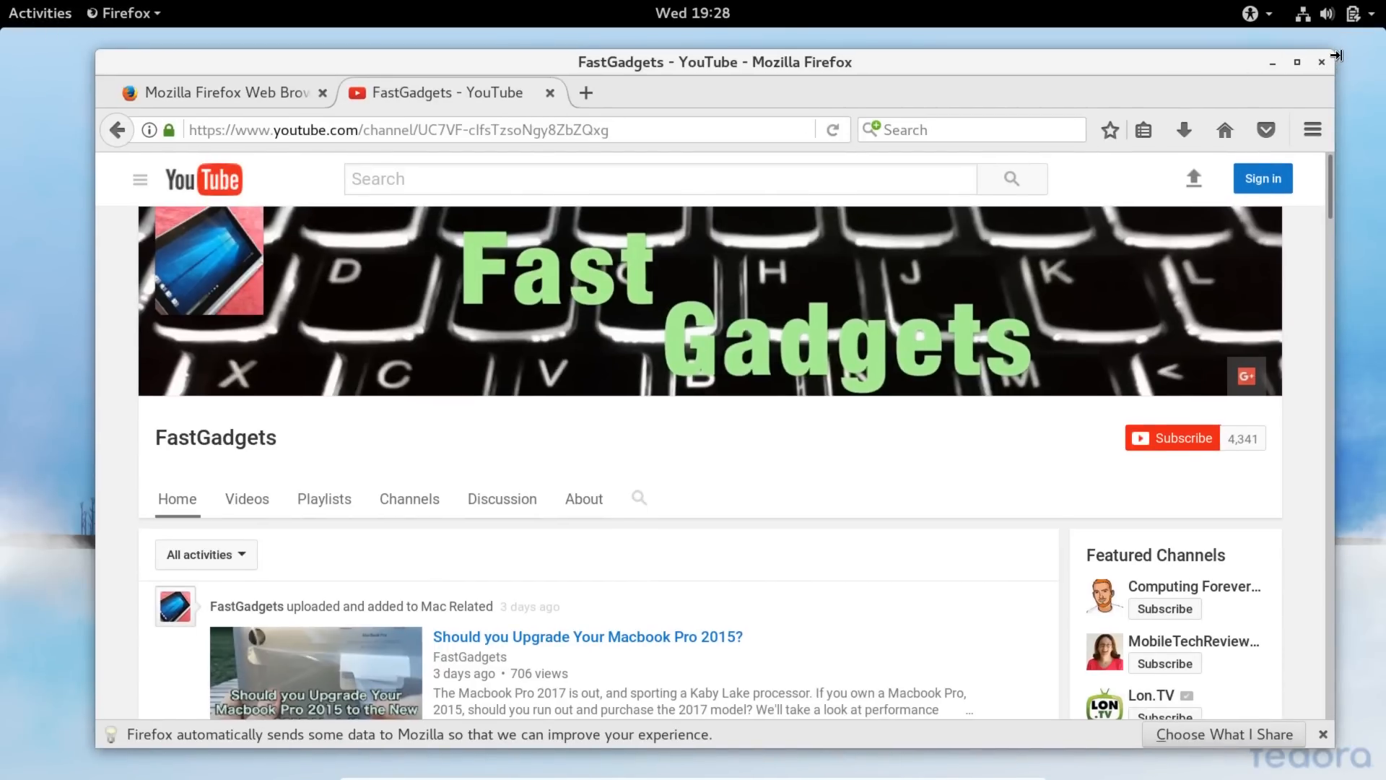
pyautogui.moveTo(1336, 50); pyautogui.dragTo(1266, 93)
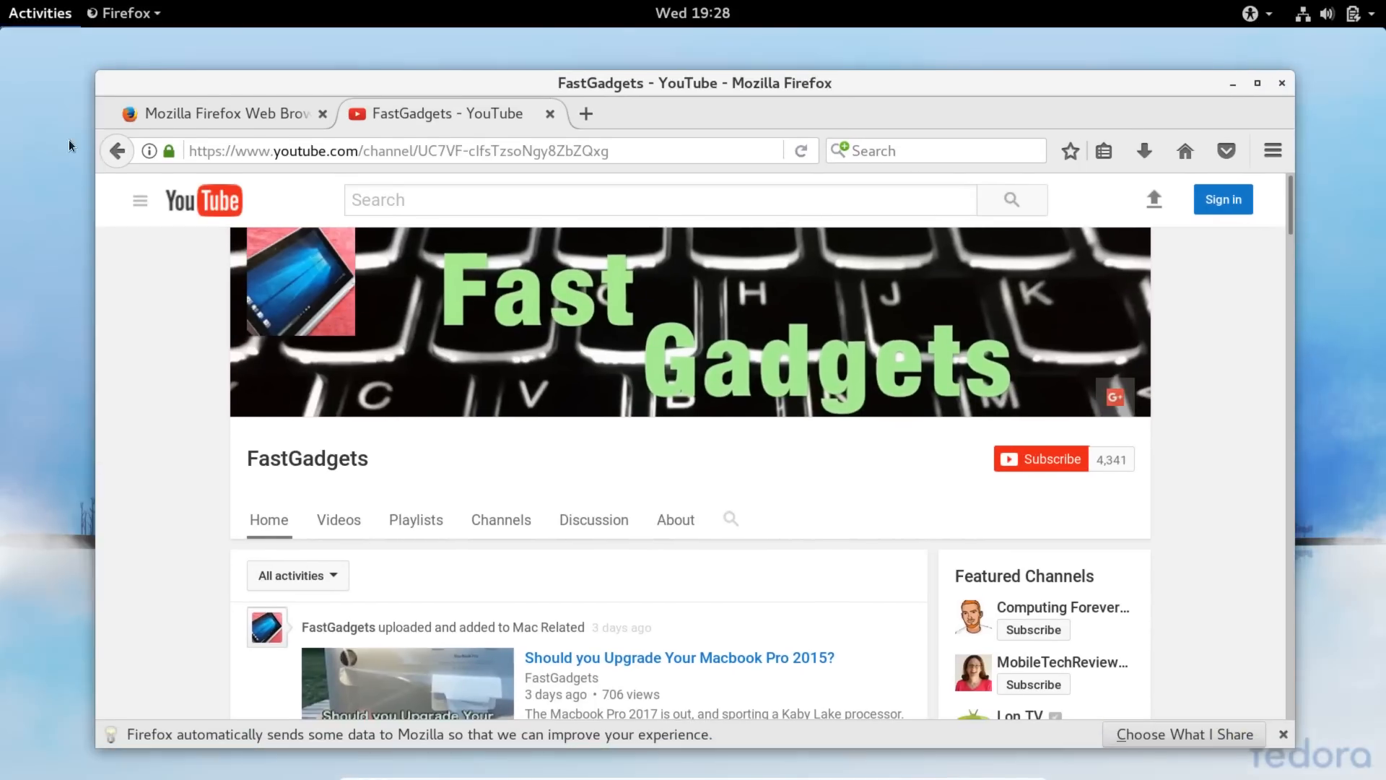
# Open a Terminal from the Activities overview and move its window over the Firefox window
pyautogui.click(50, 23)
pyautogui.click(34, 581)
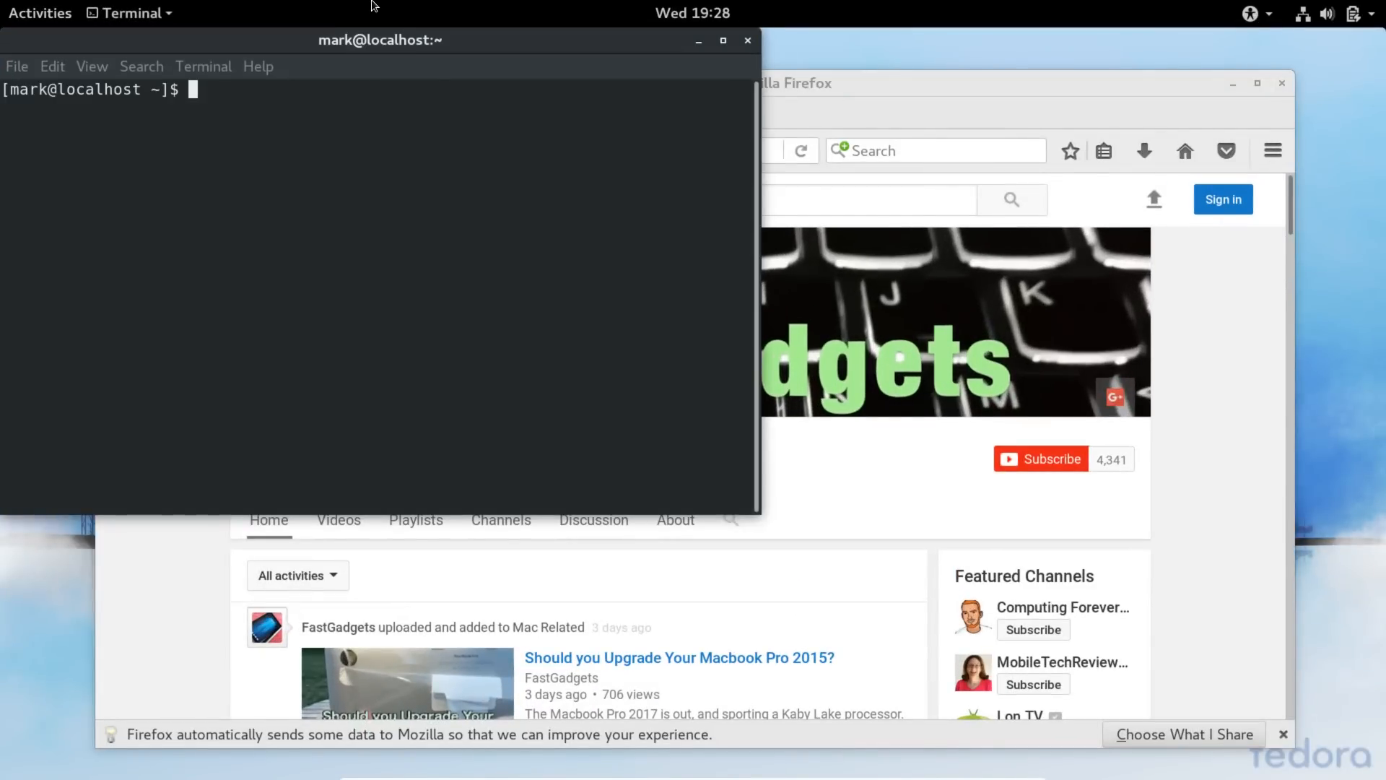
pyautogui.moveTo(411, 37); pyautogui.dragTo(574, 147)
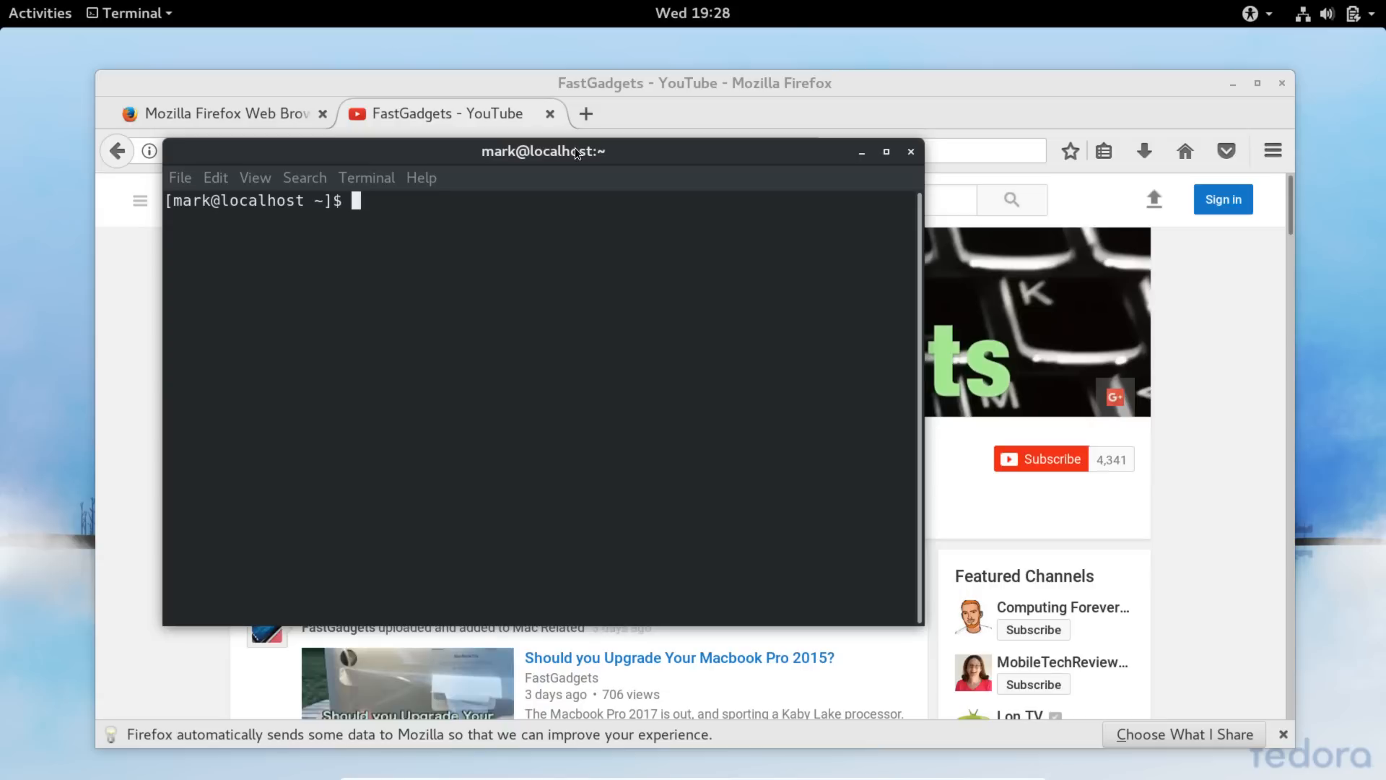
# Try to install Kdenlive with "sudo dnf install kdenlive", entering the sudo password
pyautogui.write('sudo dnf install ')
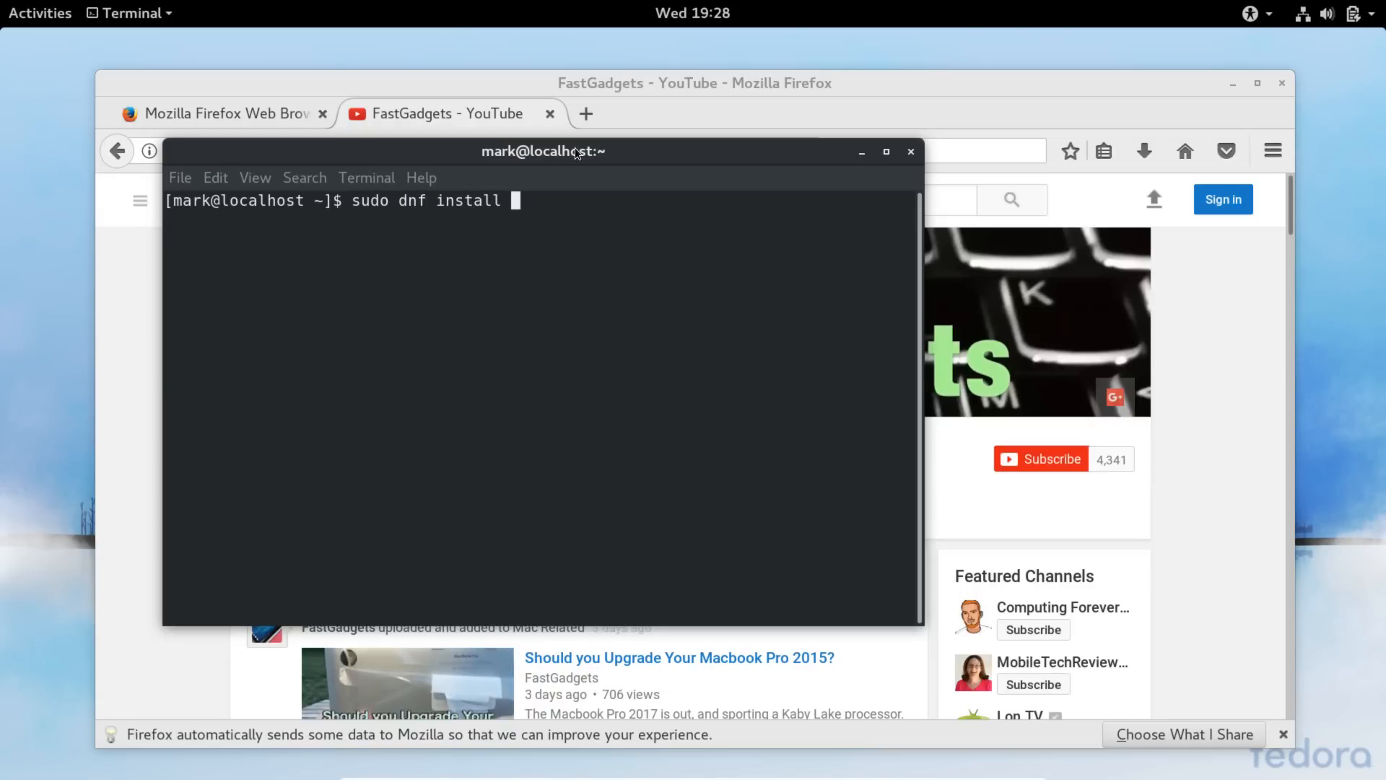
pyautogui.write('kdenlive')
pyautogui.press('Return')
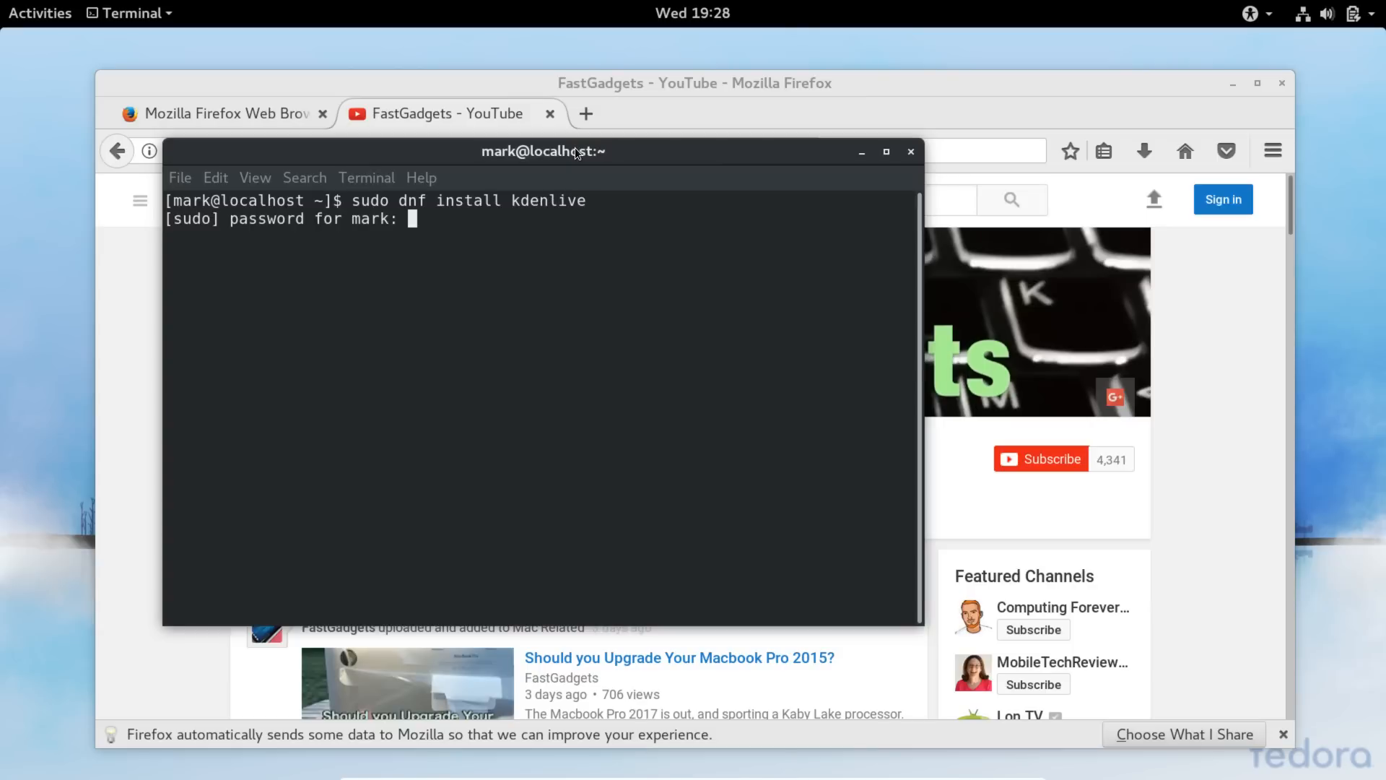
pyautogui.press('Return')
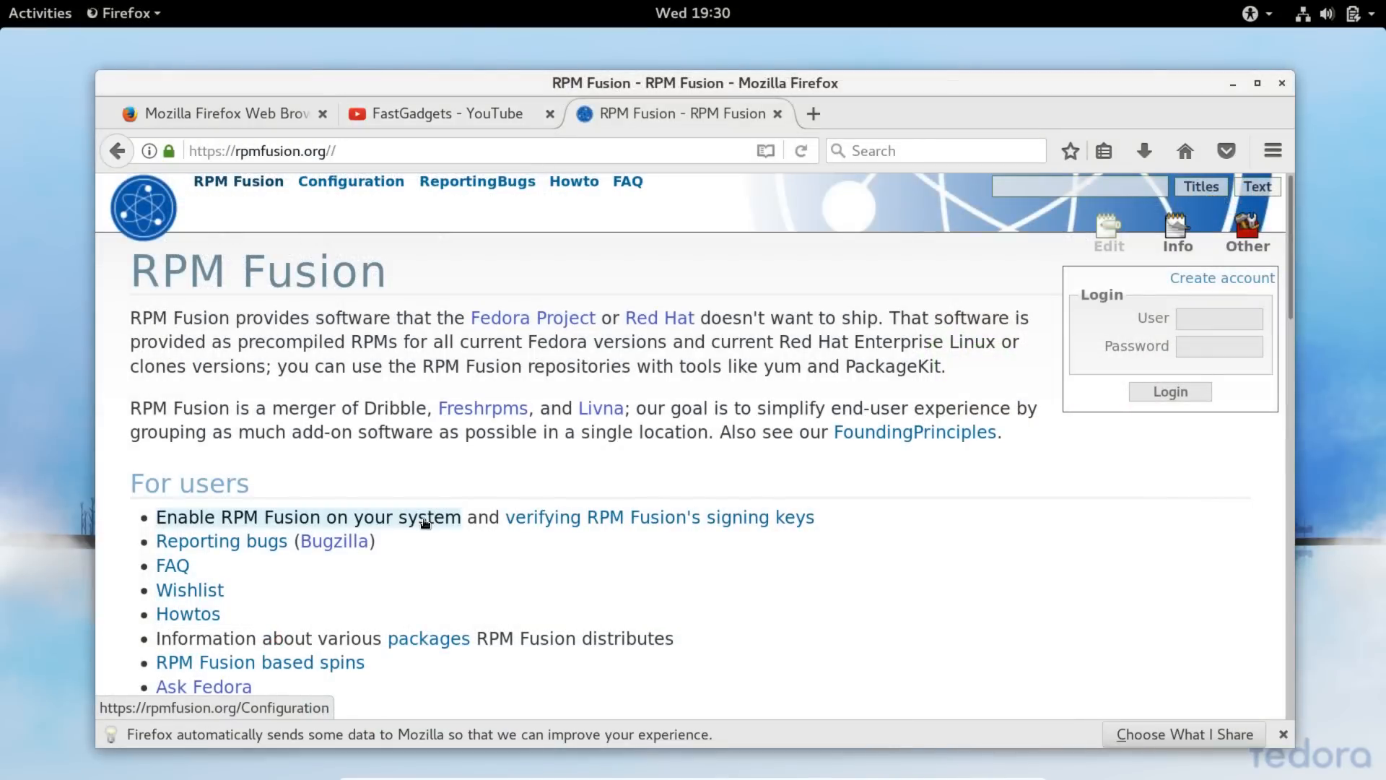
# Open RPM Fusion's Configuration page and open the "RPM Fusion free for Fedora 26" package with Software Install
pyautogui.click(423, 520)
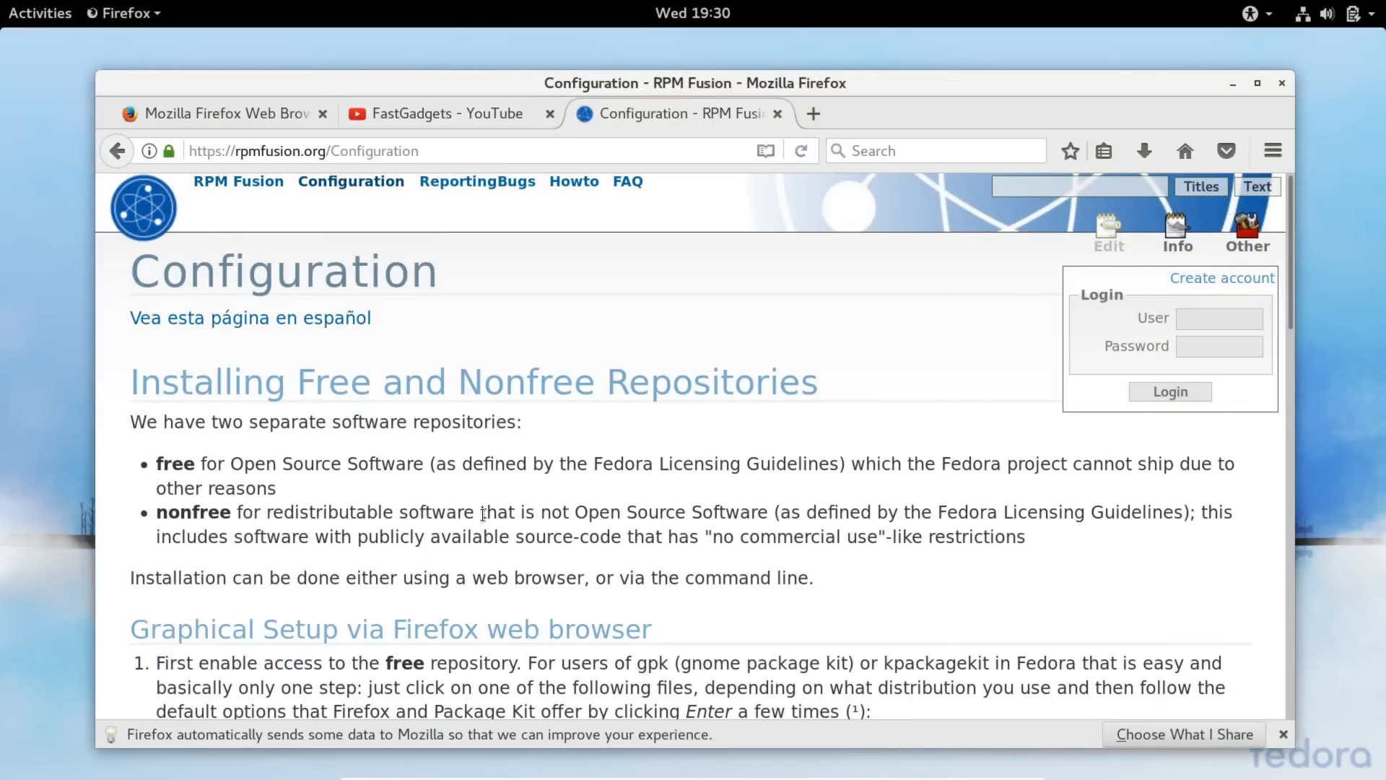
pyautogui.scroll(-5, 483, 514)
pyautogui.scroll(-2, 483, 513)
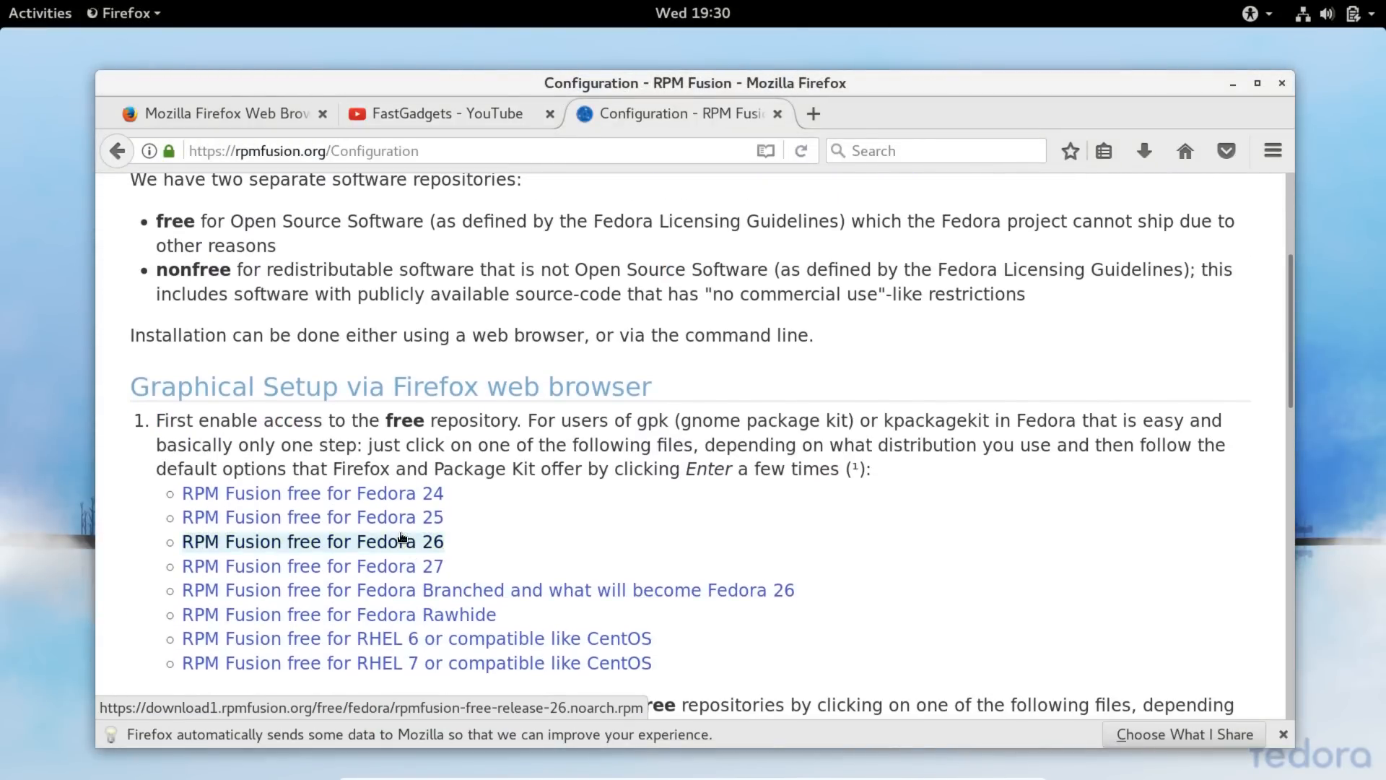
pyautogui.click(402, 538)
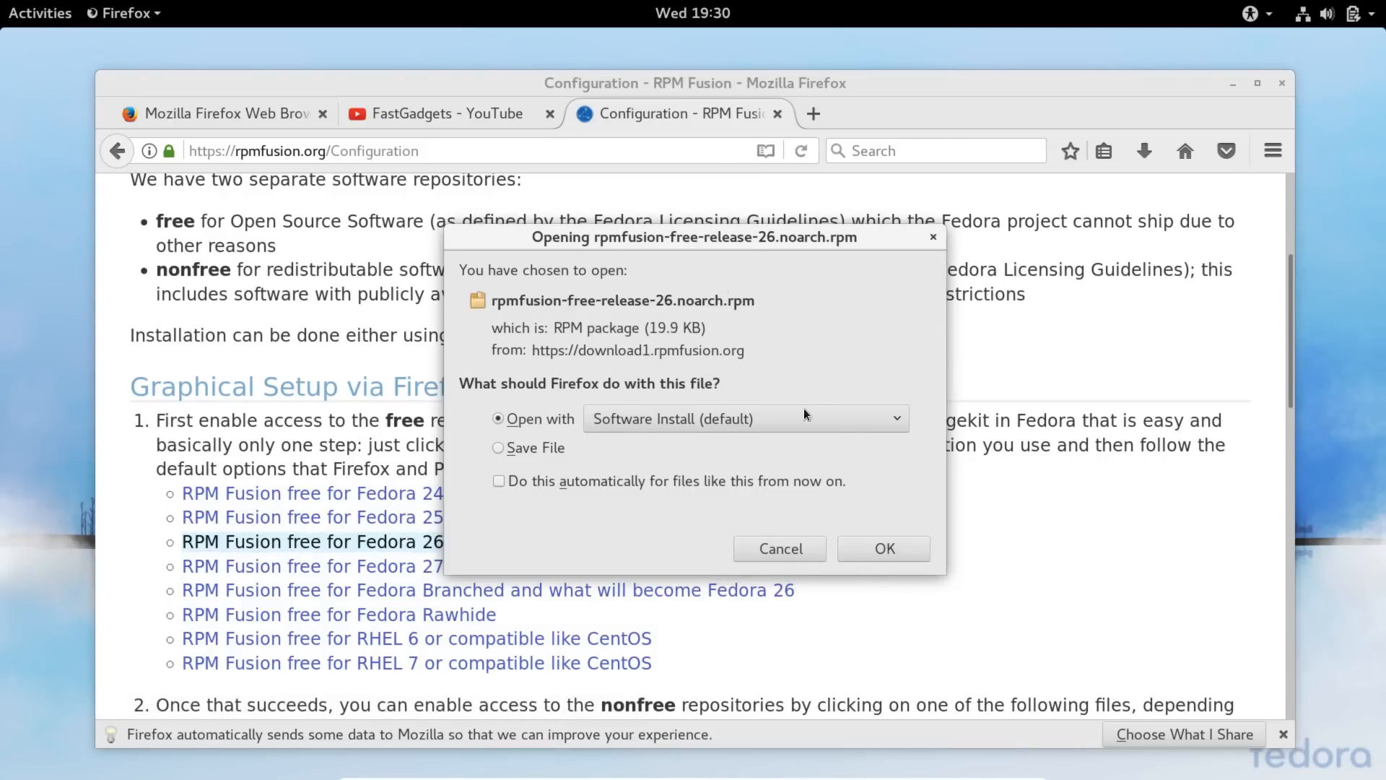
pyautogui.click(889, 553)
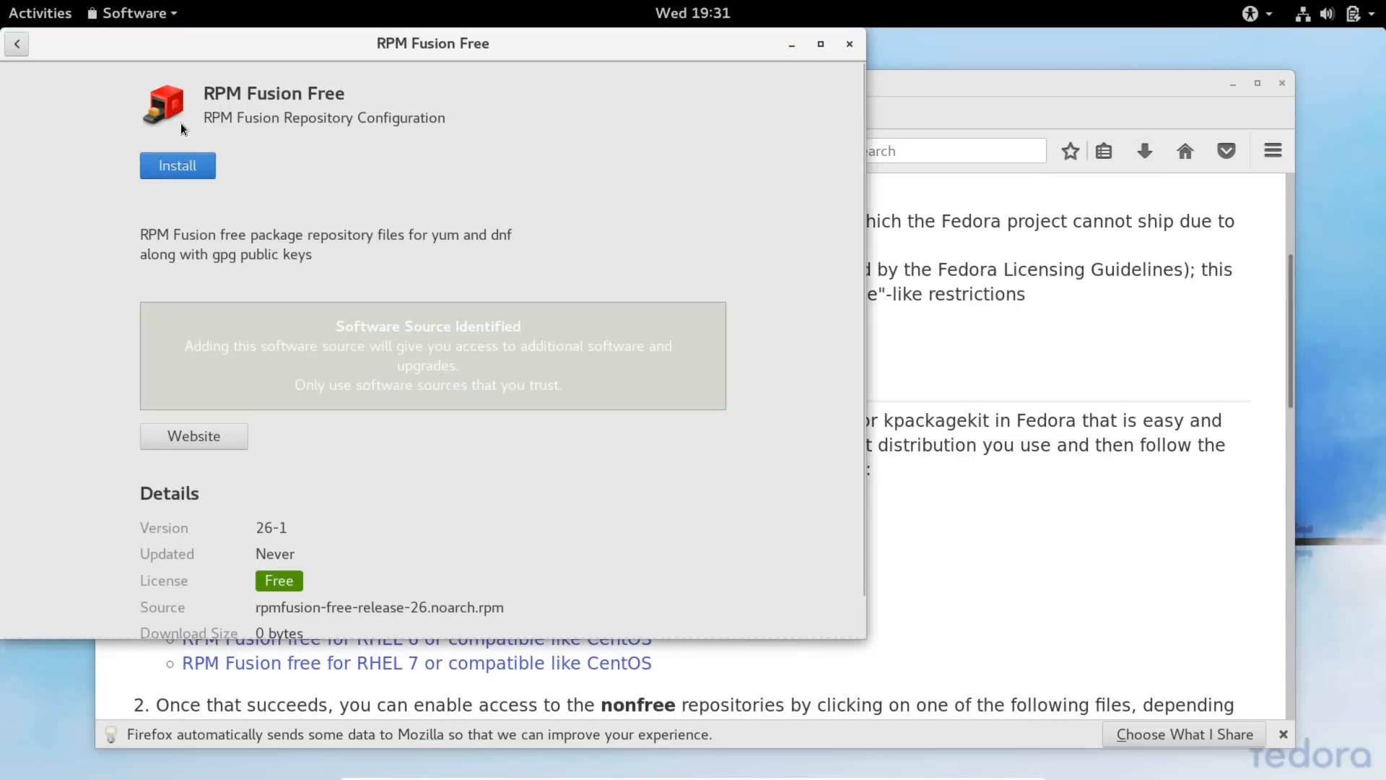
# Install the RPM Fusion Free repository package, authenticating with the account password, and close the Software window
pyautogui.click(188, 167)
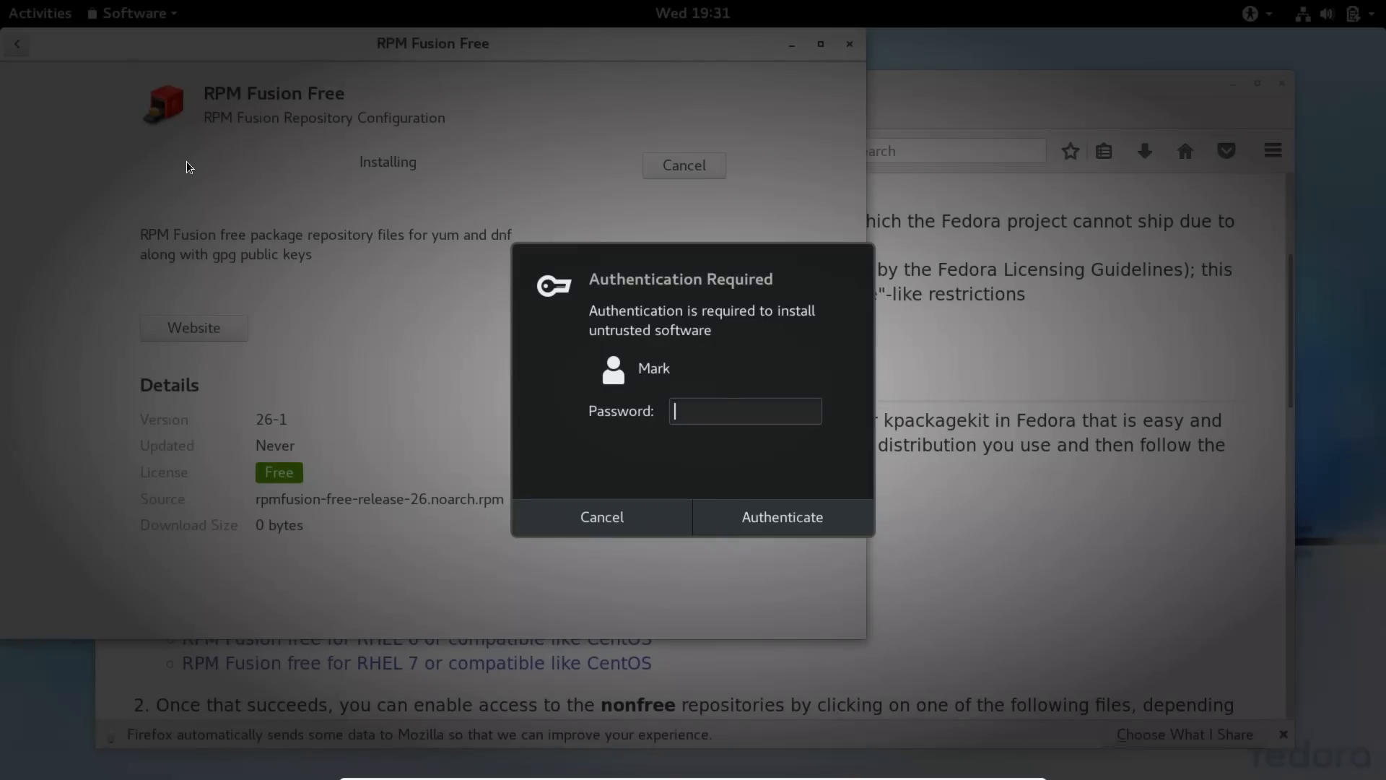
pyautogui.write('•••••••••')
pyautogui.press('Return')
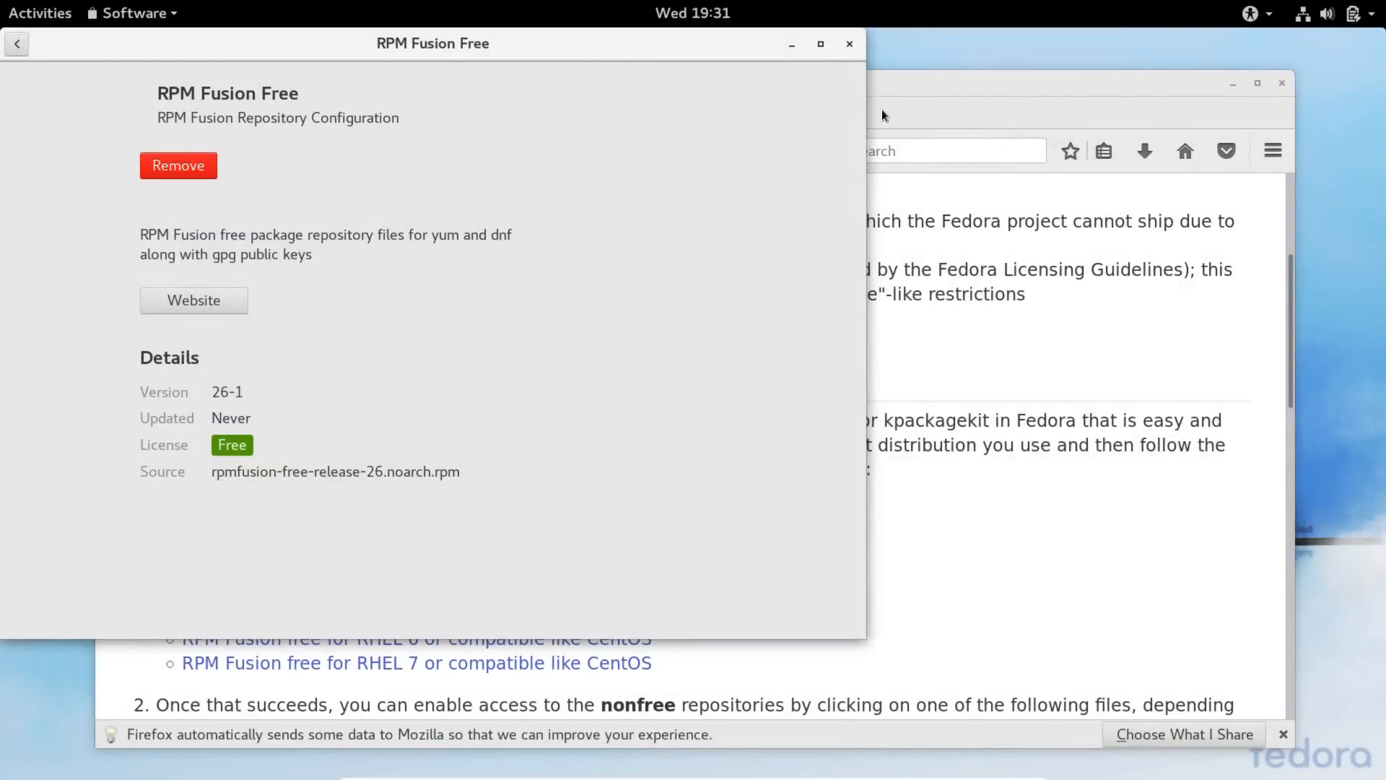
pyautogui.click(849, 45)
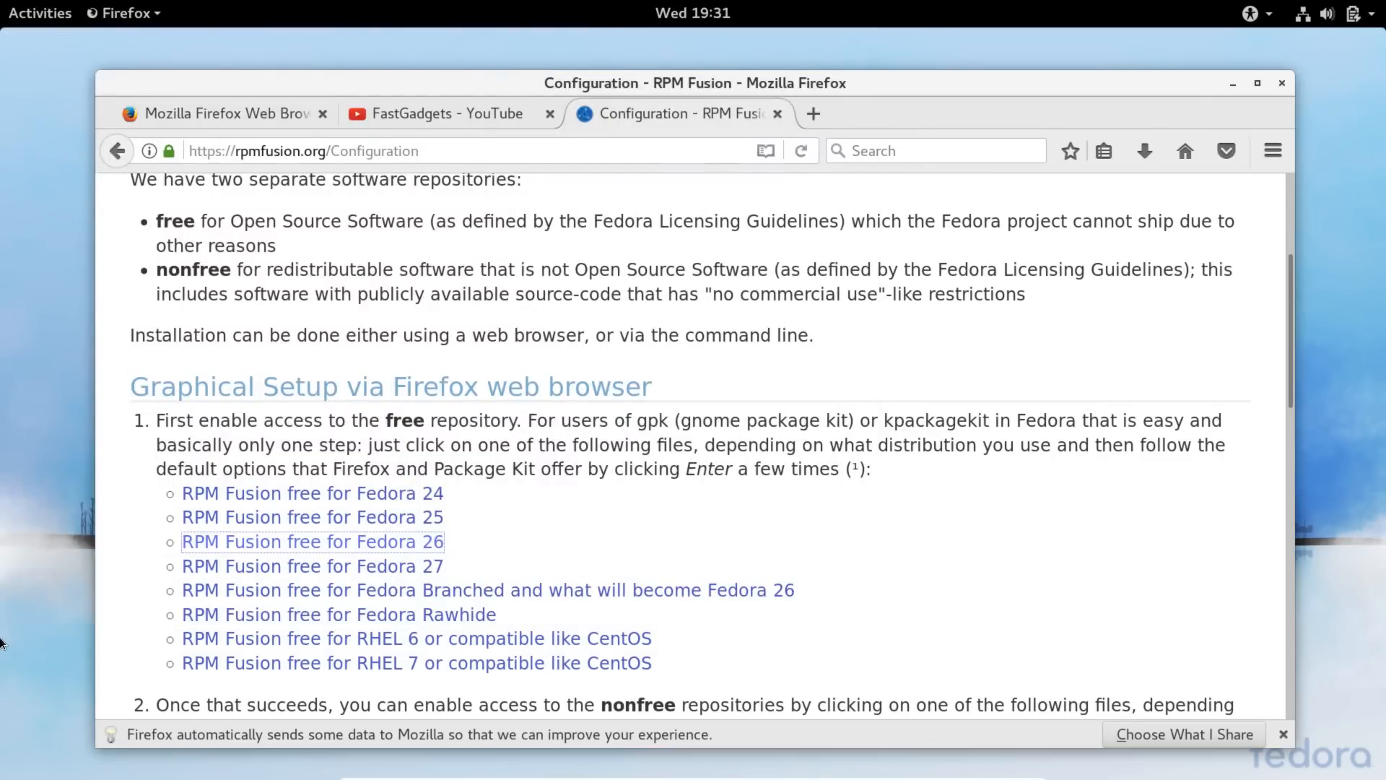
# Switch to the Terminal and try the command "sudo dnf install Kdenlive"
pyautogui.click(31, 16)
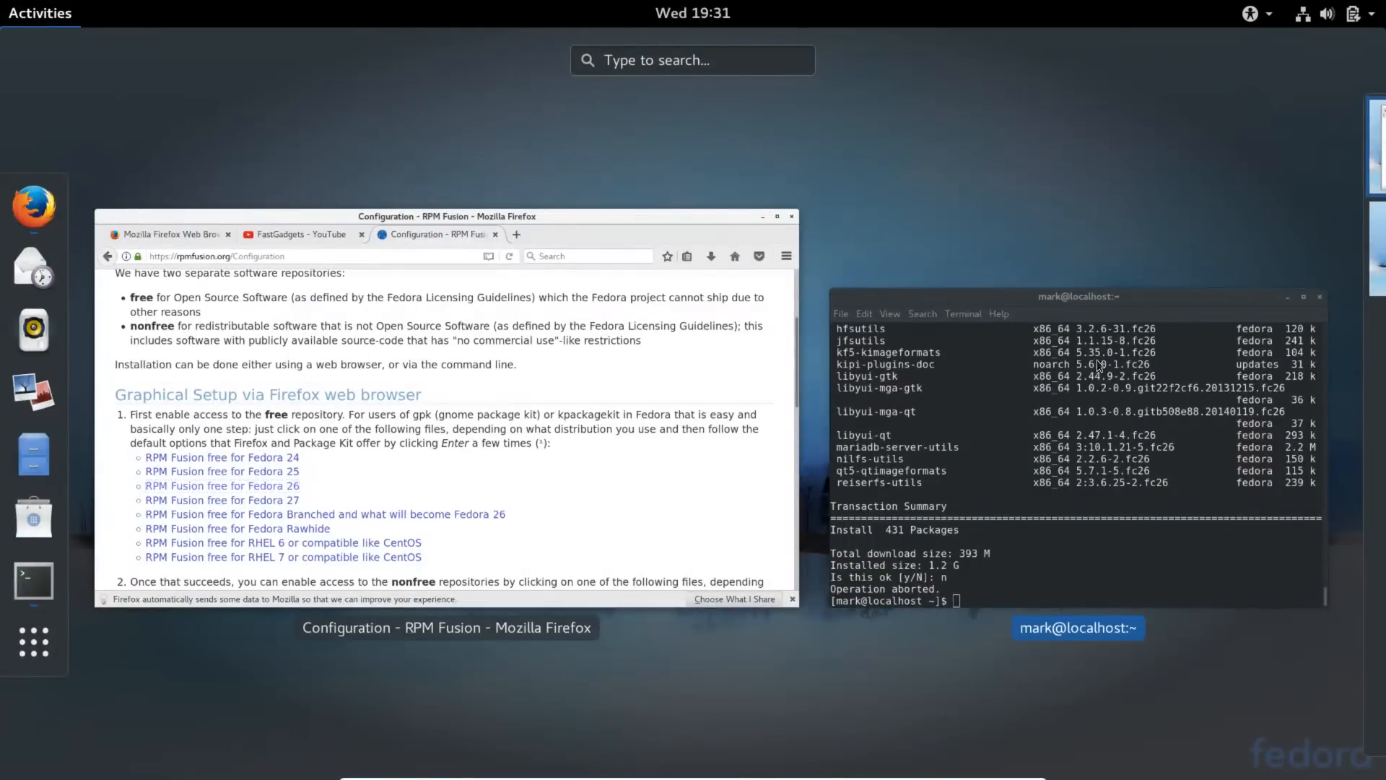
pyautogui.click(1078, 419)
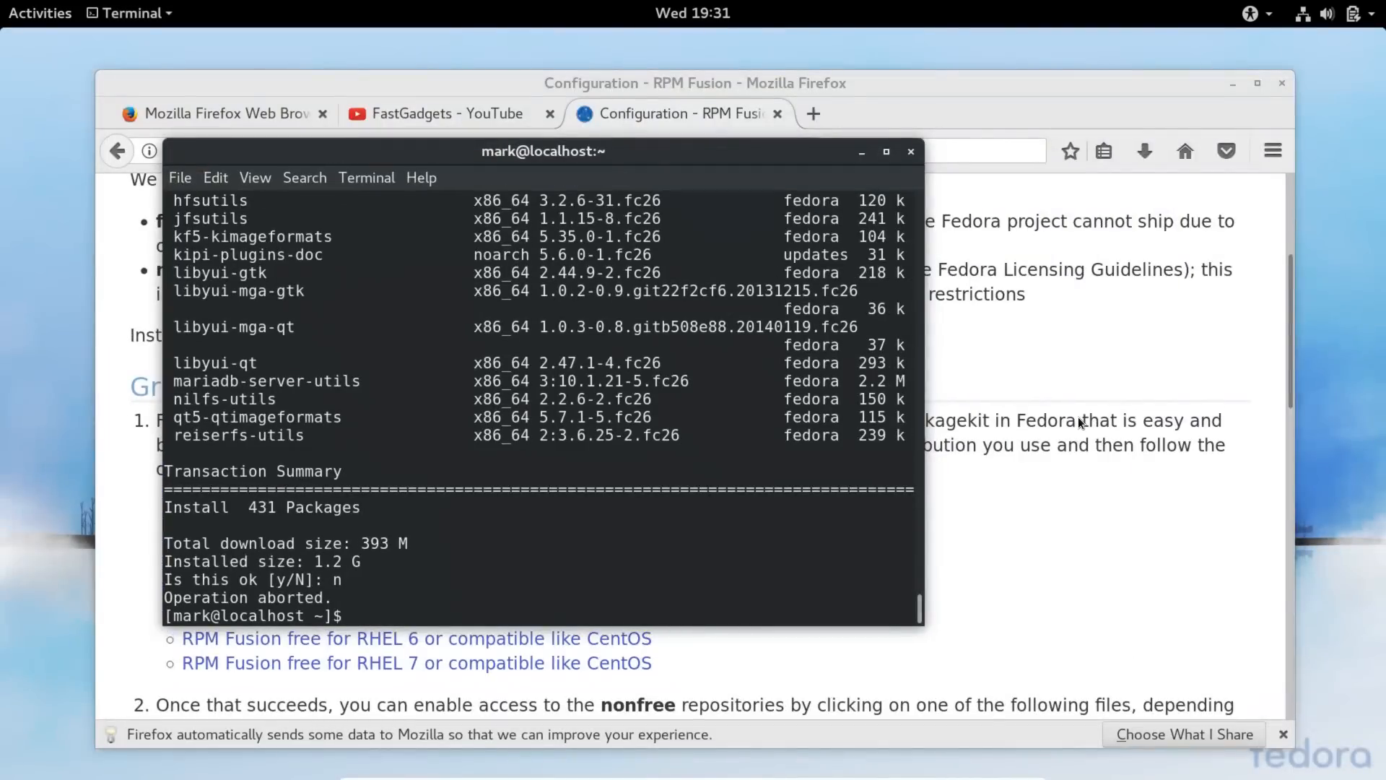
pyautogui.write('sudo dnf install @KDE')
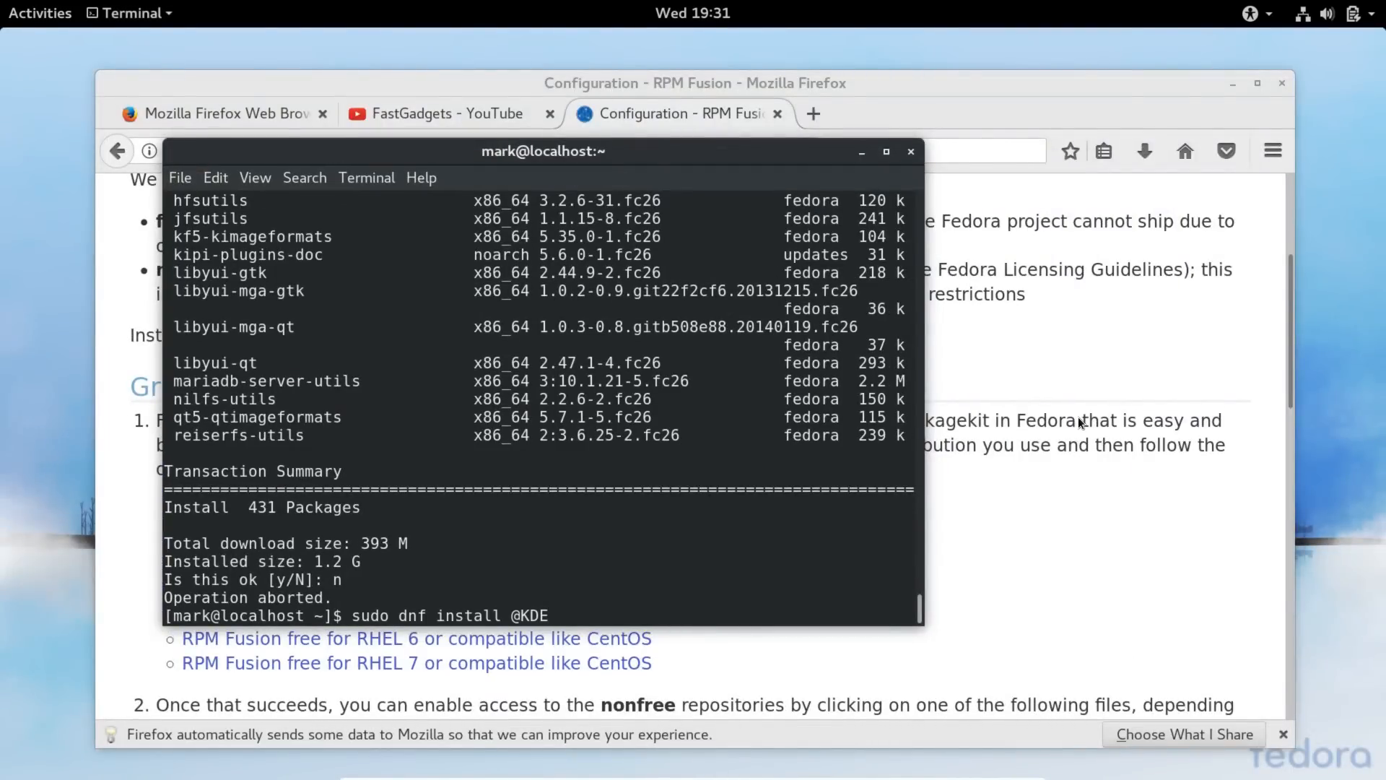
pyautogui.press('Up')
pyautogui.press('Return')
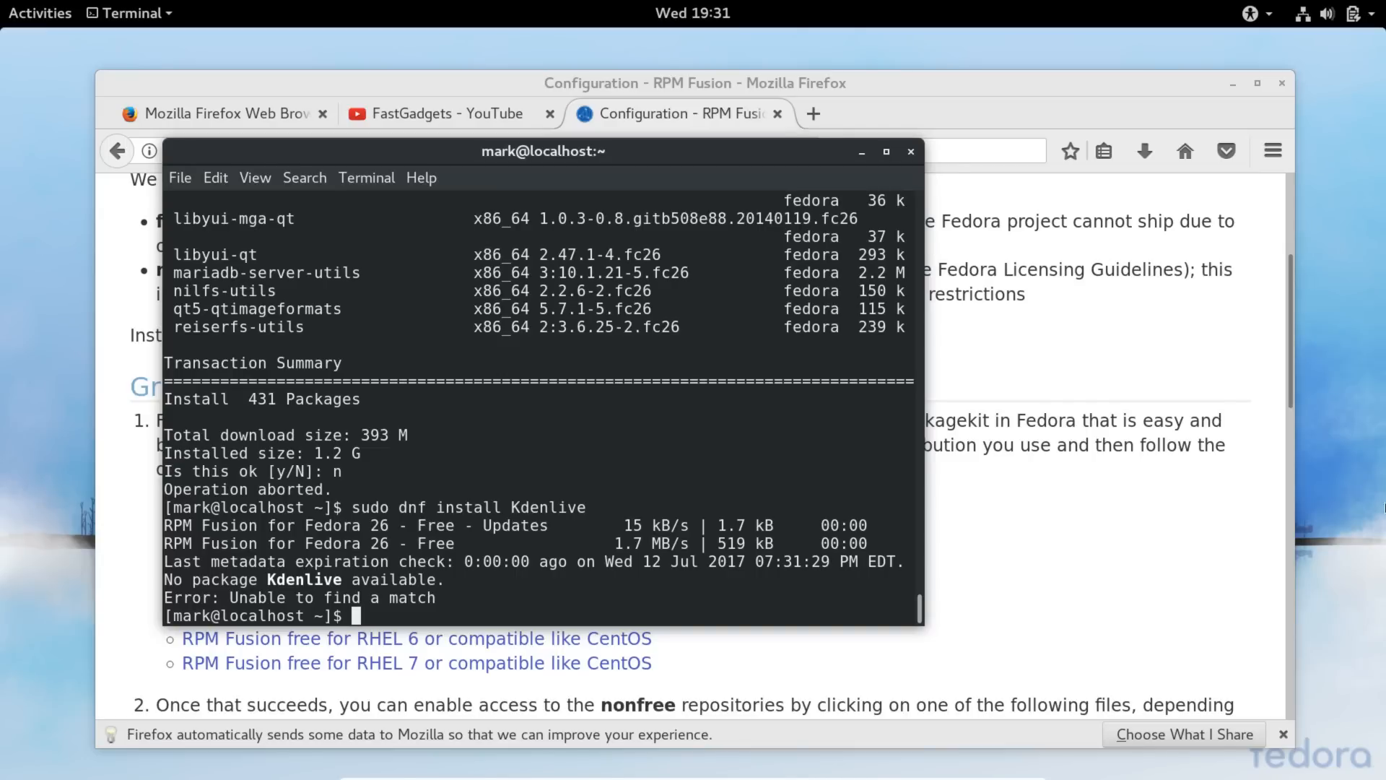
# Return to Firefox and open the "RPM Fusion nonfree for Fedora 26" package with Software Install
pyautogui.click(1082, 551)
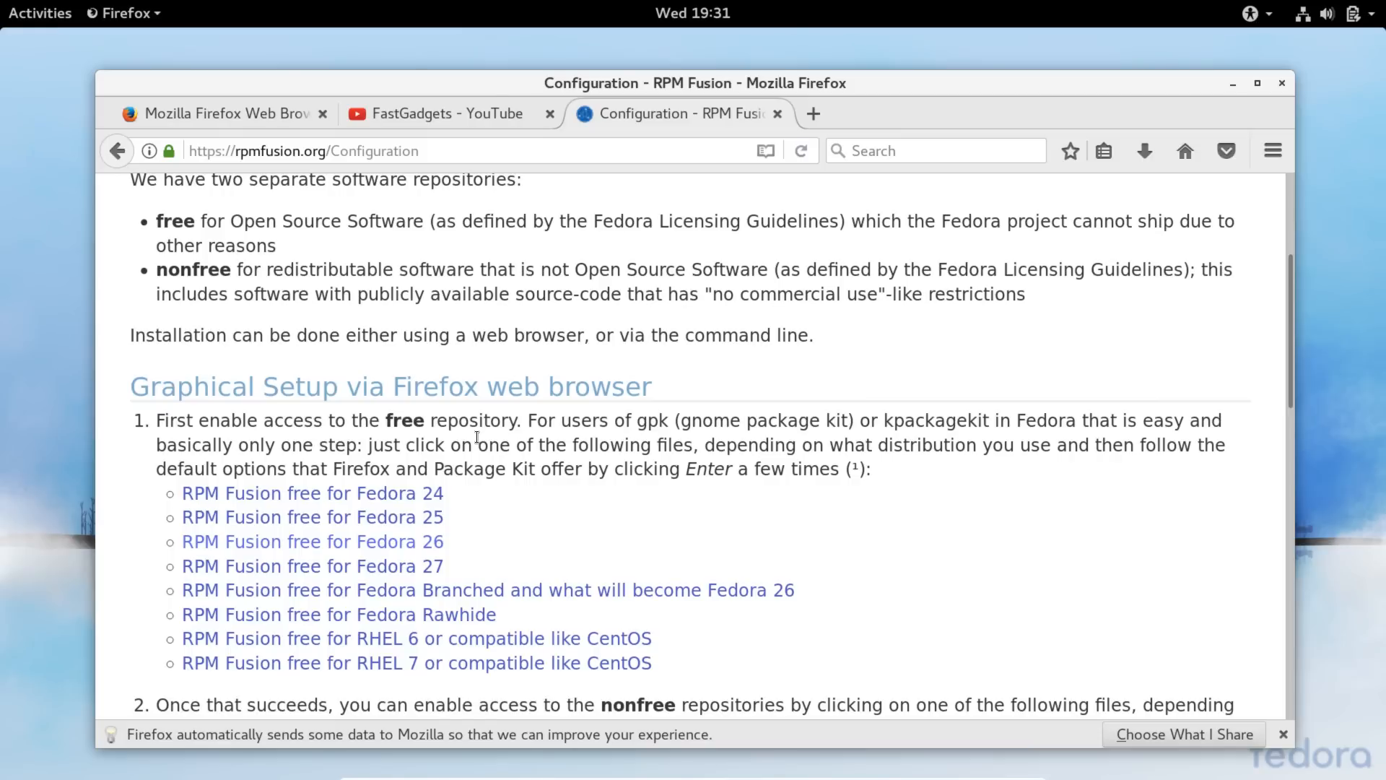
pyautogui.scroll(-2, 476, 437)
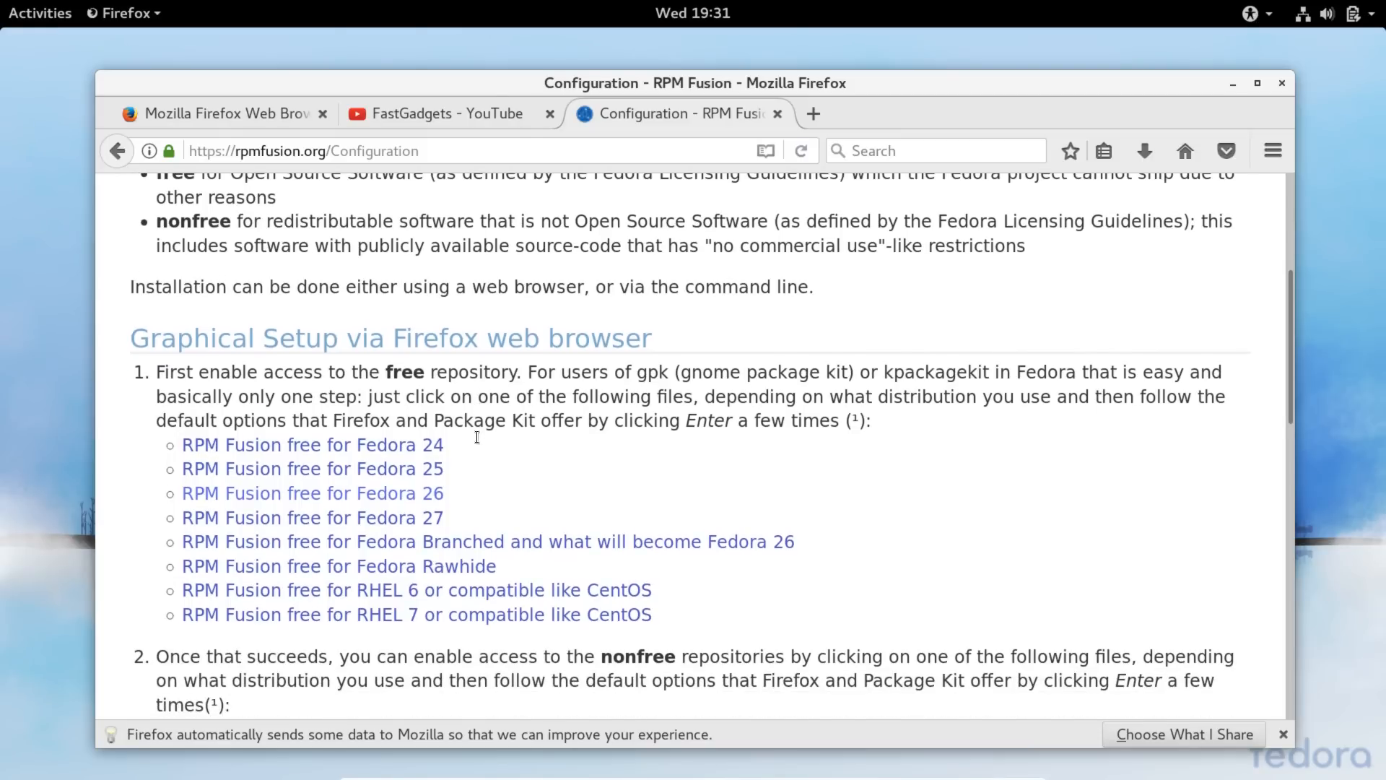
pyautogui.scroll(-2, 478, 442)
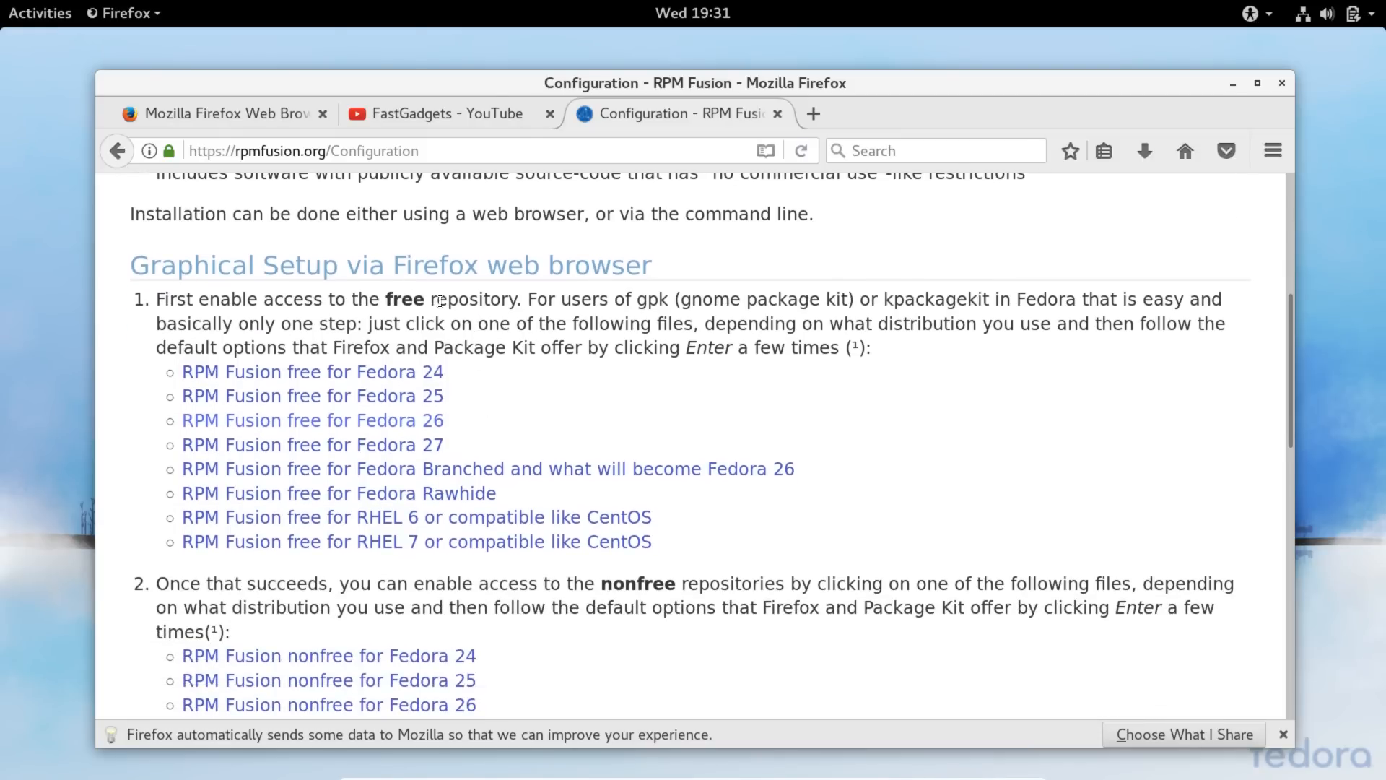
pyautogui.scroll(-6, 652, 456)
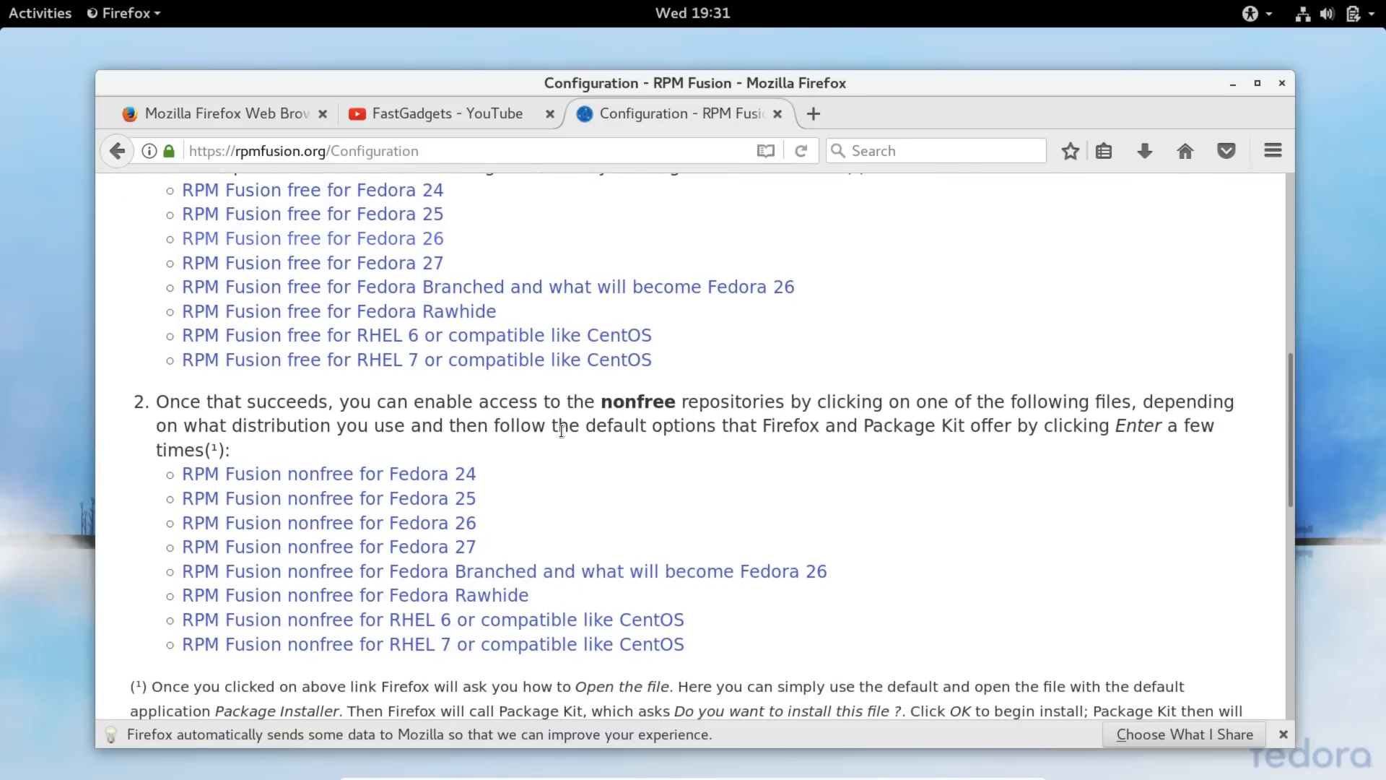
pyautogui.click(463, 521)
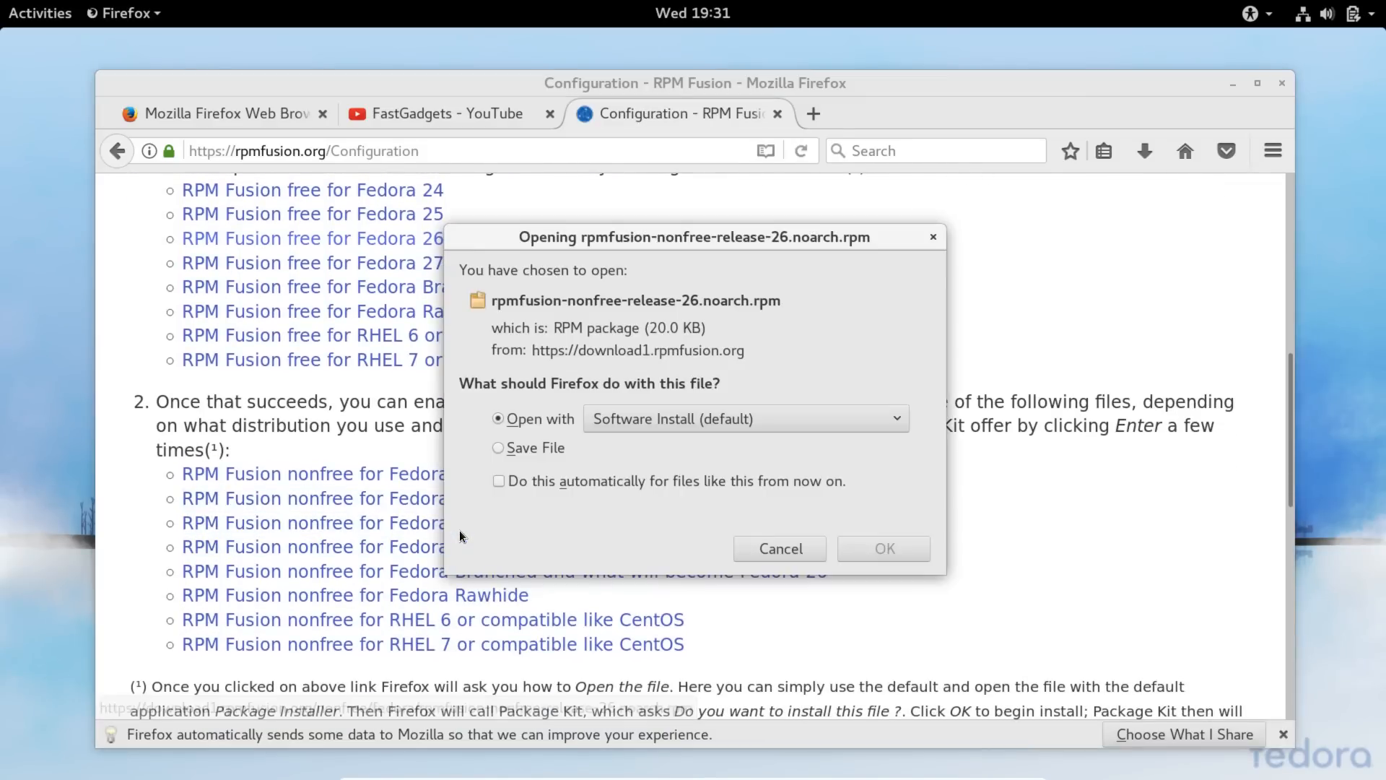
pyautogui.click(873, 552)
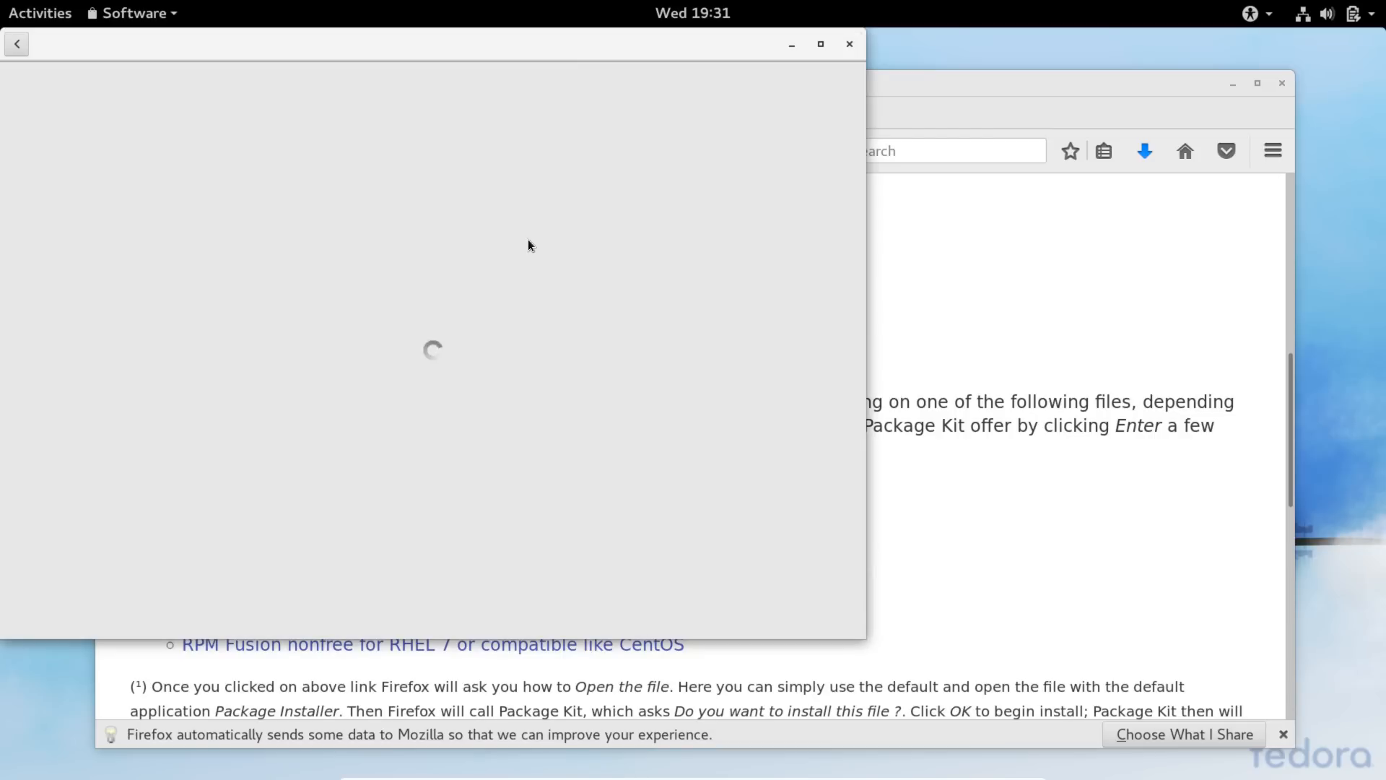
# Install the RPM Fusion Non-Free repository package, authenticating with the account password, and close the Software window
pyautogui.click(186, 173)
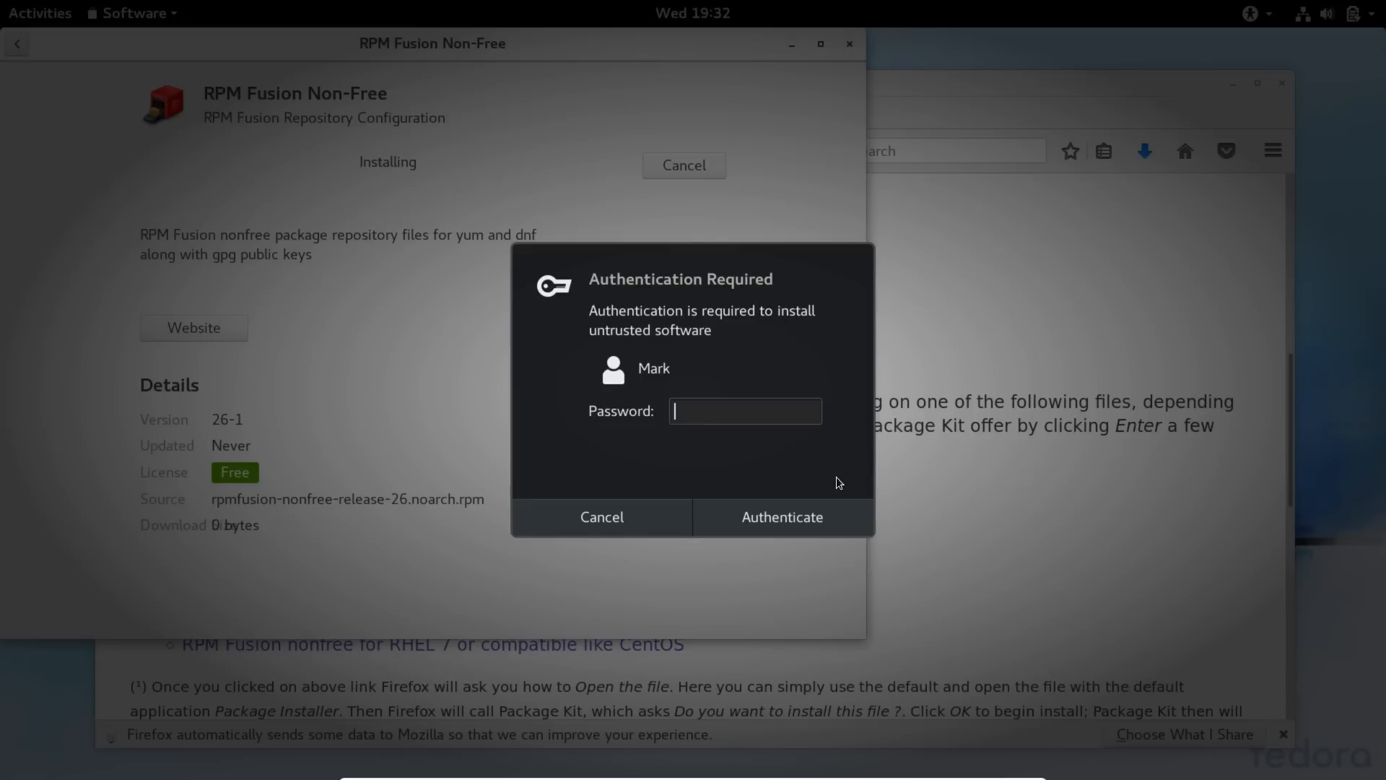
pyautogui.write('•••••••••')
pyautogui.press('Return')
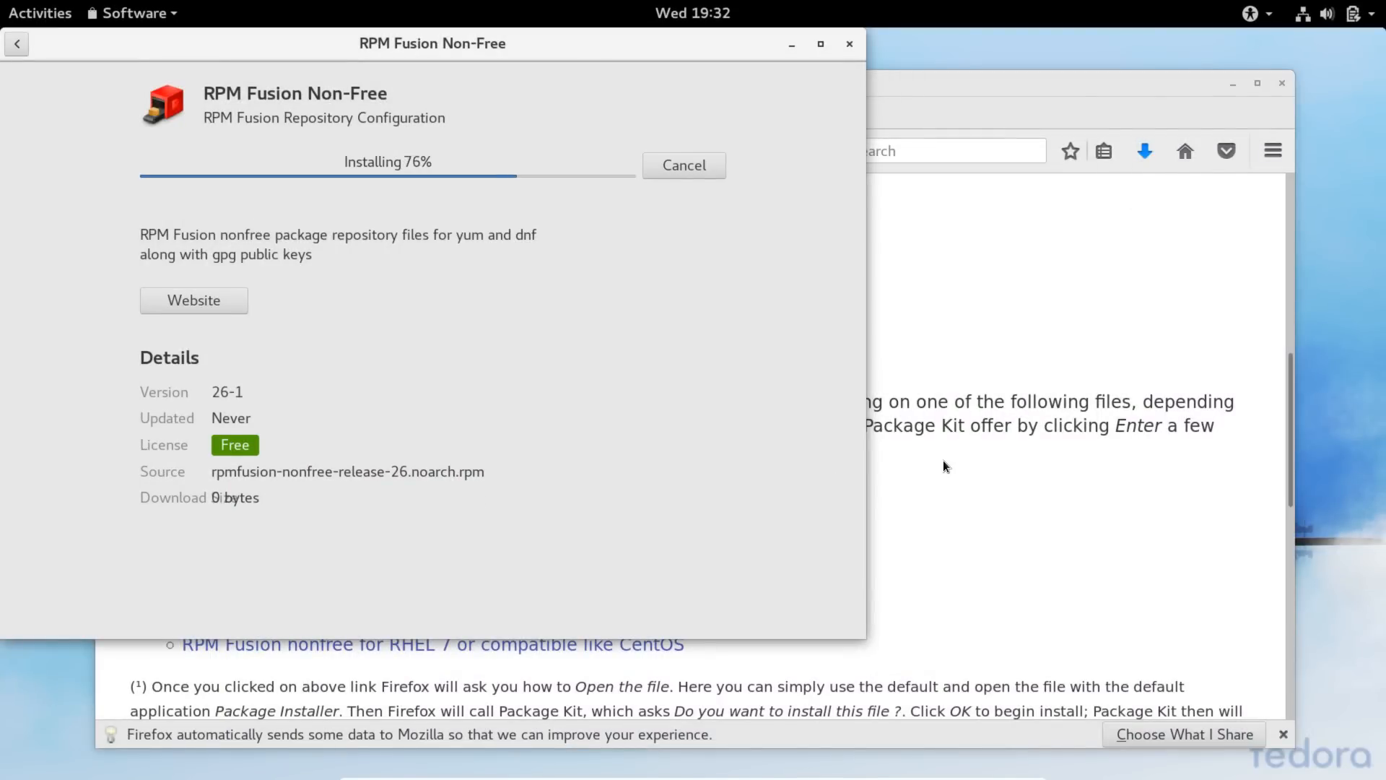
pyautogui.click(848, 45)
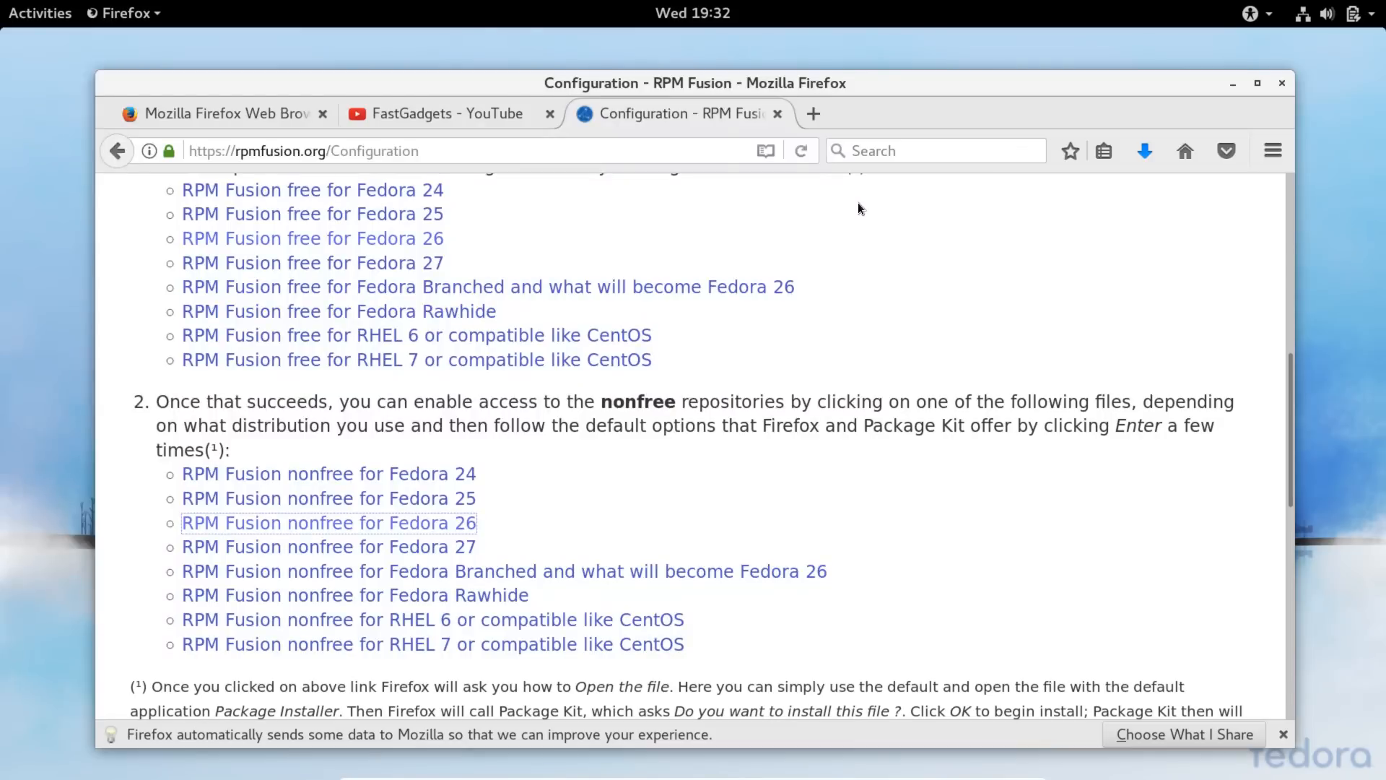
# Look over the Command Line Setup and Important notes sections of the RPM Fusion page and minimize Firefox
pyautogui.scroll(-5, 858, 209)
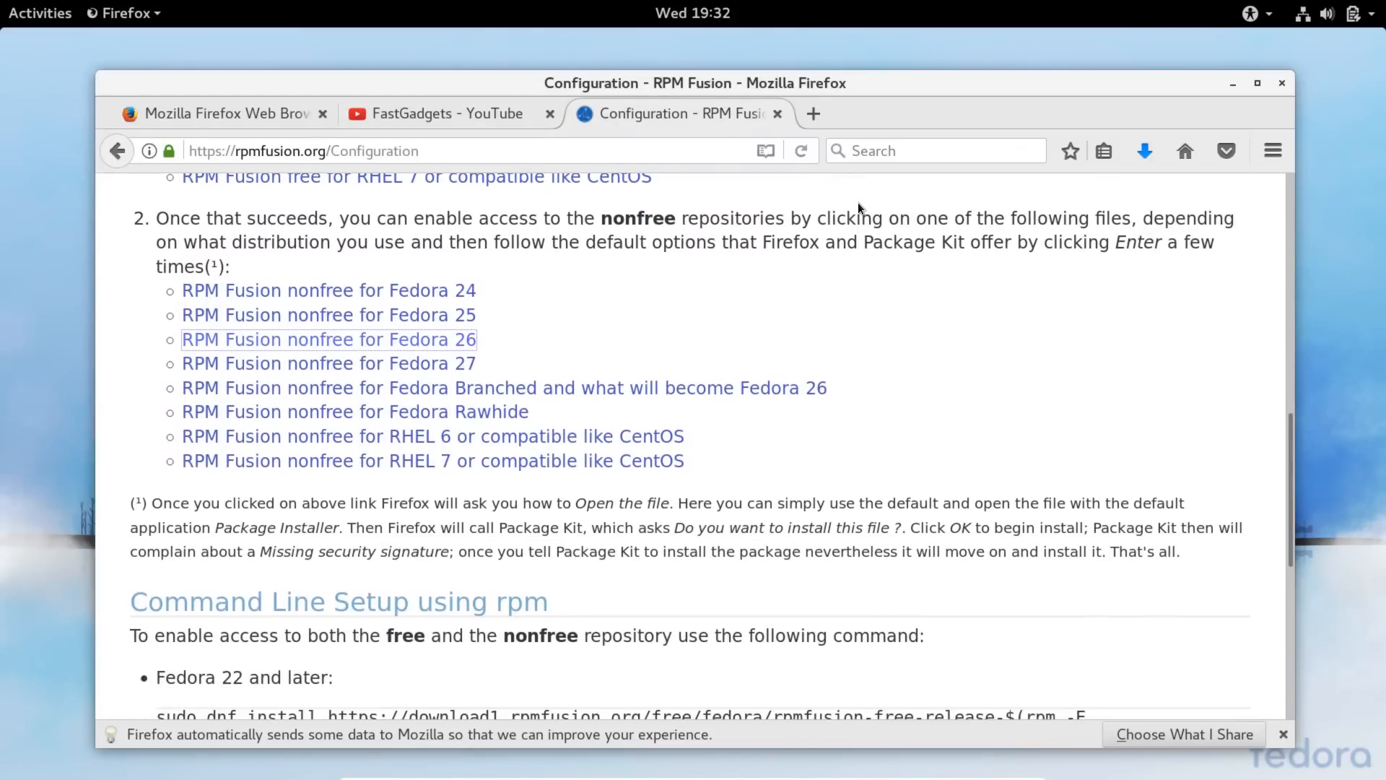
pyautogui.scroll(-6, 857, 208)
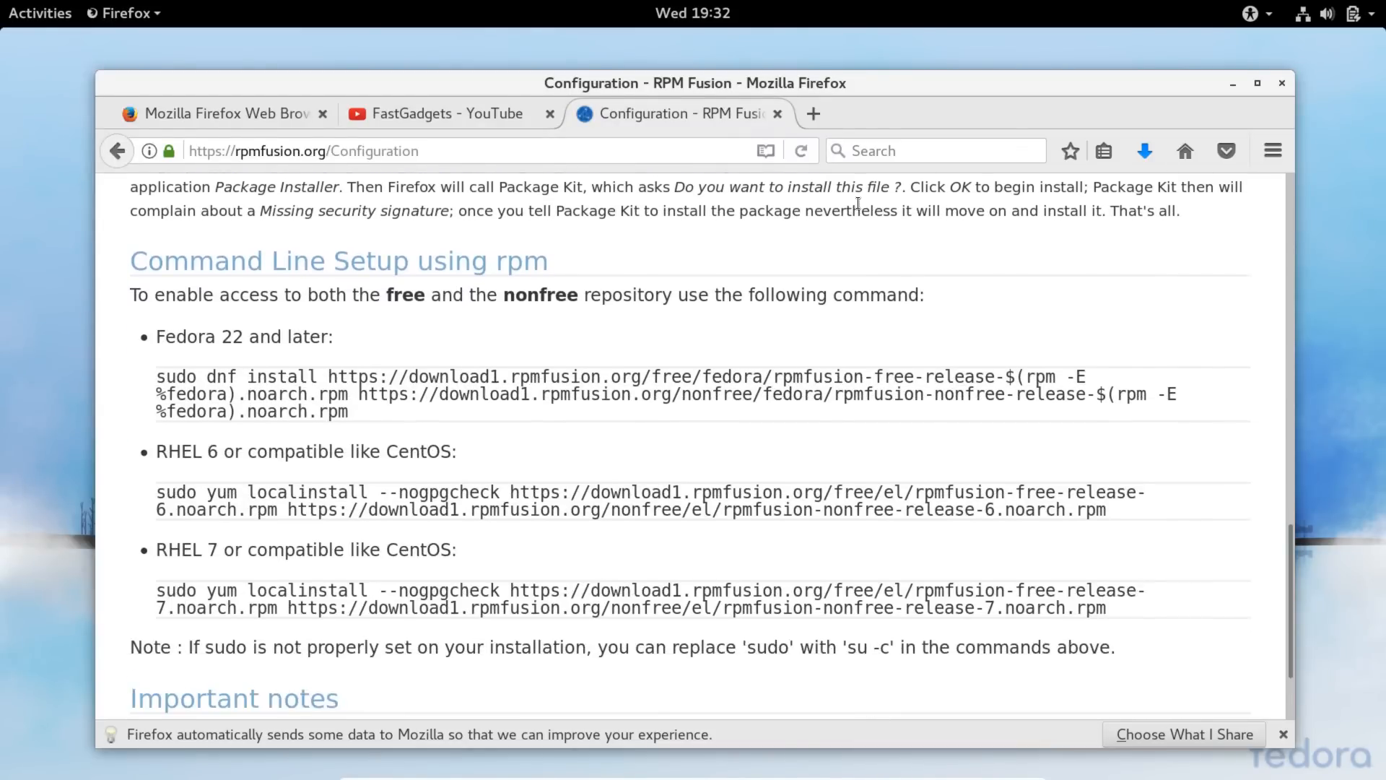
pyautogui.scroll(-2, 857, 209)
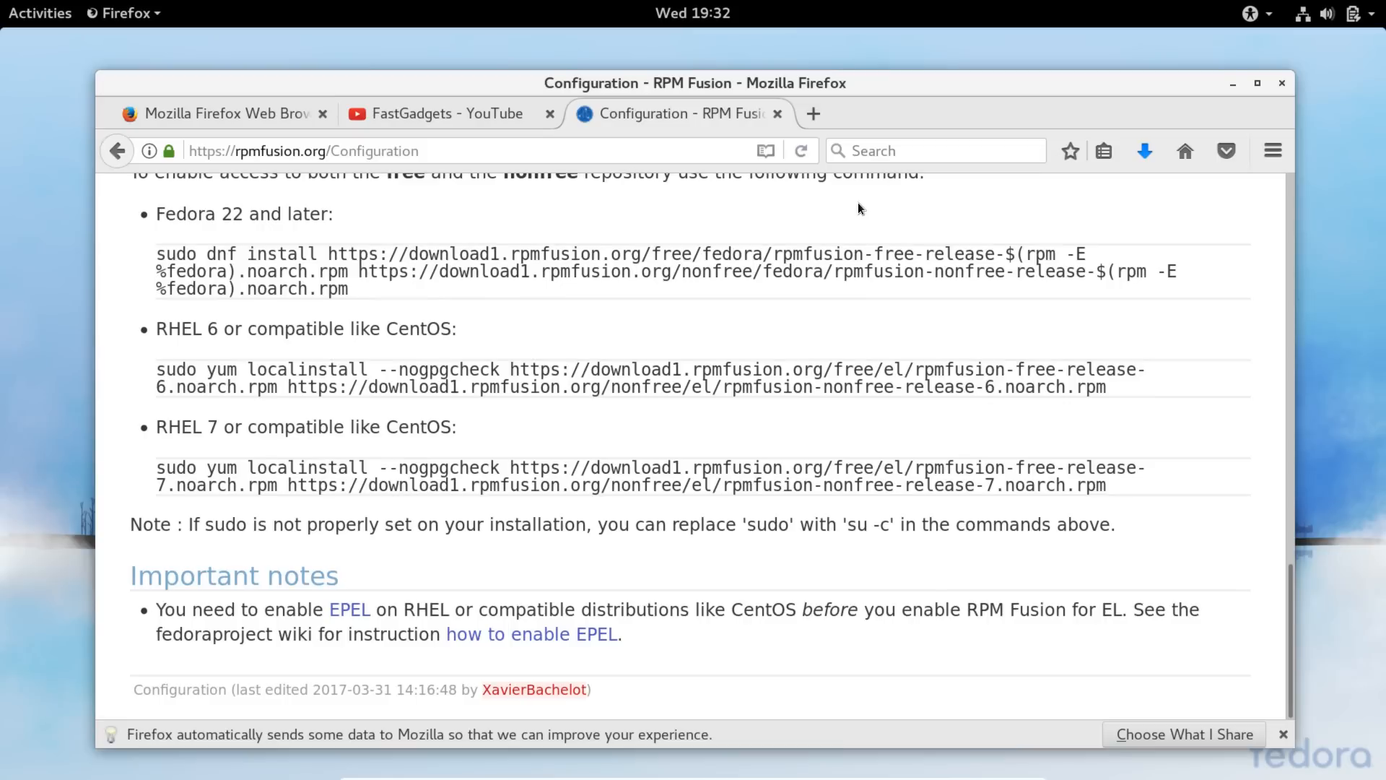
pyautogui.click(1234, 86)
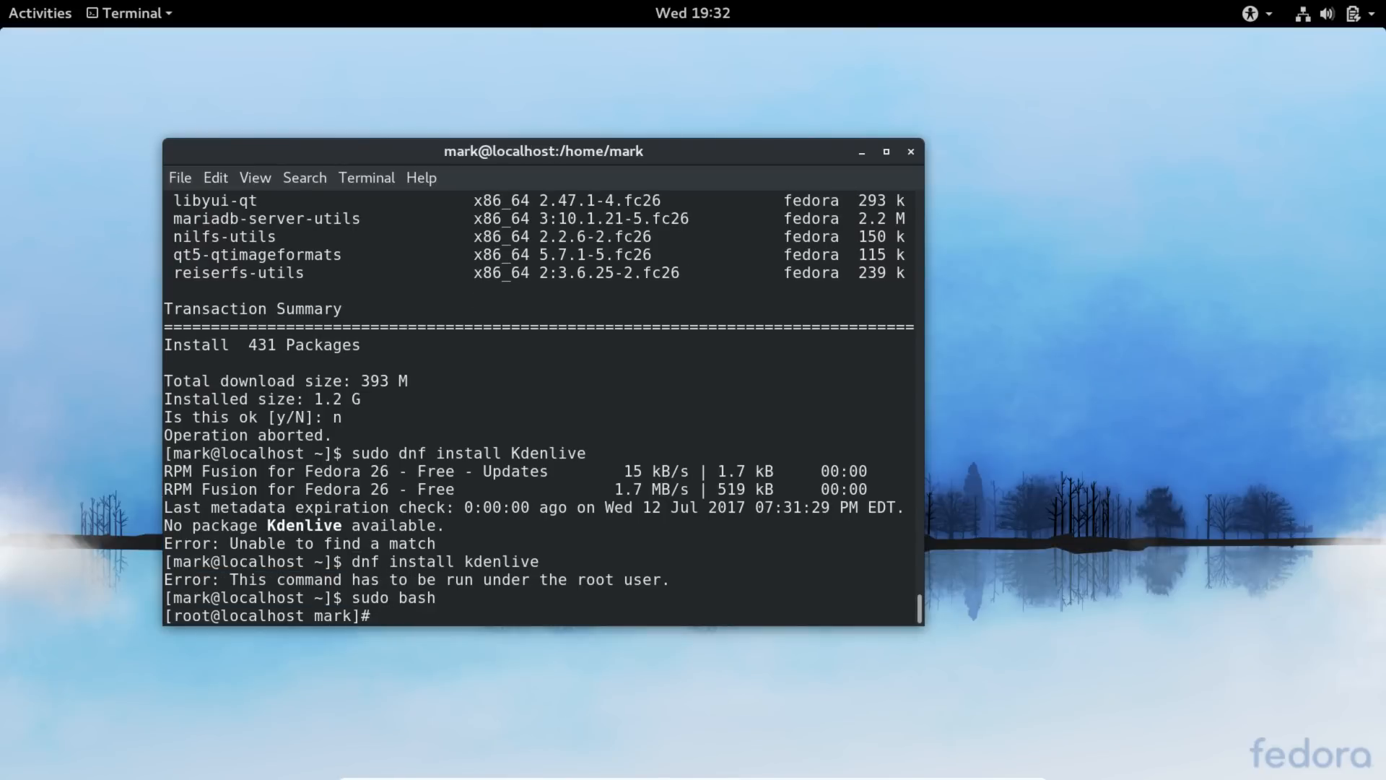
# Install Kdenlive from the root shell with "dnf install kdenlive", accepting the transaction and the RPM Fusion GPG key import
pyautogui.write('dnf install kdenlive')
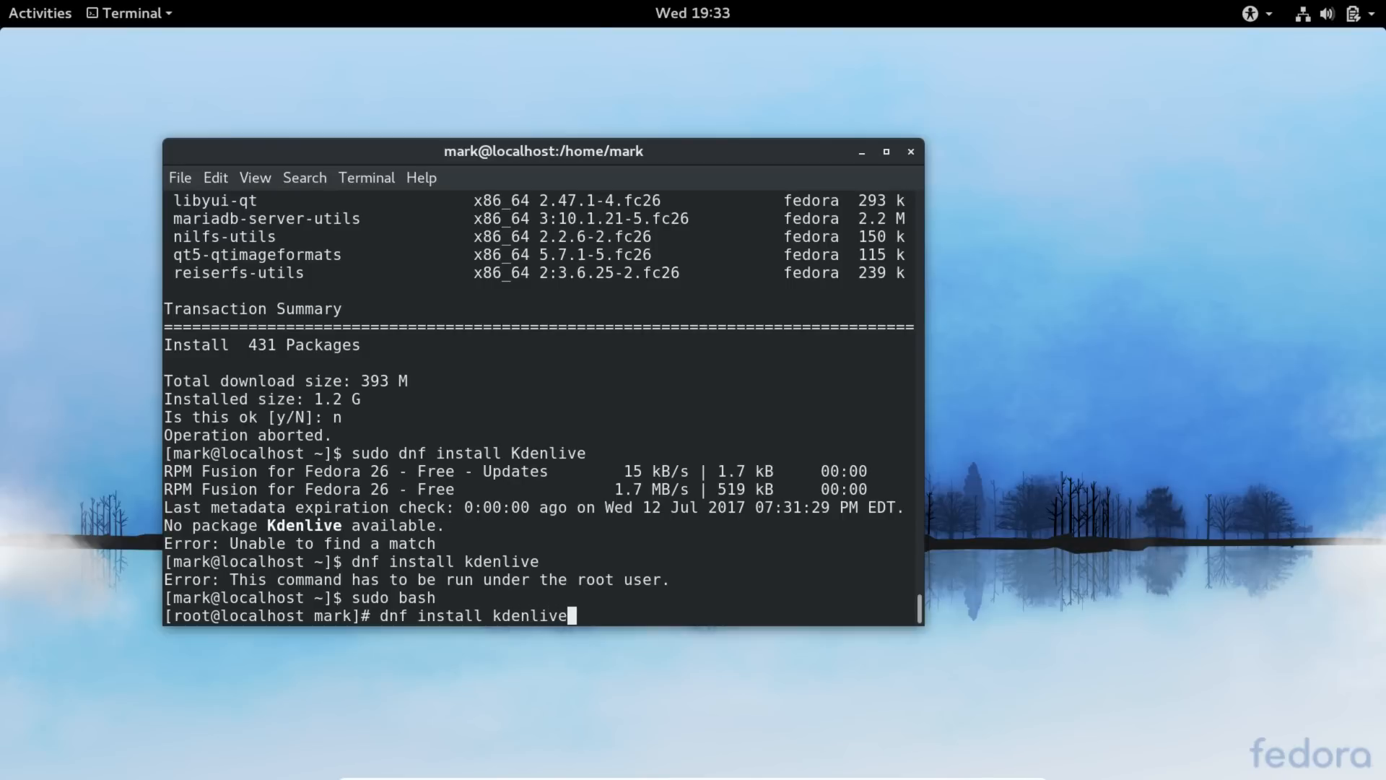
pyautogui.press('Return')
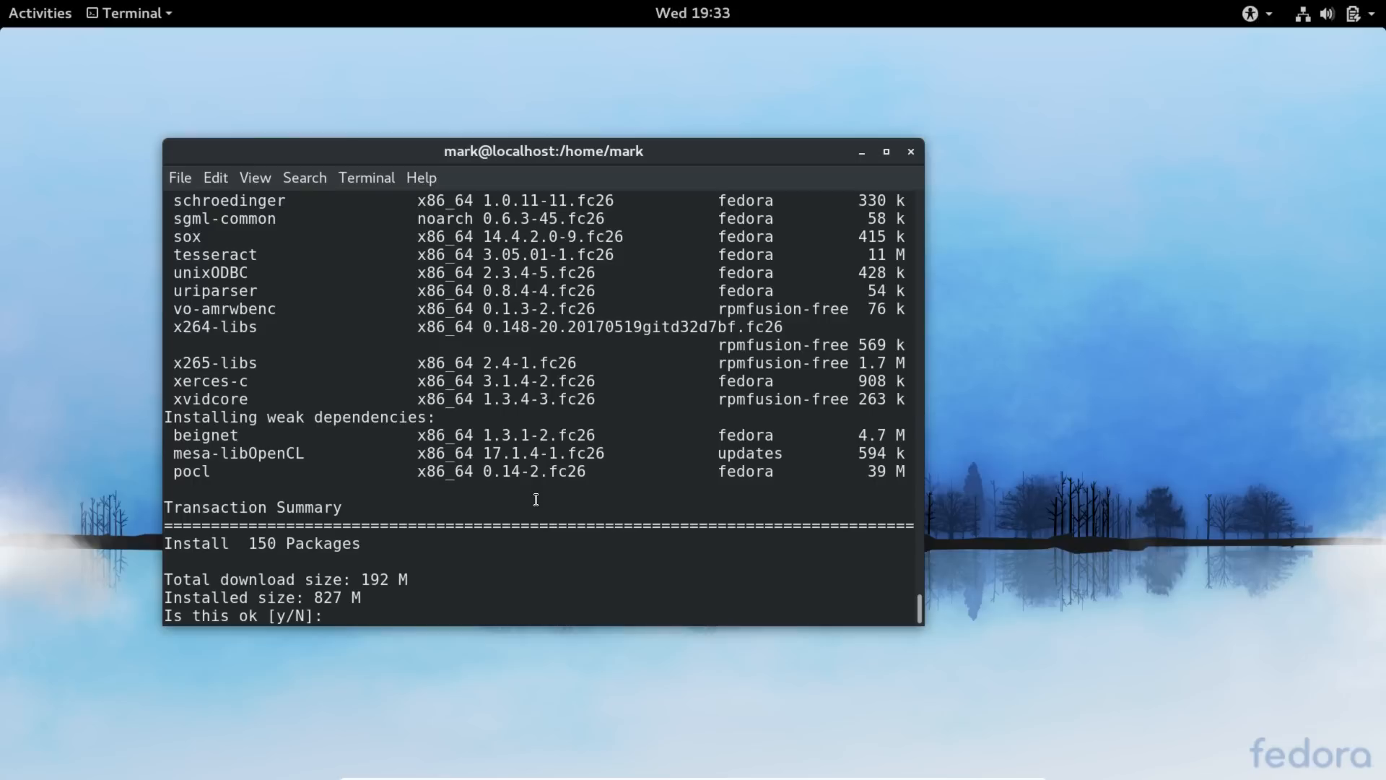
pyautogui.scroll(1, 535, 500)
pyautogui.scroll(-1, 535, 499)
pyautogui.write('y')
pyautogui.press('Return')
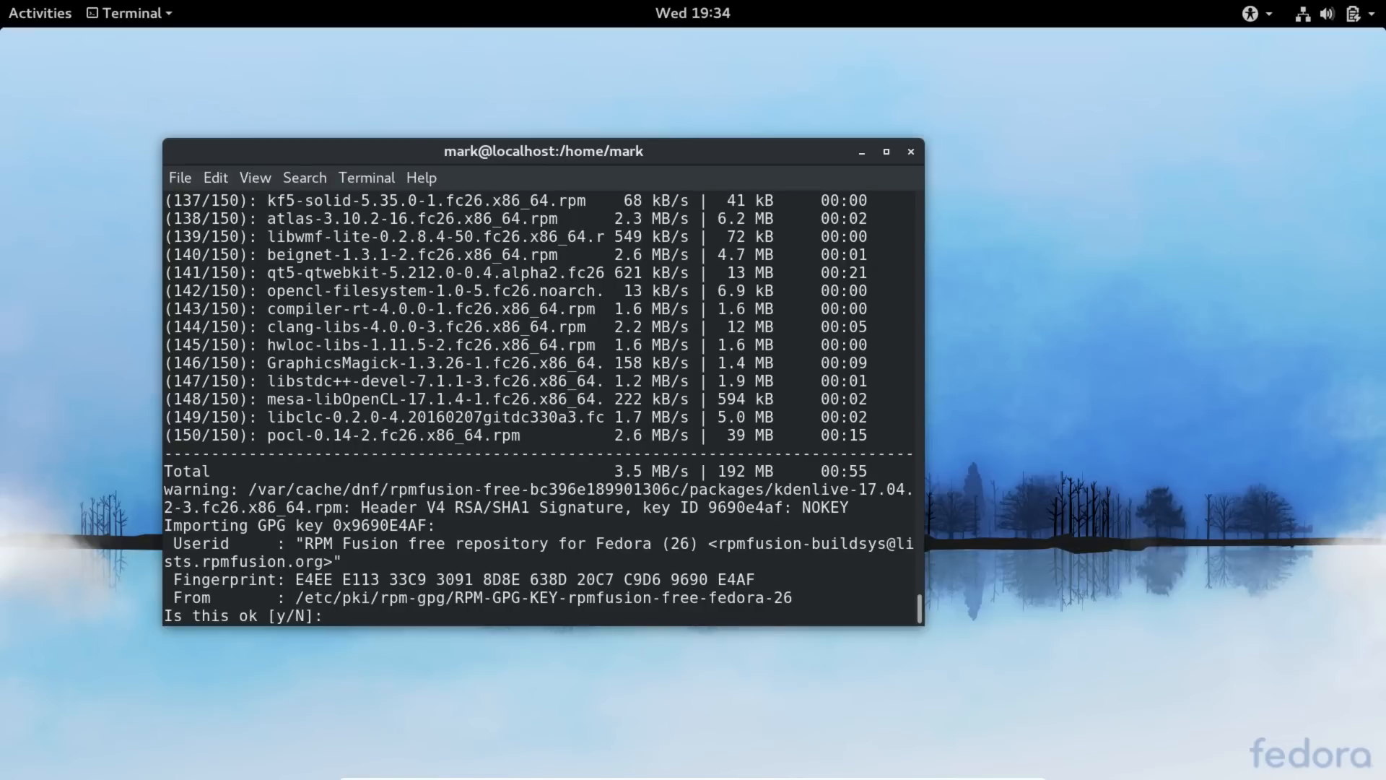
pyautogui.write('y')
pyautogui.press('Return')
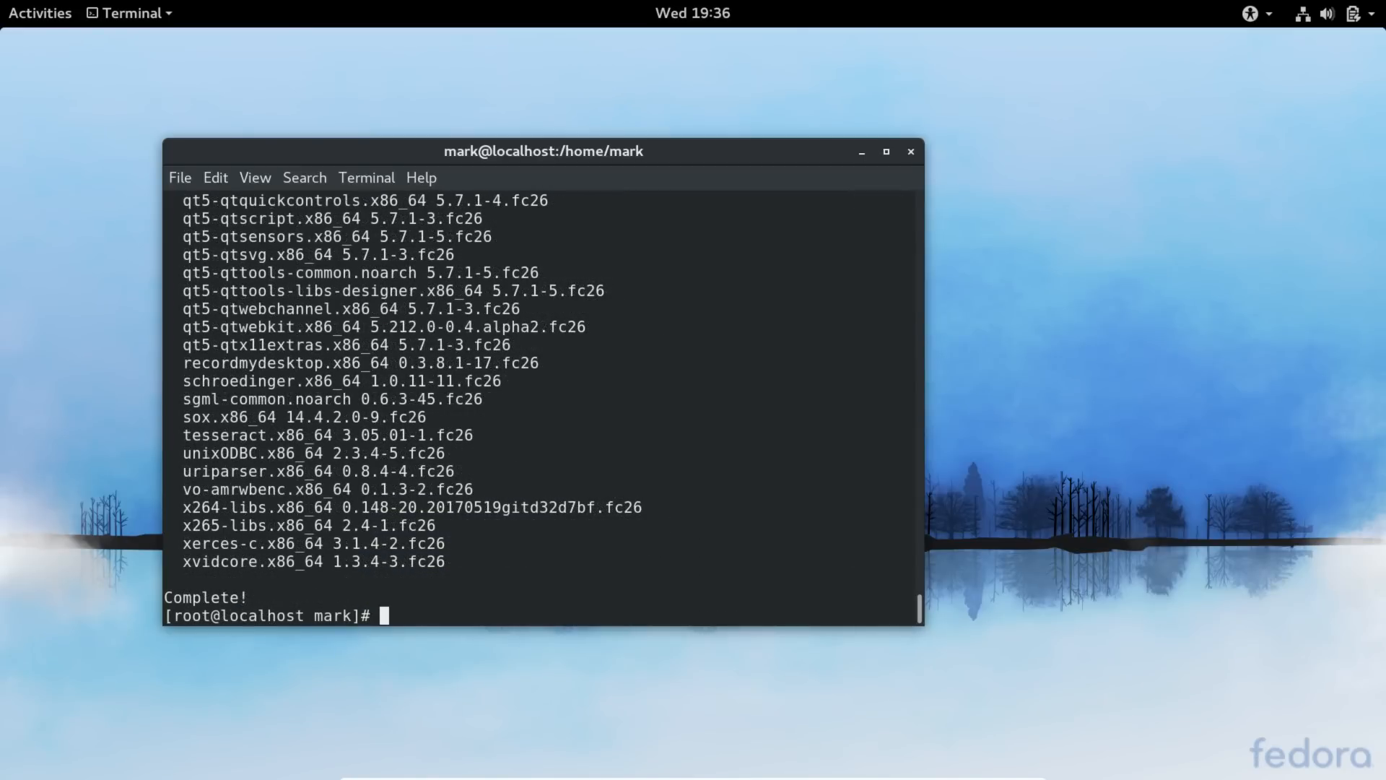
# Launch Kdenlive by searching "kden" in the Activities overview and minimize the Terminal window
pyautogui.click(41, 10)
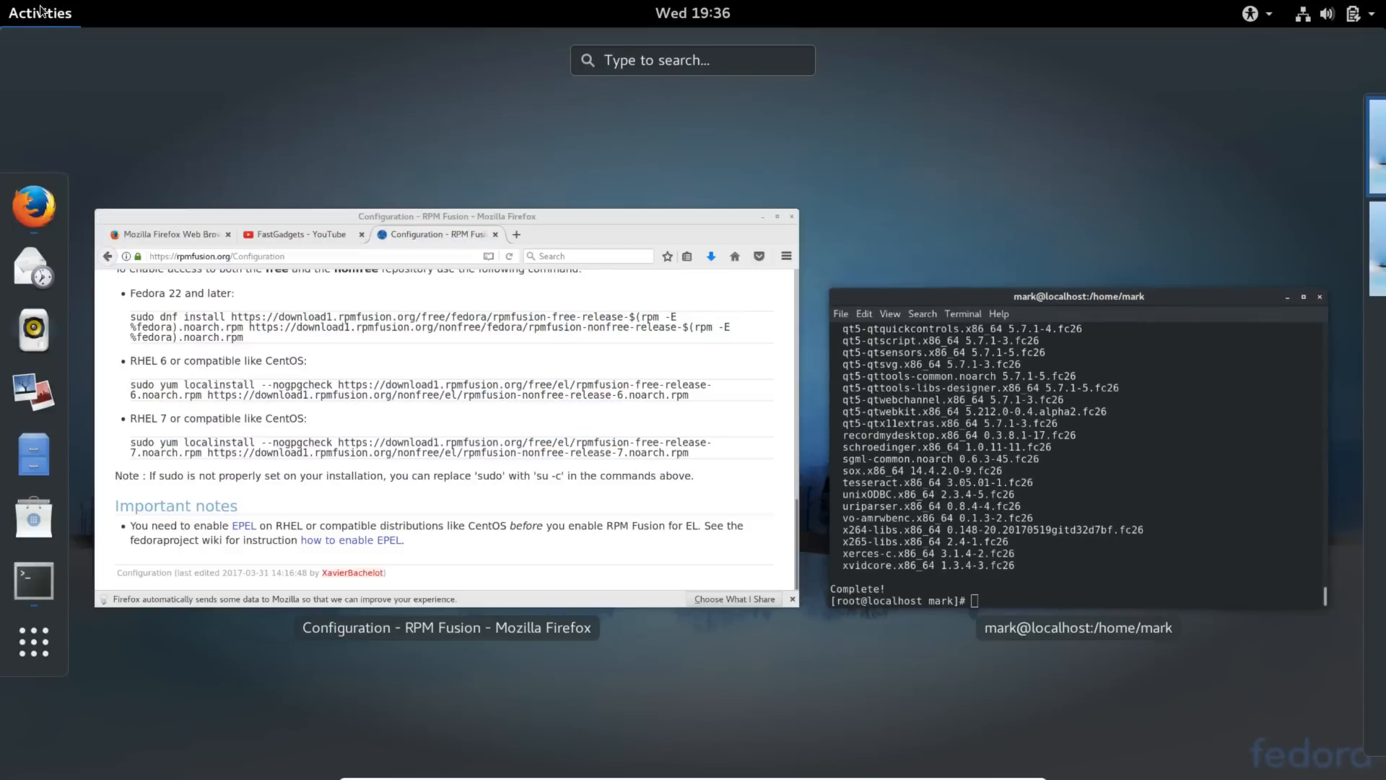
pyautogui.write('kden')
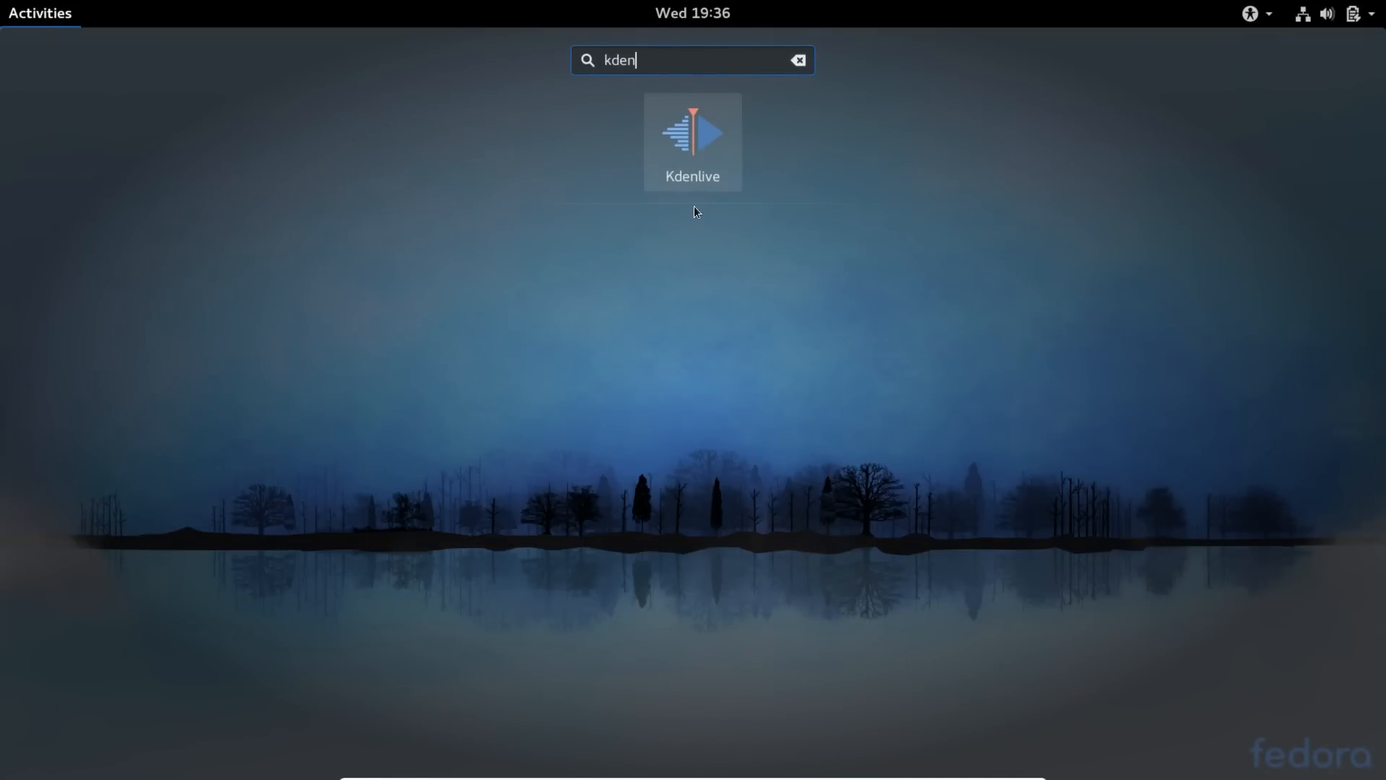
pyautogui.click(681, 137)
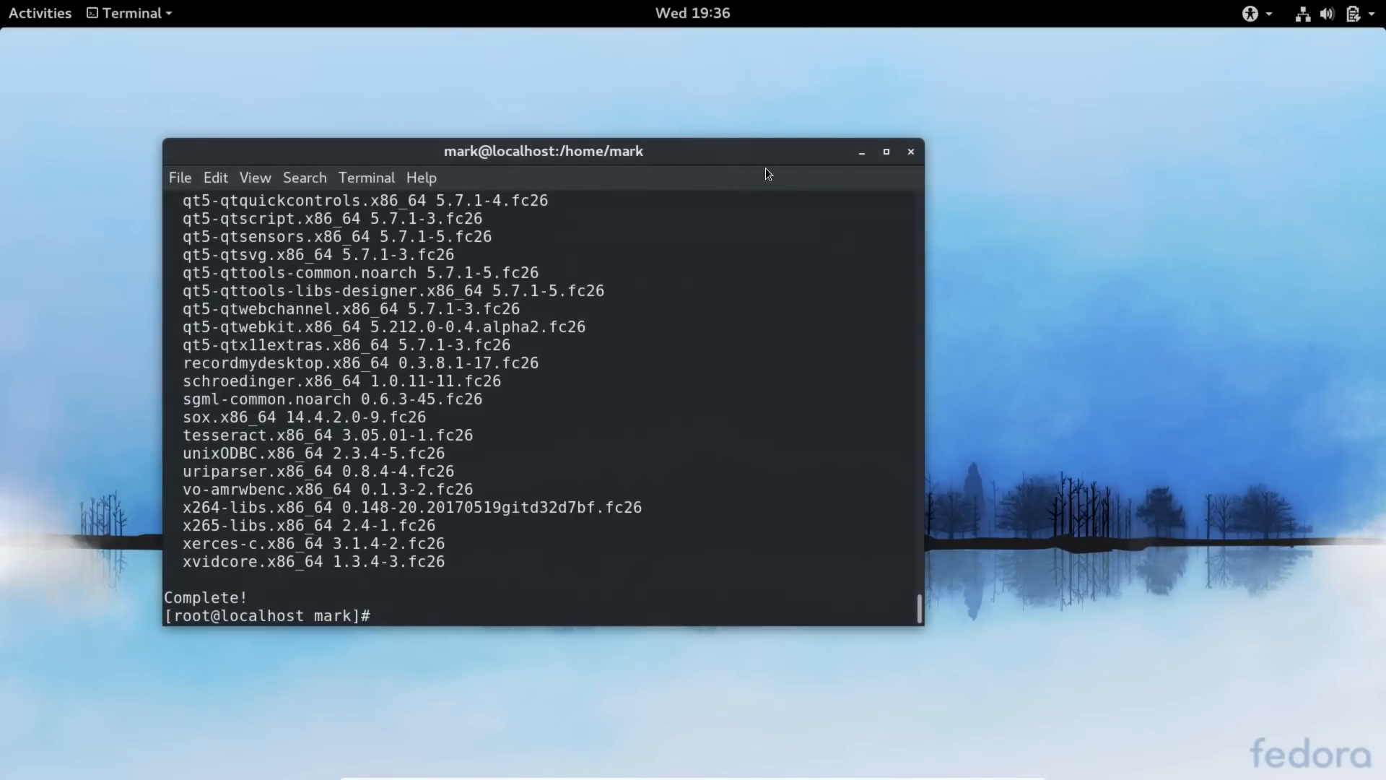
pyautogui.click(862, 155)
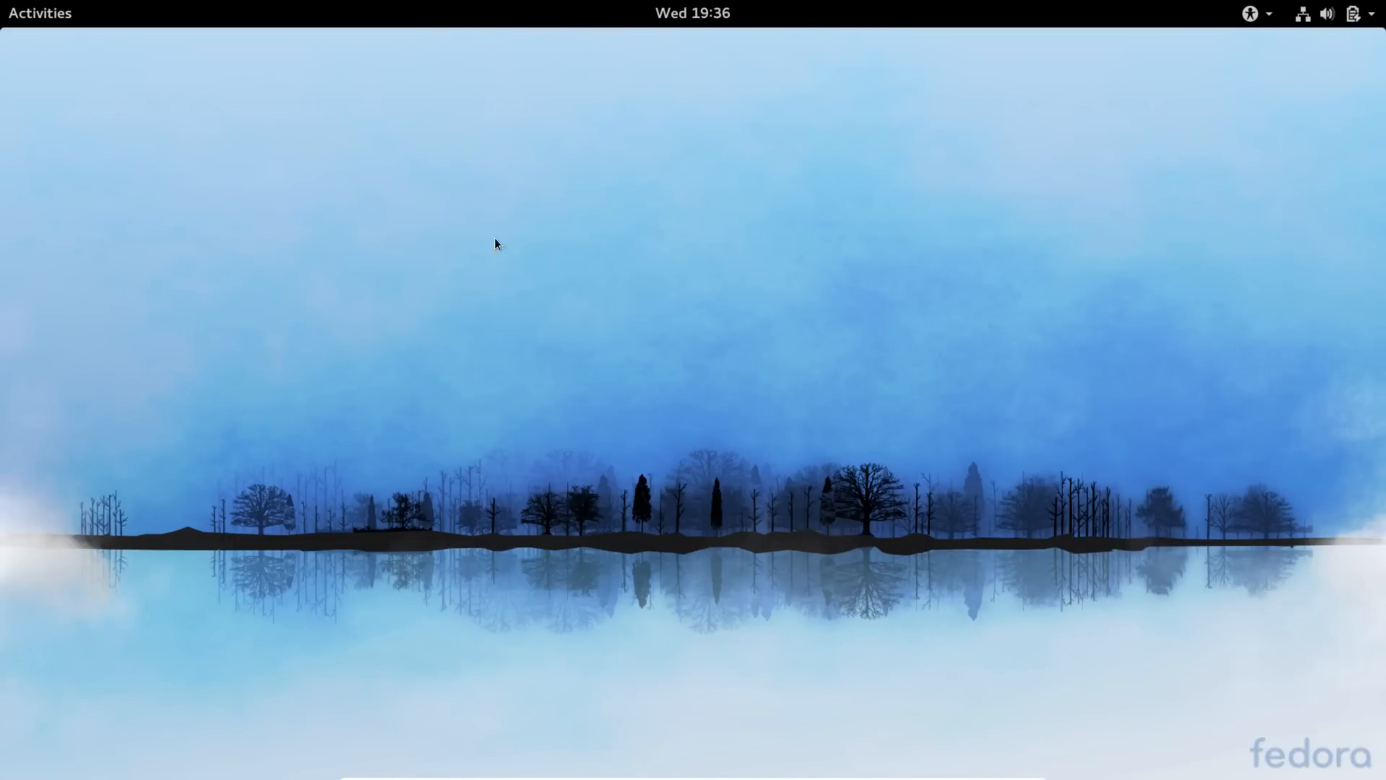
# Try to bring back the minimized Terminal window, and sign in to the desktop session again with the account password
pyautogui.click(24, 18)
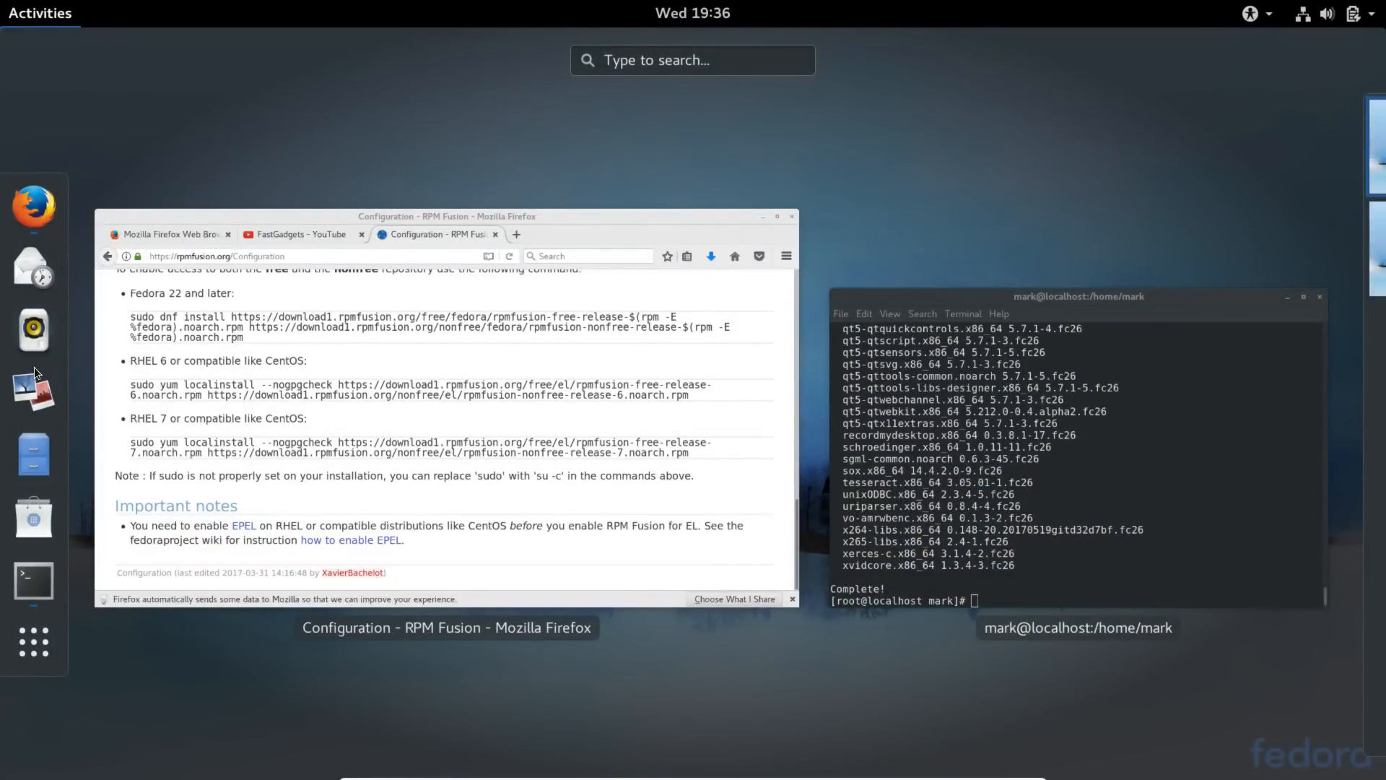
pyautogui.click(46, 579)
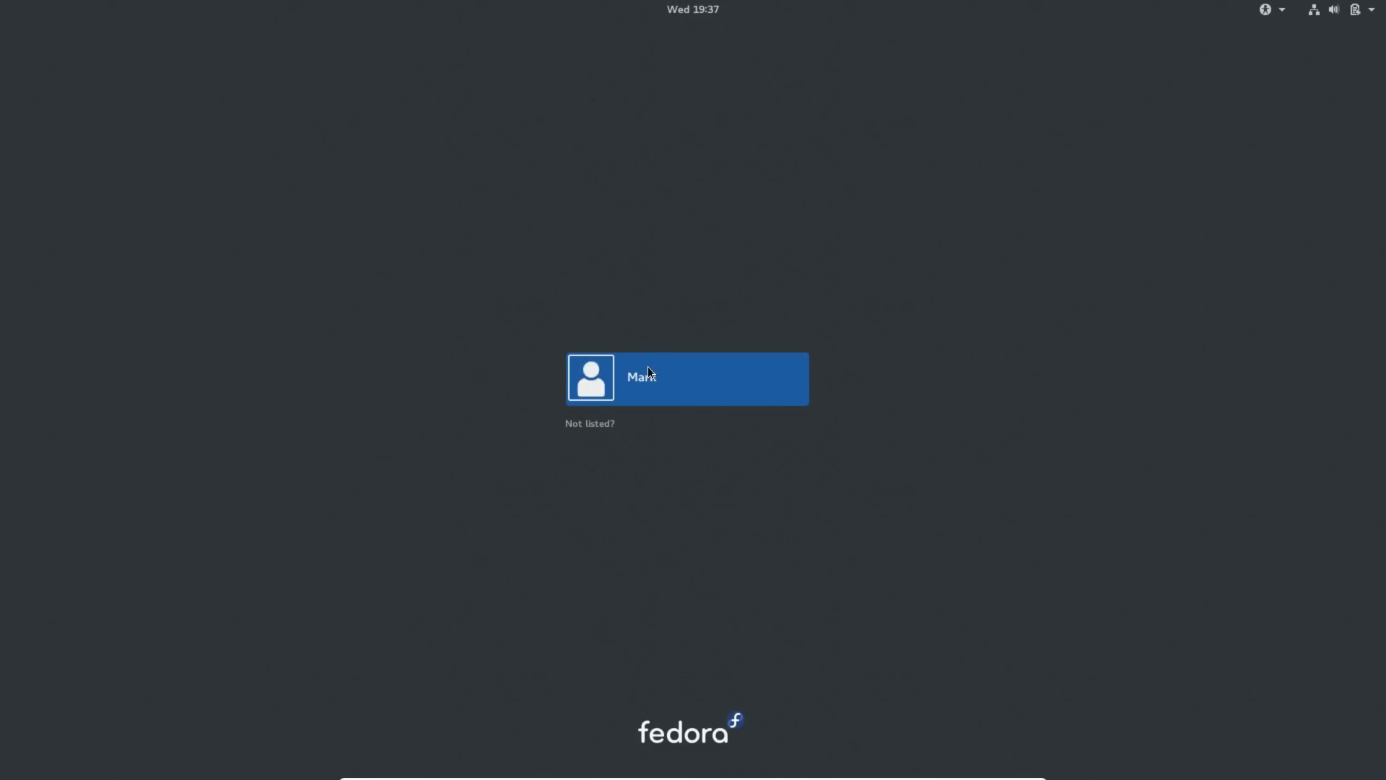
pyautogui.click(655, 383)
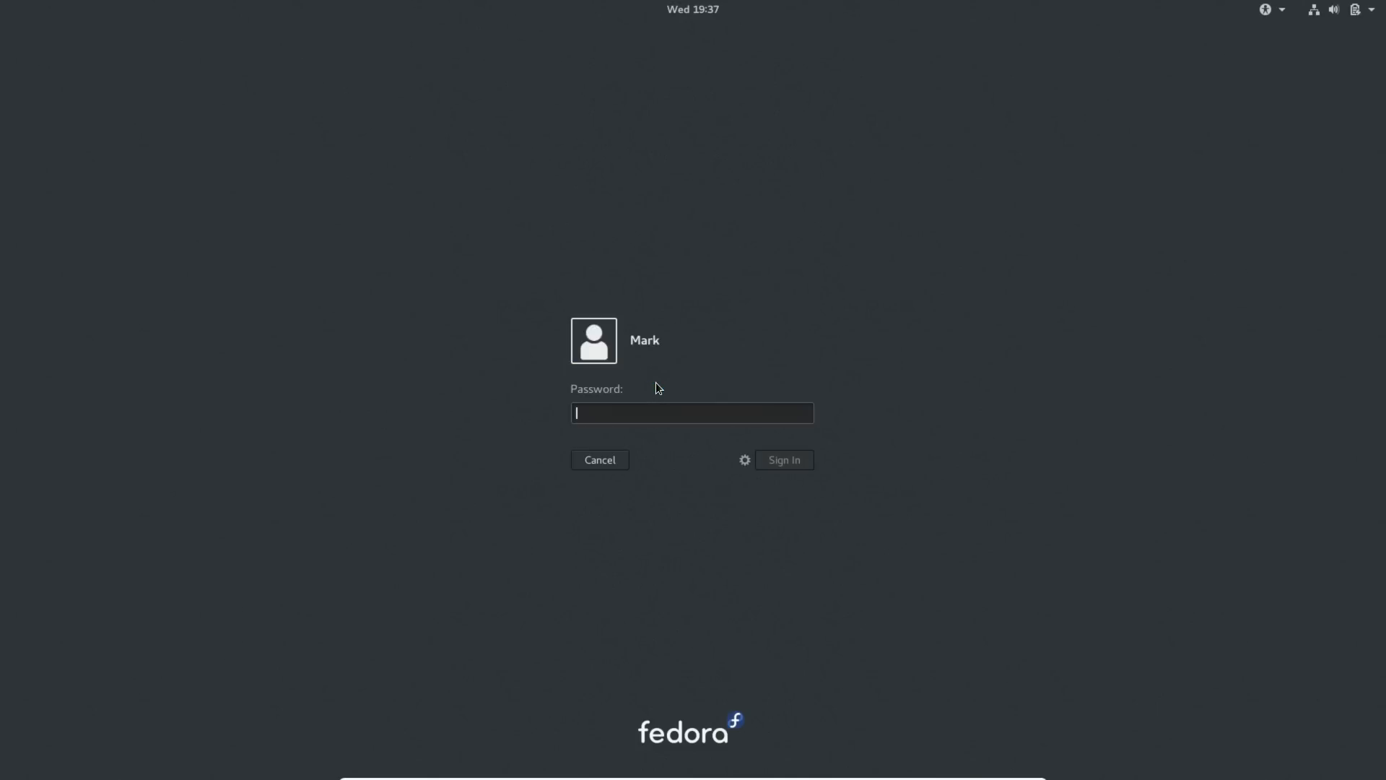
pyautogui.write('*********')
pyautogui.press('Return')
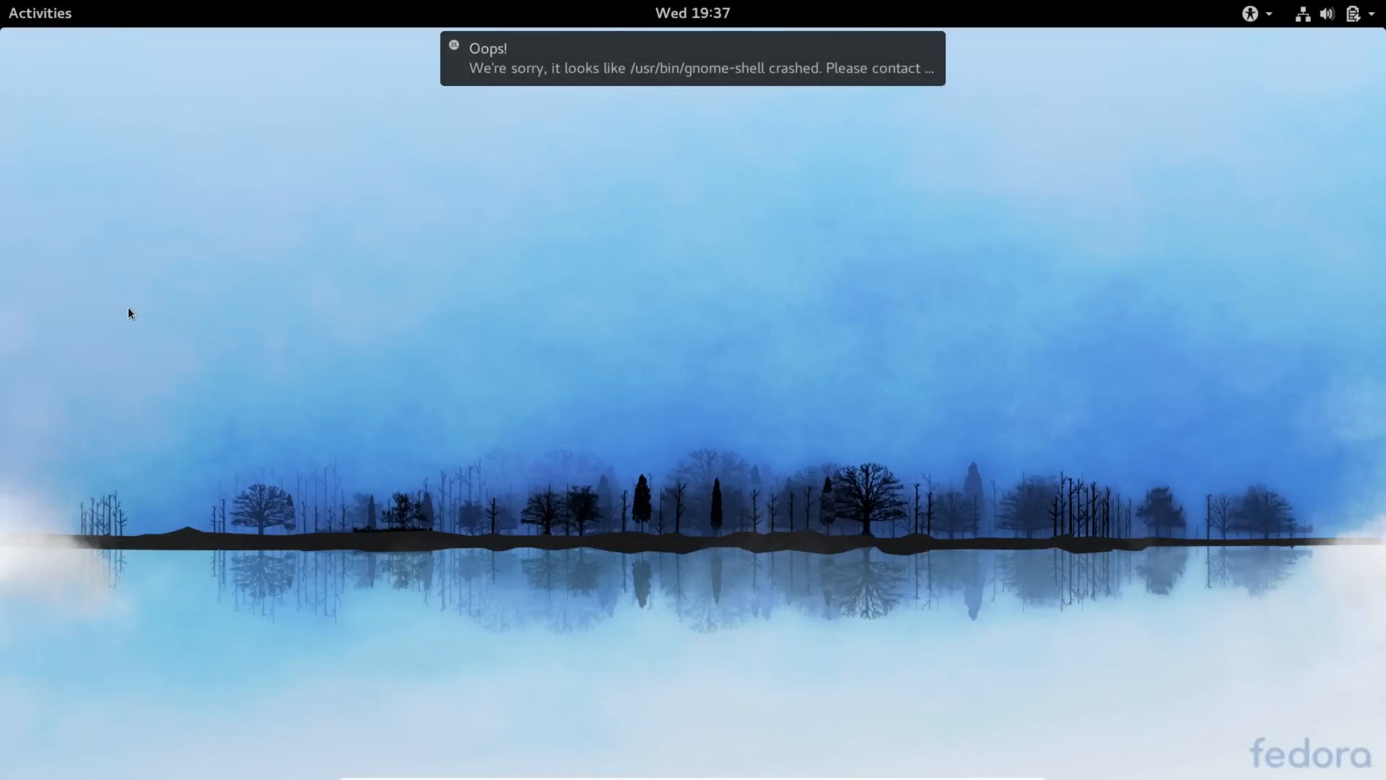
# Launch Kdenlive by searching "kden" in the Activities overview, accept the welcome dialog and maximize the Kdenlive window
pyautogui.moveTo(774, 70)
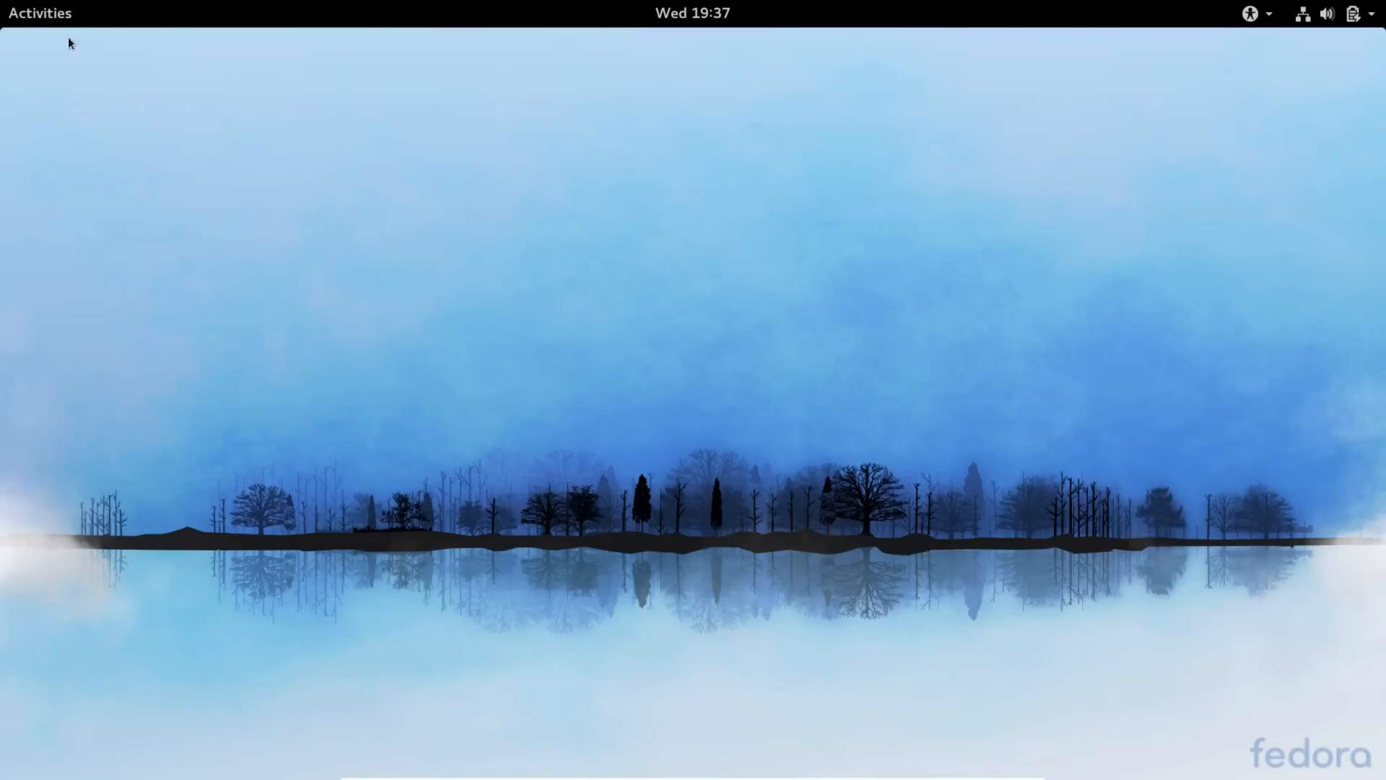
pyautogui.click(44, 20)
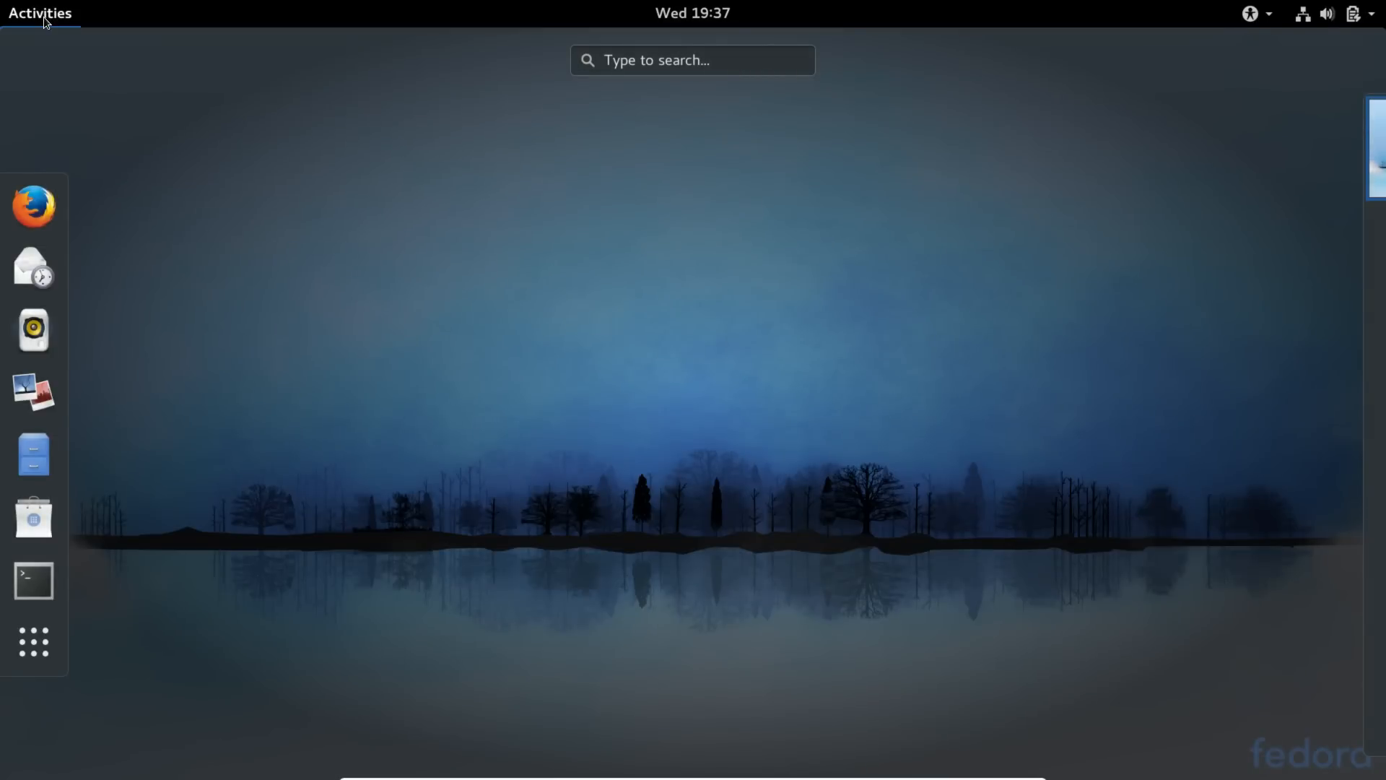
pyautogui.write('kden')
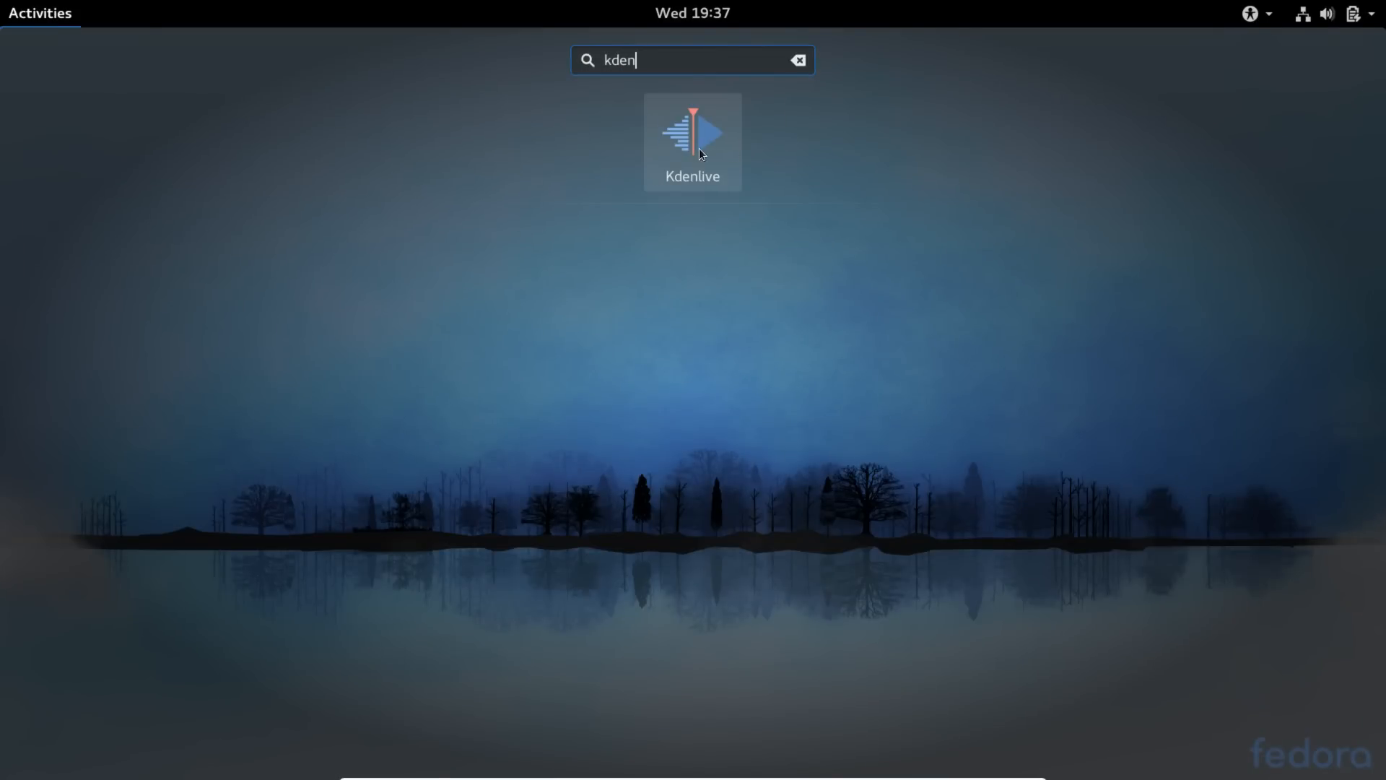
pyautogui.click(684, 144)
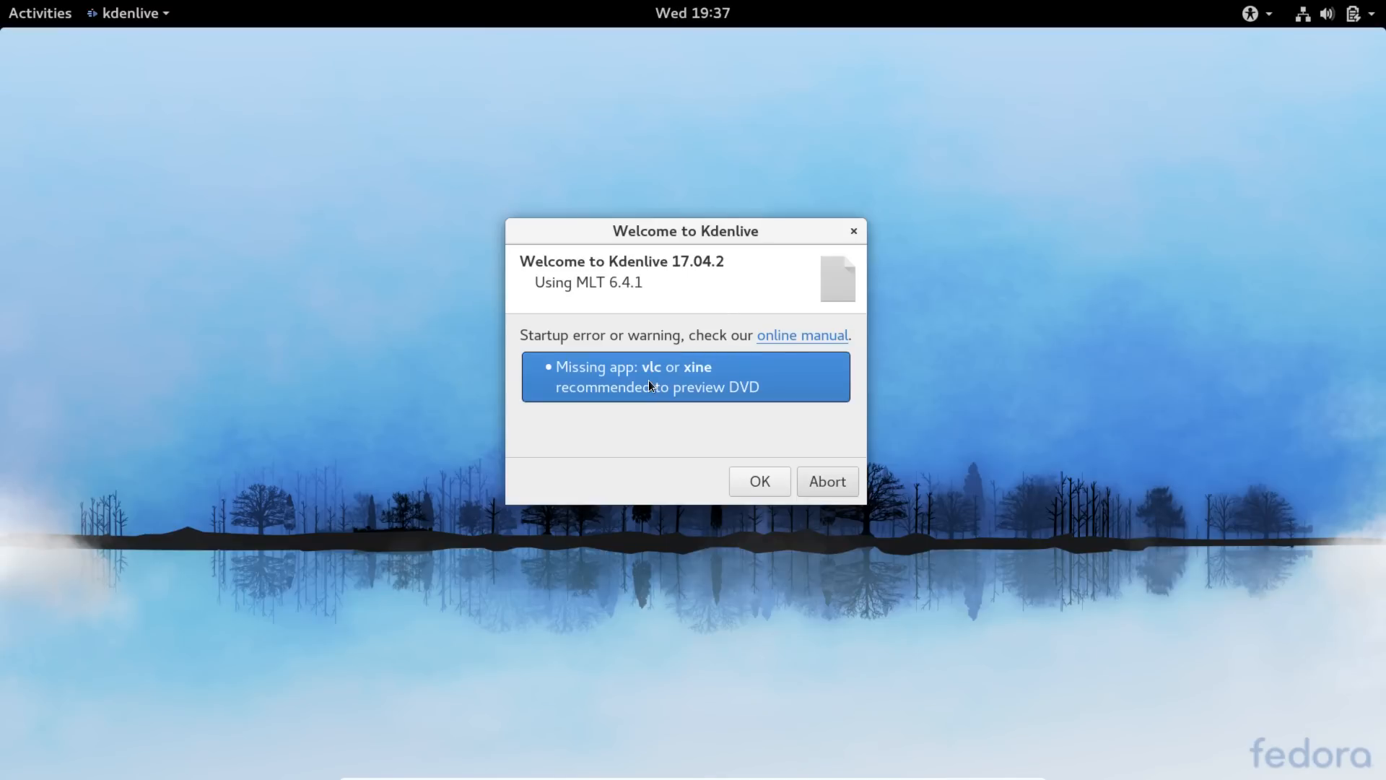
pyautogui.click(774, 488)
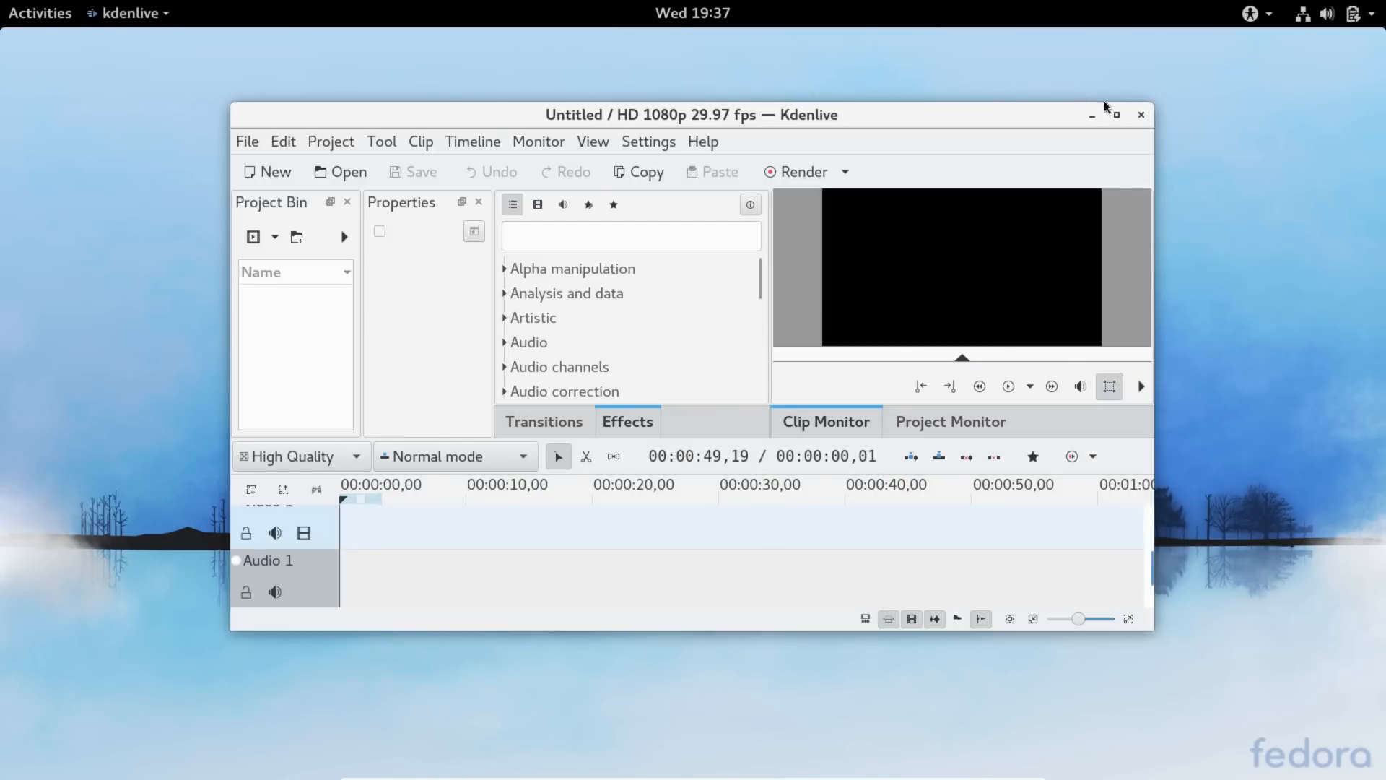
pyautogui.click(1119, 115)
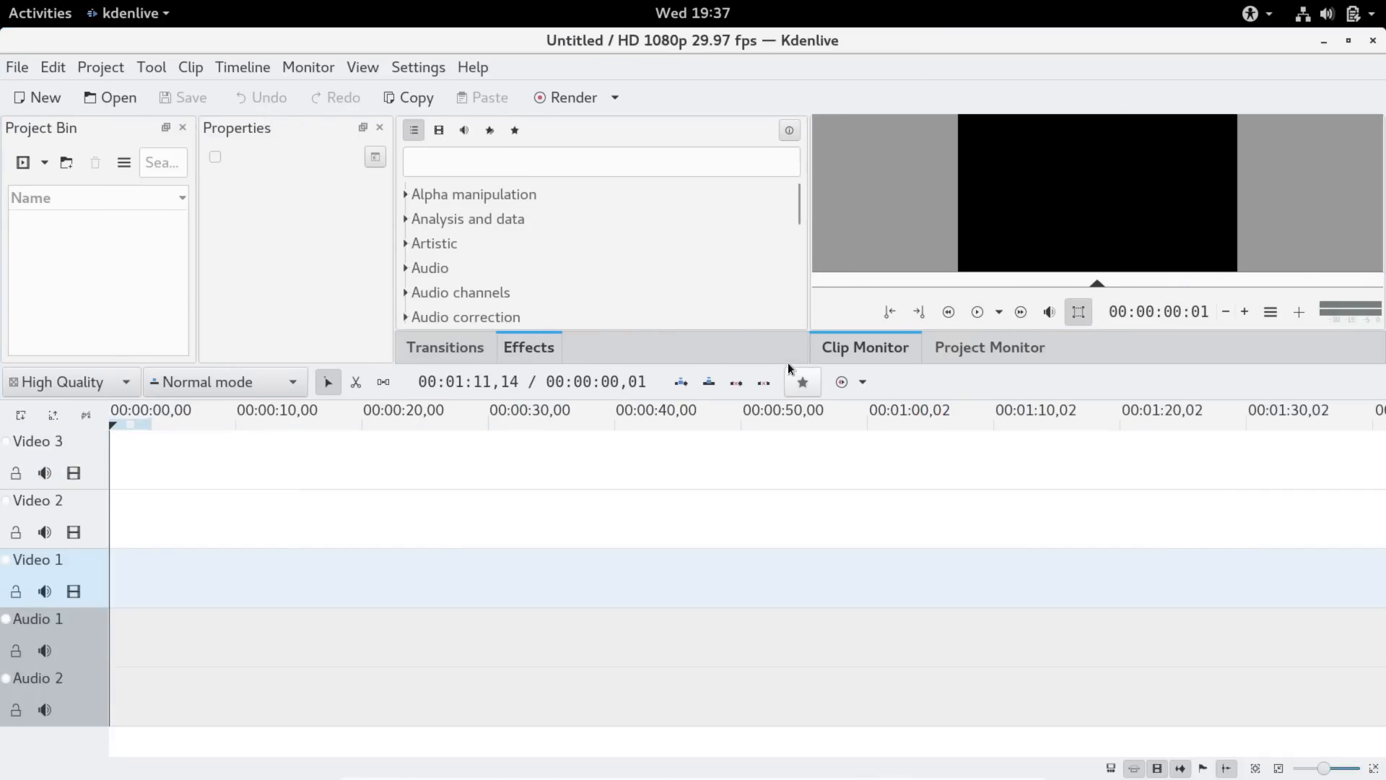
pyautogui.click(41, 10)
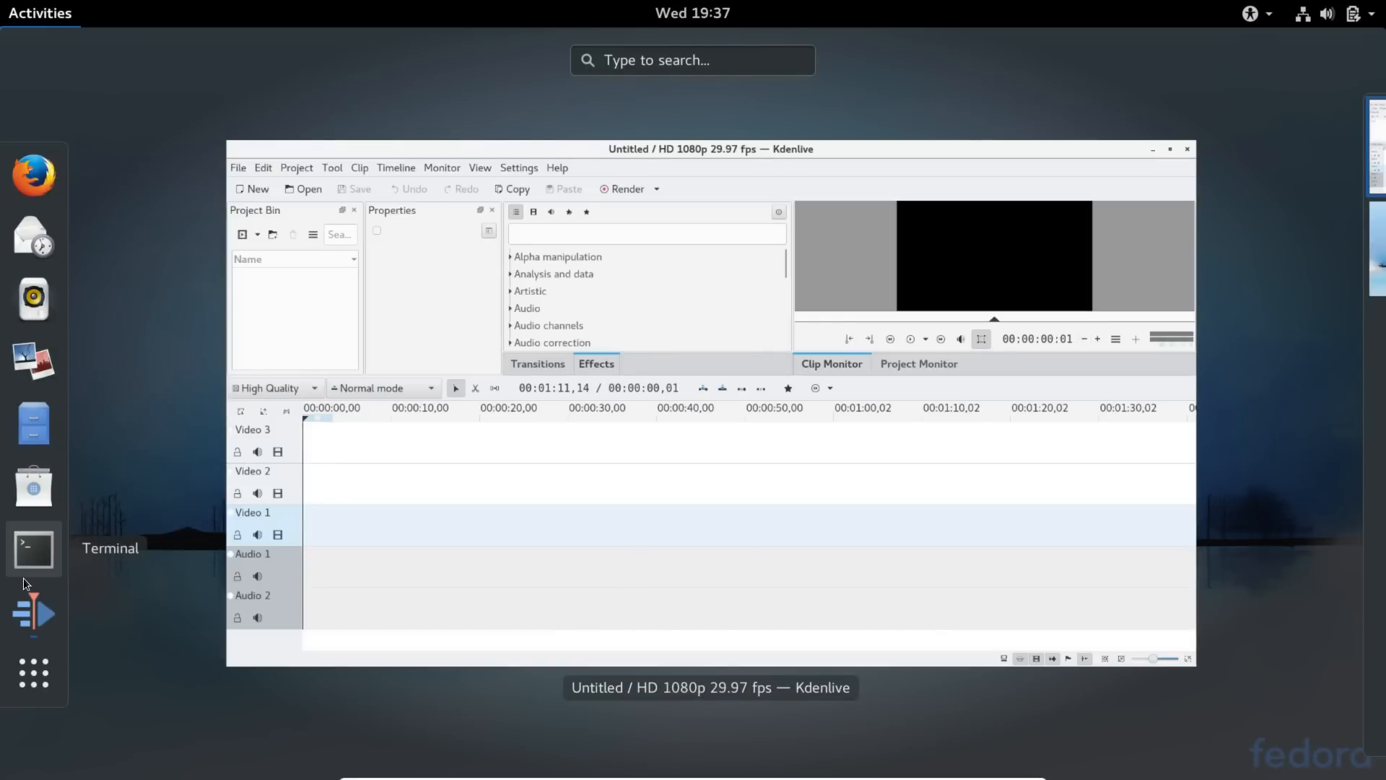
pyautogui.click(934, 521)
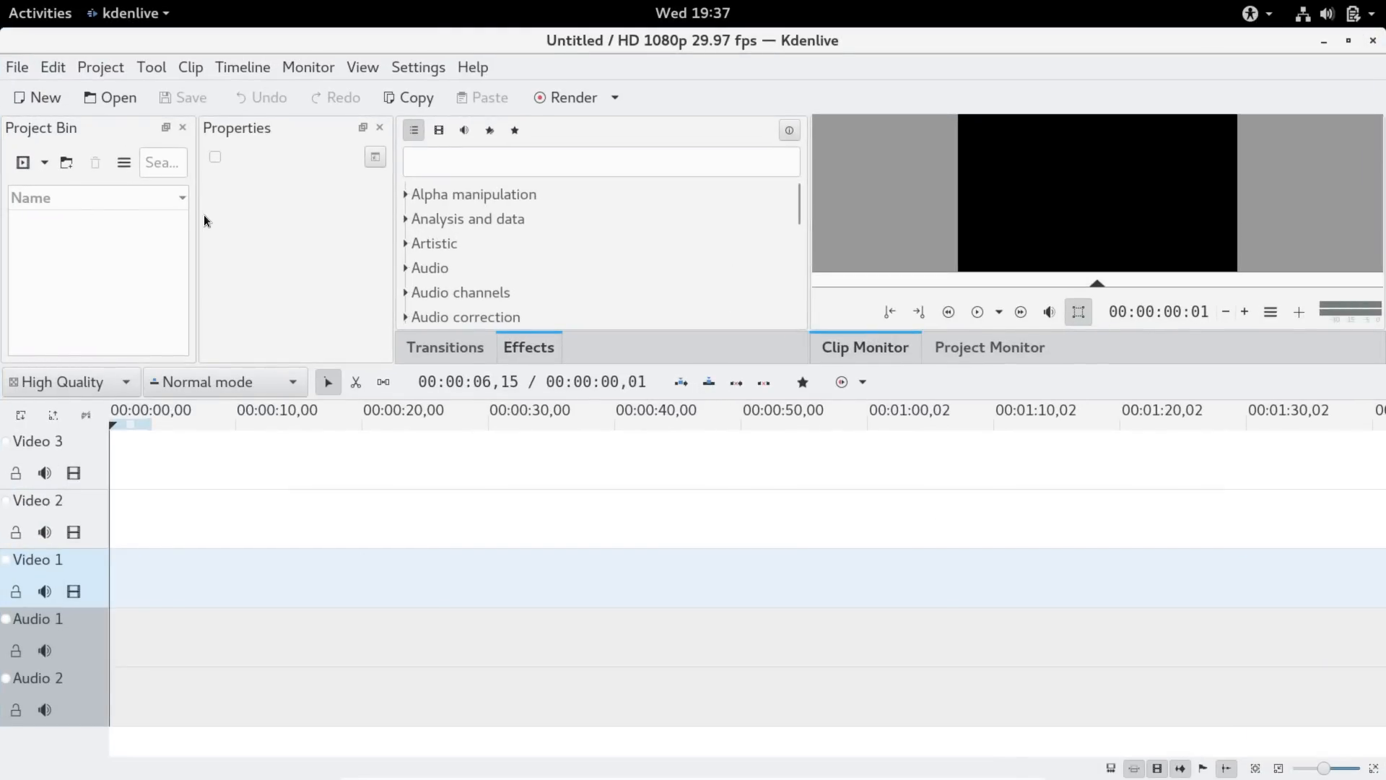
# View the transitions and effects lists while enlarging the panels above the timeline and widening the Project Bin
pyautogui.click(441, 352)
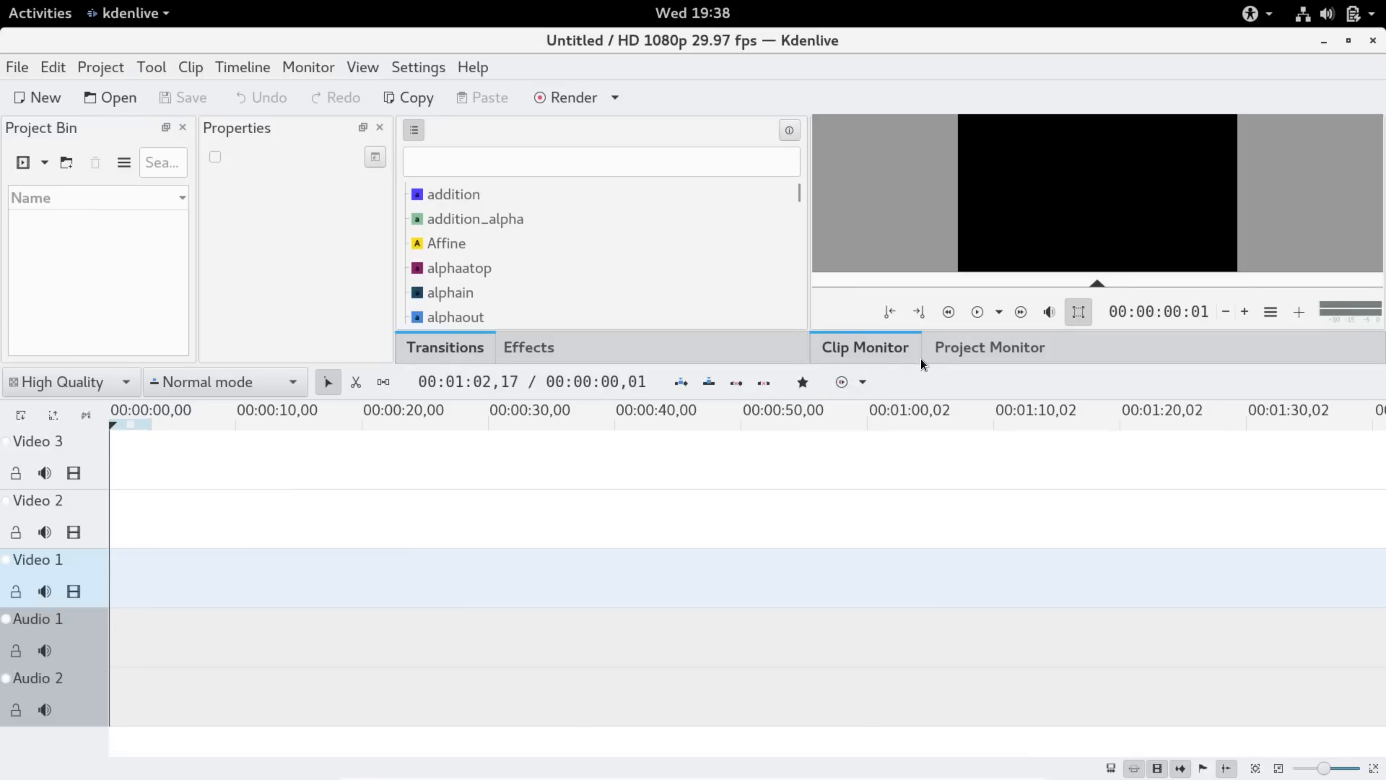
pyautogui.moveTo(921, 362); pyautogui.dragTo(924, 529)
pyautogui.click(547, 516)
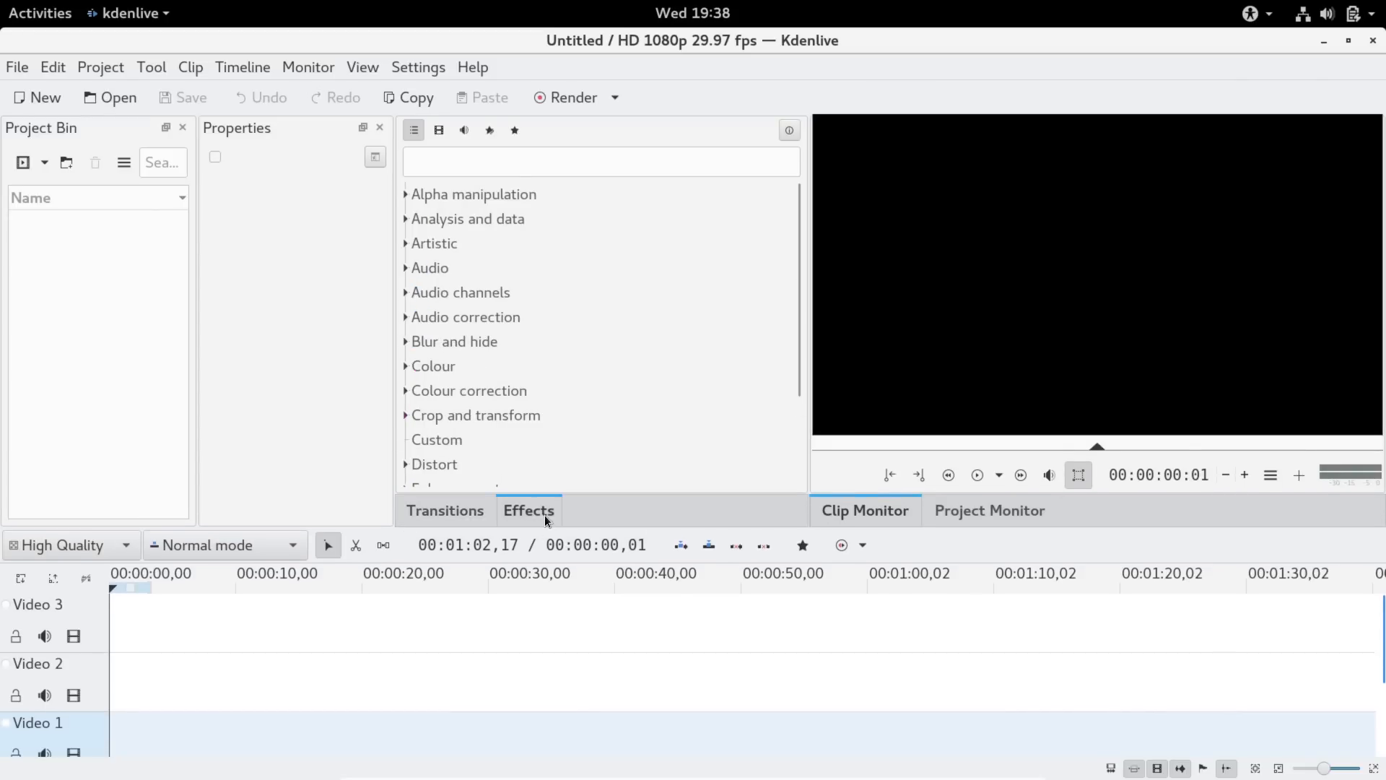
pyautogui.moveTo(196, 355); pyautogui.dragTo(265, 362)
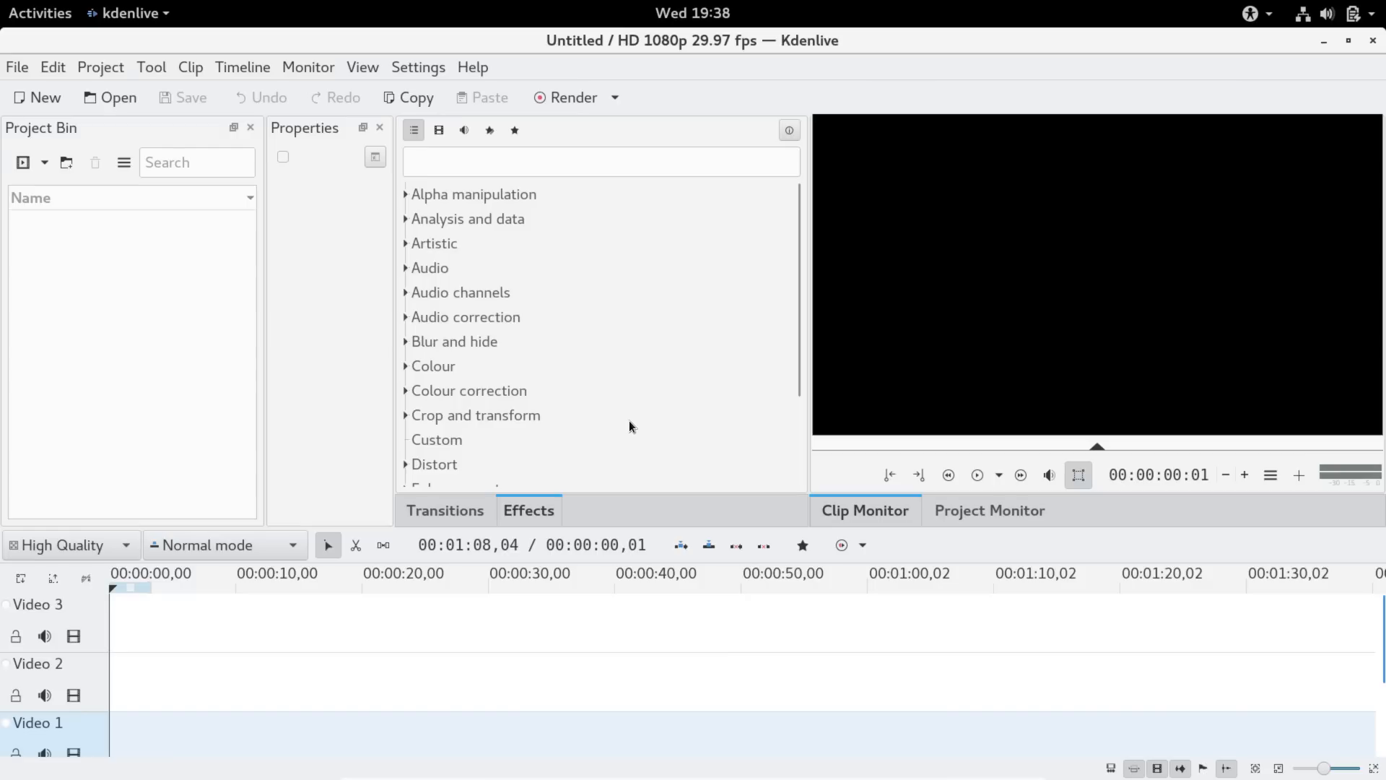
# Look over the project rendering options, dismiss them without rendering and close Kdenlive
pyautogui.click(563, 107)
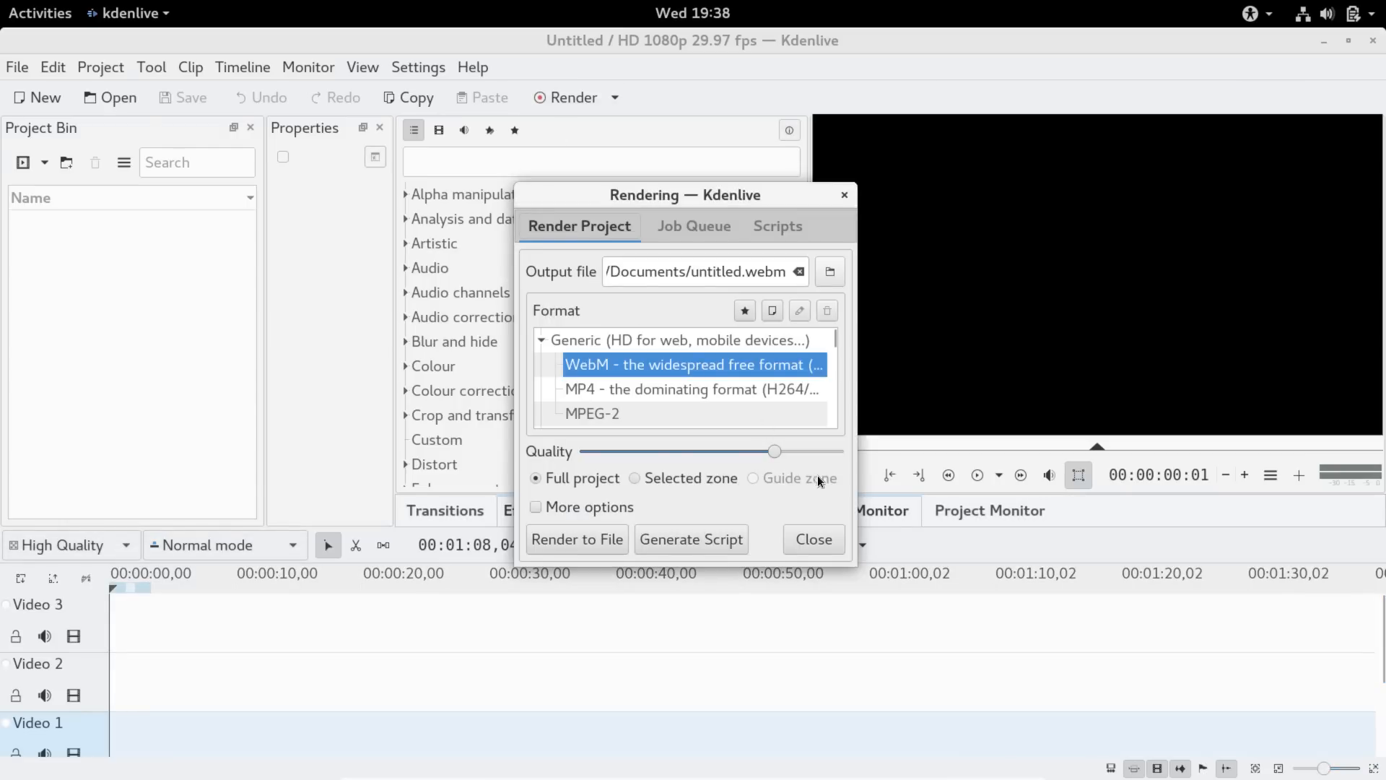
pyautogui.click(813, 546)
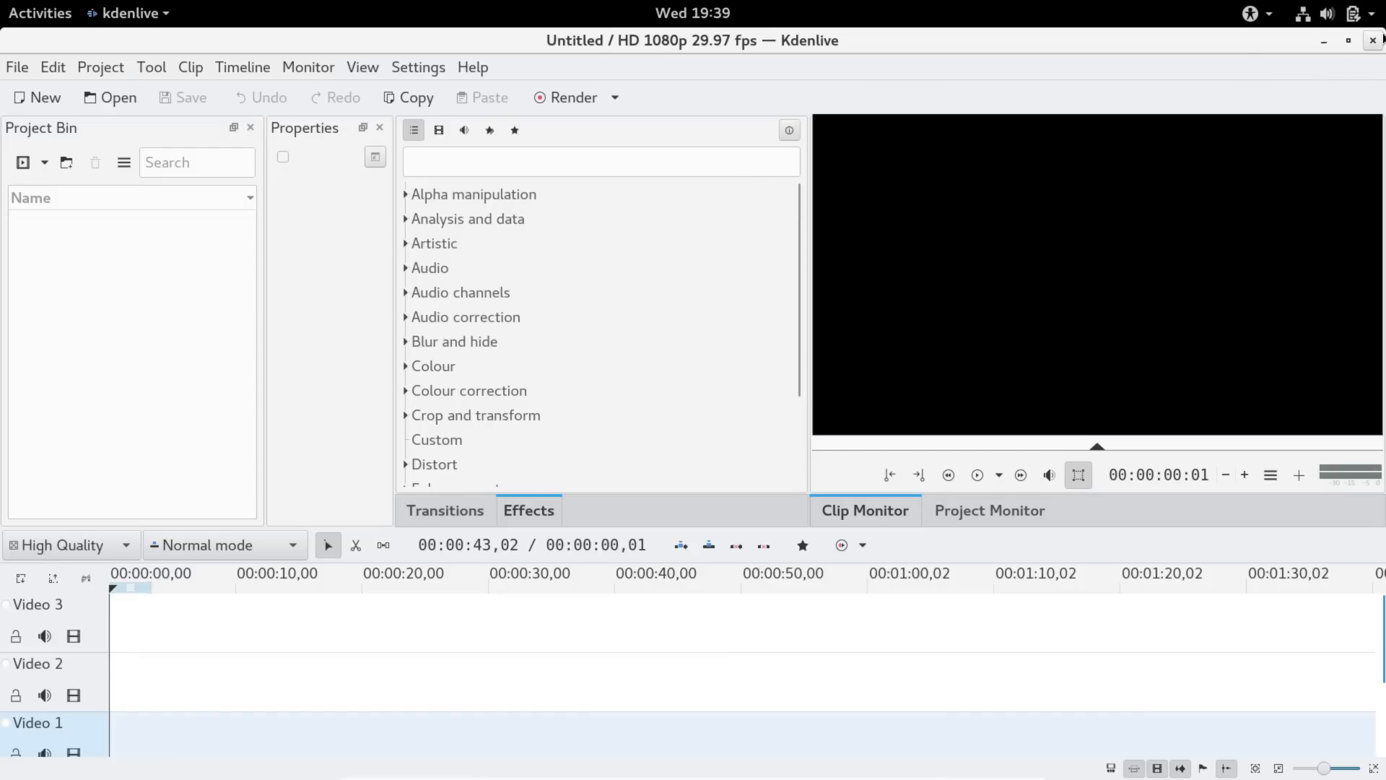
pyautogui.click(1373, 41)
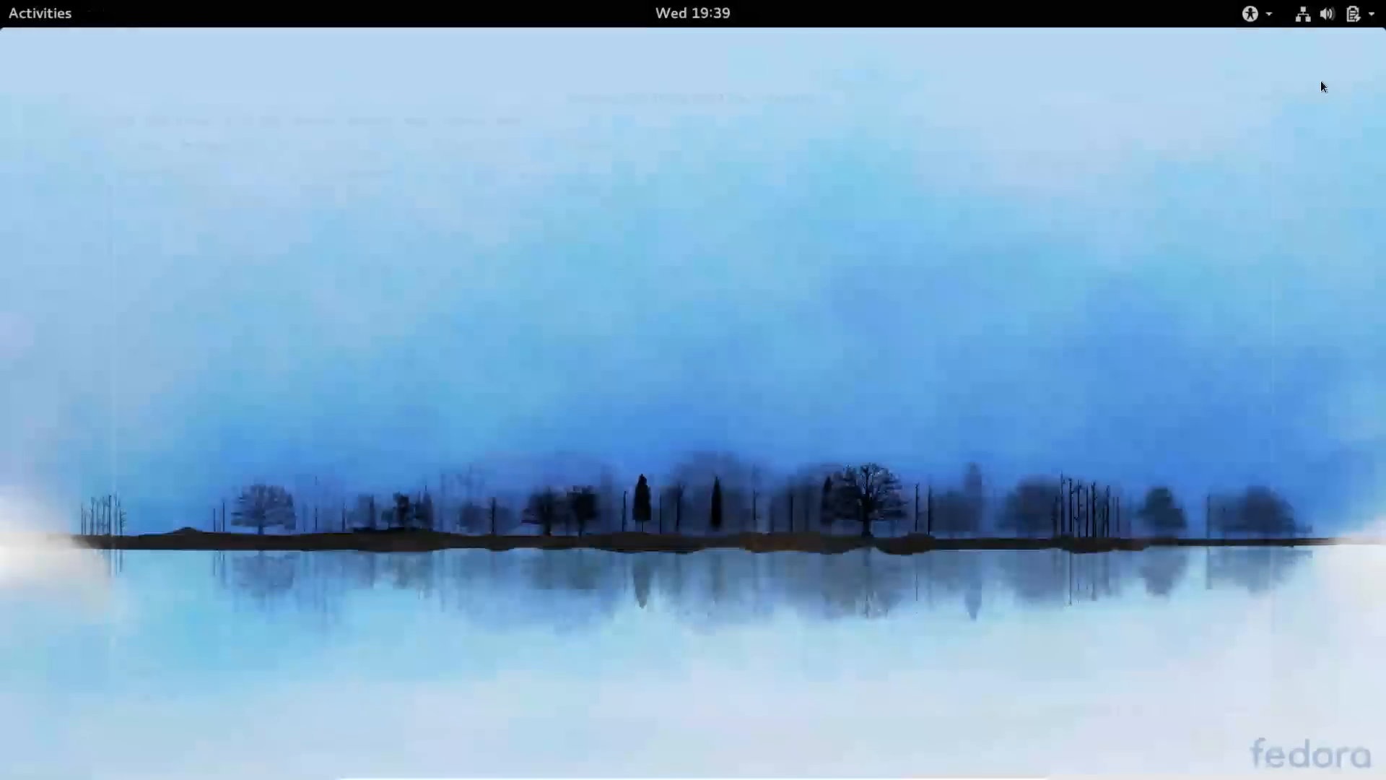
# Look through all installed applications, open LibreOffice Writer for a look at its blank document and close it
pyautogui.click(39, 15)
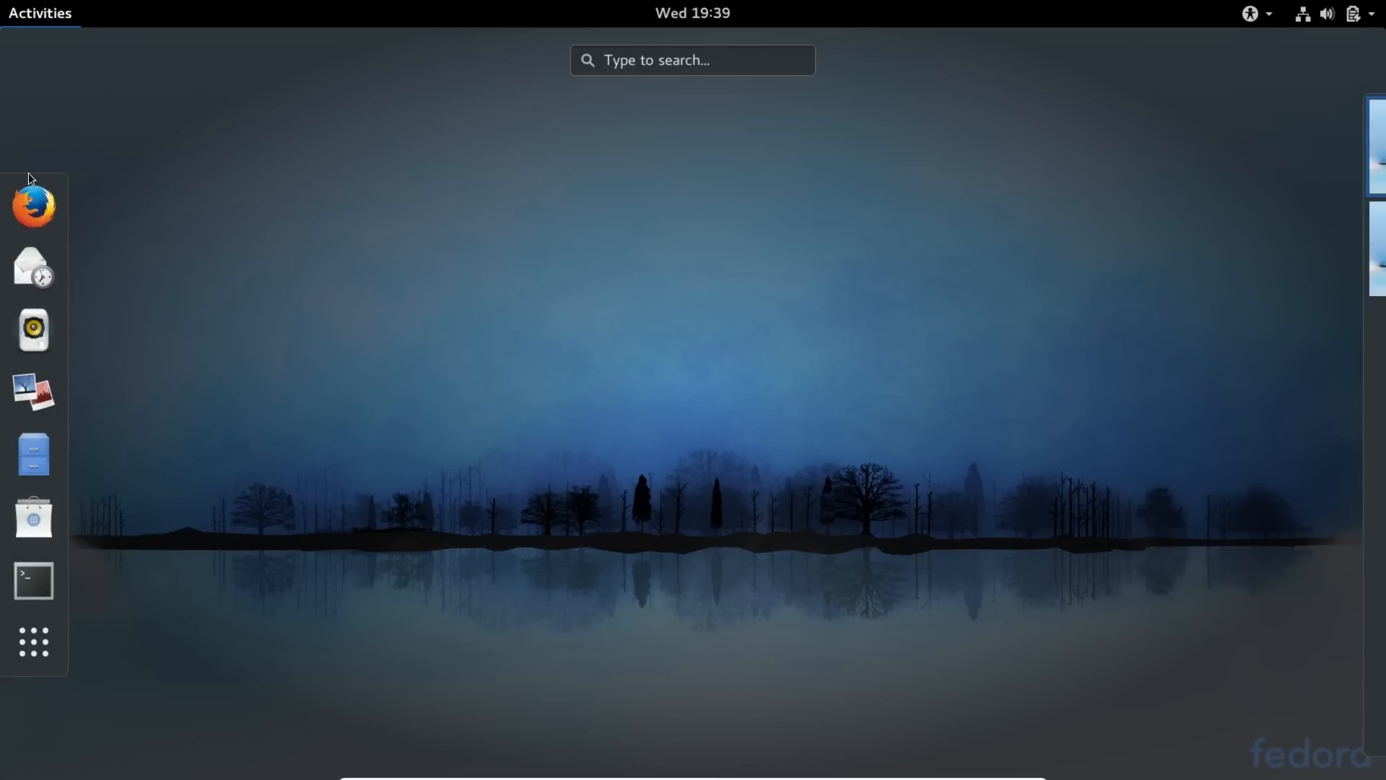
pyautogui.click(48, 651)
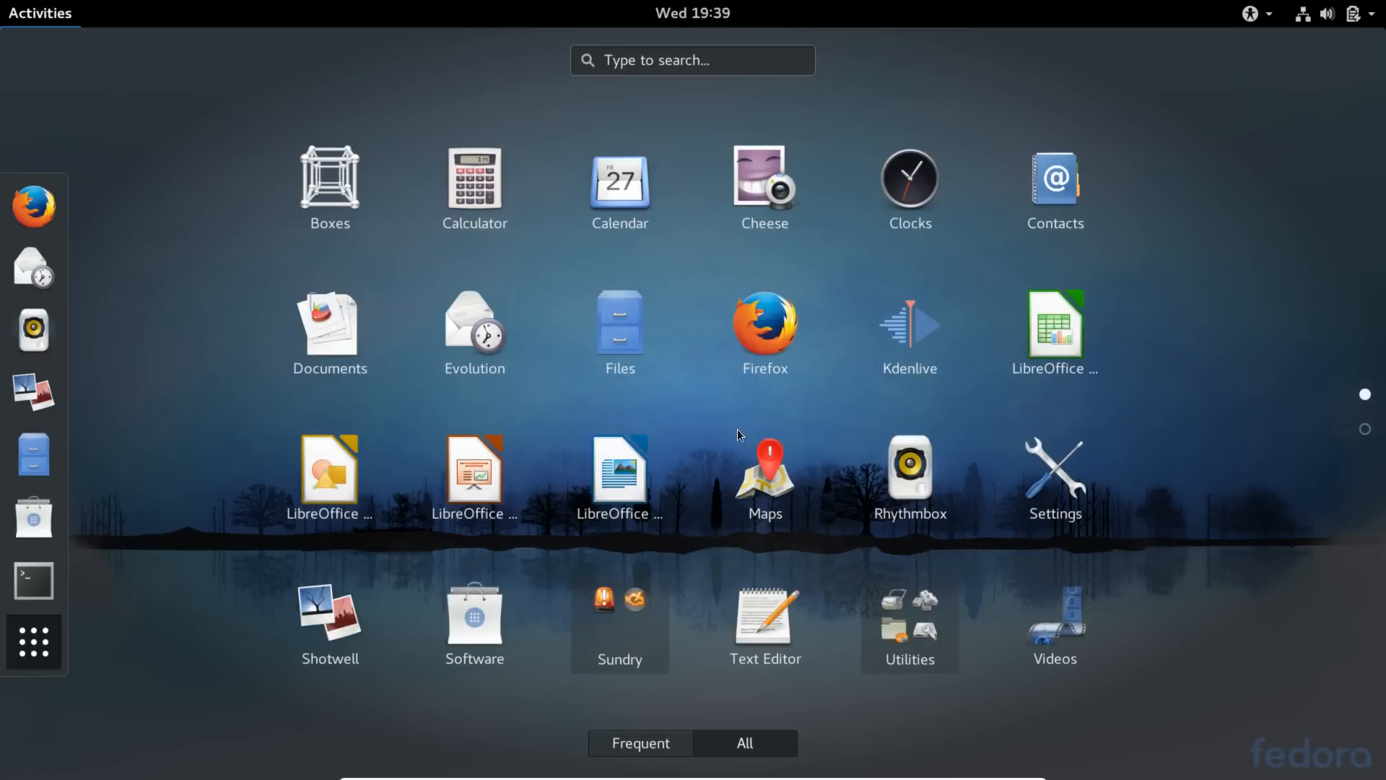
pyautogui.scroll(-1, 738, 434)
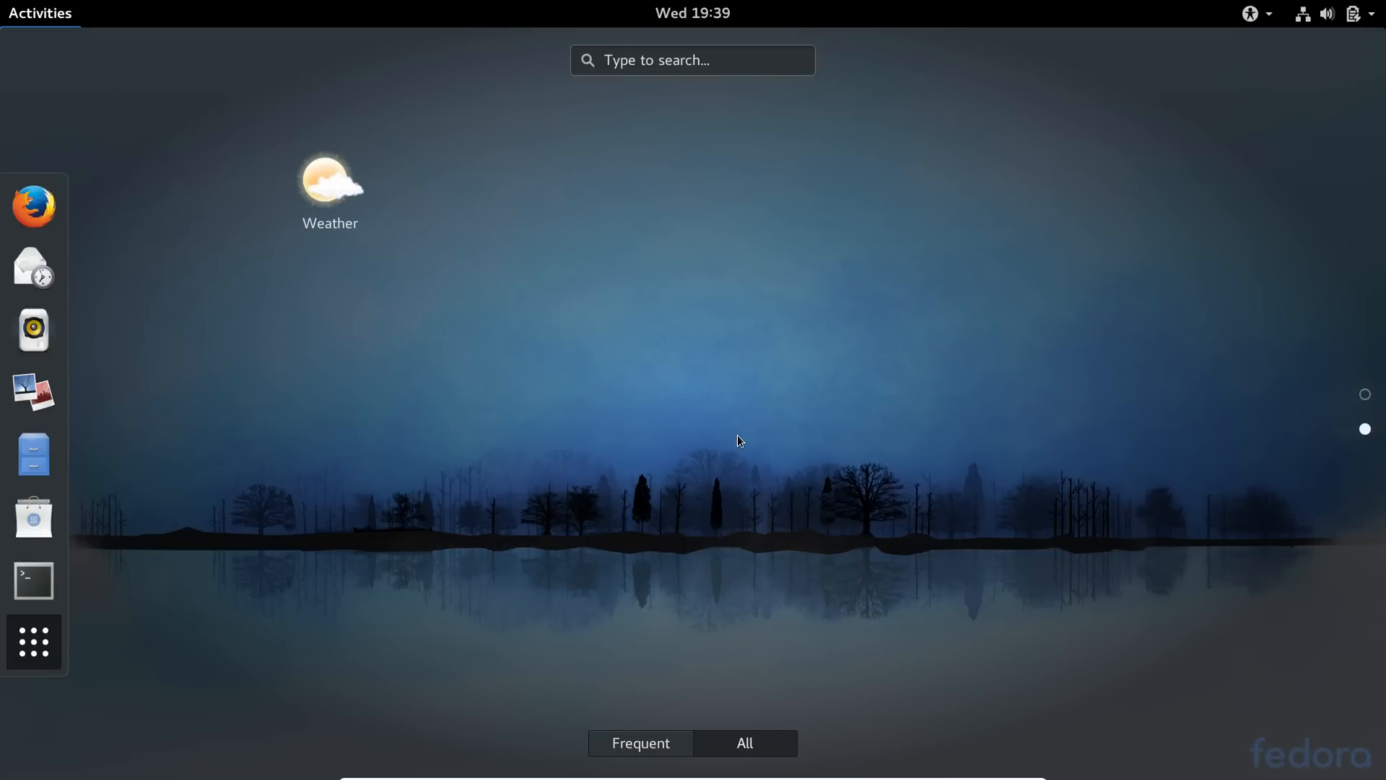
pyautogui.scroll(1, 737, 434)
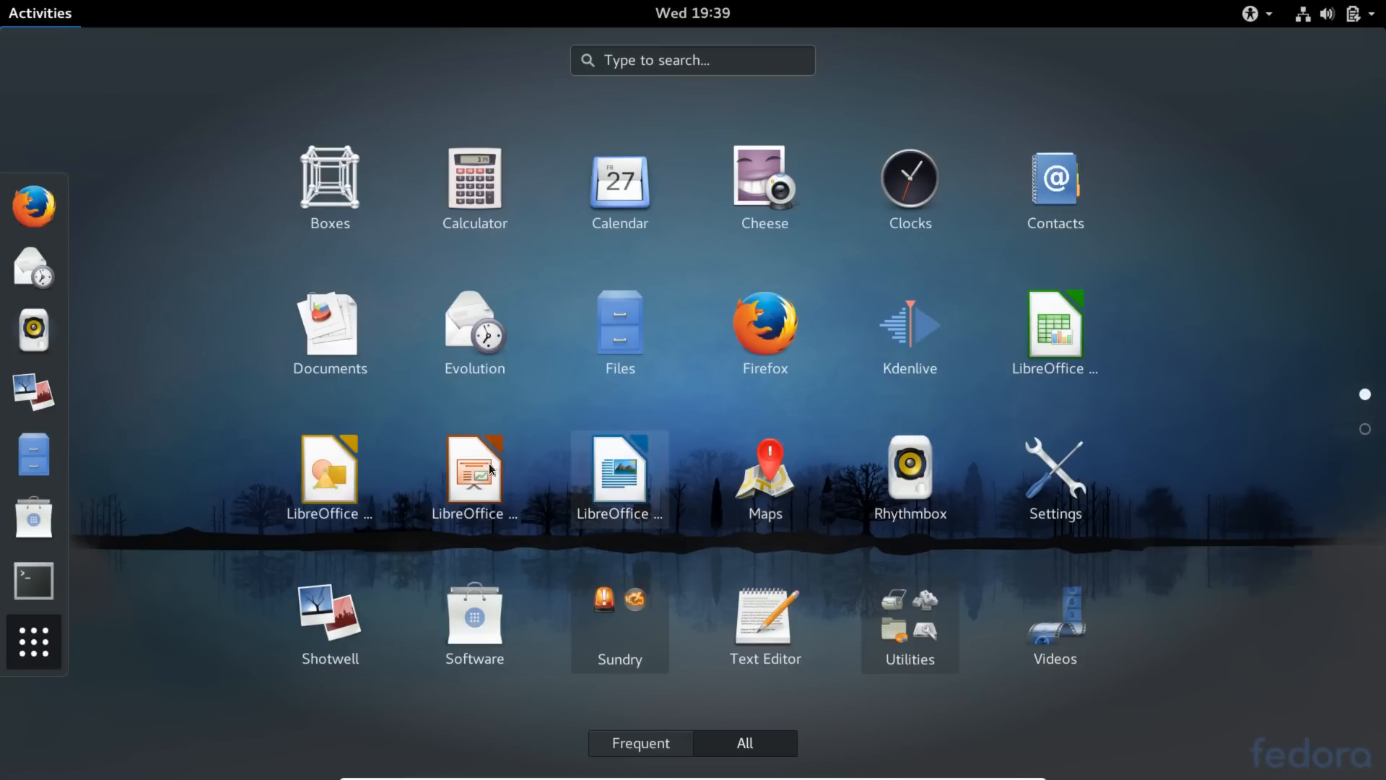
pyautogui.click(617, 490)
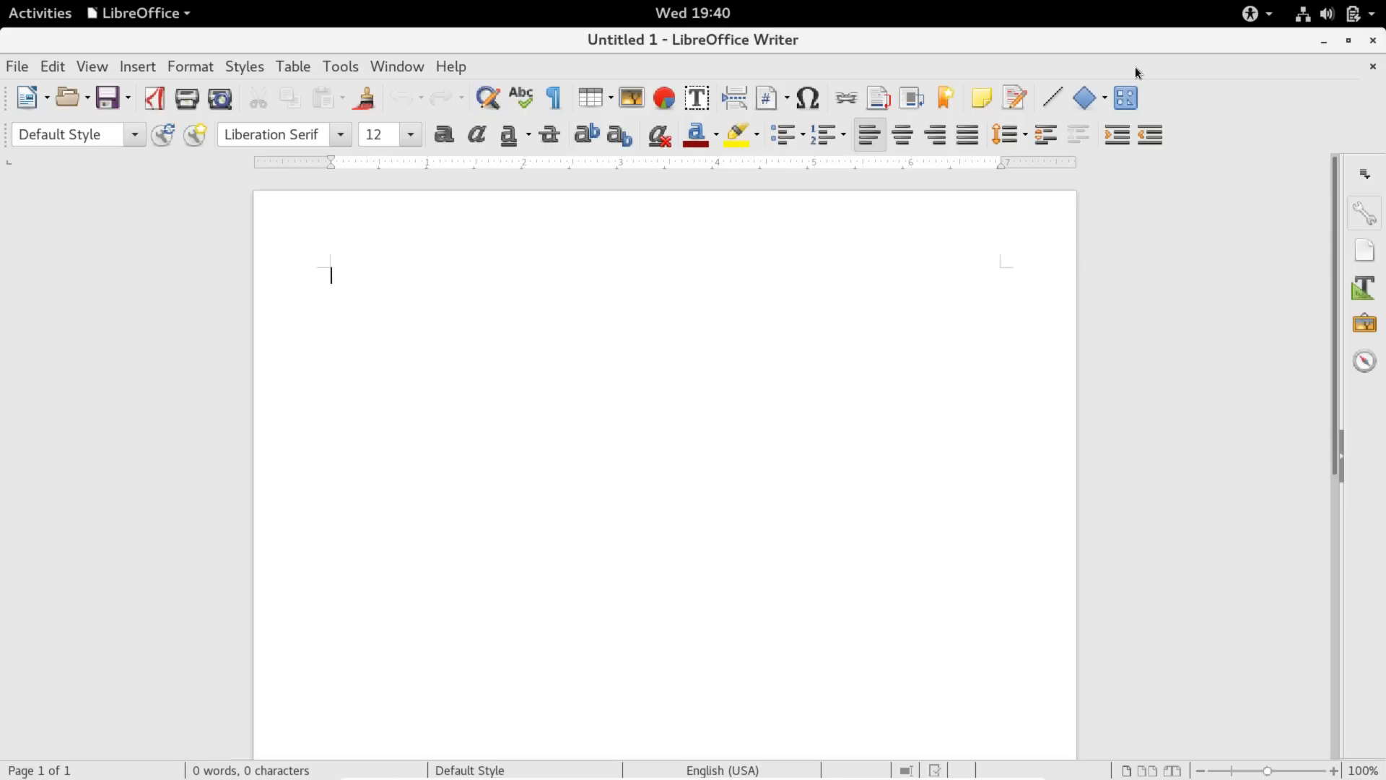
pyautogui.click(1373, 40)
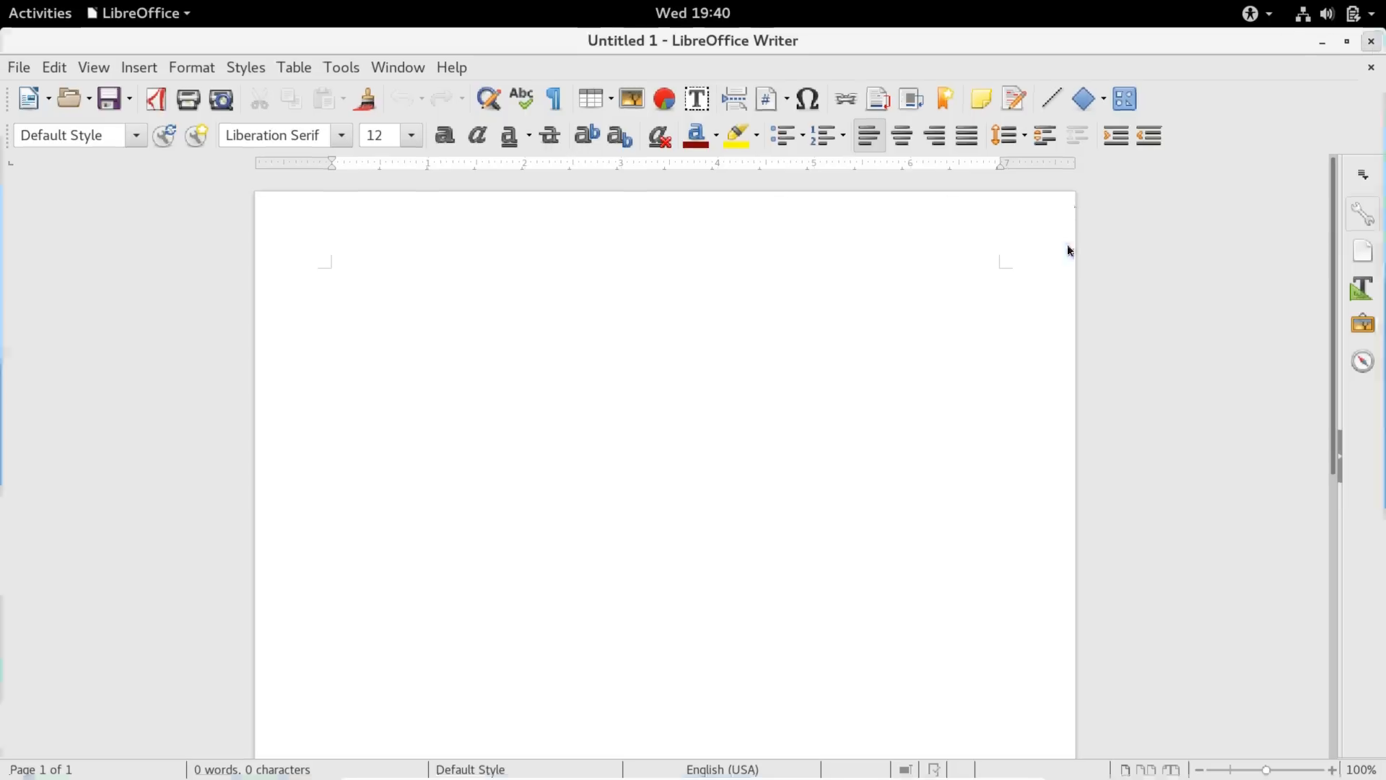
# Open a Terminal and start a root shell with "sudo bash", authenticating with the account password
pyautogui.click(36, 11)
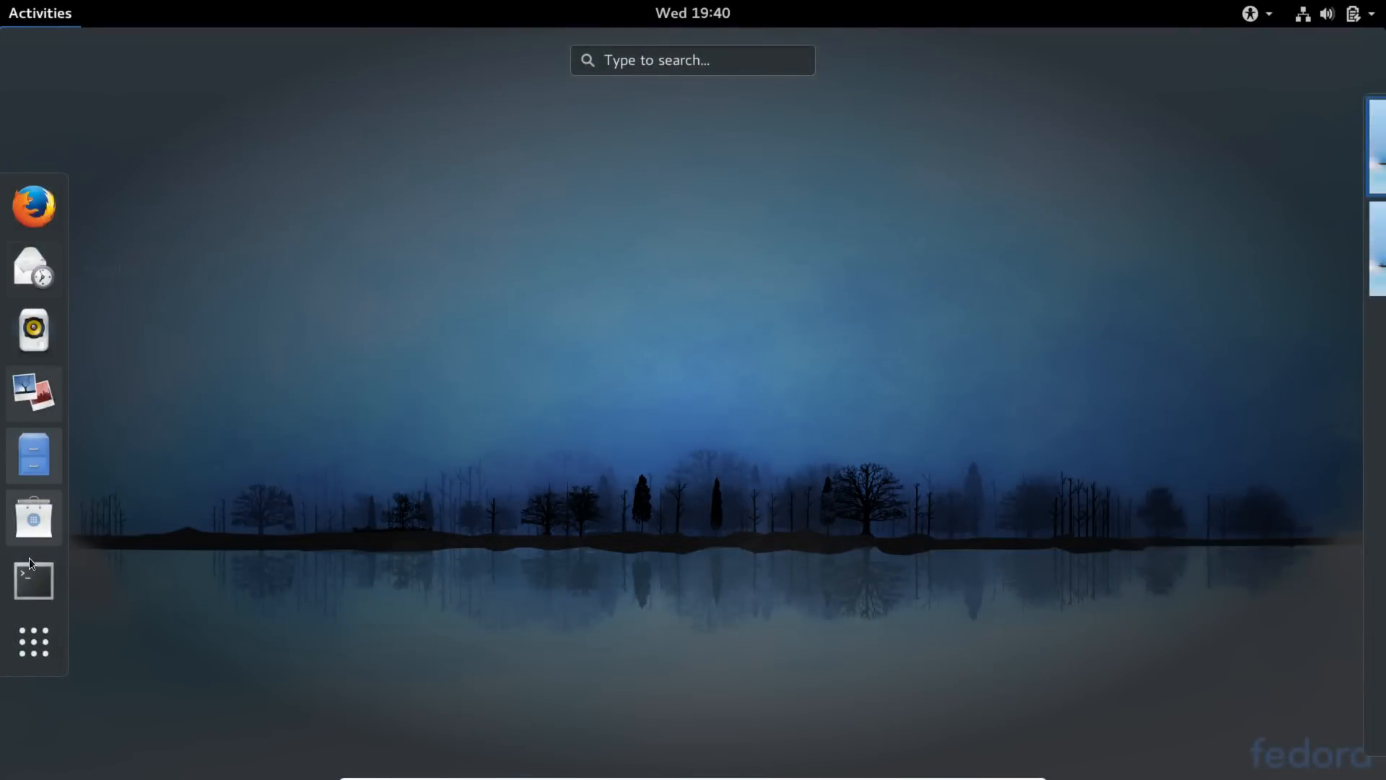
pyautogui.click(44, 573)
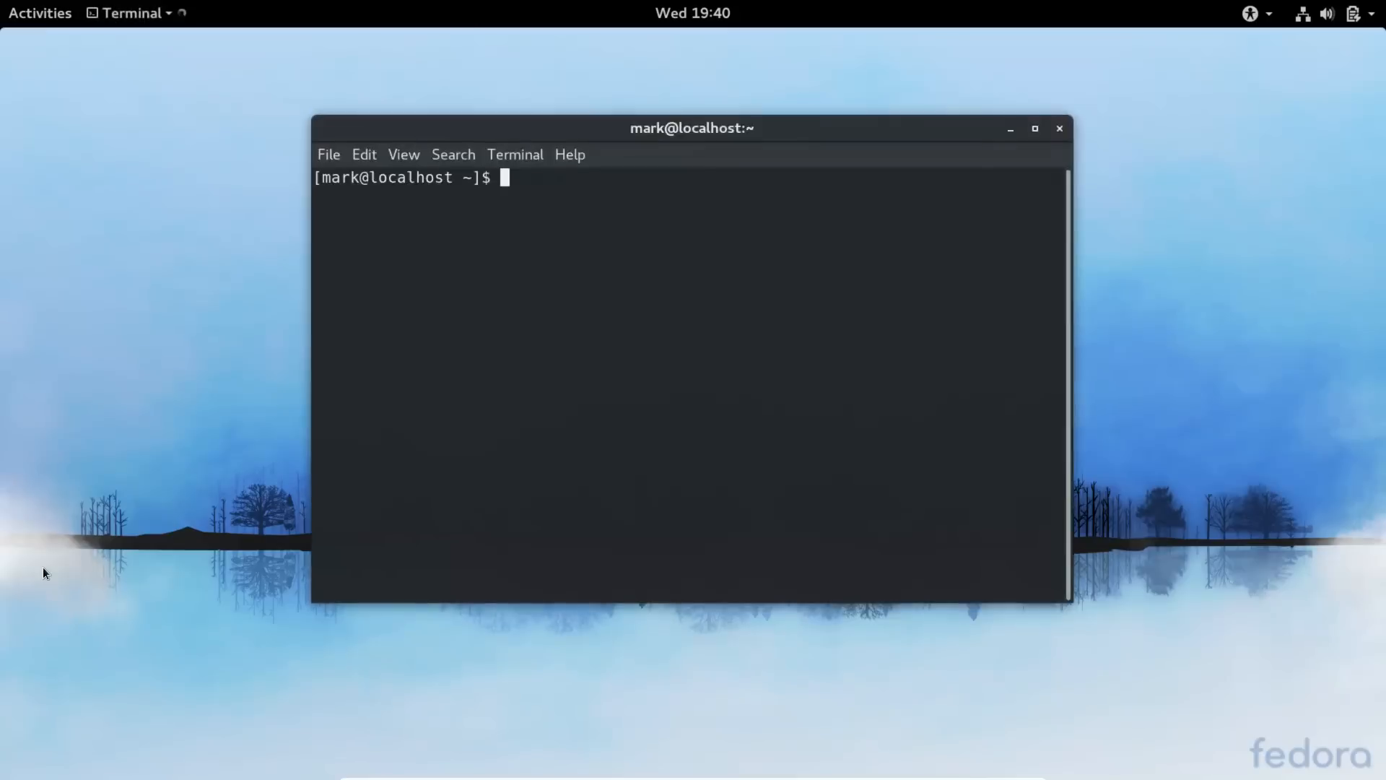
pyautogui.write('sudo bash')
pyautogui.press('Return')
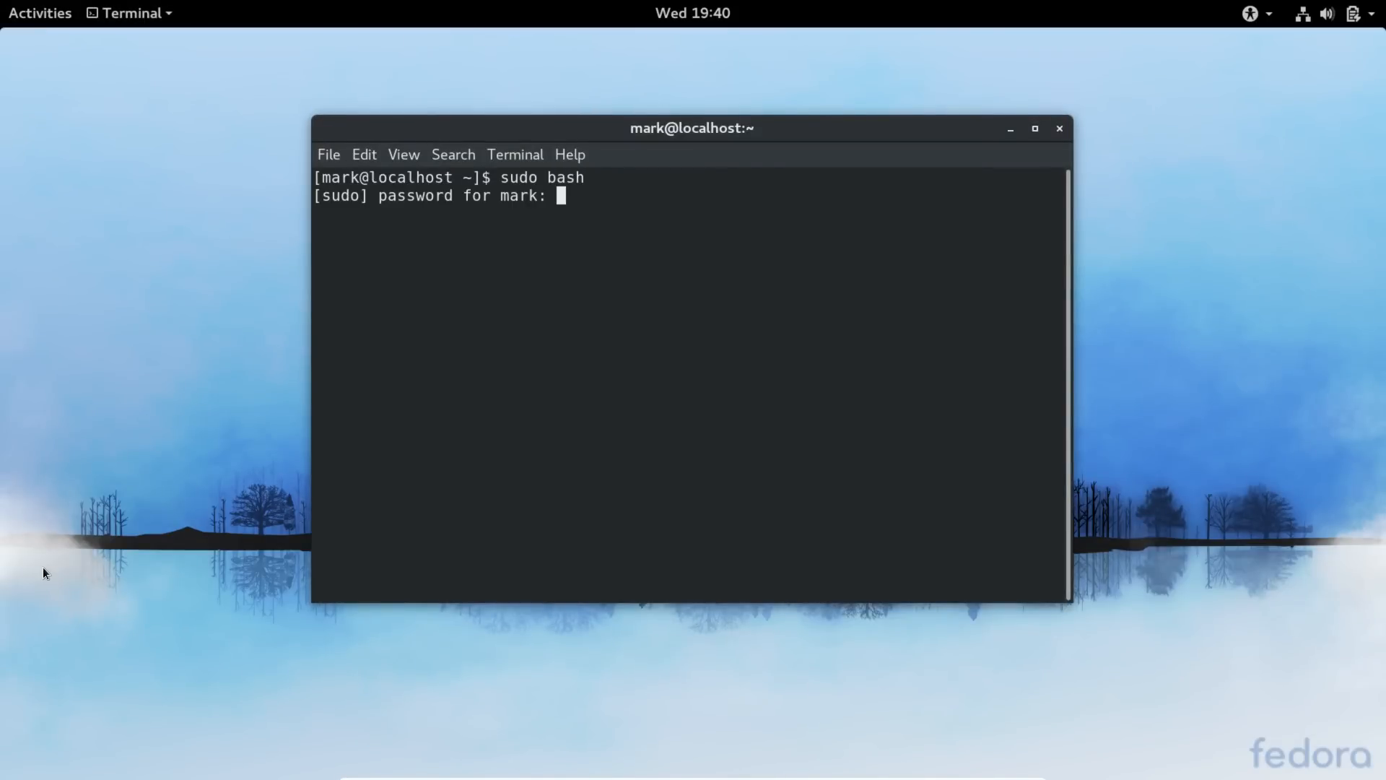
pyautogui.press('Return')
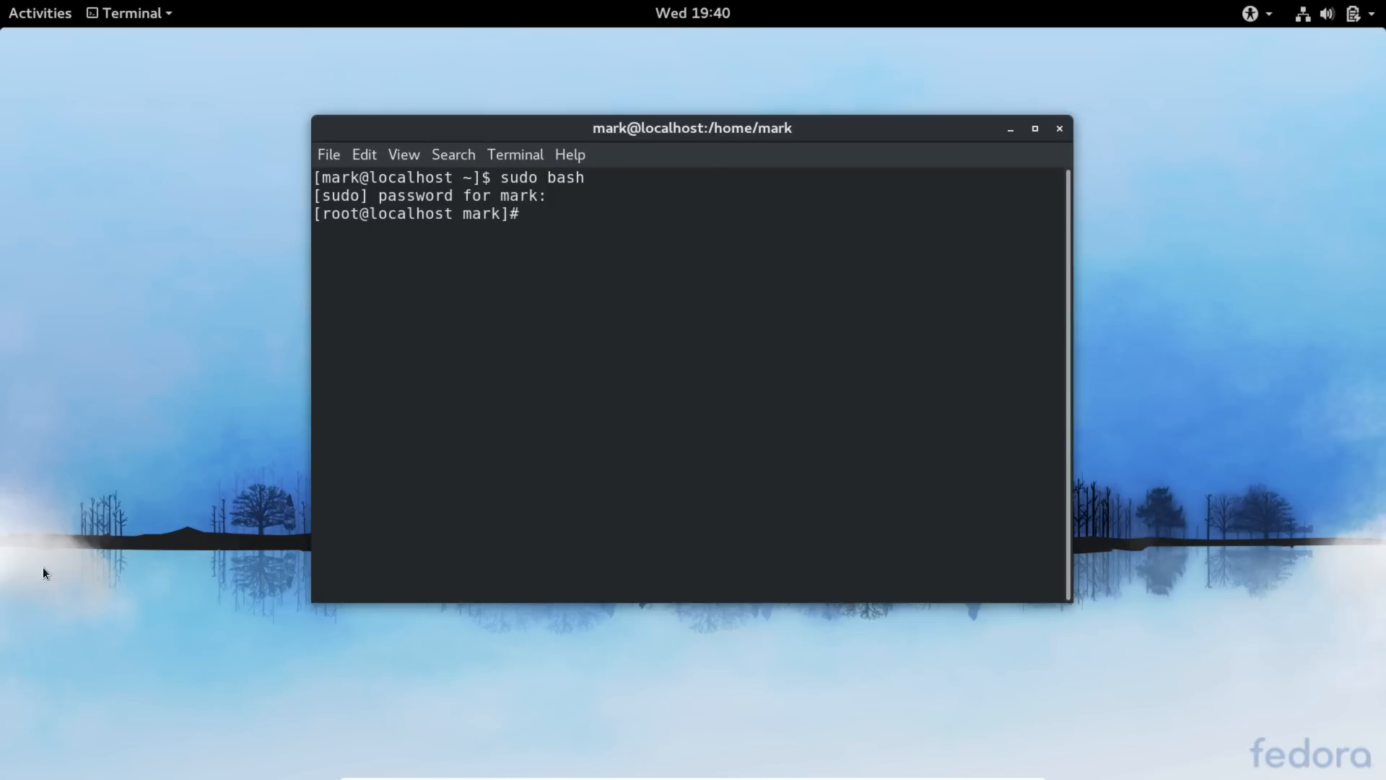
# Install GIMP from the root shell with "dnf install gimp", accepting the transaction
pyautogui.write('dnf install gimp')
pyautogui.press('Return')
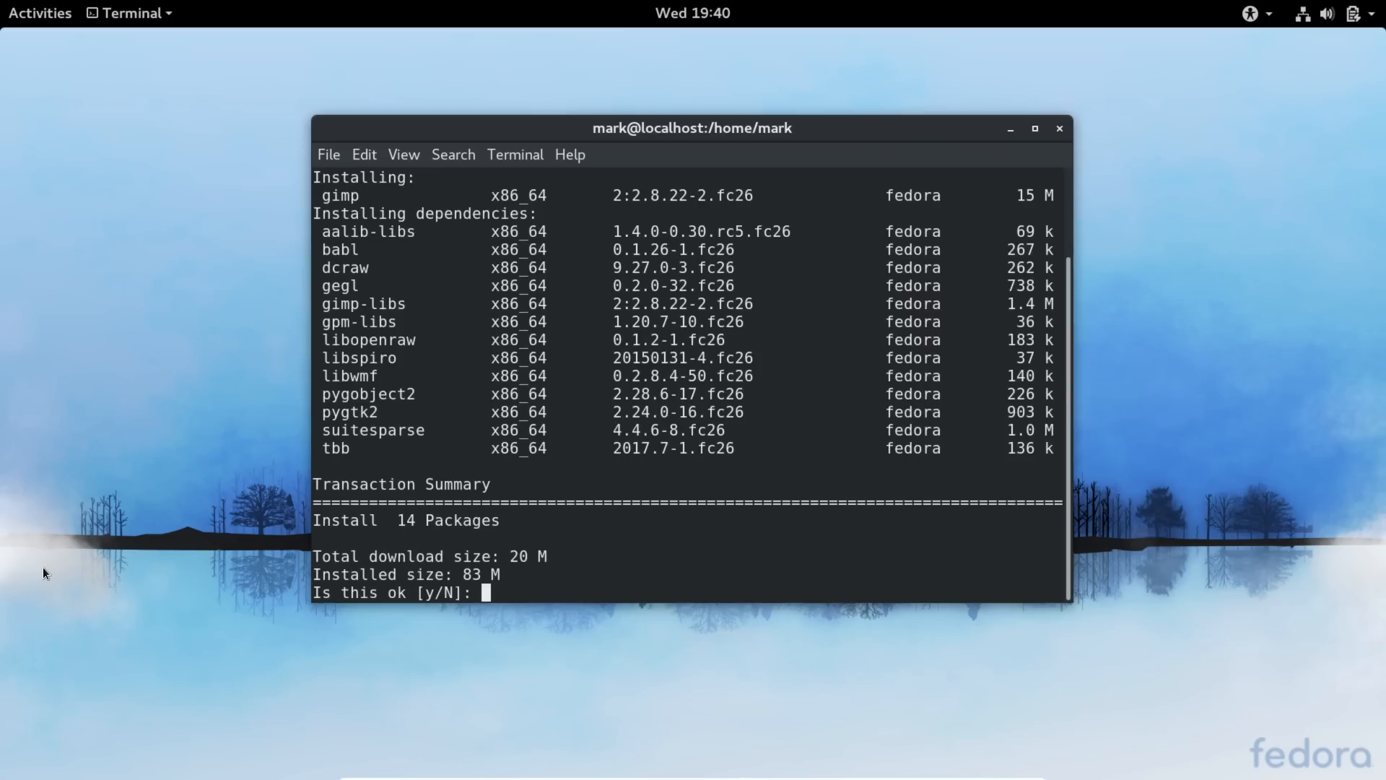
pyautogui.write('y')
pyautogui.press('Return')
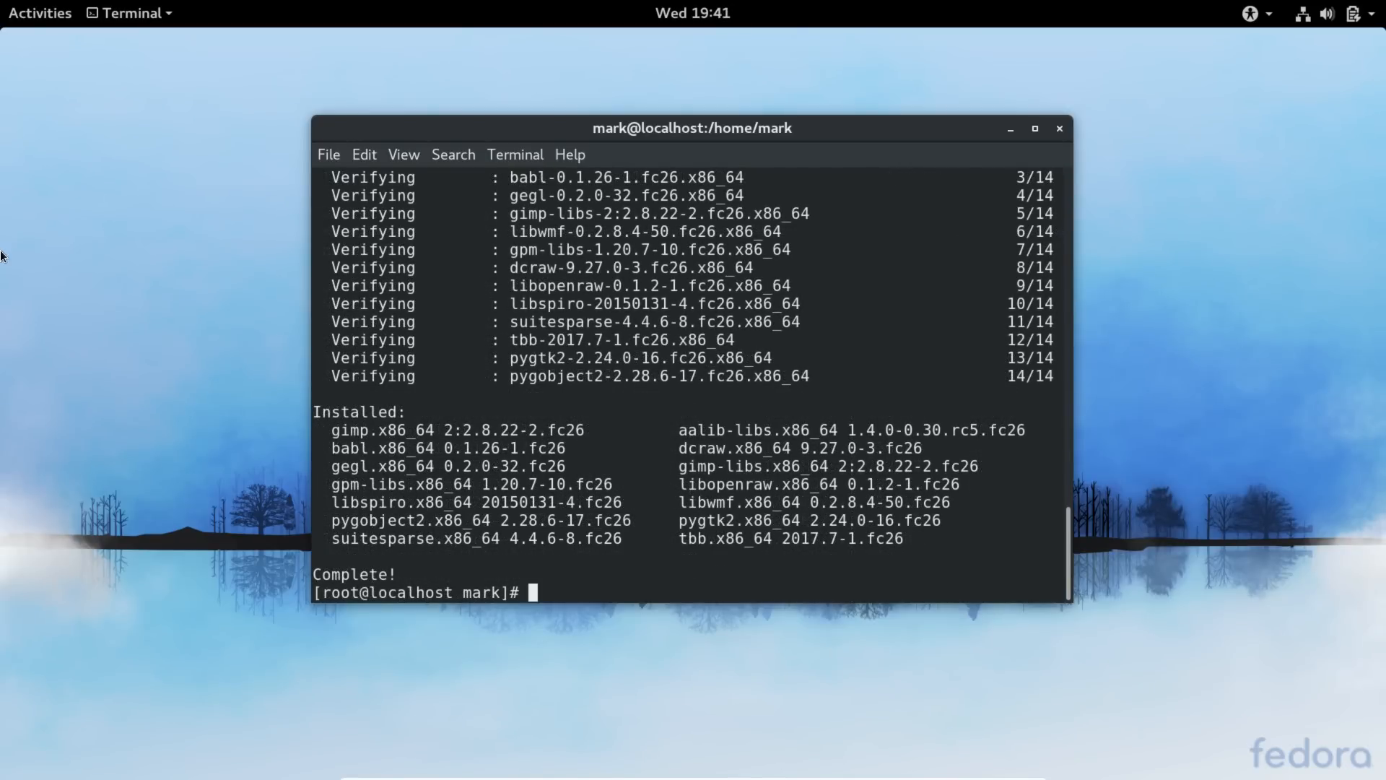
# Launch GIMP by searching "gimp" in the Activities overview, and move and enlarge its main image window between the two docks
pyautogui.click(28, 19)
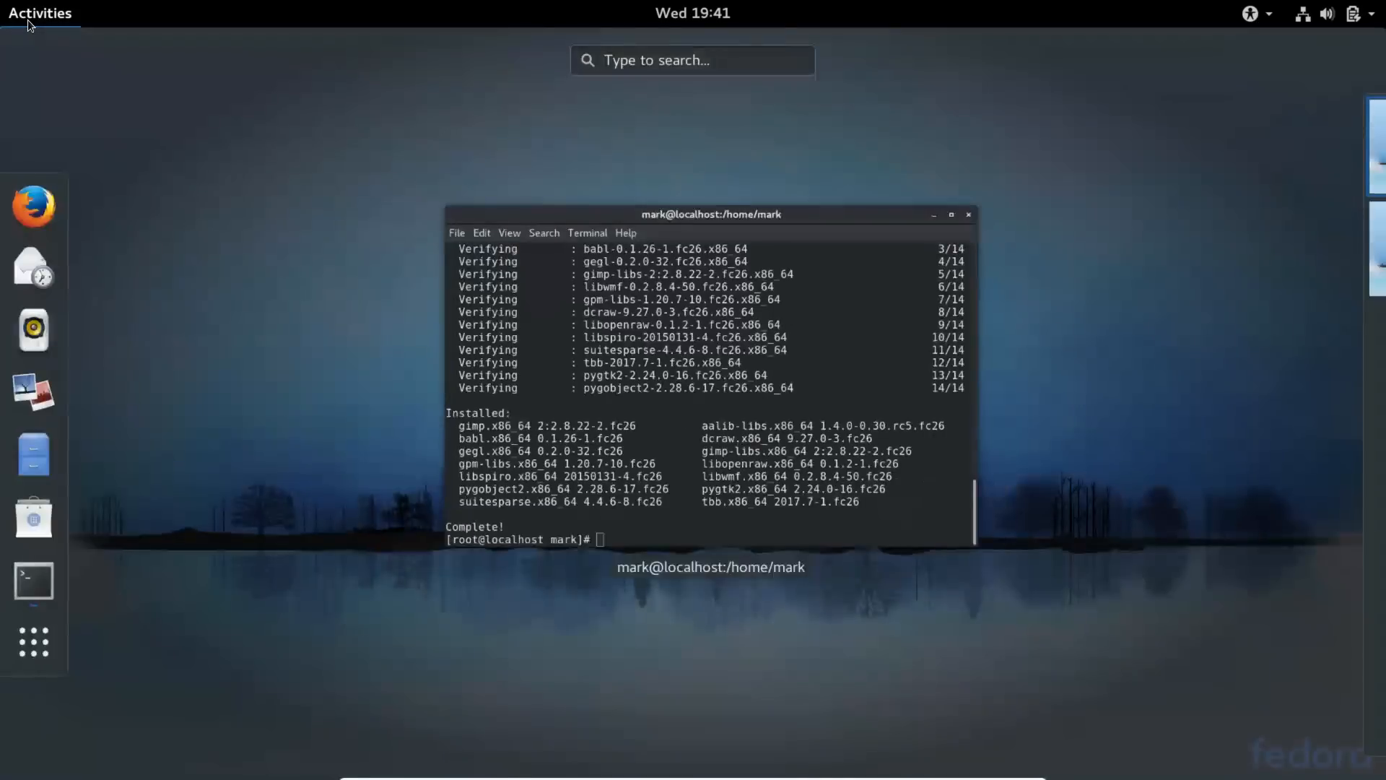
pyautogui.write('gimp')
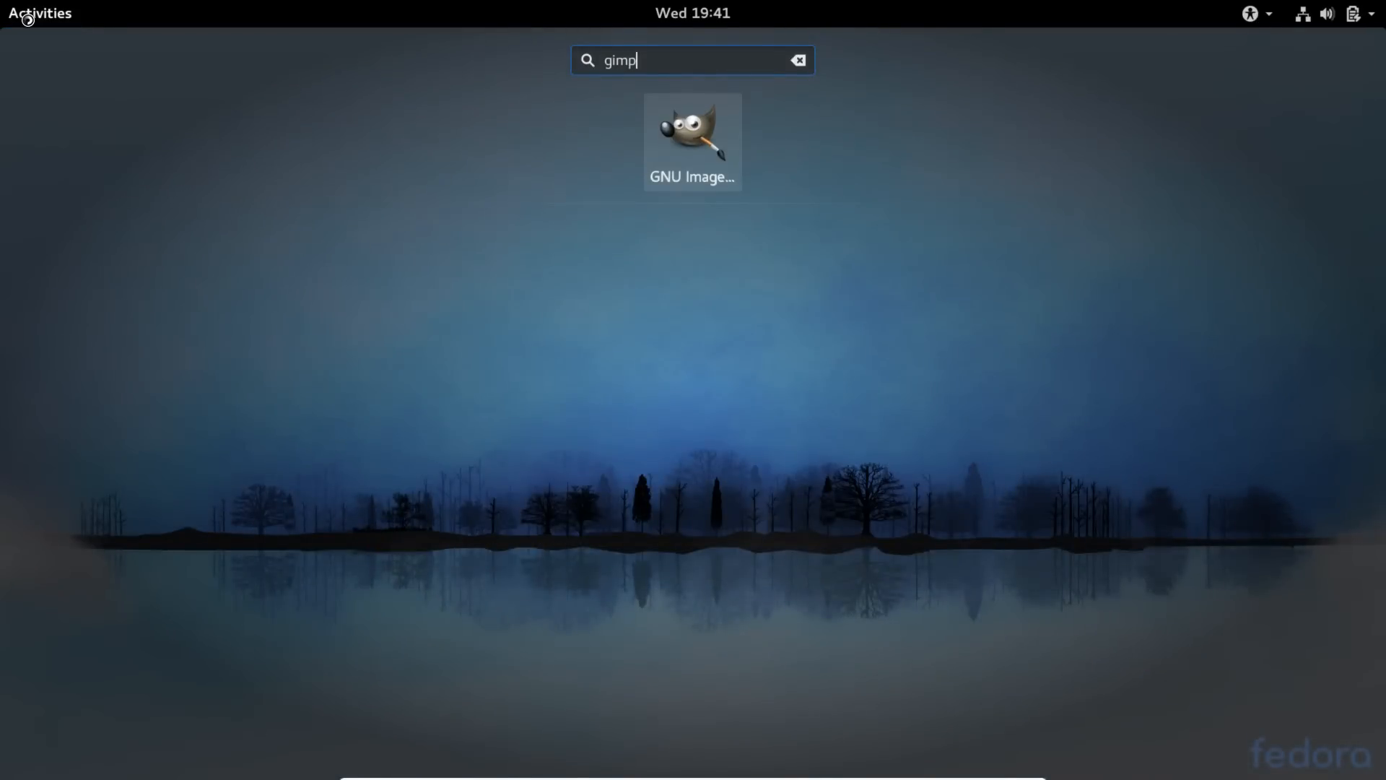
pyautogui.press('Return')
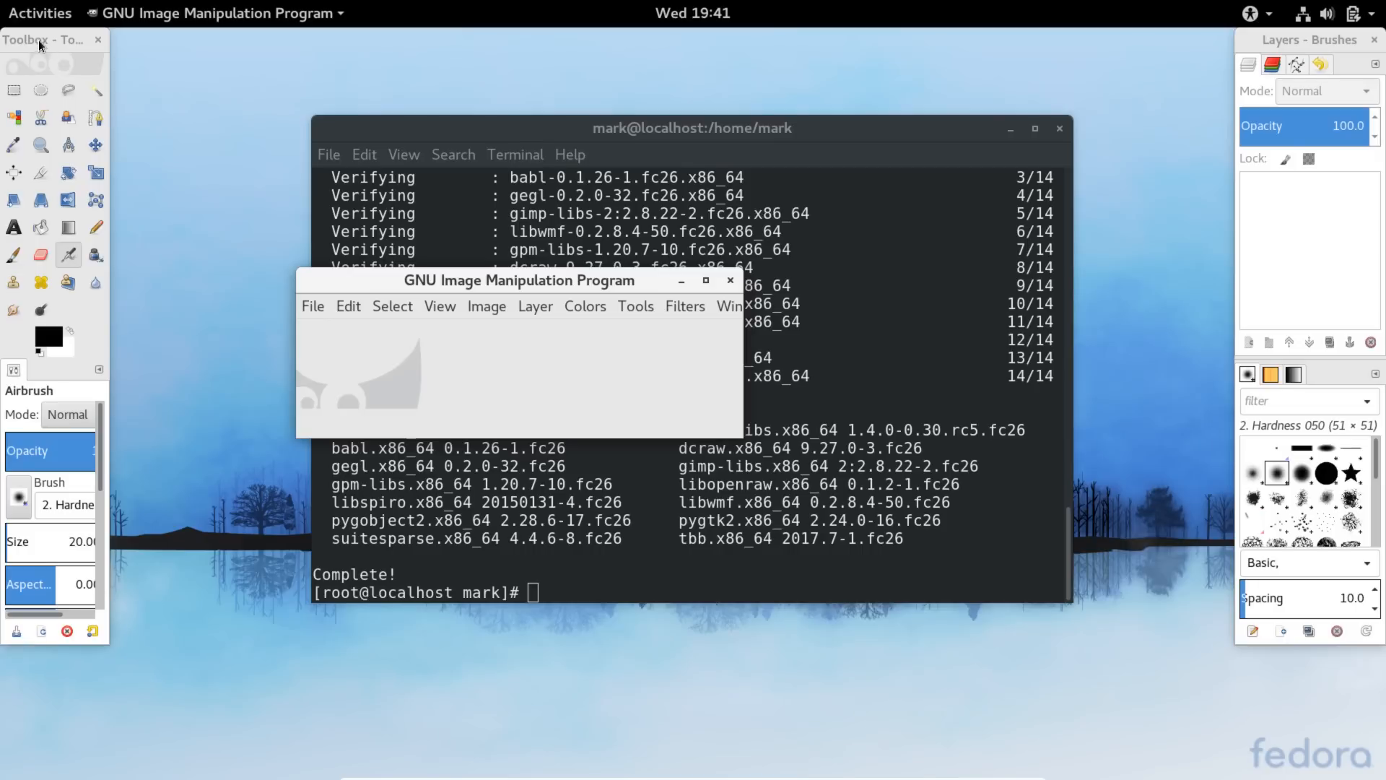
pyautogui.moveTo(581, 280); pyautogui.dragTo(558, 67)
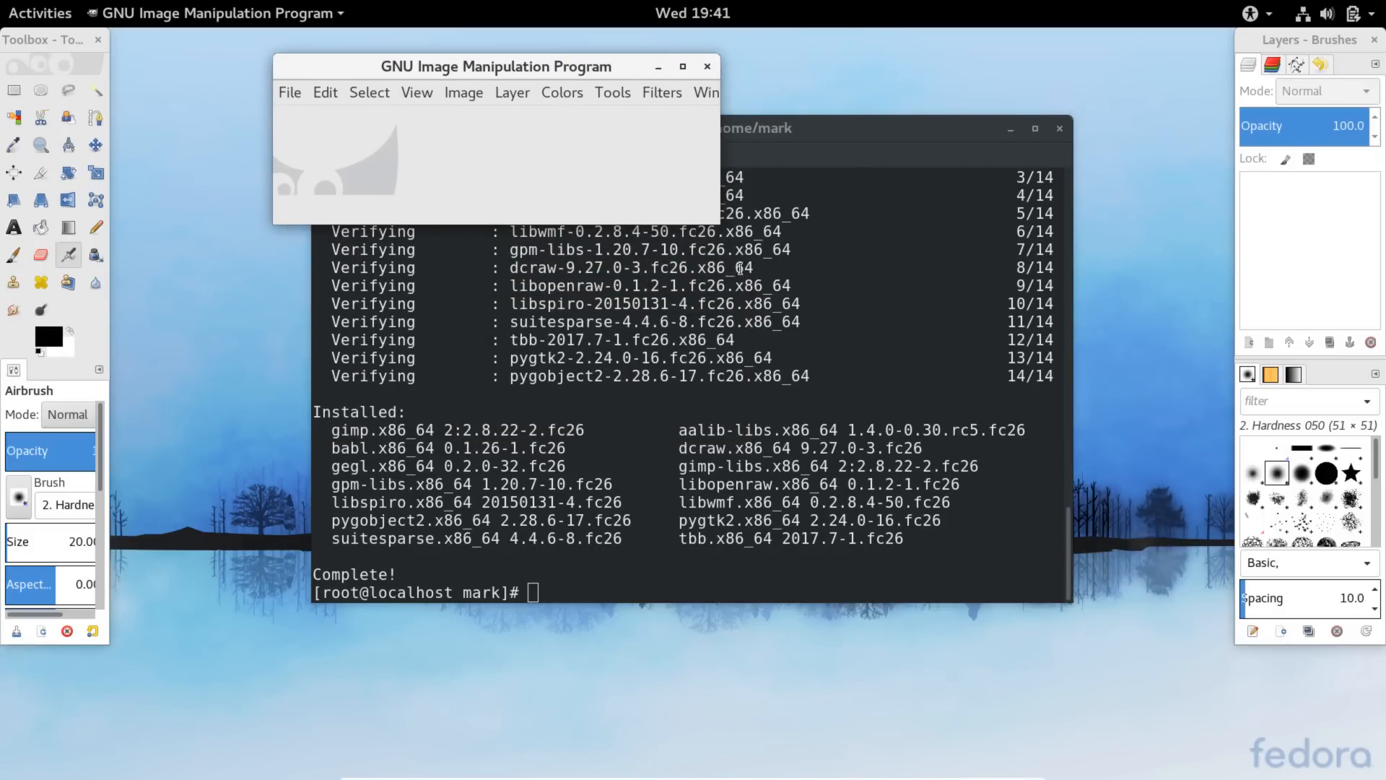
pyautogui.moveTo(720, 224); pyautogui.dragTo(1077, 644)
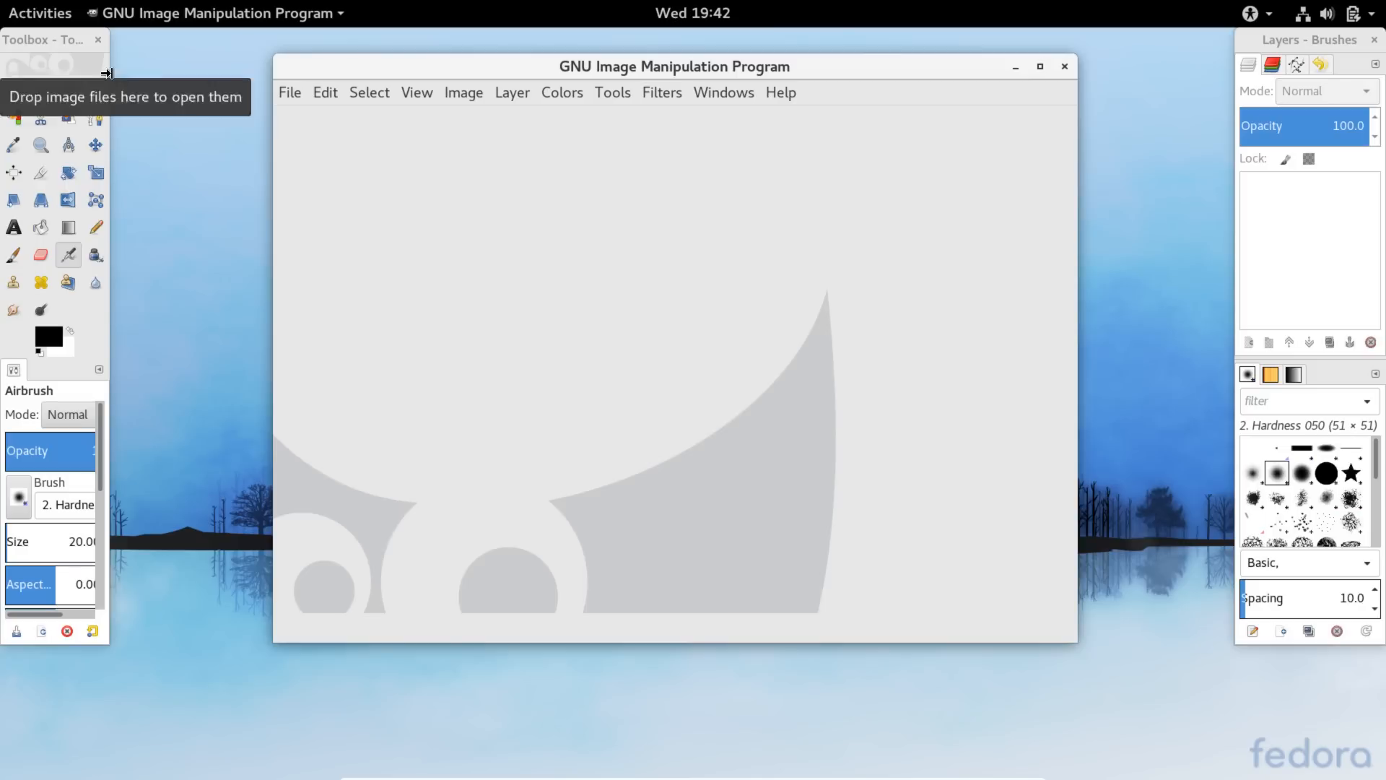
# Widen GIMP's toolbox window, shift it slightly away from the desktop's edge, and close GIMP
pyautogui.moveTo(108, 70); pyautogui.dragTo(156, 75)
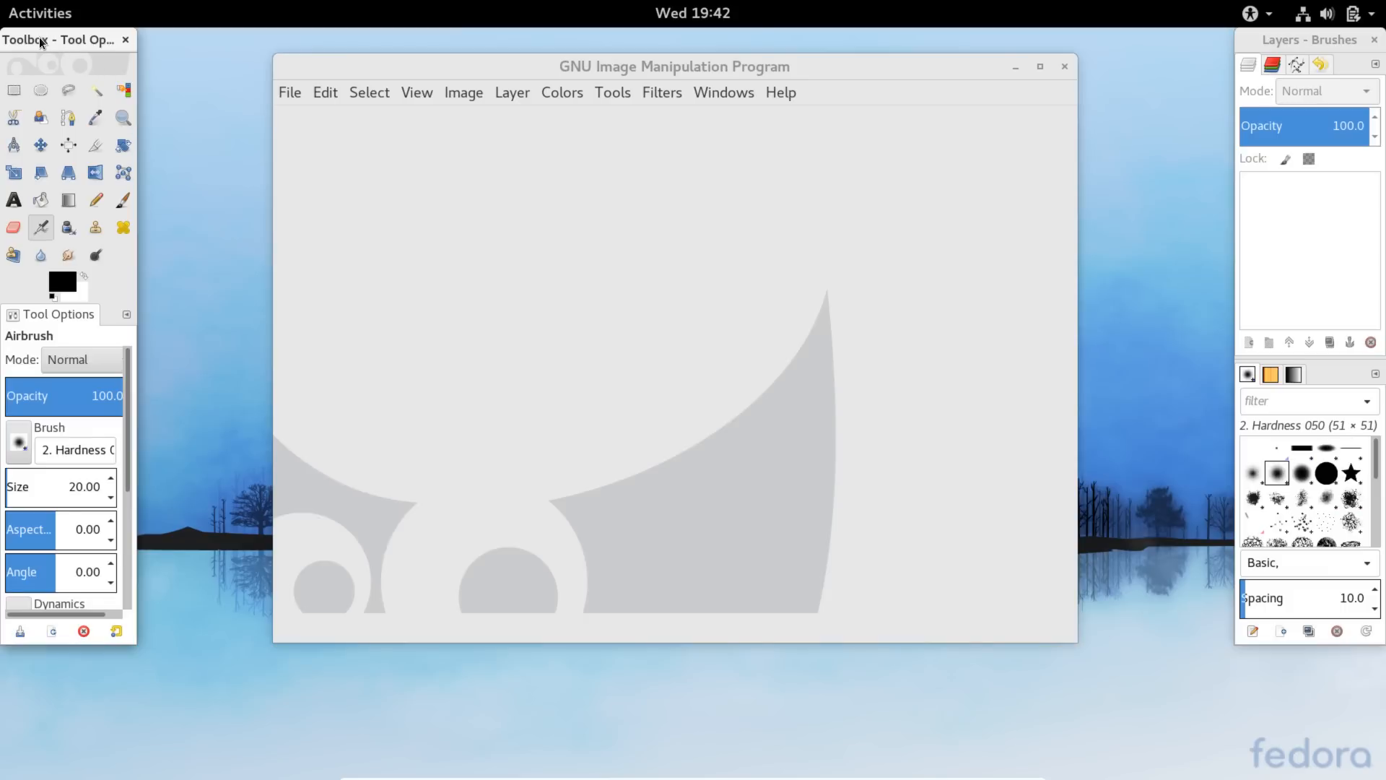
pyautogui.moveTo(39, 34); pyautogui.dragTo(55, 52)
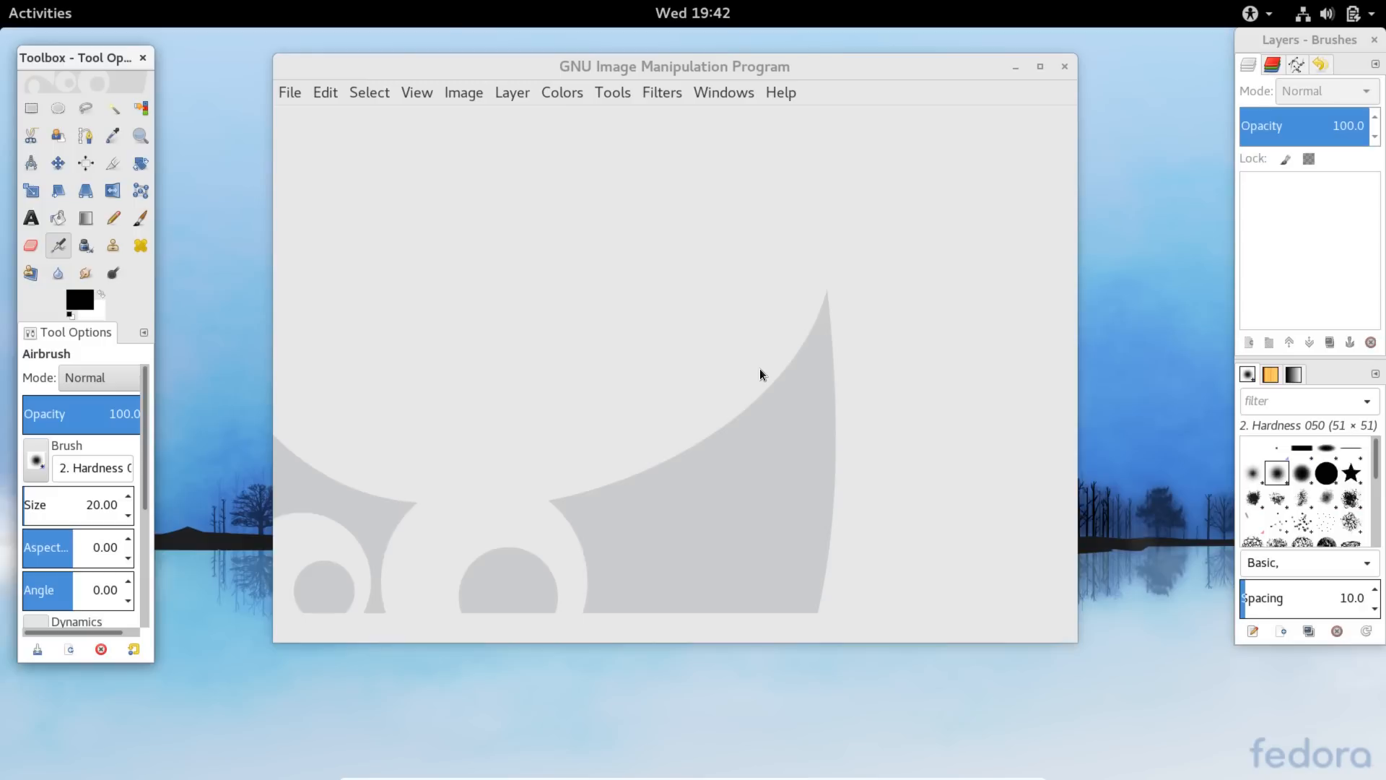
pyautogui.click(1066, 66)
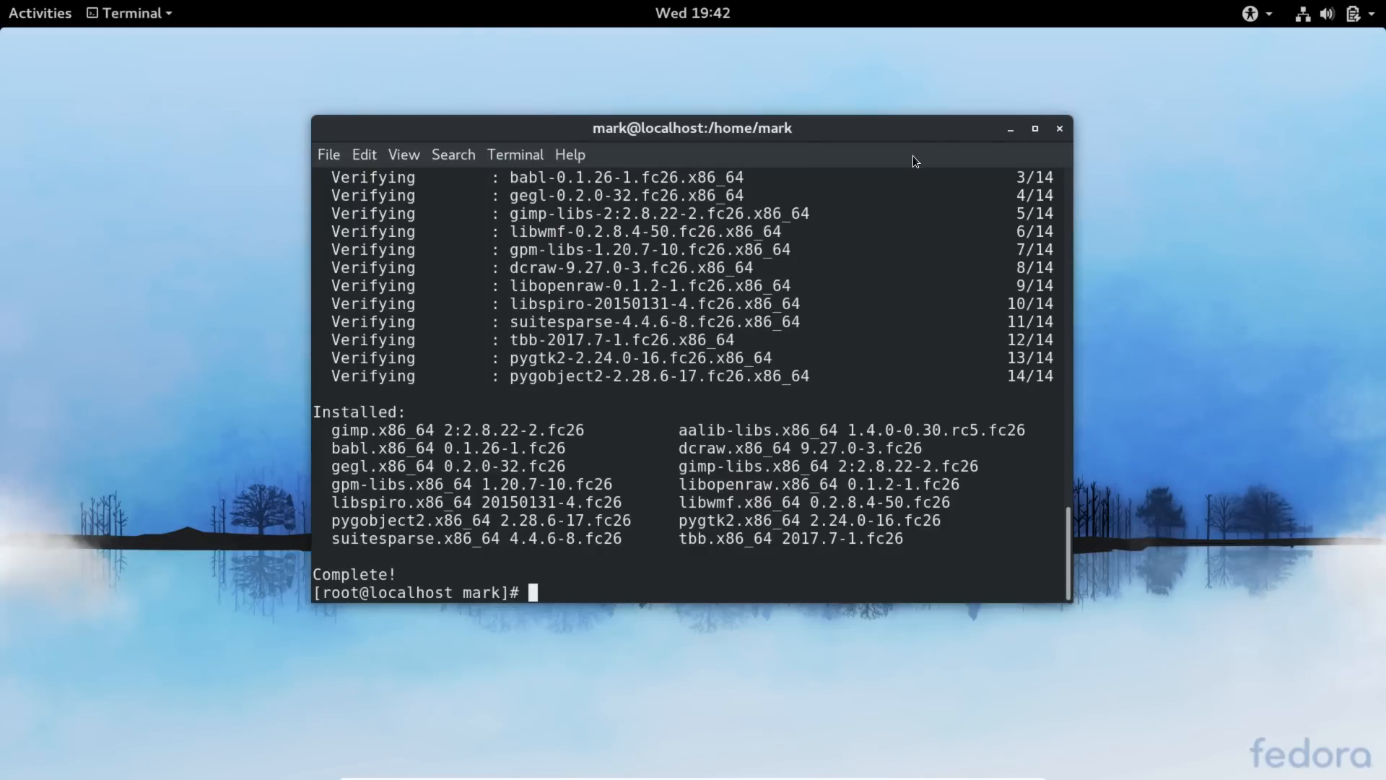
# Move the Terminal window out of the way, and launch Firefox with its window repositioned to fit on the desktop
pyautogui.moveTo(903, 133); pyautogui.dragTo(1170, 253)
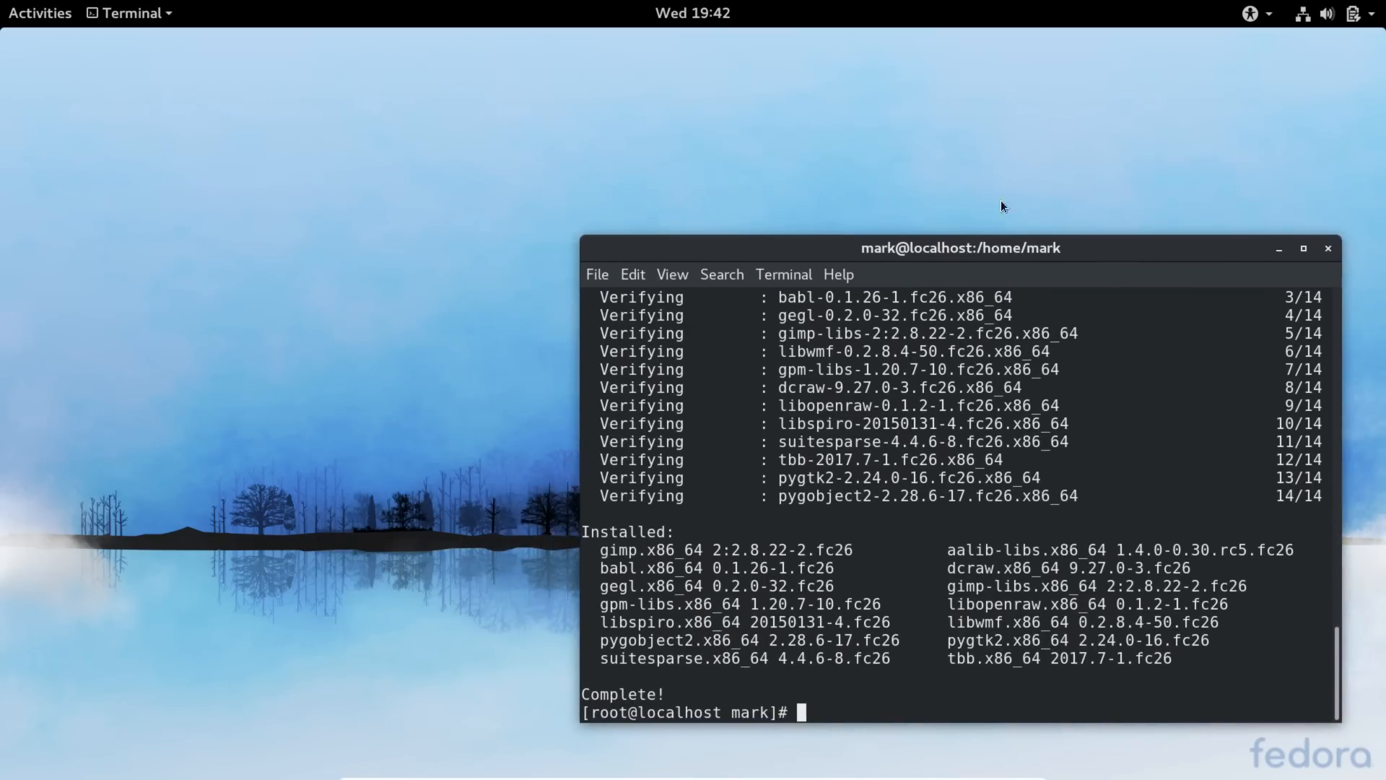
pyautogui.click(43, 12)
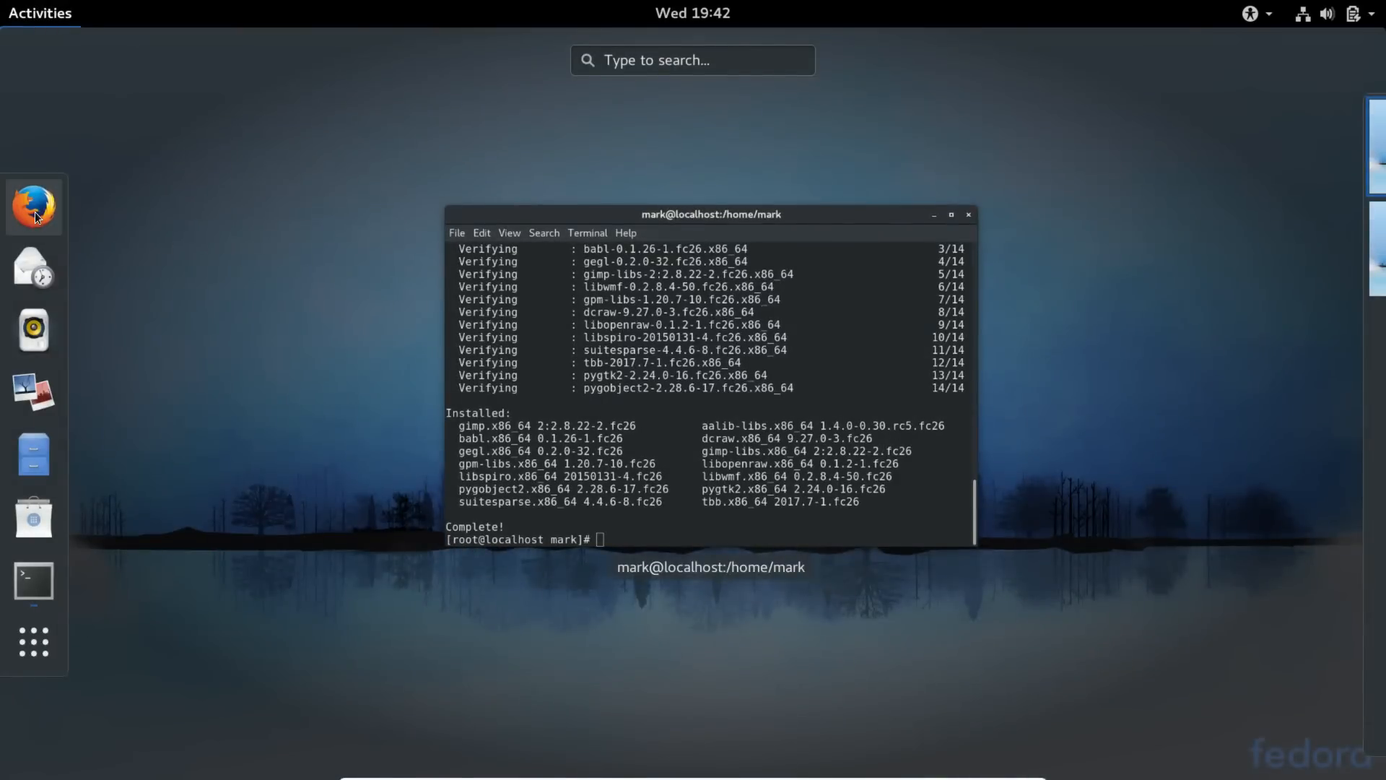
pyautogui.click(35, 217)
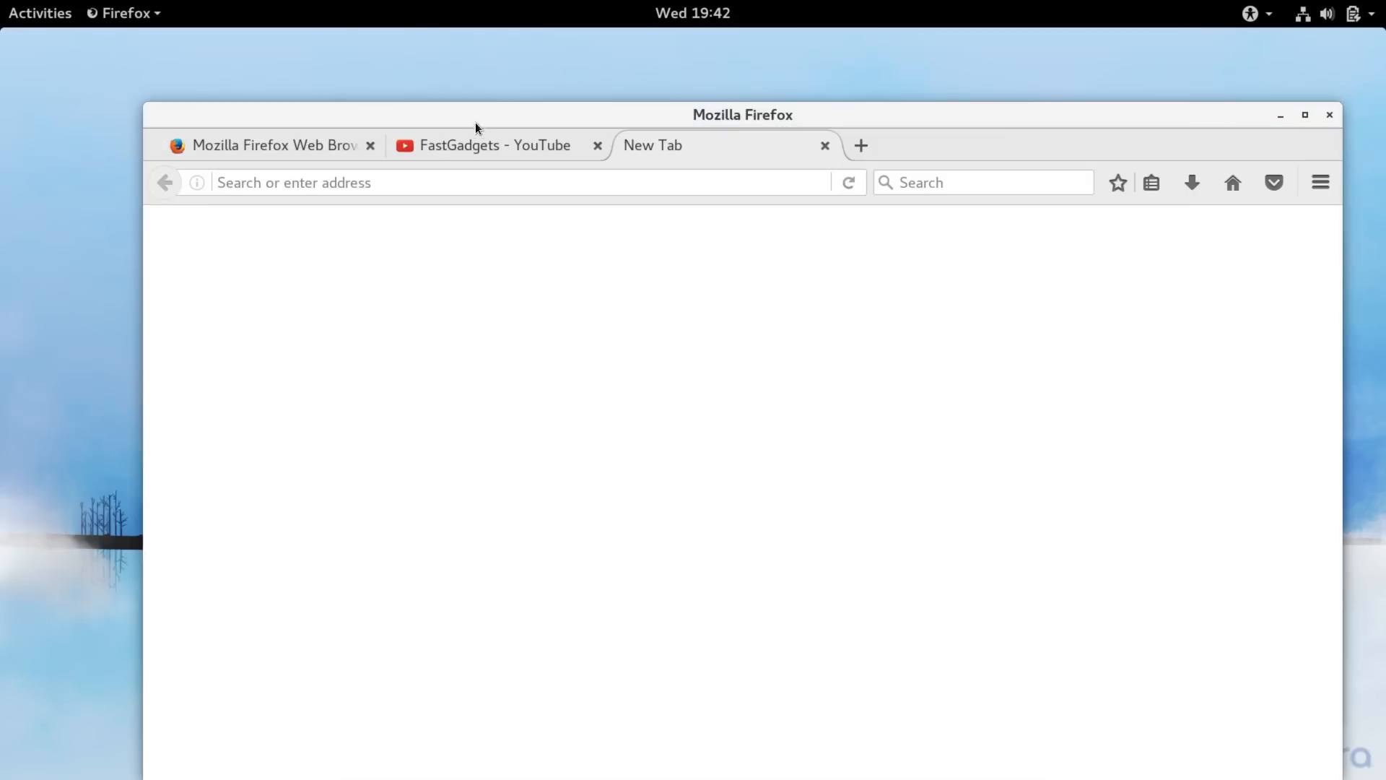
pyautogui.moveTo(468, 115); pyautogui.dragTo(361, 57)
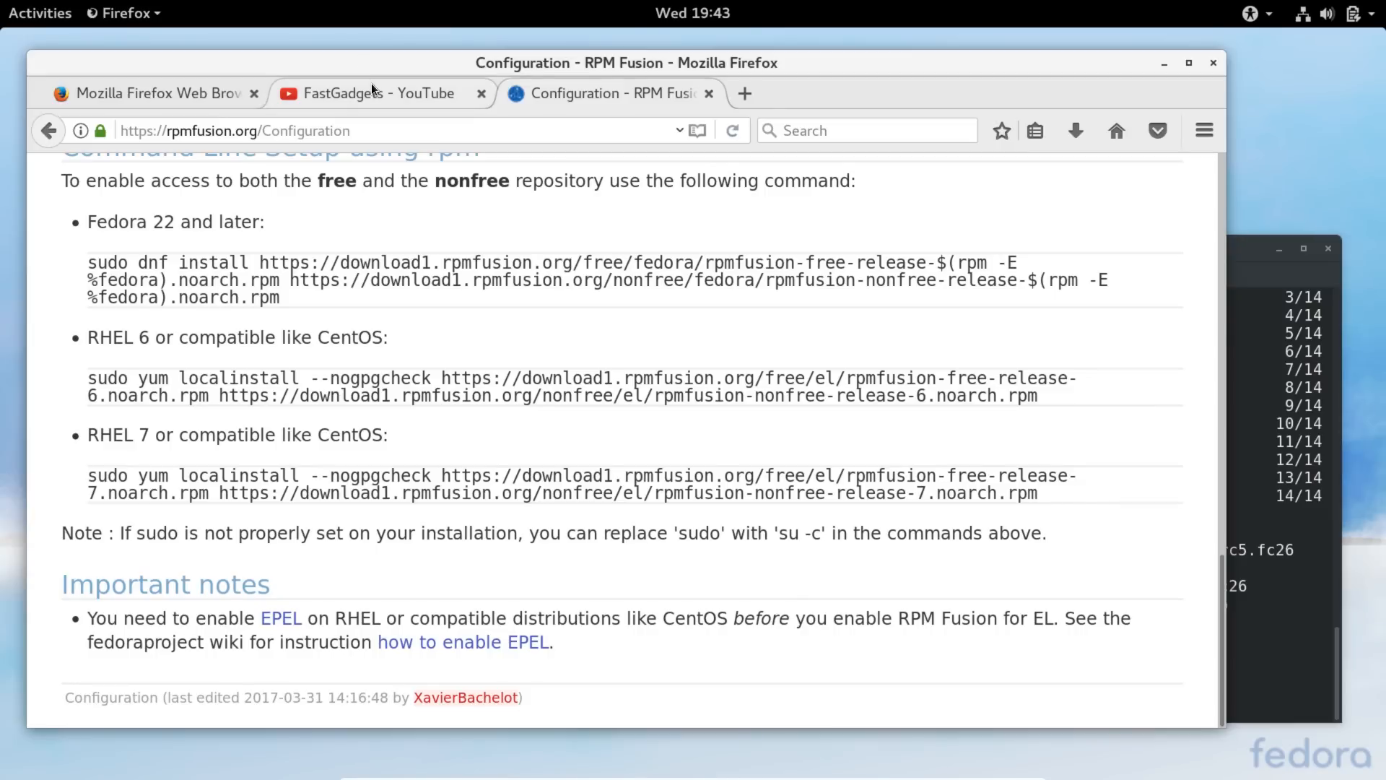
# Switch to the open FastGadgets YouTube channel page and look through its recent videos
pyautogui.click(371, 84)
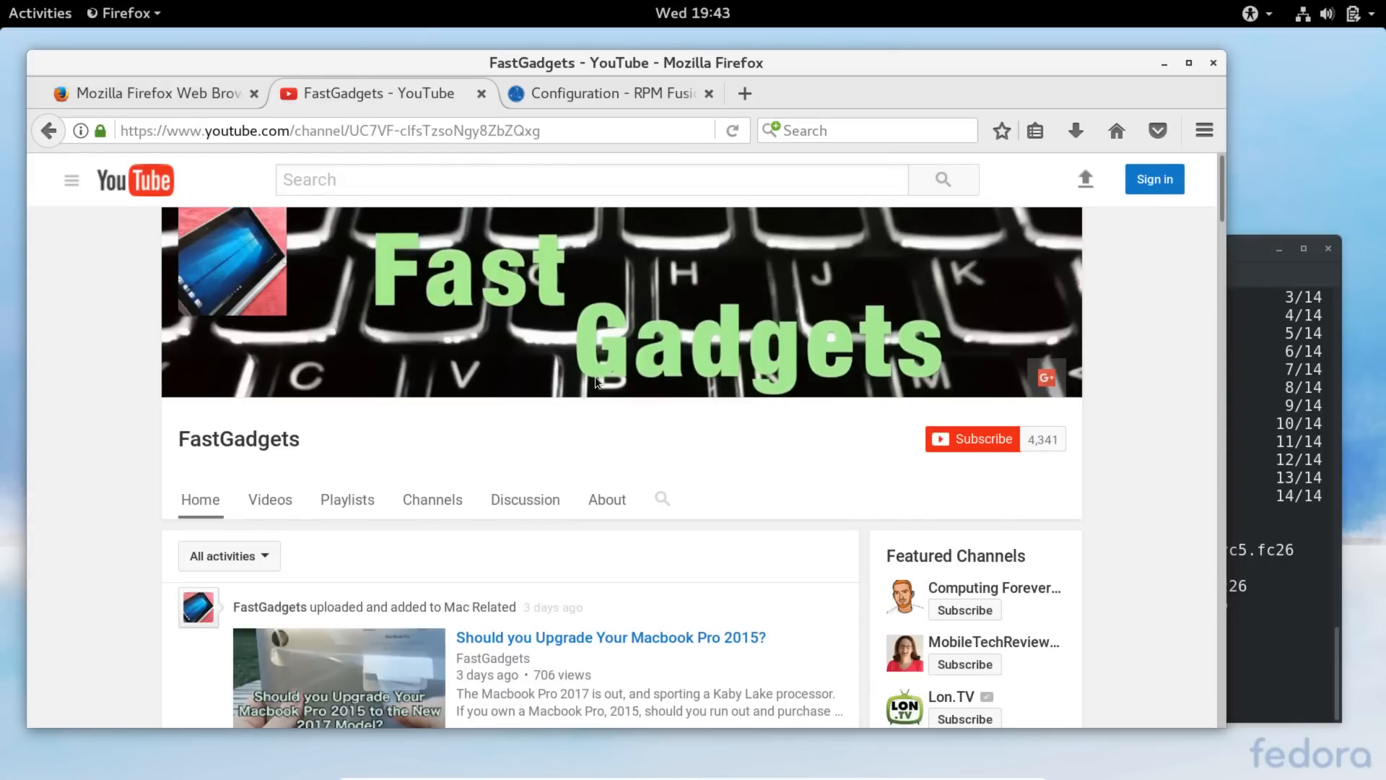
pyautogui.scroll(-2, 624, 453)
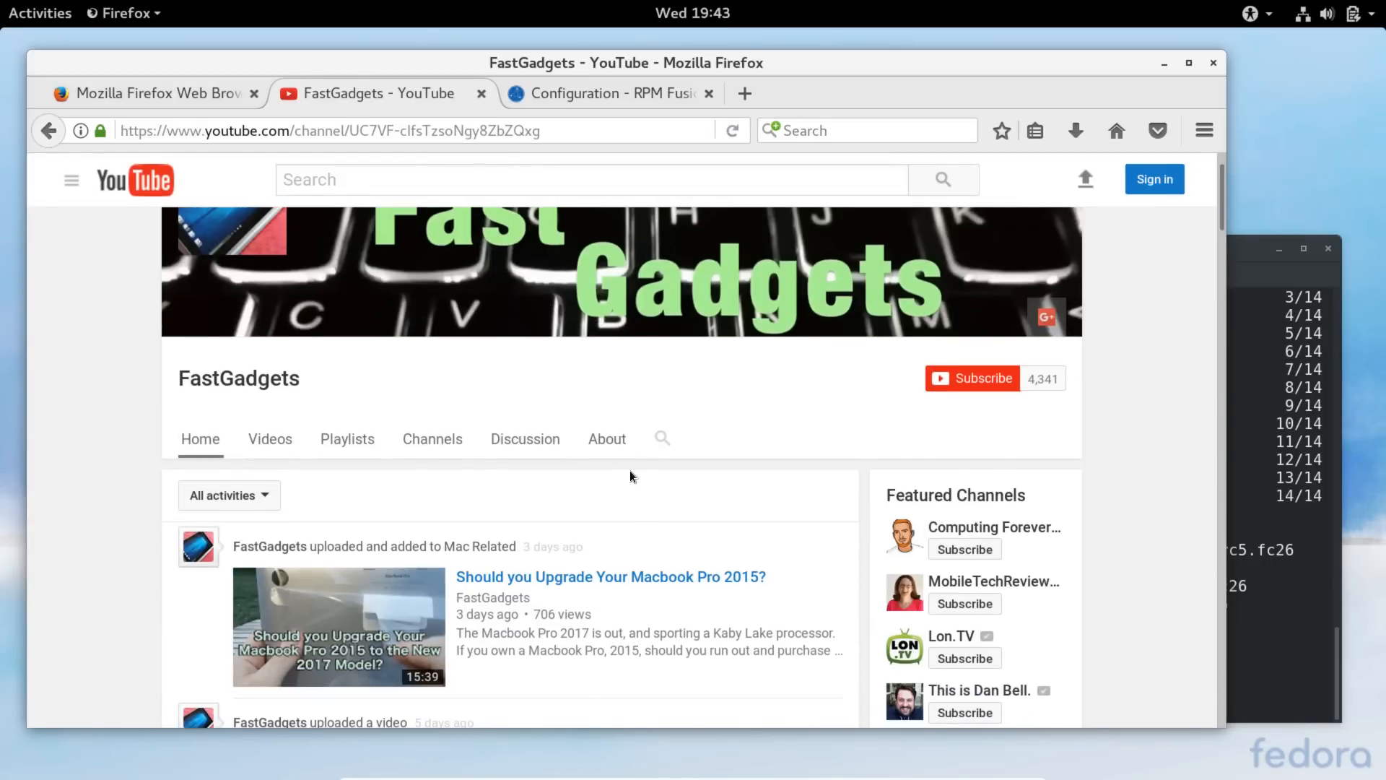
pyautogui.scroll(-2, 630, 471)
pyautogui.scroll(-4, 630, 471)
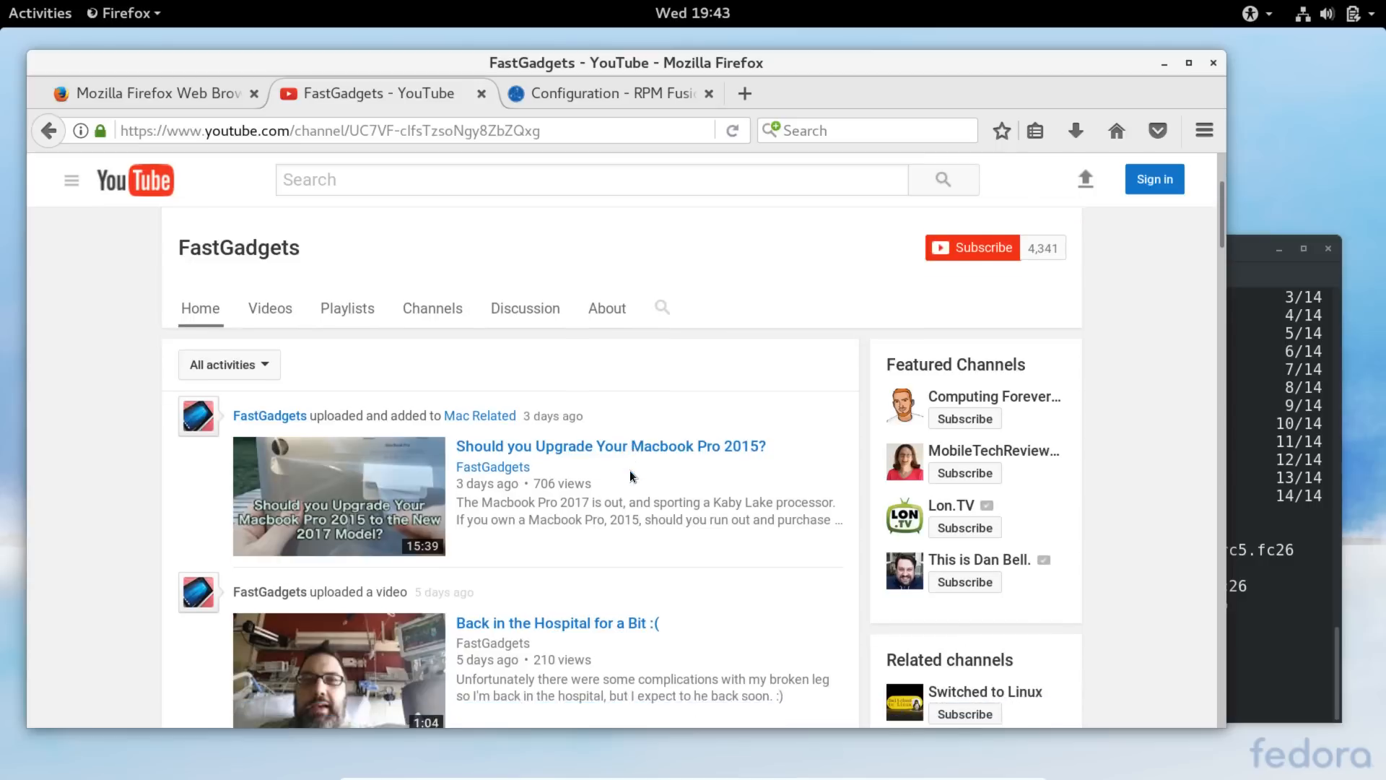